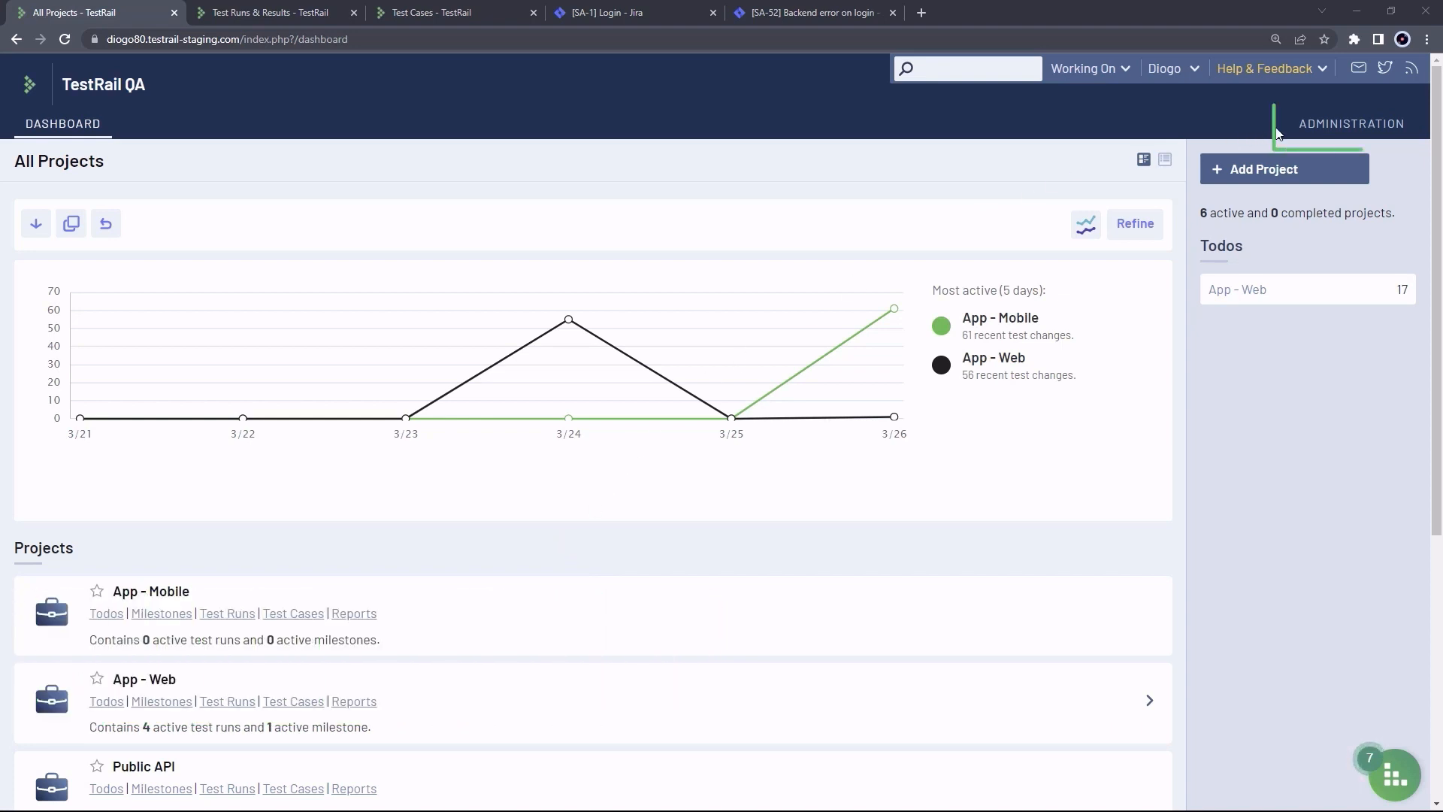
Open the Configure JIRA Integration dialog from Administration > Integration
left_click(1344, 133)
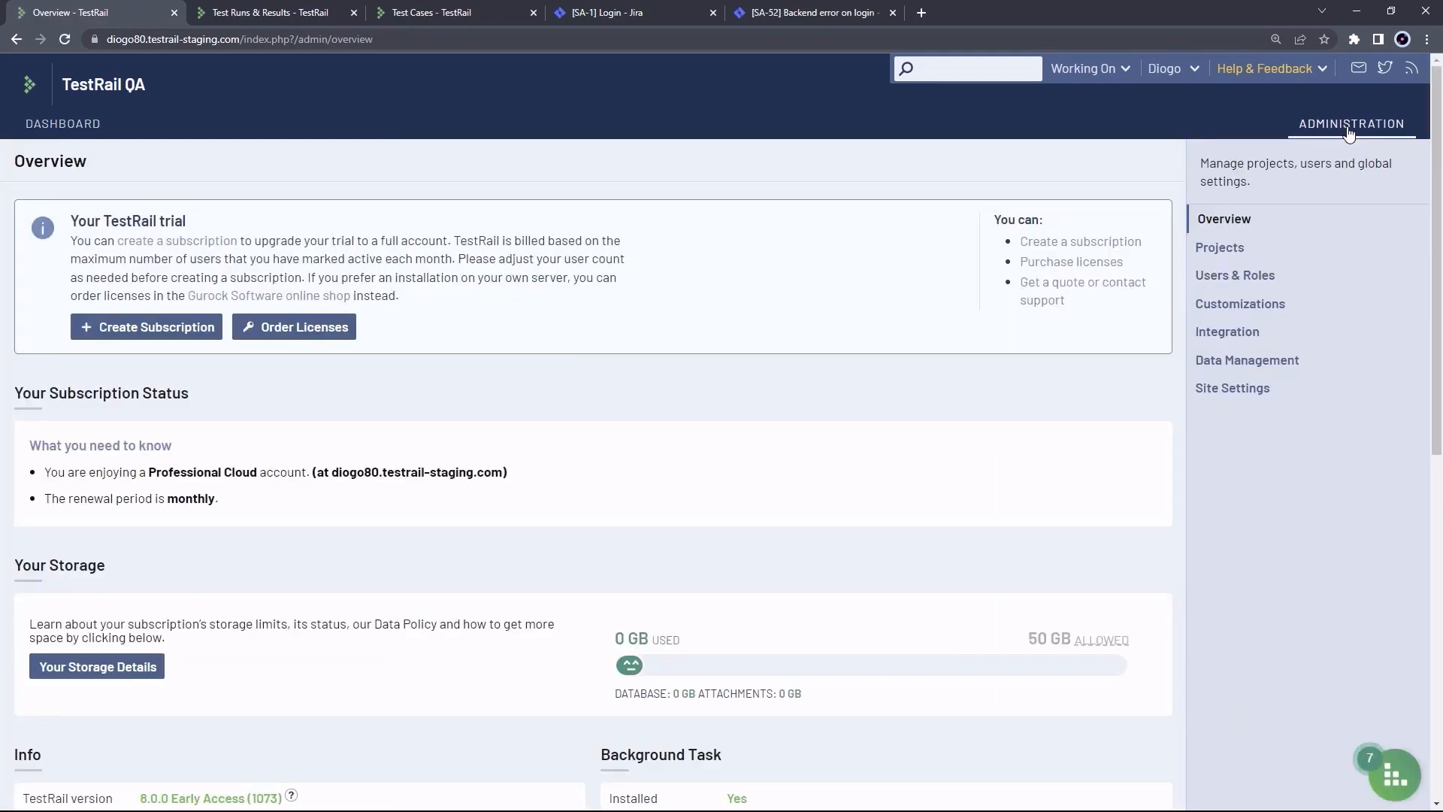
left_click(1244, 338)
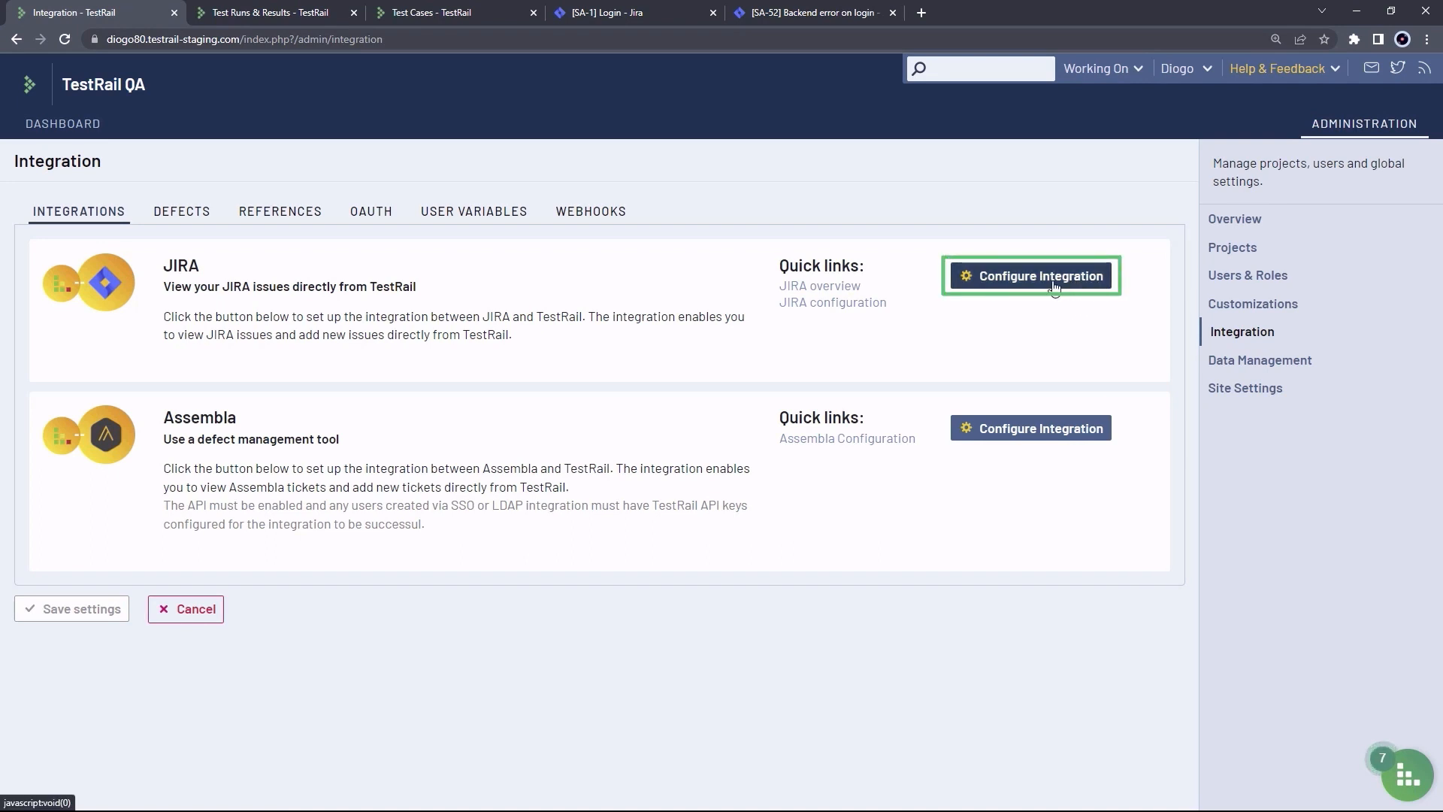
left_click(1027, 278)
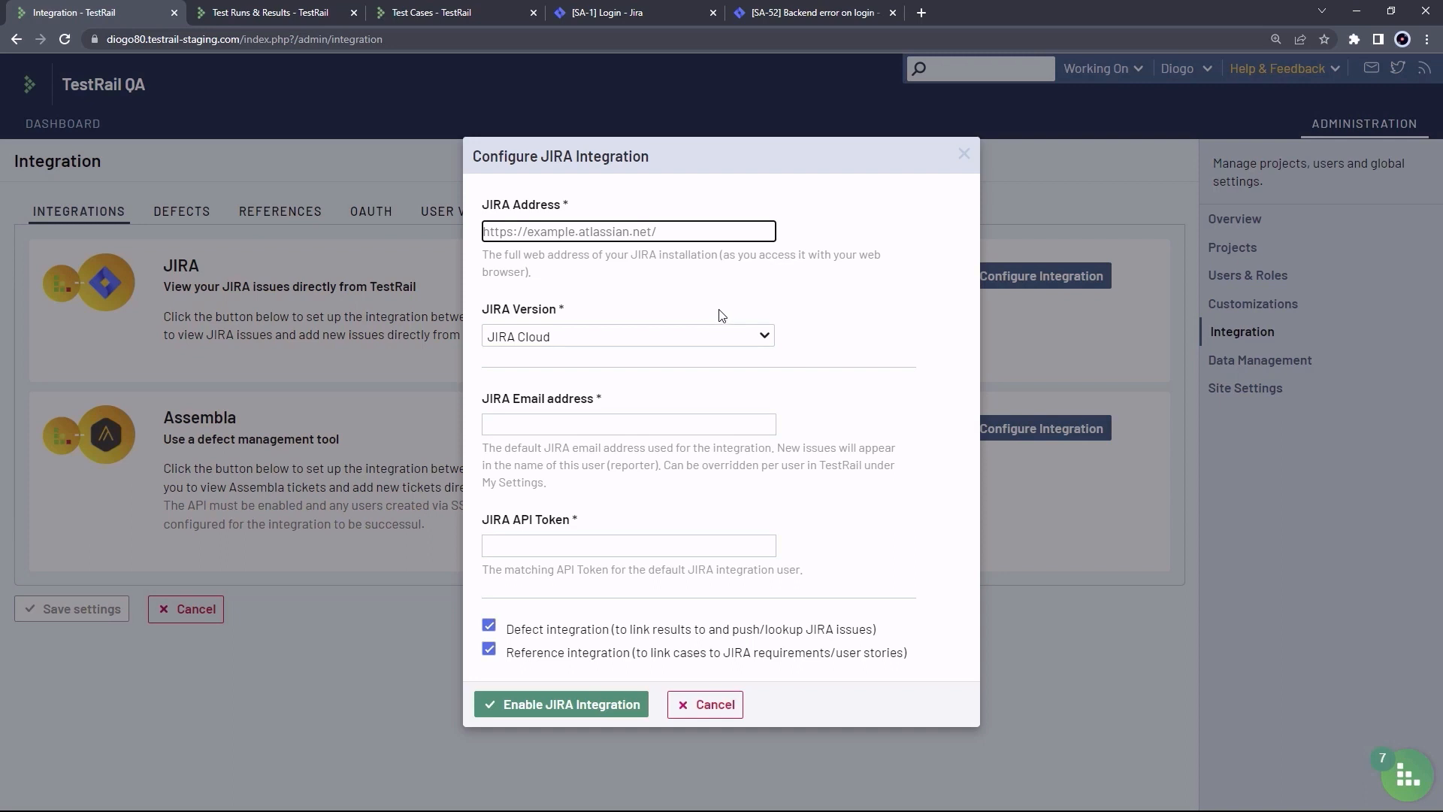
left_click(748, 345)
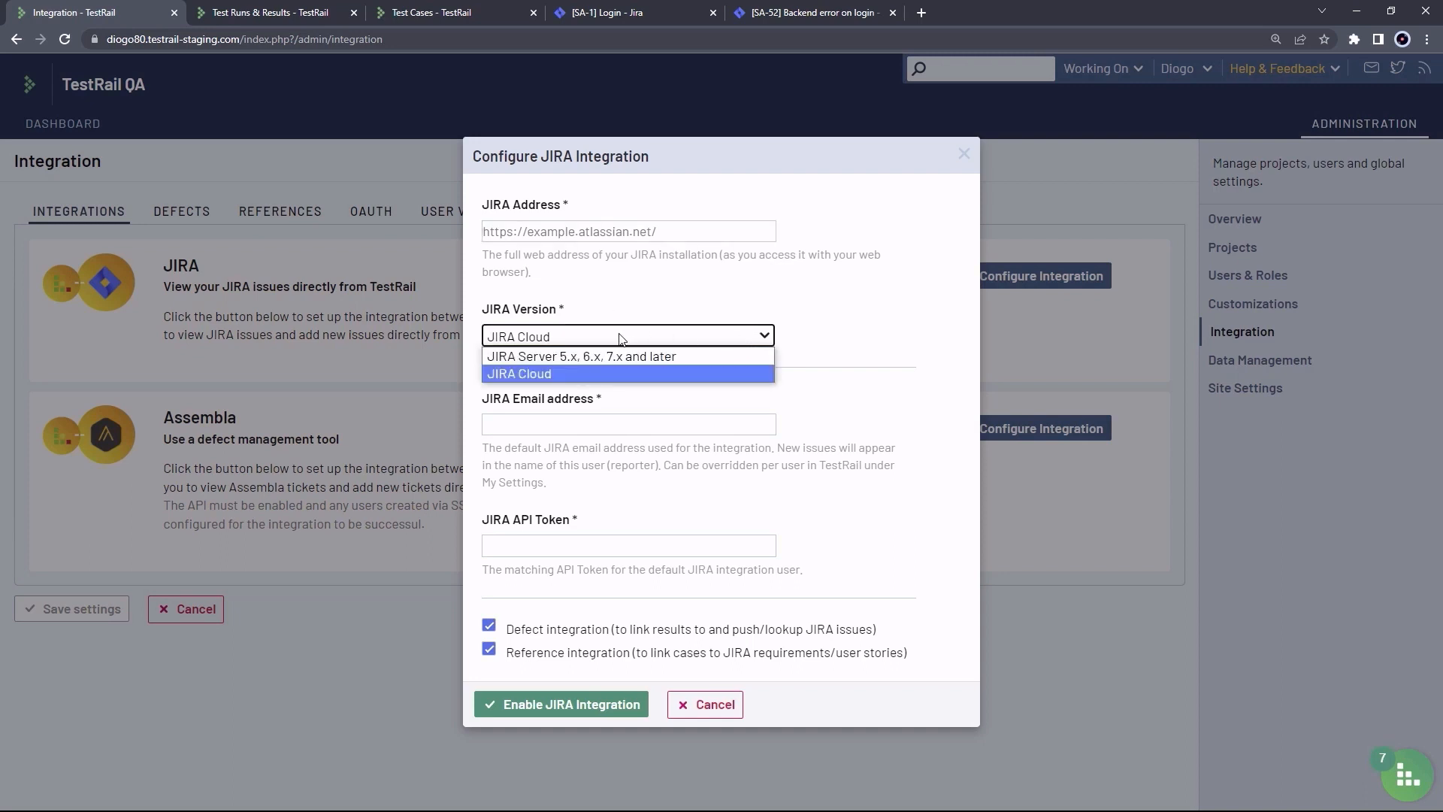
left_click(678, 370)
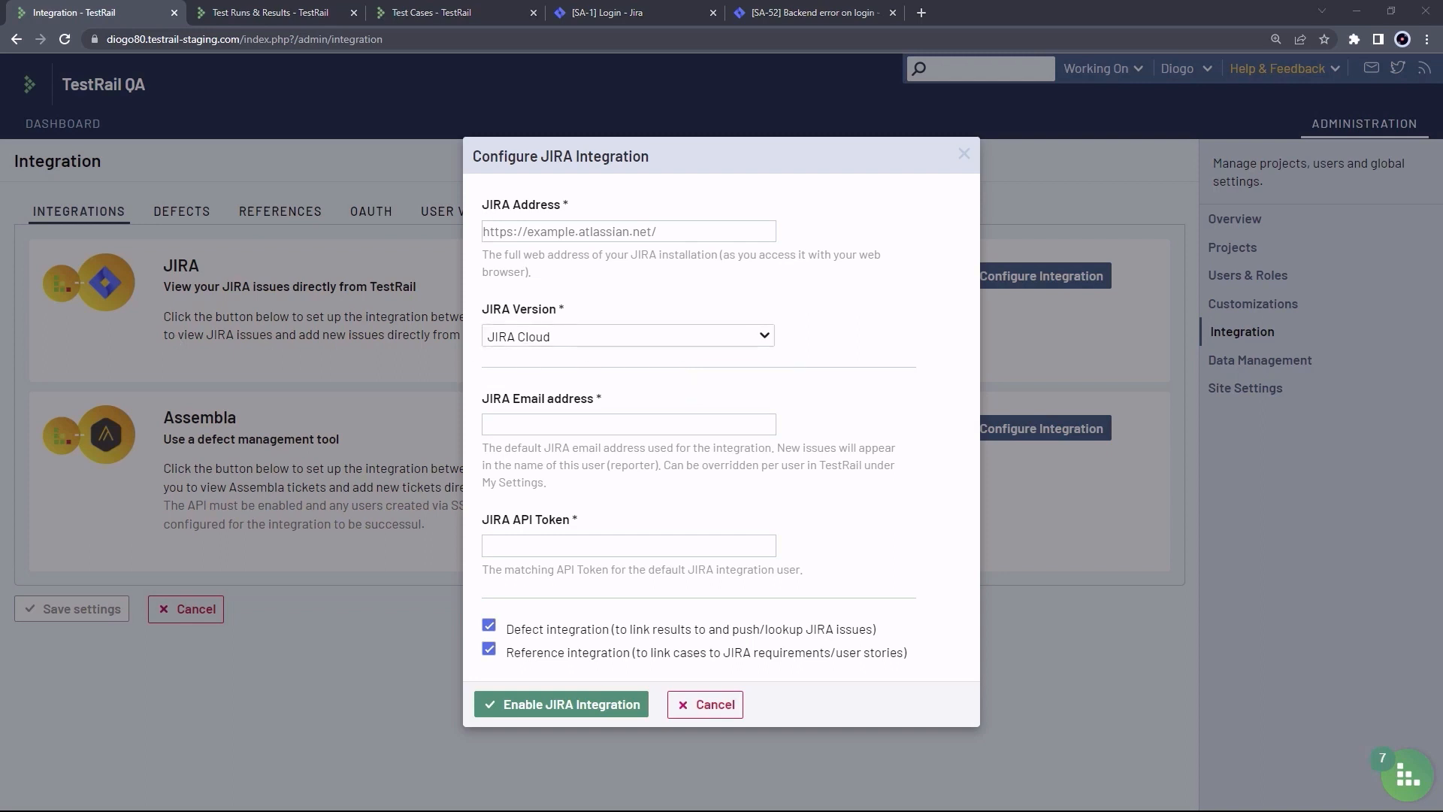
left_click(640, 233)
type("https://testrail-sa.atlassian.net")
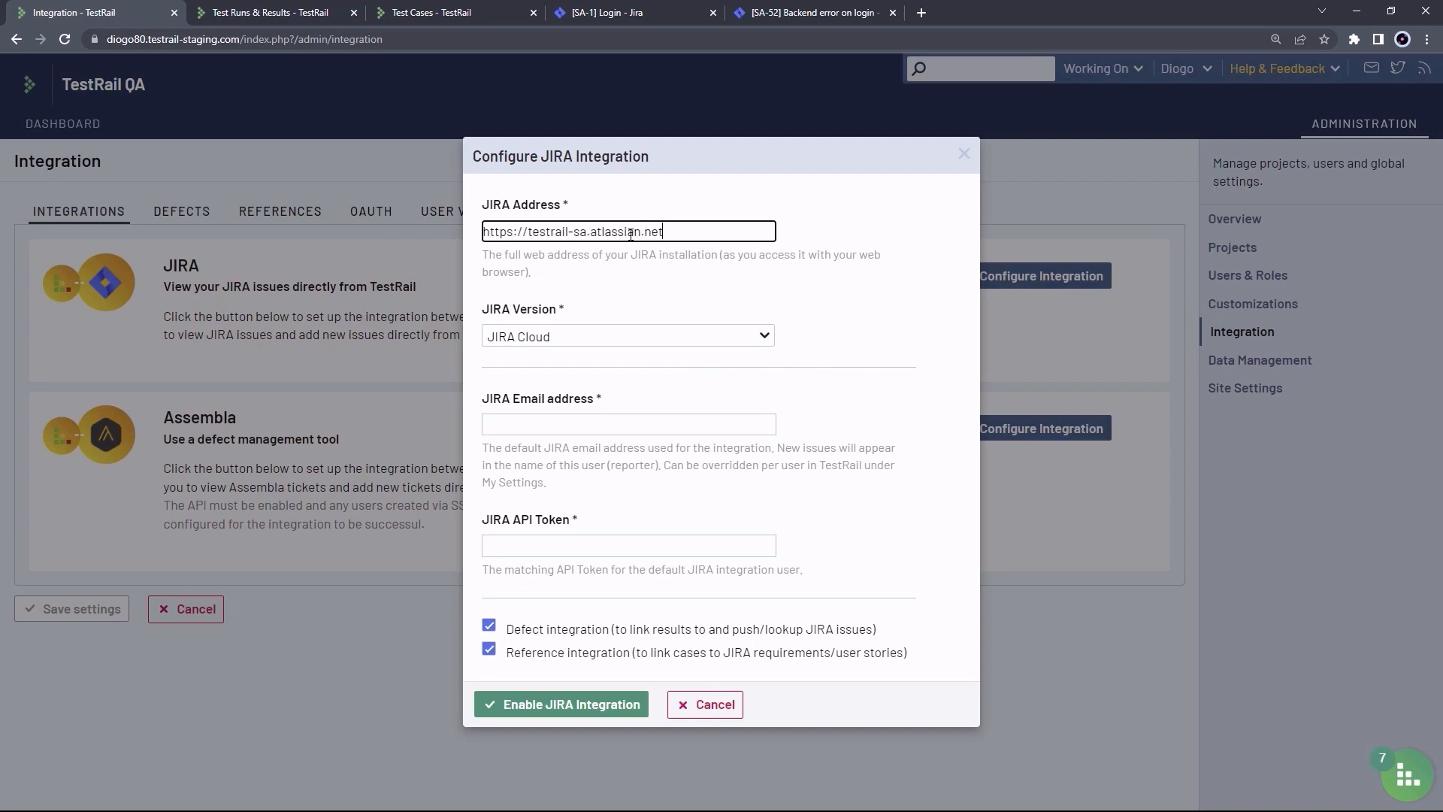
left_click(616, 317)
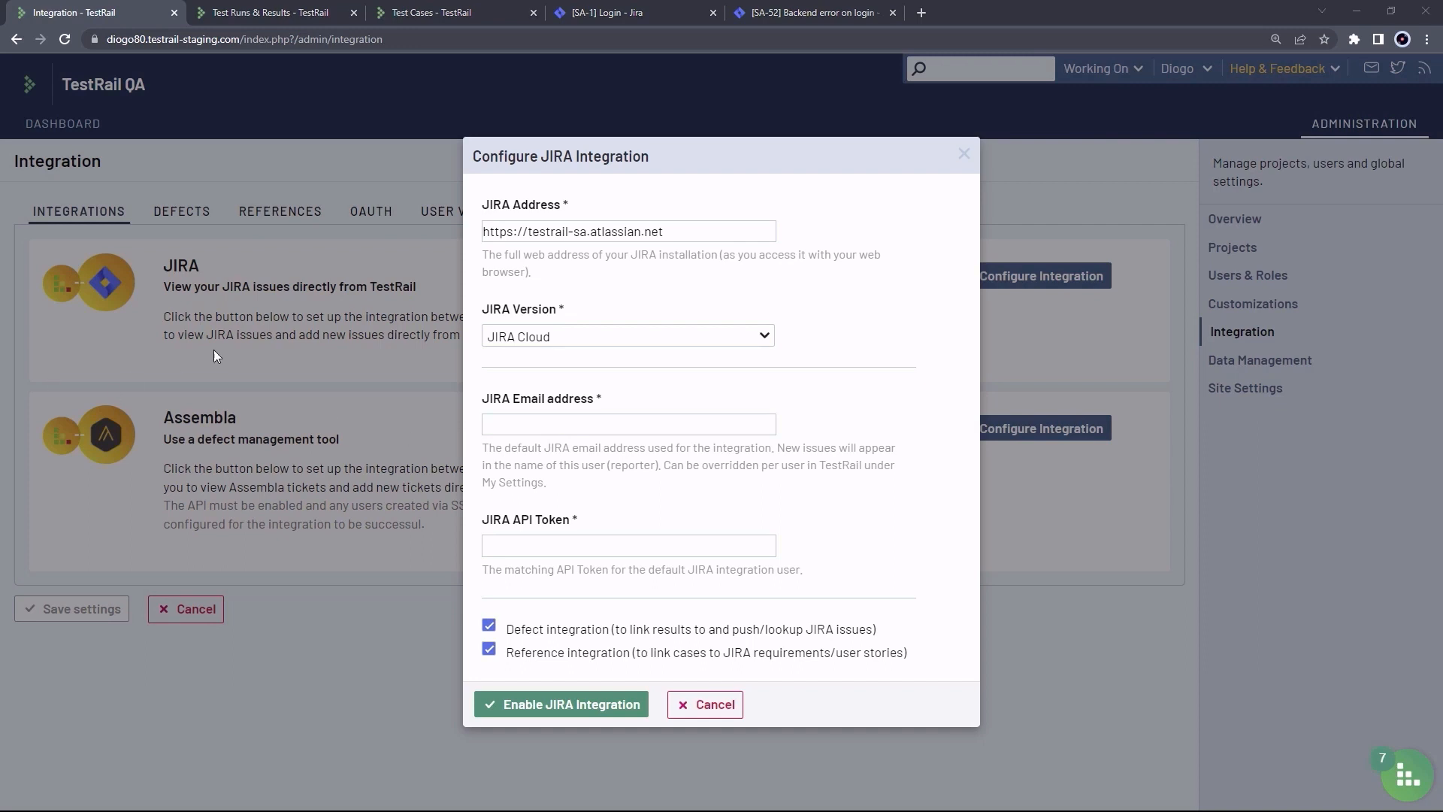
Enter the integration user's e-mail and API token, then enable the Jira integration
left_click(602, 424)
left_click(611, 545)
key("ctrl+v")
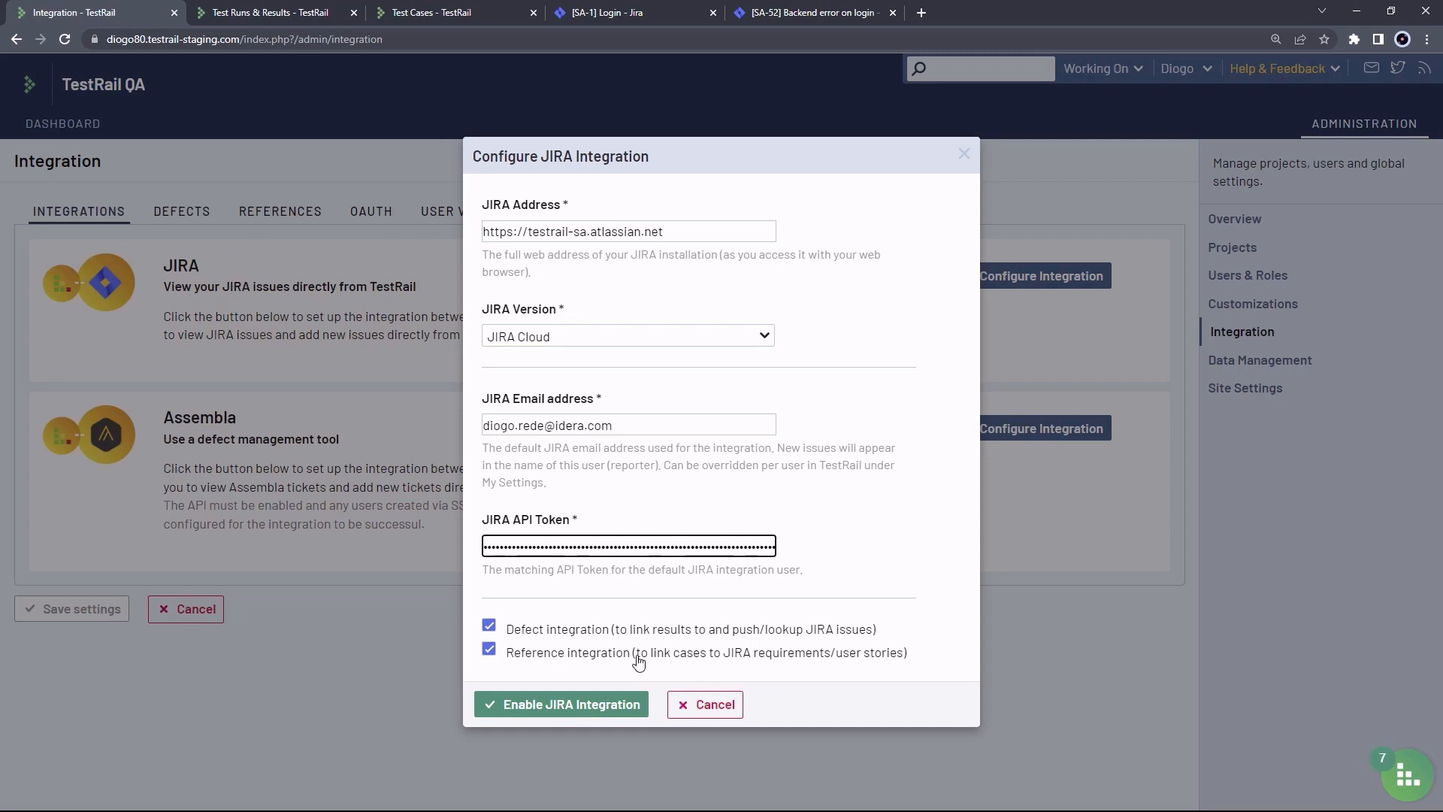
left_click(547, 703)
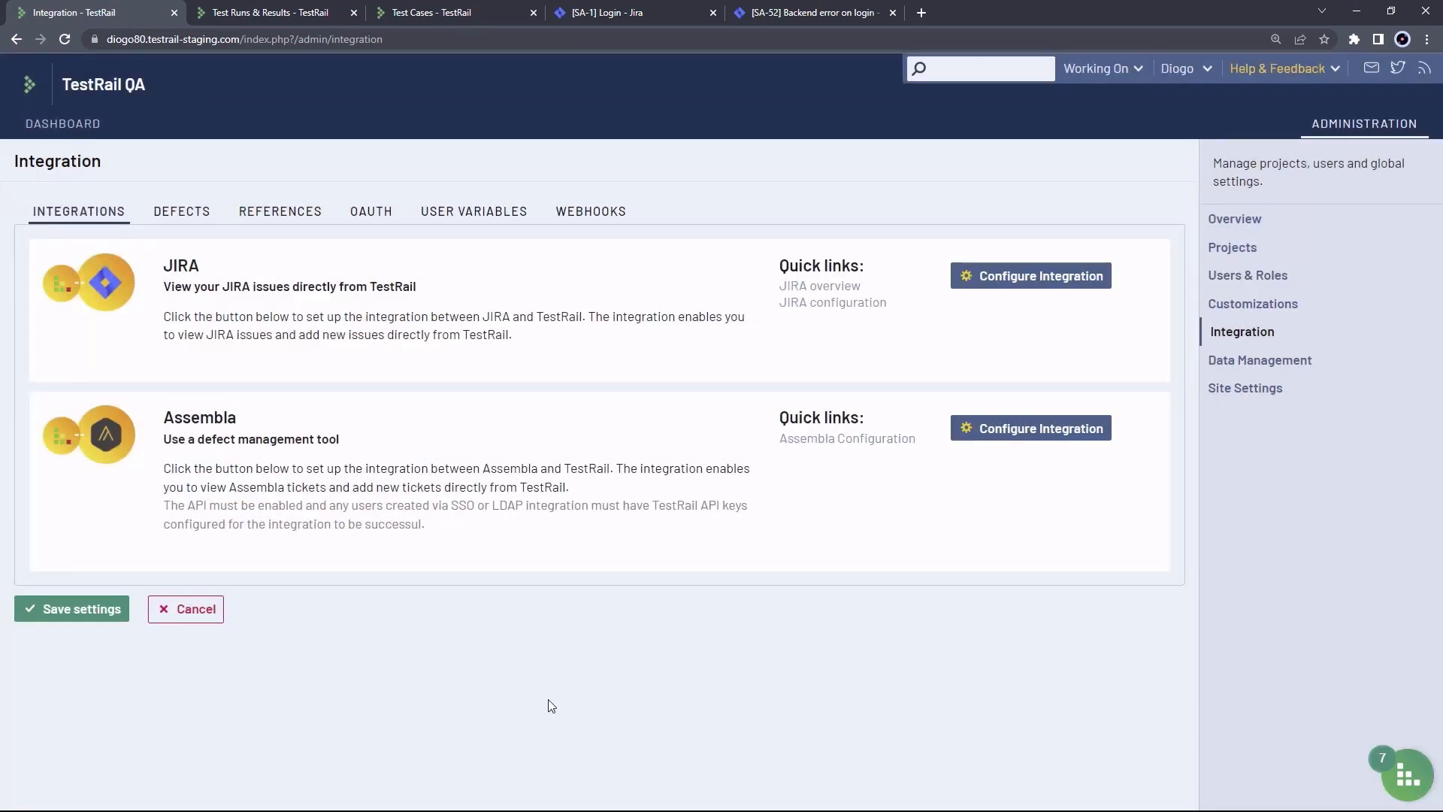
Save the Jira integration, review the Defects tab connection config, then the References tab
left_click(69, 616)
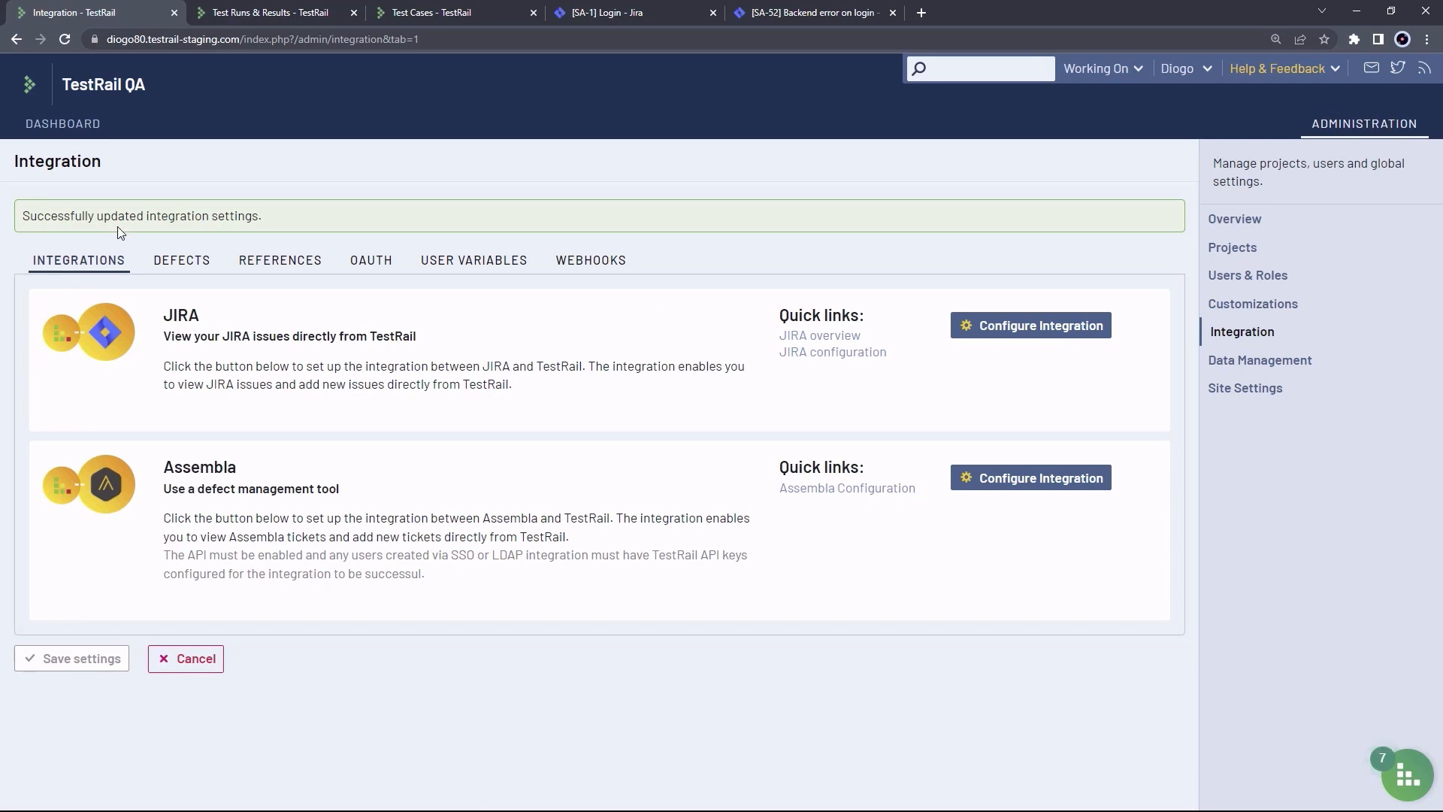
left_click(181, 264)
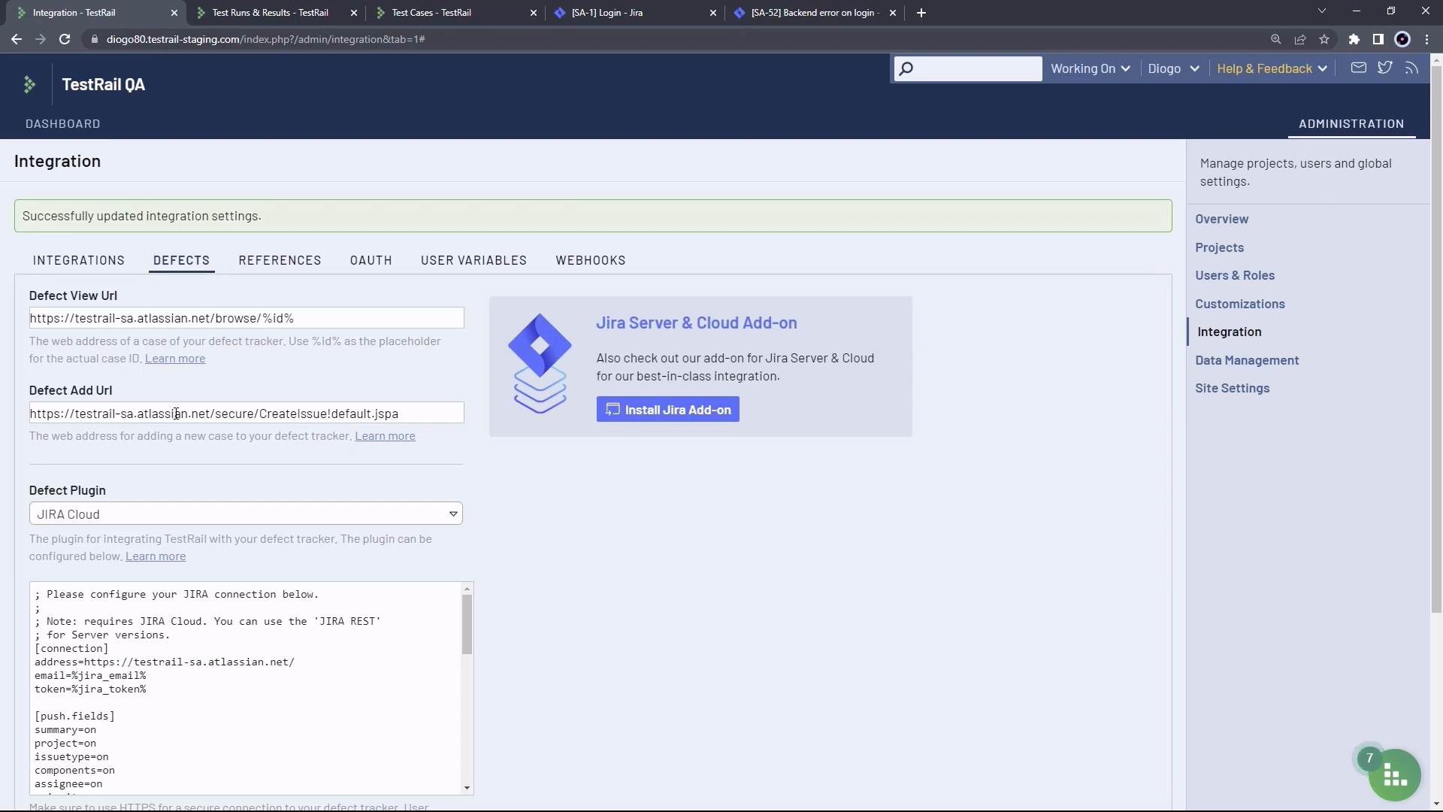
scroll(444, 447, "down", 2)
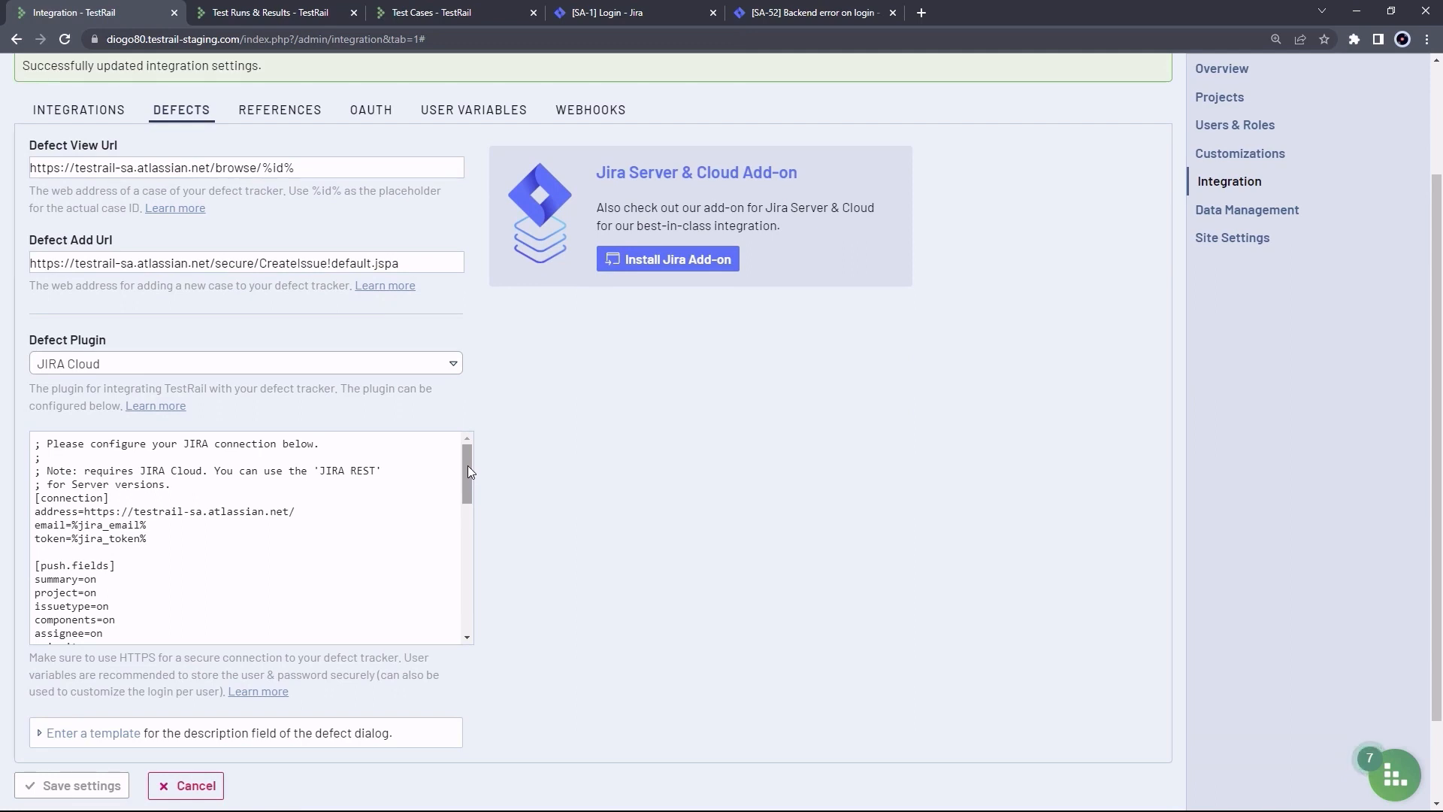
left_click(468, 466)
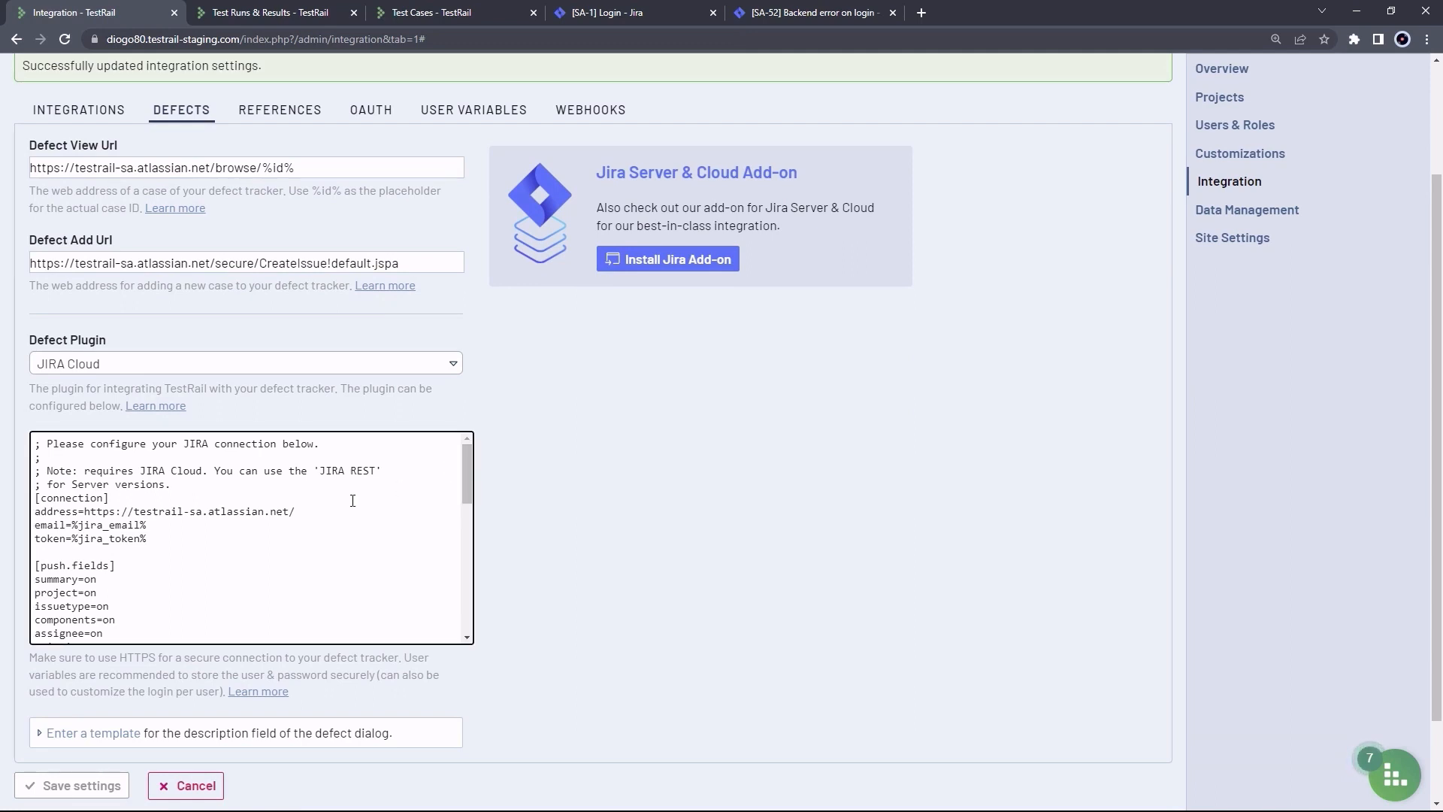
left_click_drag(321, 509, 91, 513)
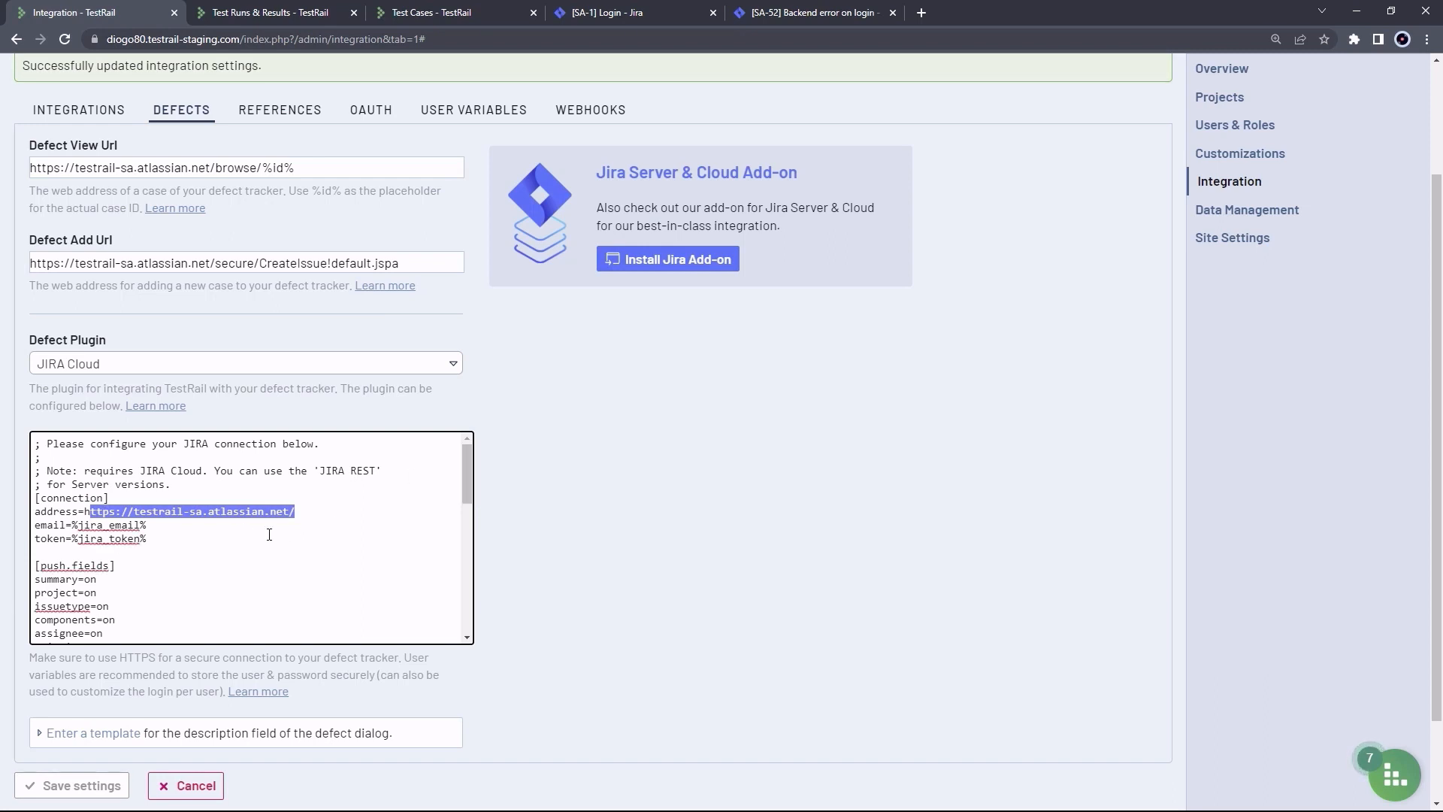
left_click(180, 543)
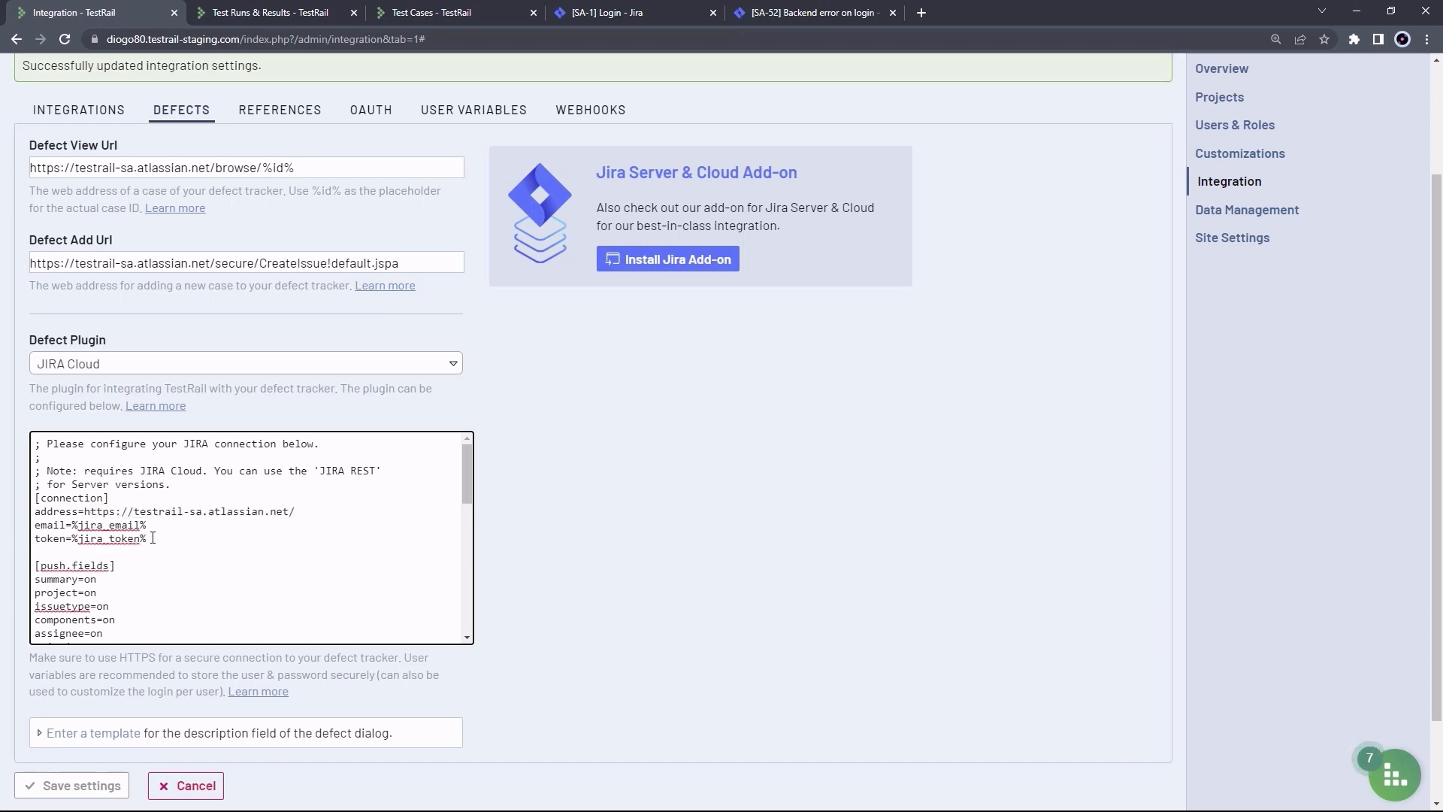
mouse_move(467, 472)
left_mouse_down()
mouse_move(467, 504)
mouse_move(464, 466)
left_mouse_up()
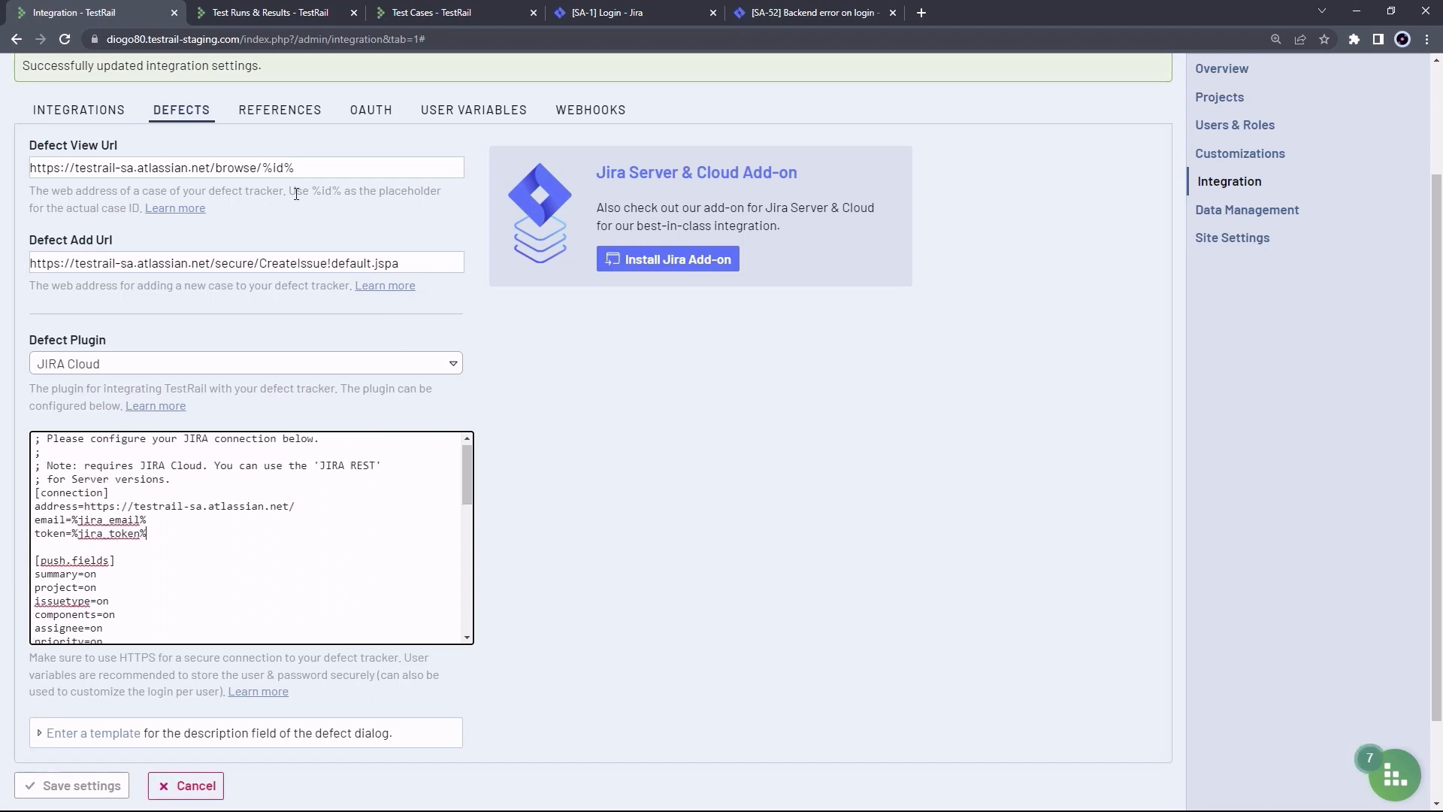
left_click(298, 110)
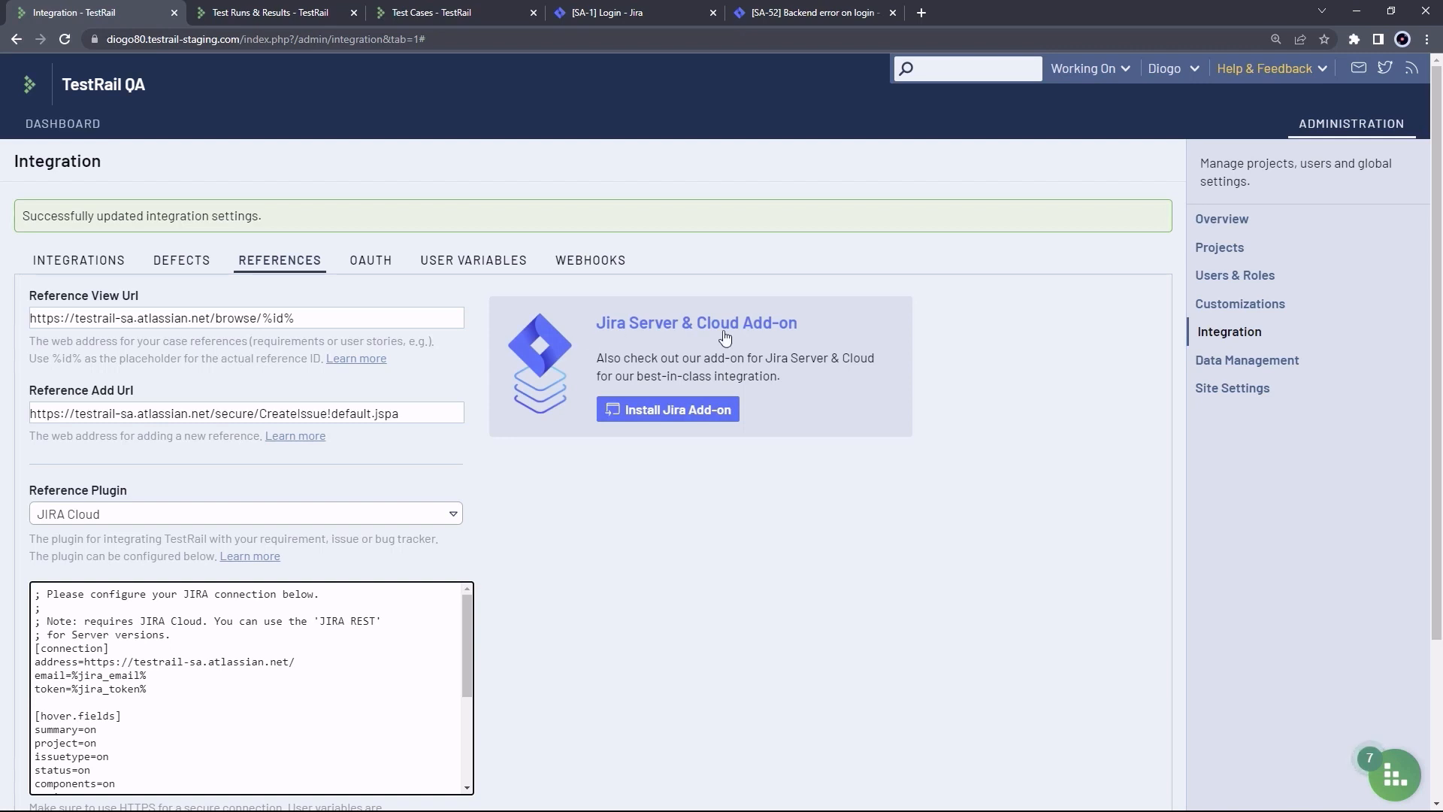
Check the empty personal Jira e-mail and API token fields in My Settings, then return to Administration
left_click(1195, 76)
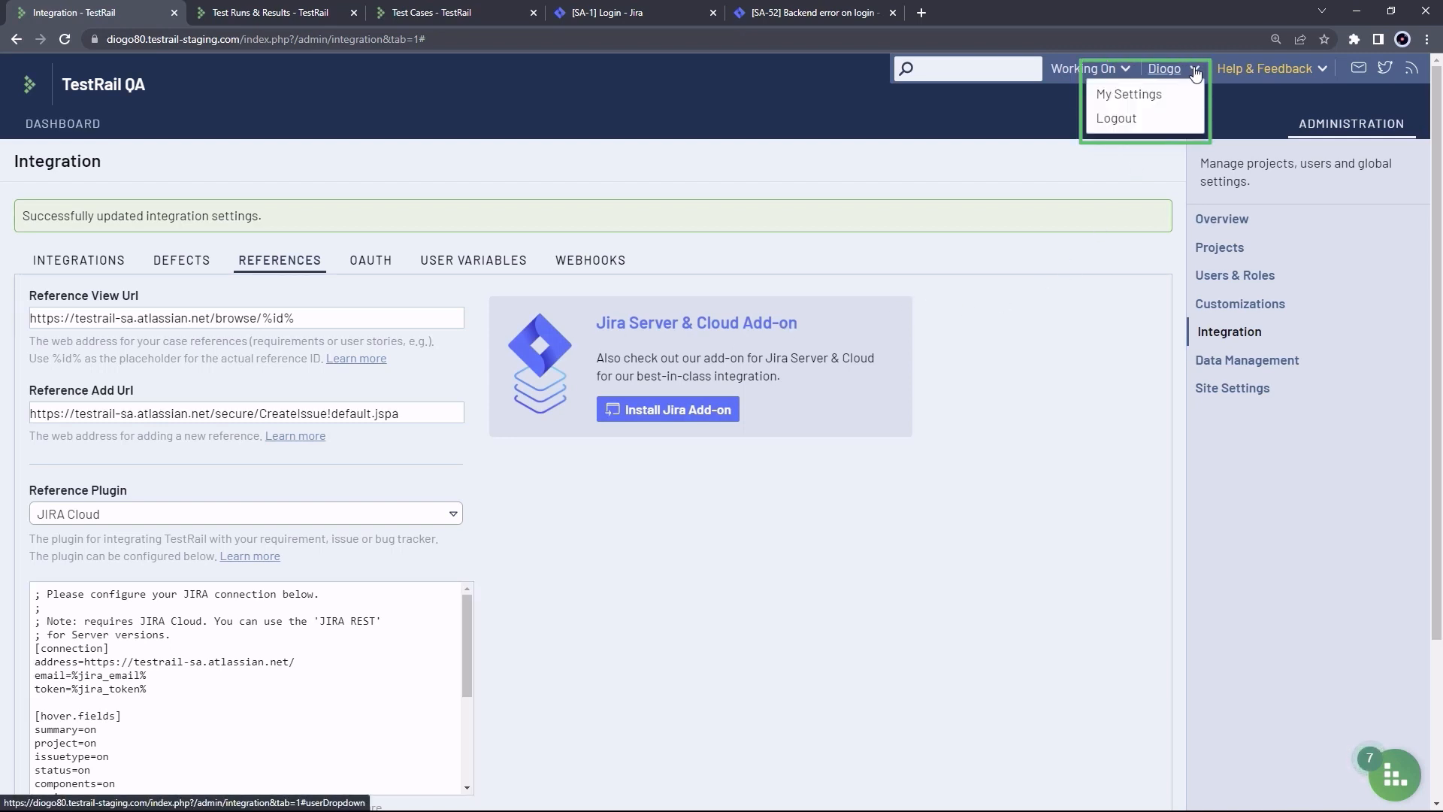
left_click(1167, 95)
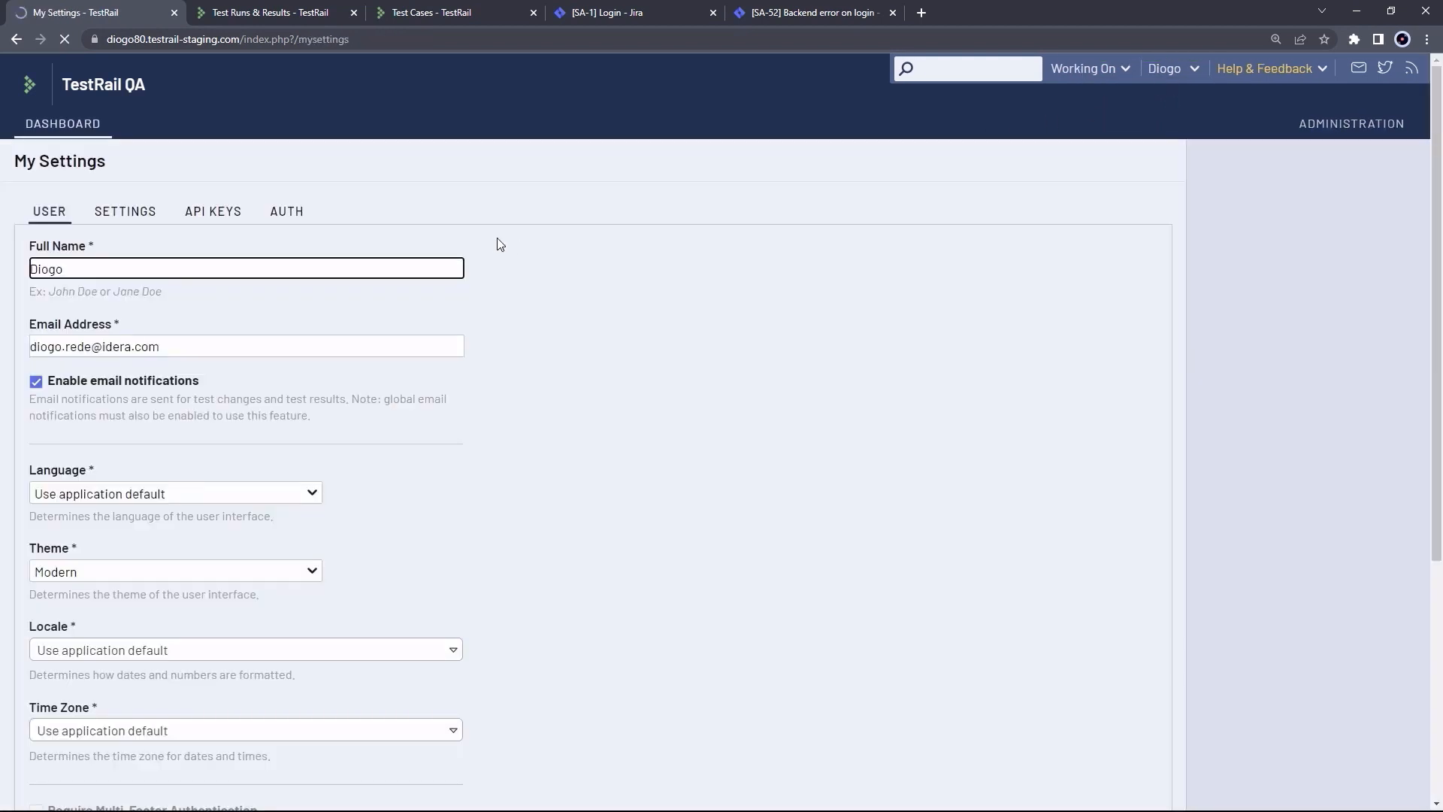
left_click(125, 213)
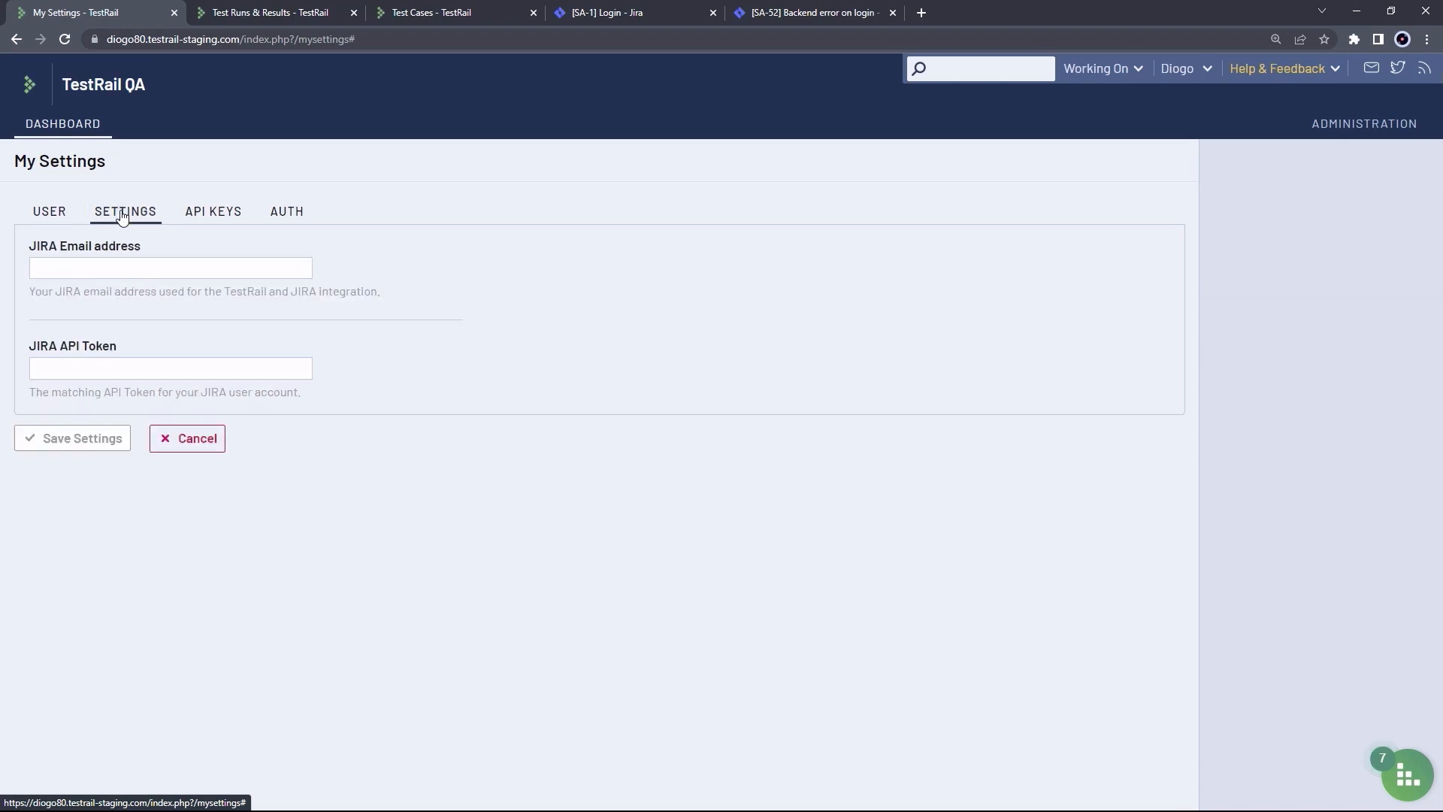
left_click(106, 265)
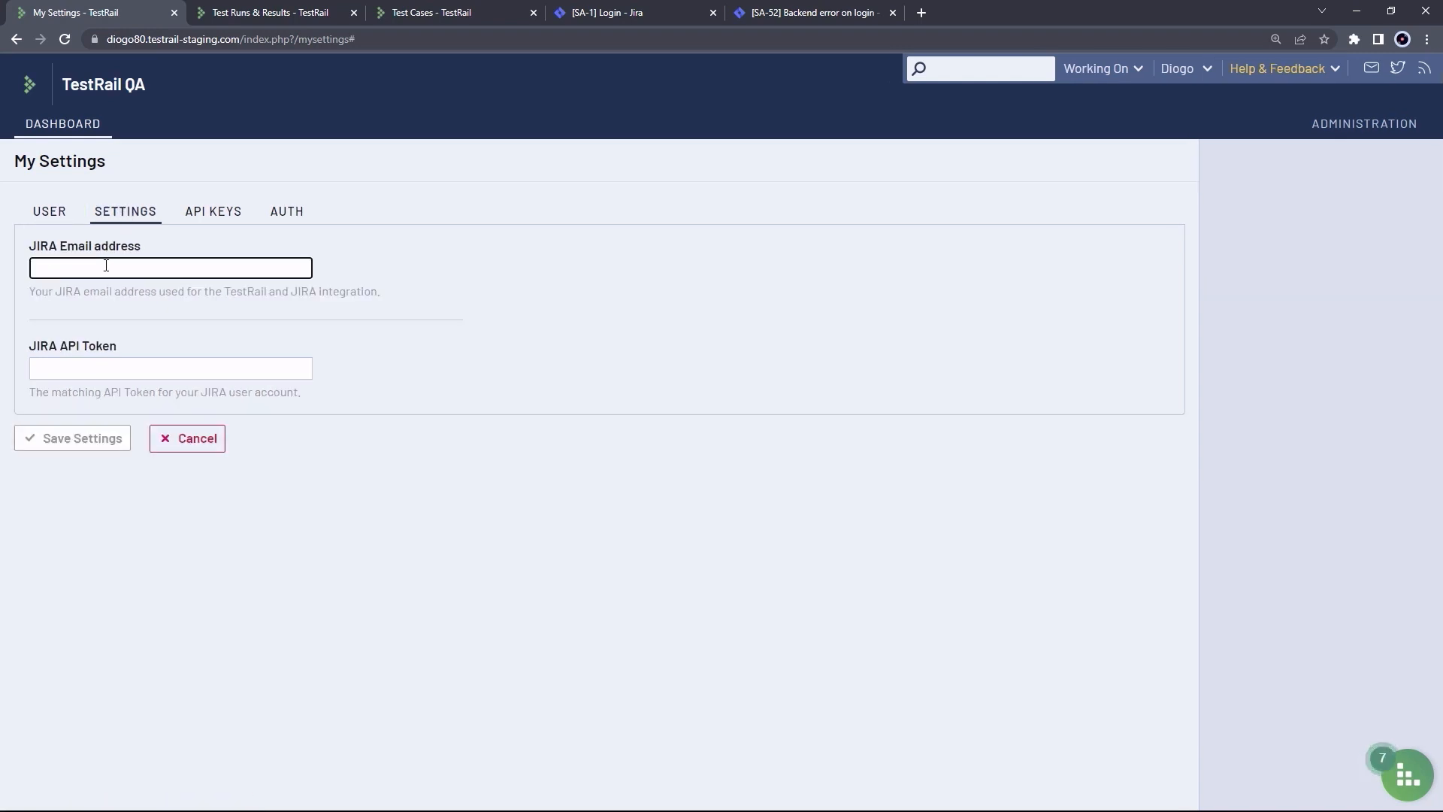
left_click(101, 365)
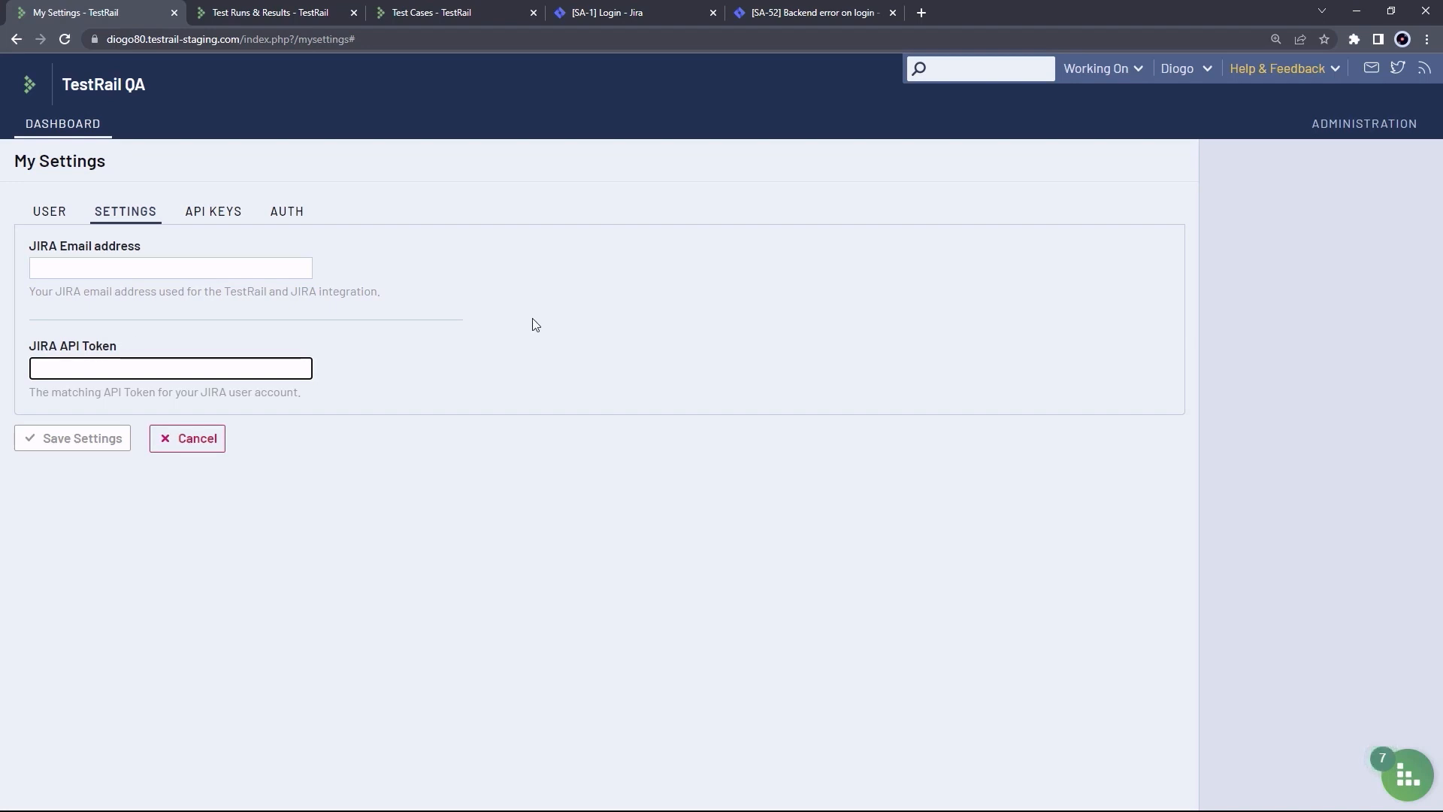
left_click(1373, 127)
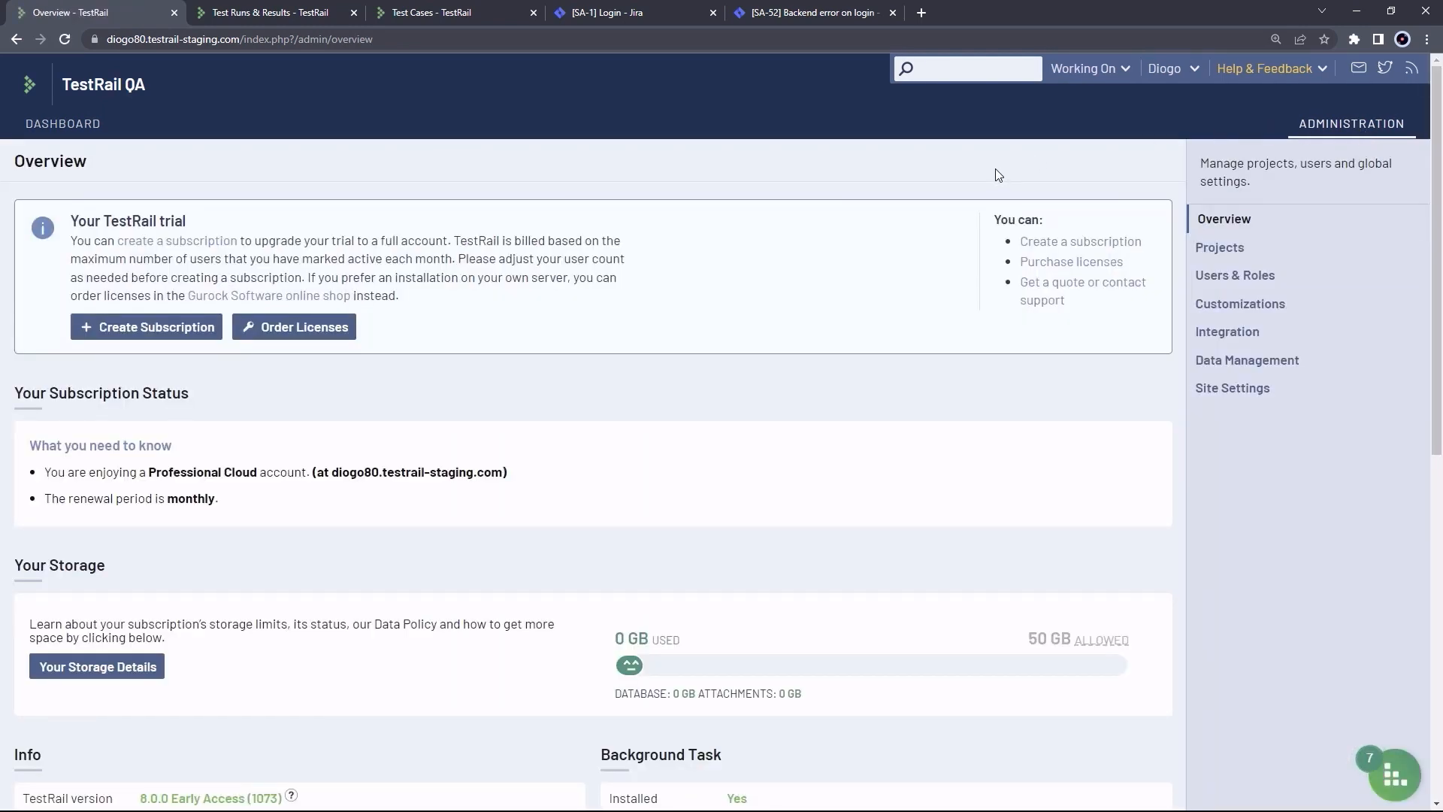
Review the App - Mobile project's Defects and References override tabs
left_click(1237, 255)
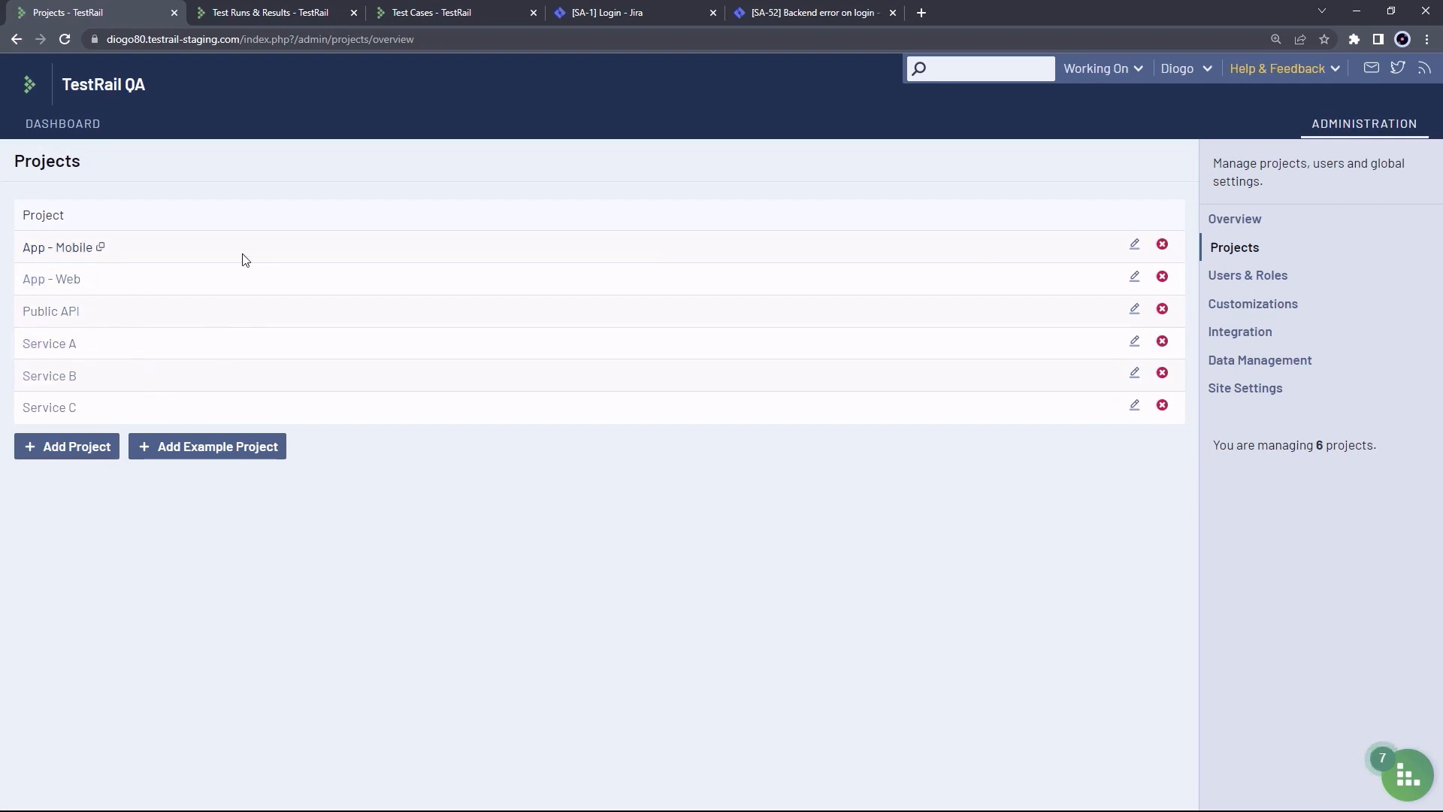
left_click(71, 254)
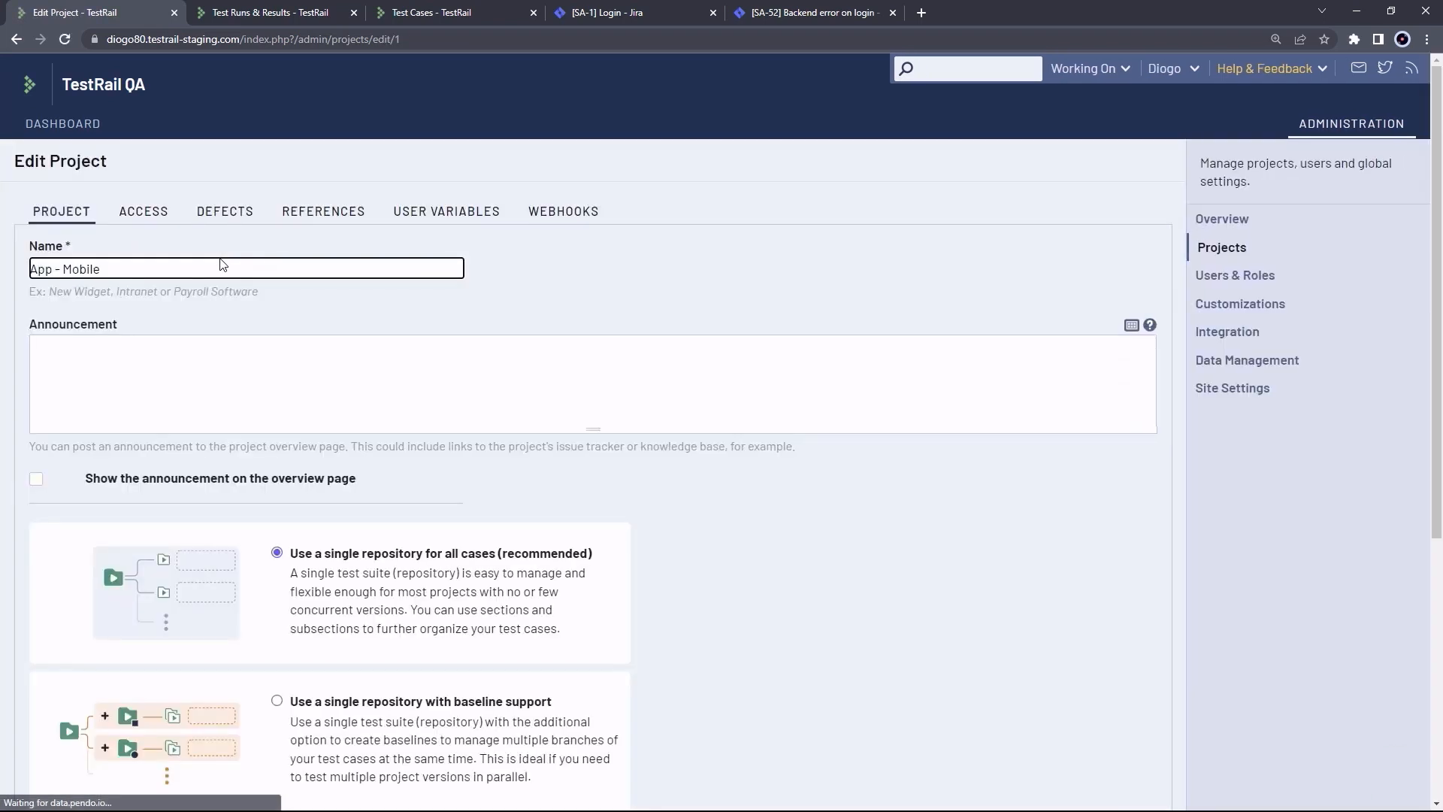
left_click(234, 221)
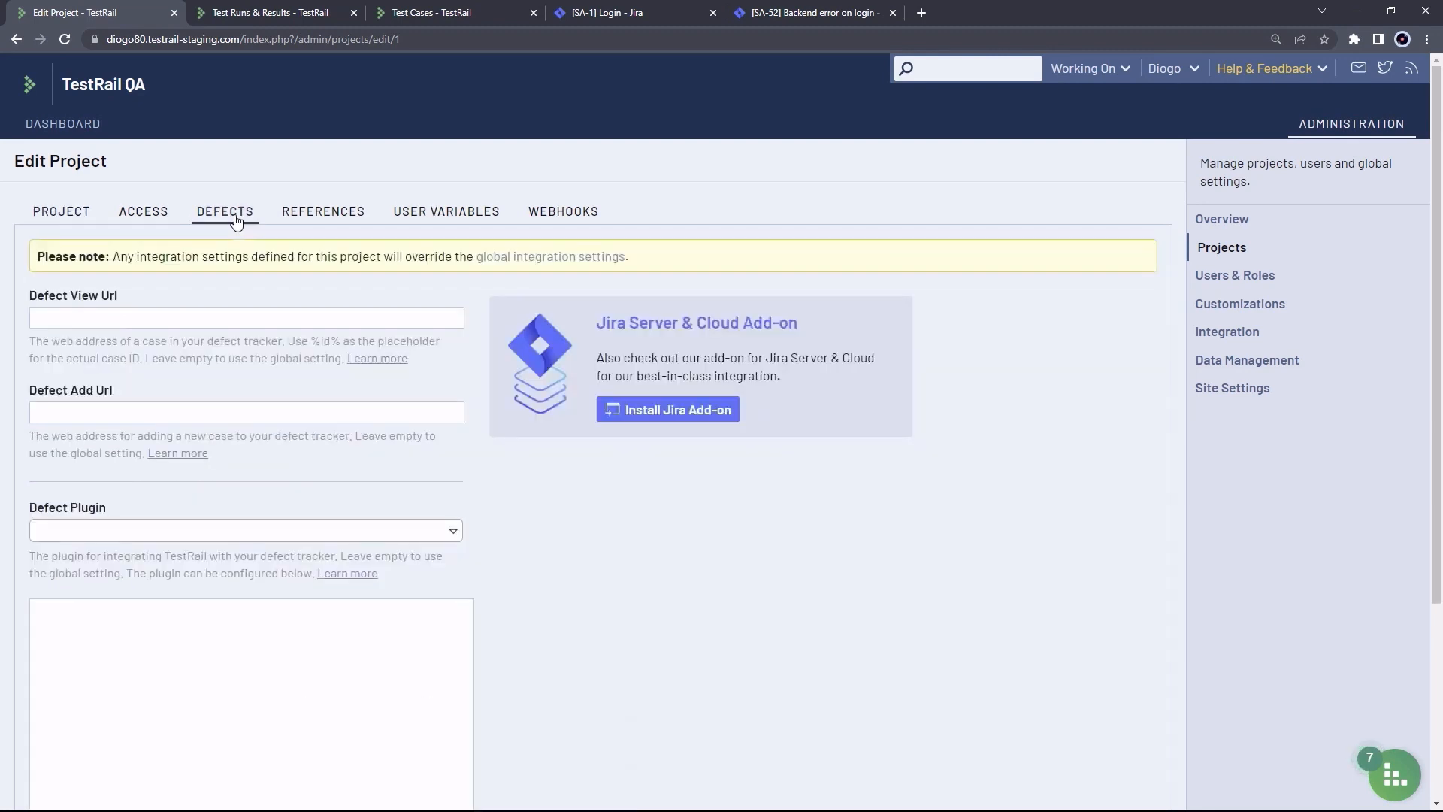
left_click(328, 222)
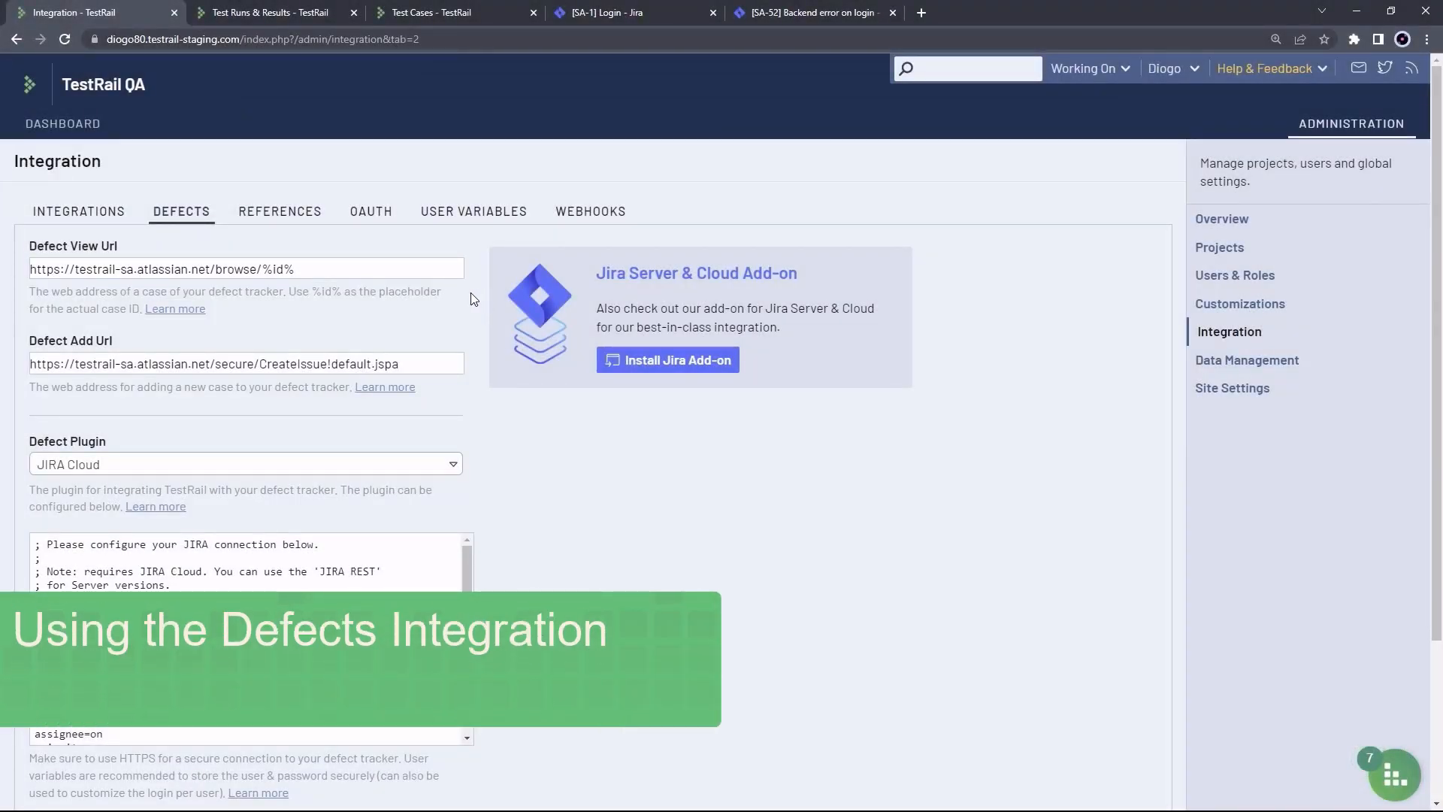
Highlight the [connection] section's address, email and token lines in the plugin config
scroll(490, 434, "down", 2)
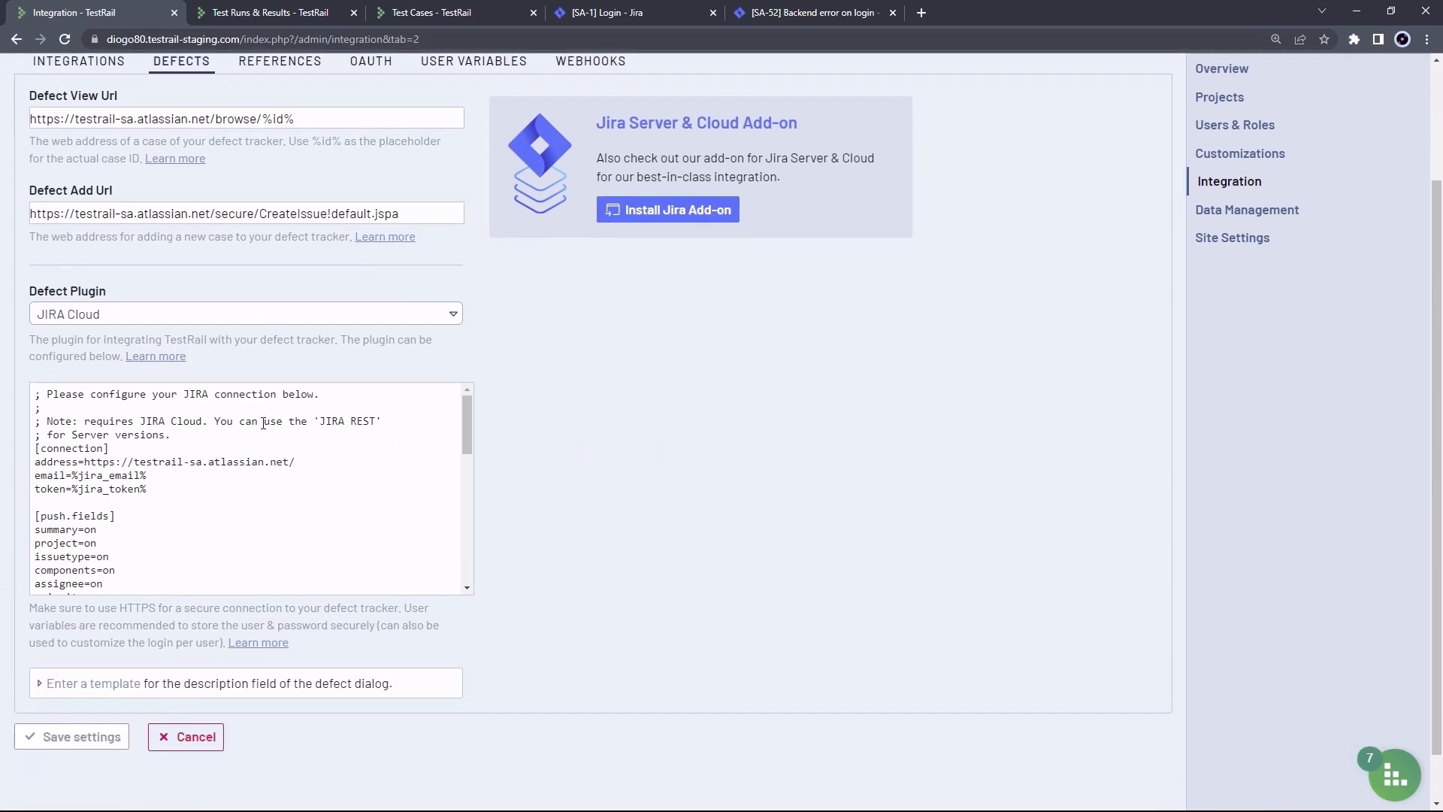
left_click(270, 490)
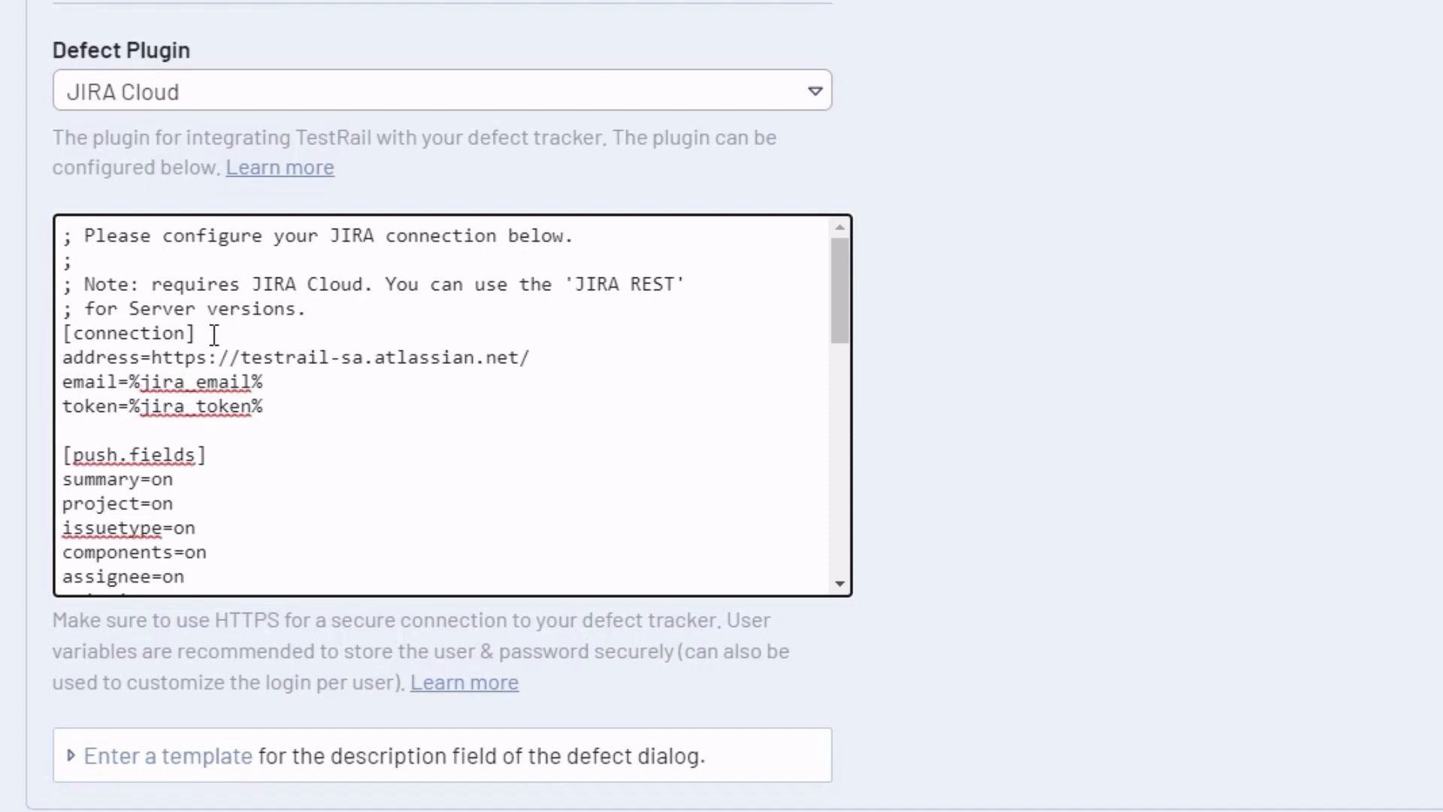
left_click_drag(200, 333, 63, 333)
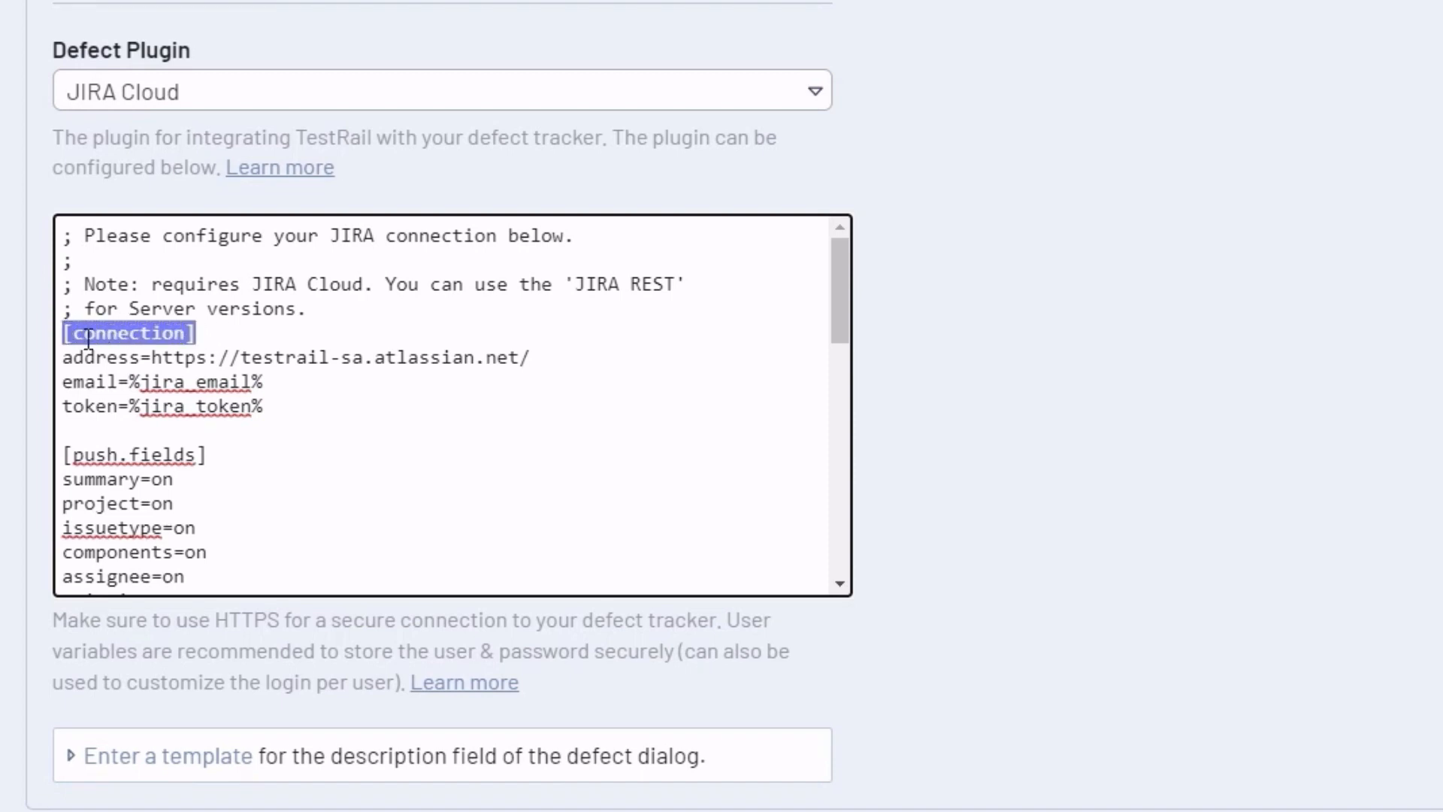
left_click(327, 407)
left_click_drag(284, 407, 59, 358)
Highlight the [push.fields] header and its summary-through-priority fields, then the [hover.fields] header
scroll(281, 321, "down", 2)
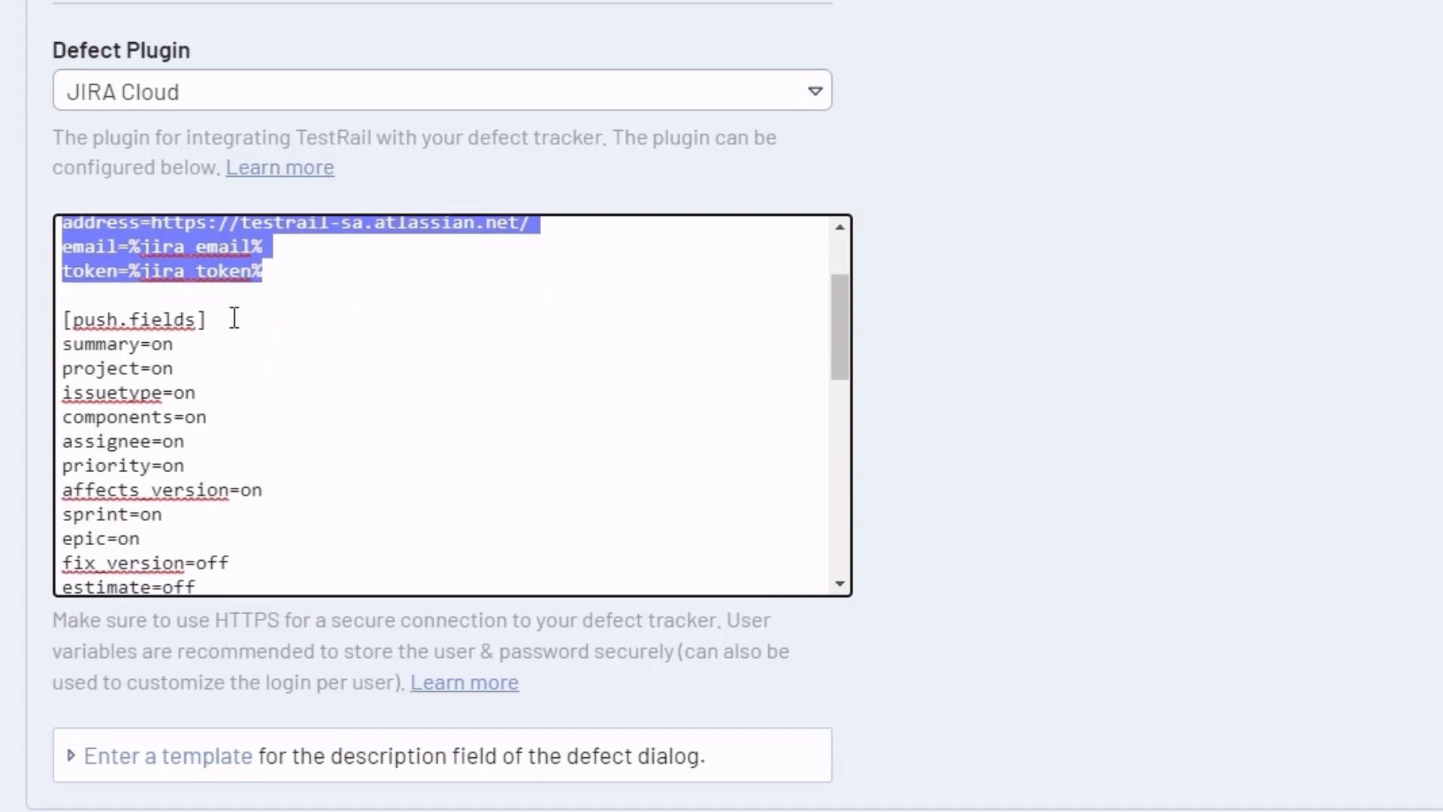
left_click_drag(208, 320, 64, 317)
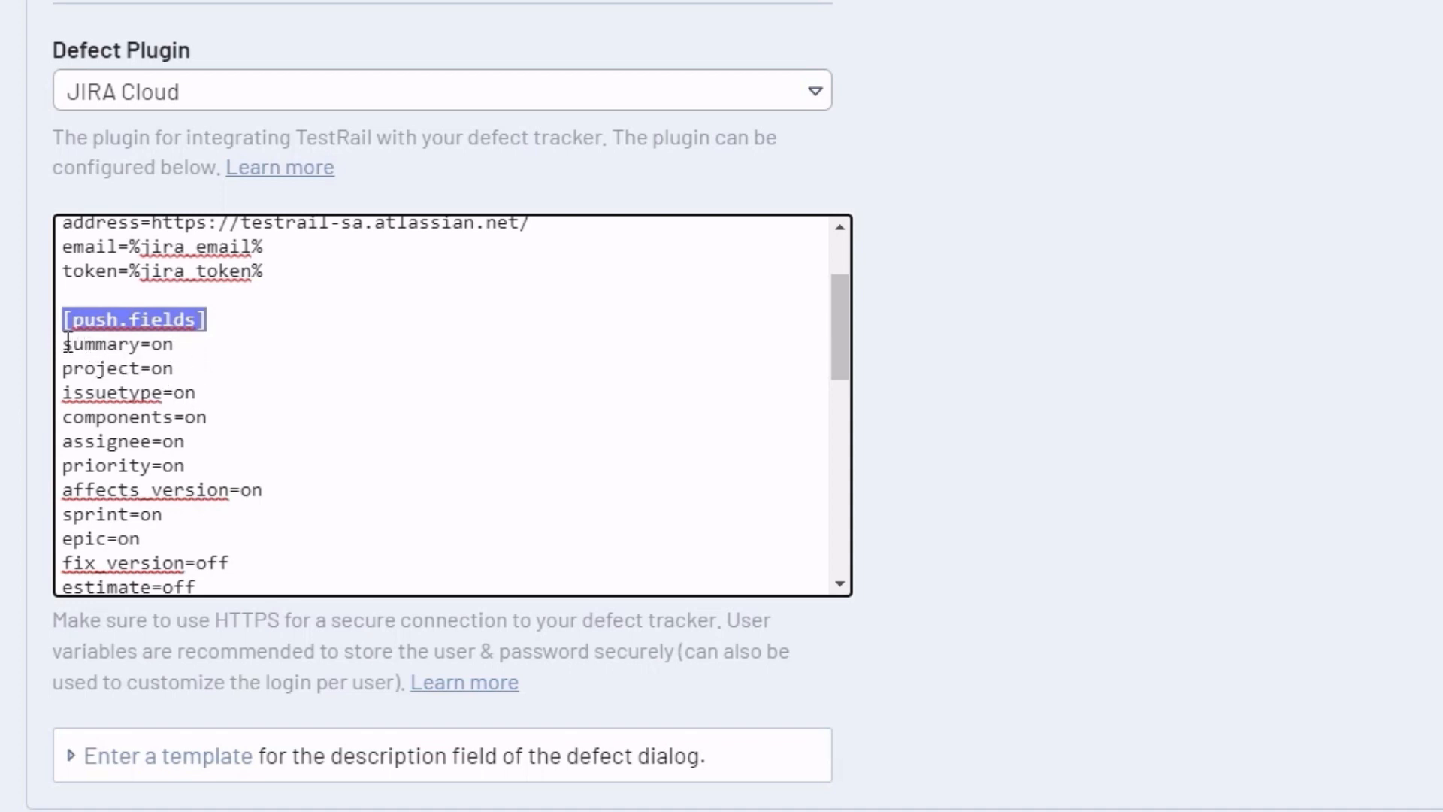
left_click_drag(67, 343, 273, 470)
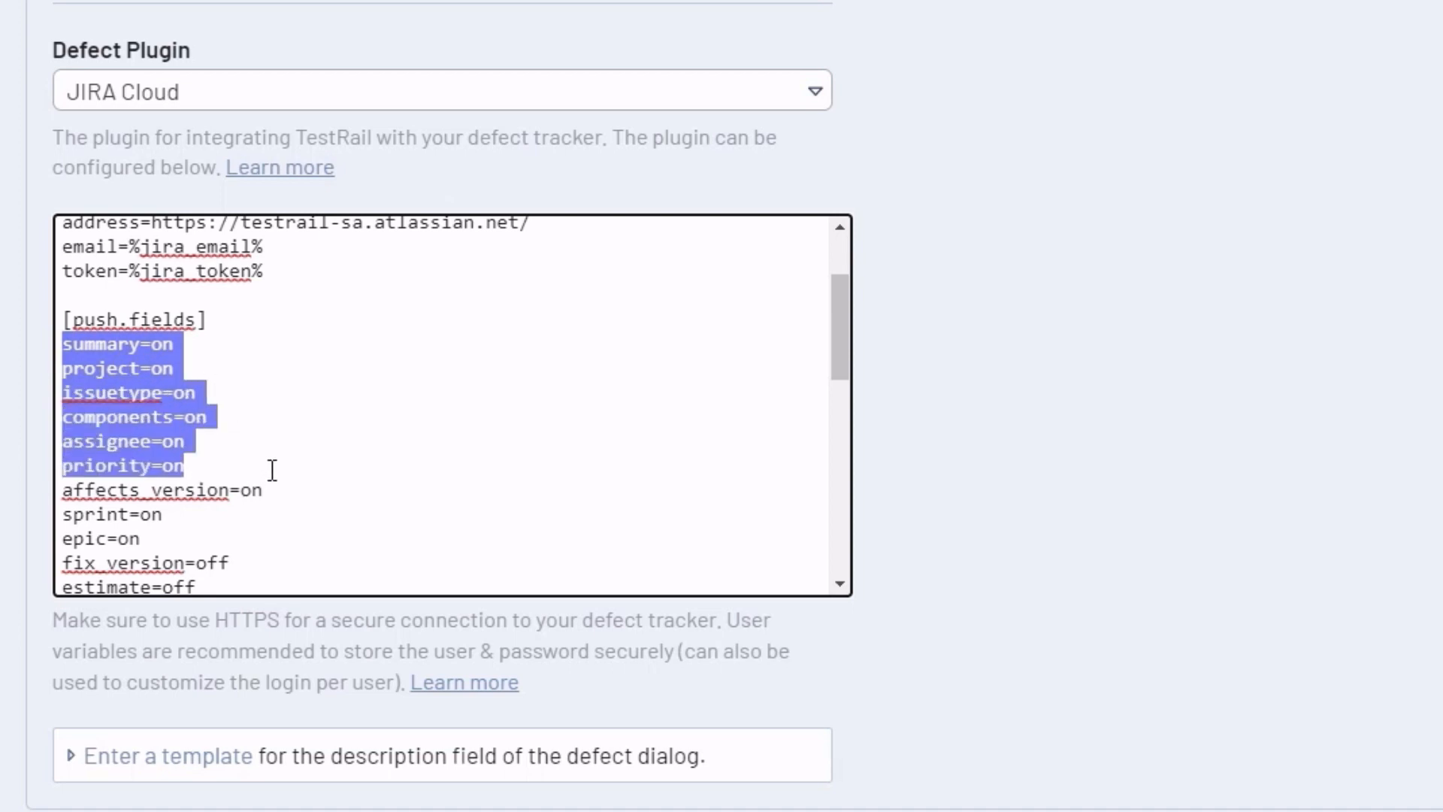
left_click(273, 470)
scroll(331, 345, "down", 5)
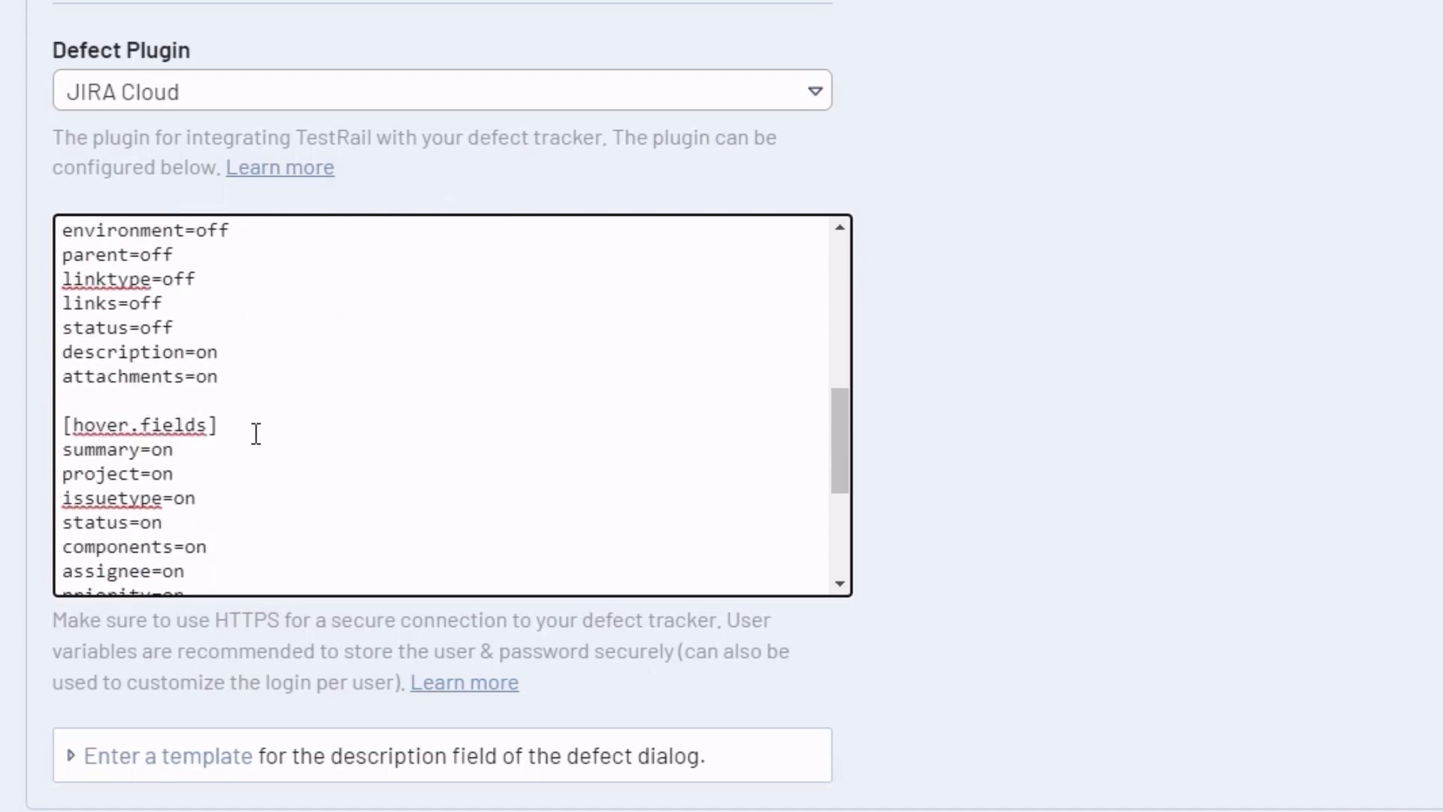
left_click_drag(218, 425, 62, 424)
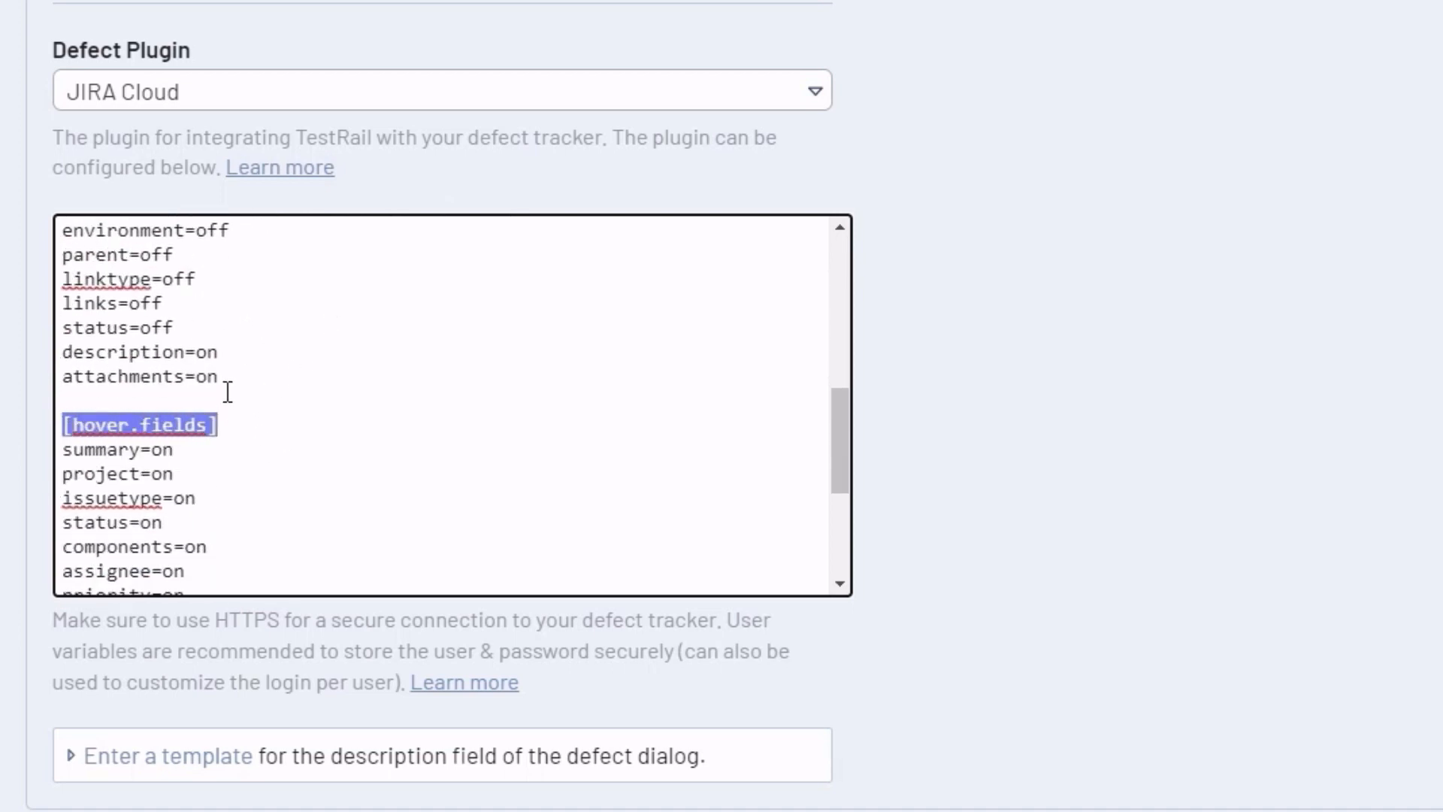
Scroll back through the configuration and switch to Jira issue SA-52 'Backend error on login'
scroll(228, 392, "down", 4)
scroll(150, 293, "up", 2)
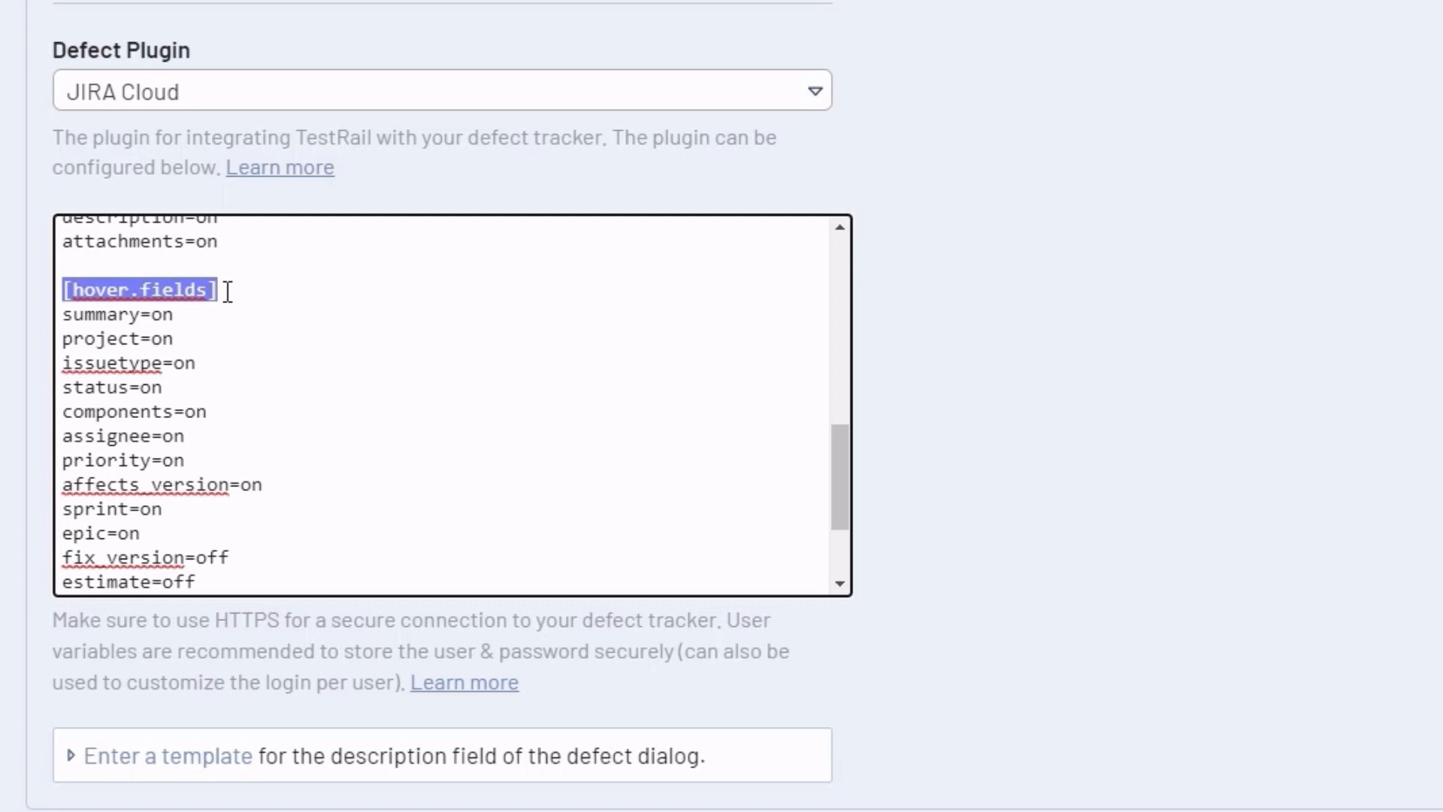
scroll(226, 290, "up", 5)
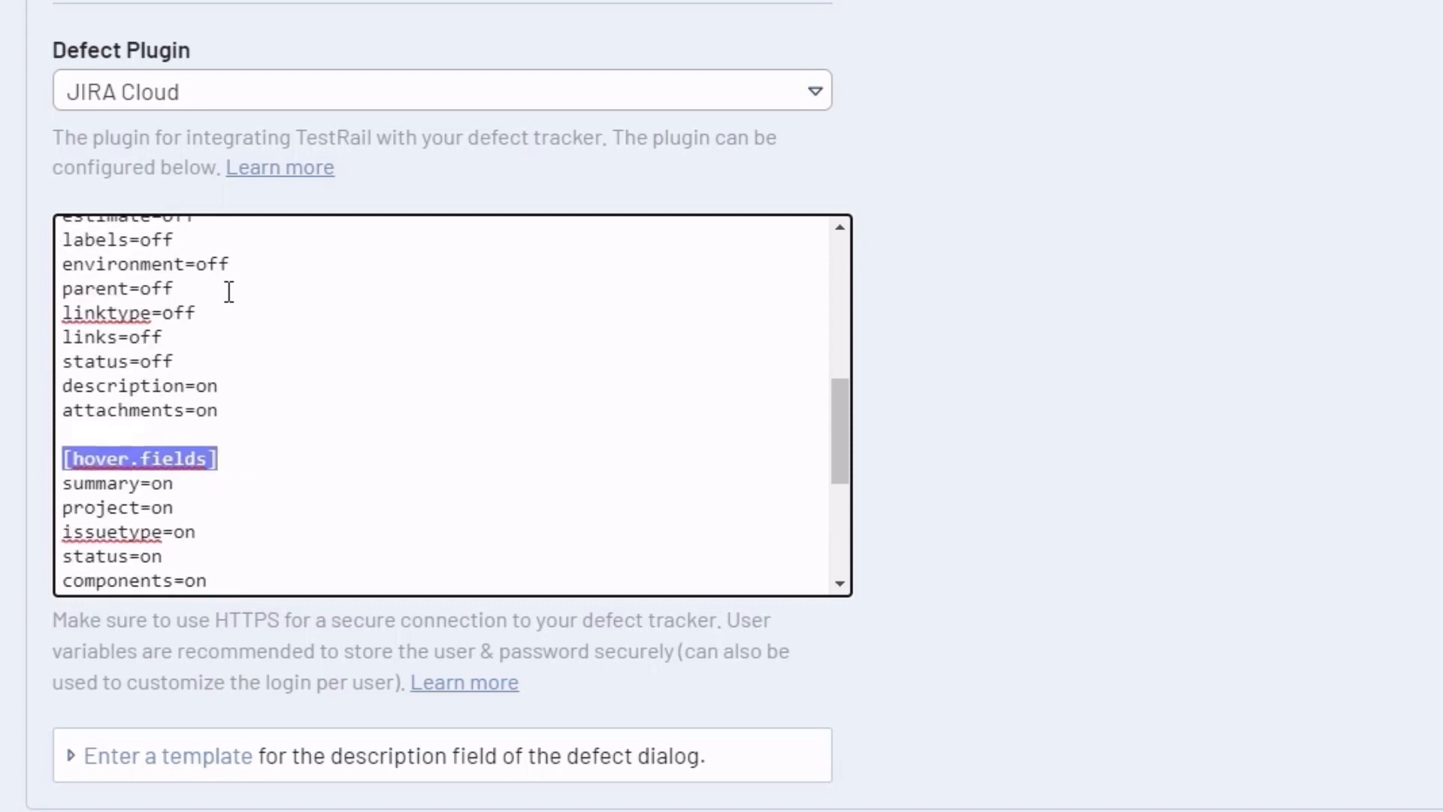
scroll(209, 298, "up", 2)
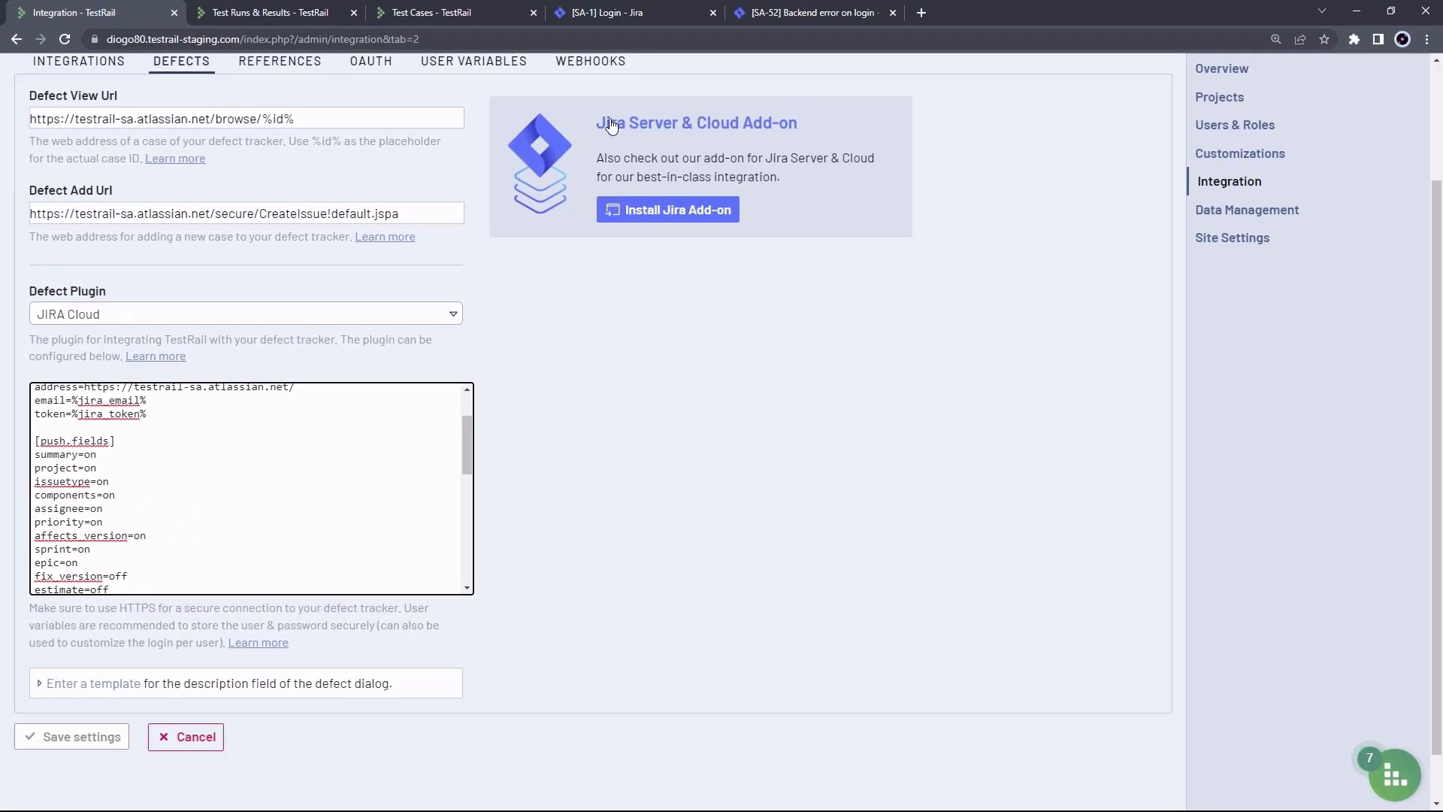
left_click(790, 12)
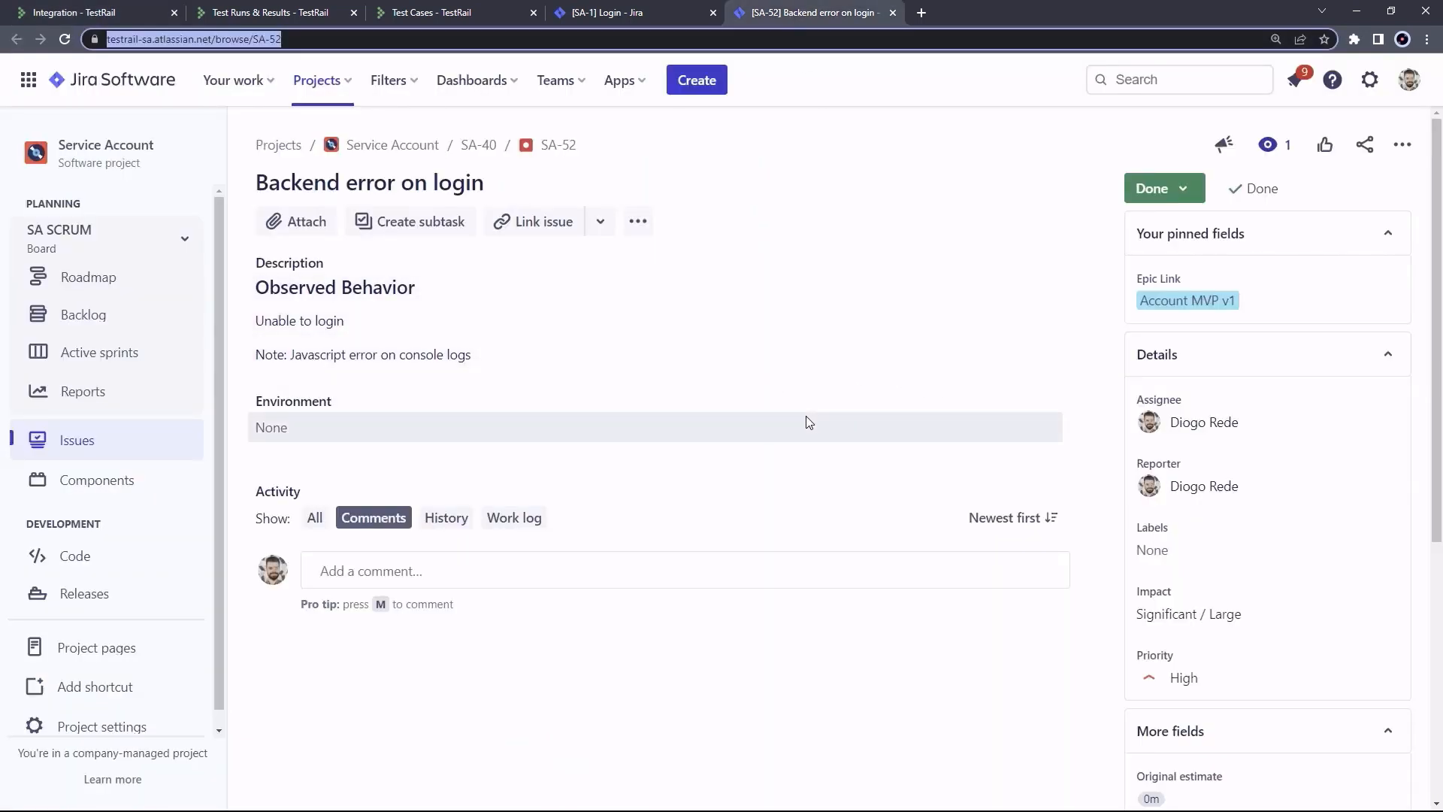
Inspect the Impact label in DevTools and read customfield_10004 from its parent's data-testid
double_click(1145, 593)
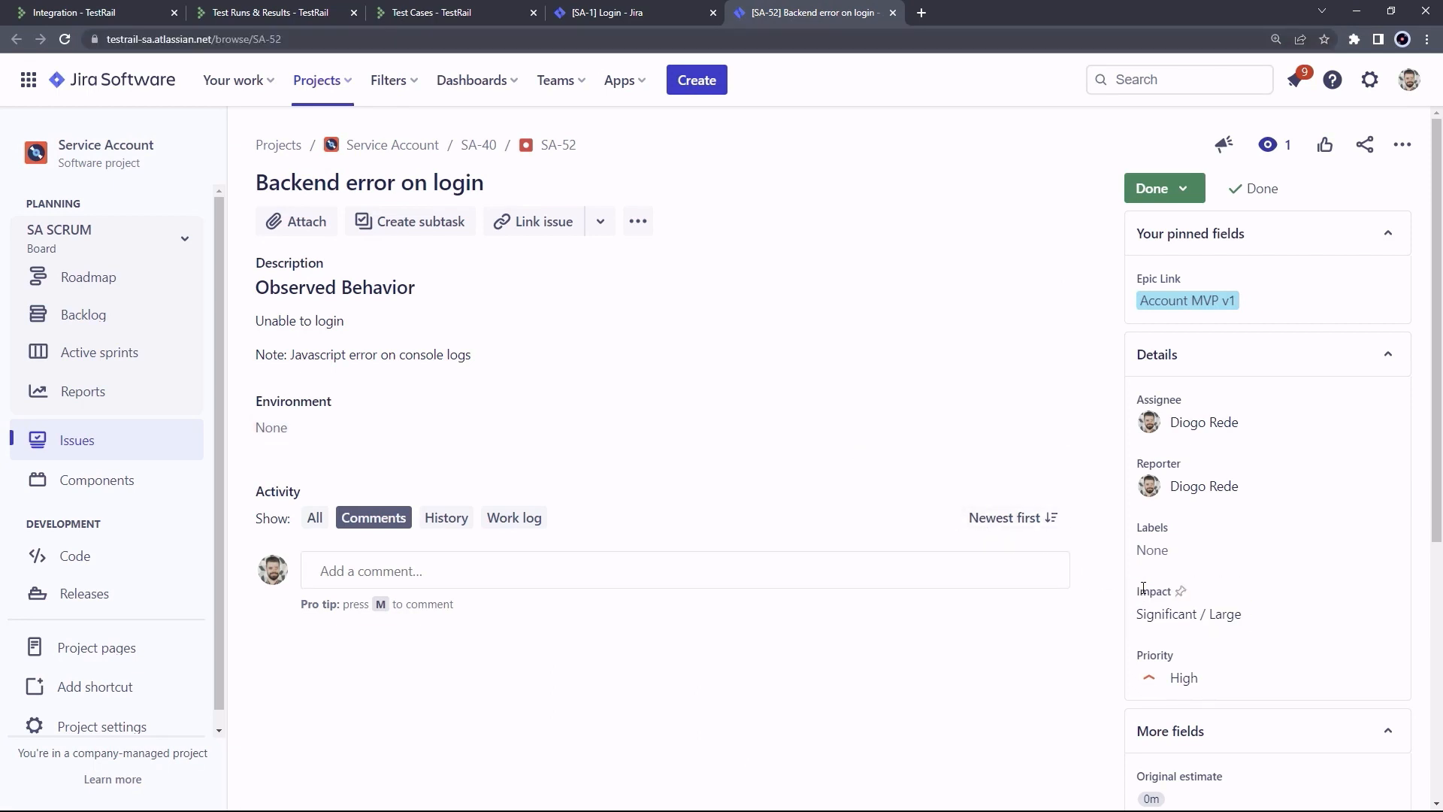
right_click(1154, 591)
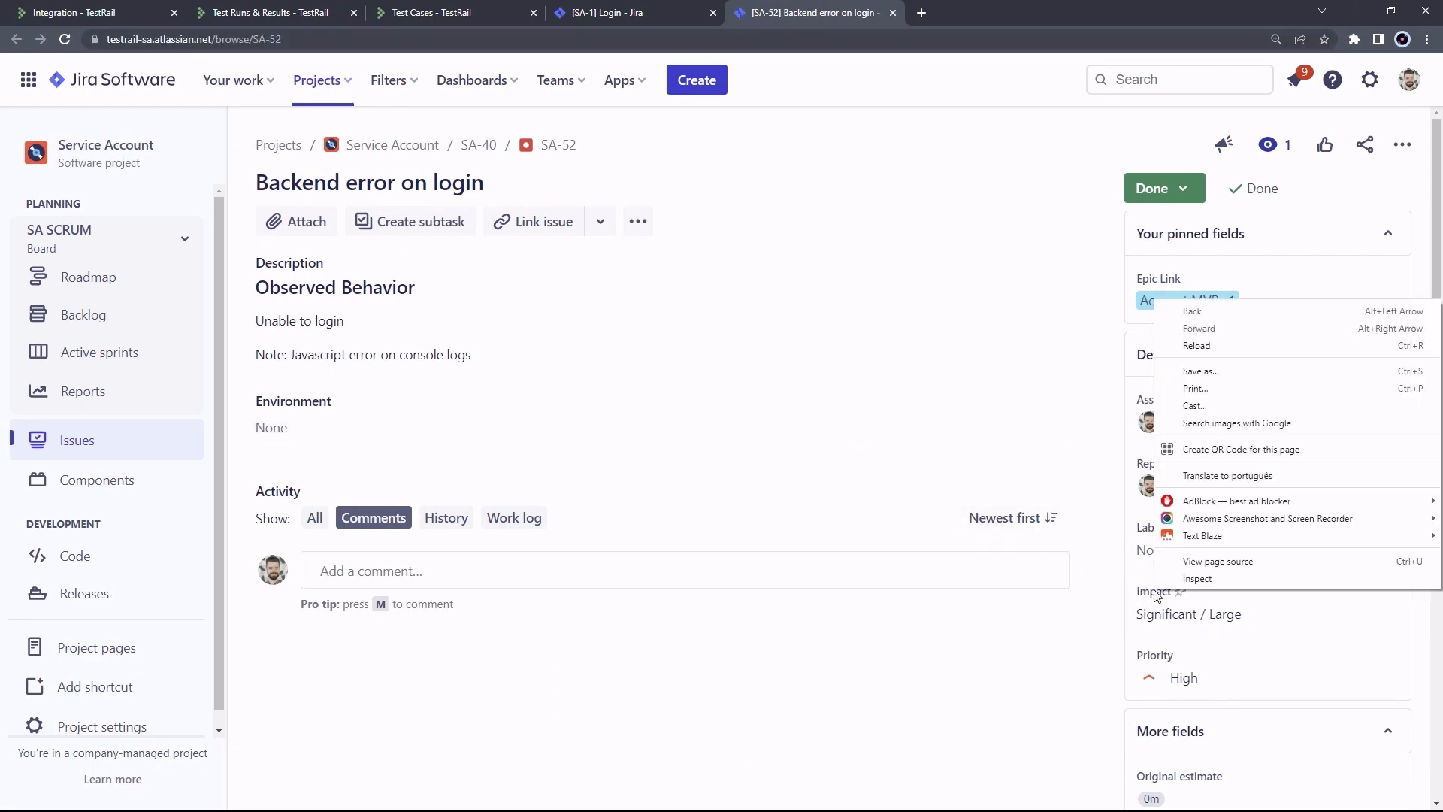
left_click(1198, 579)
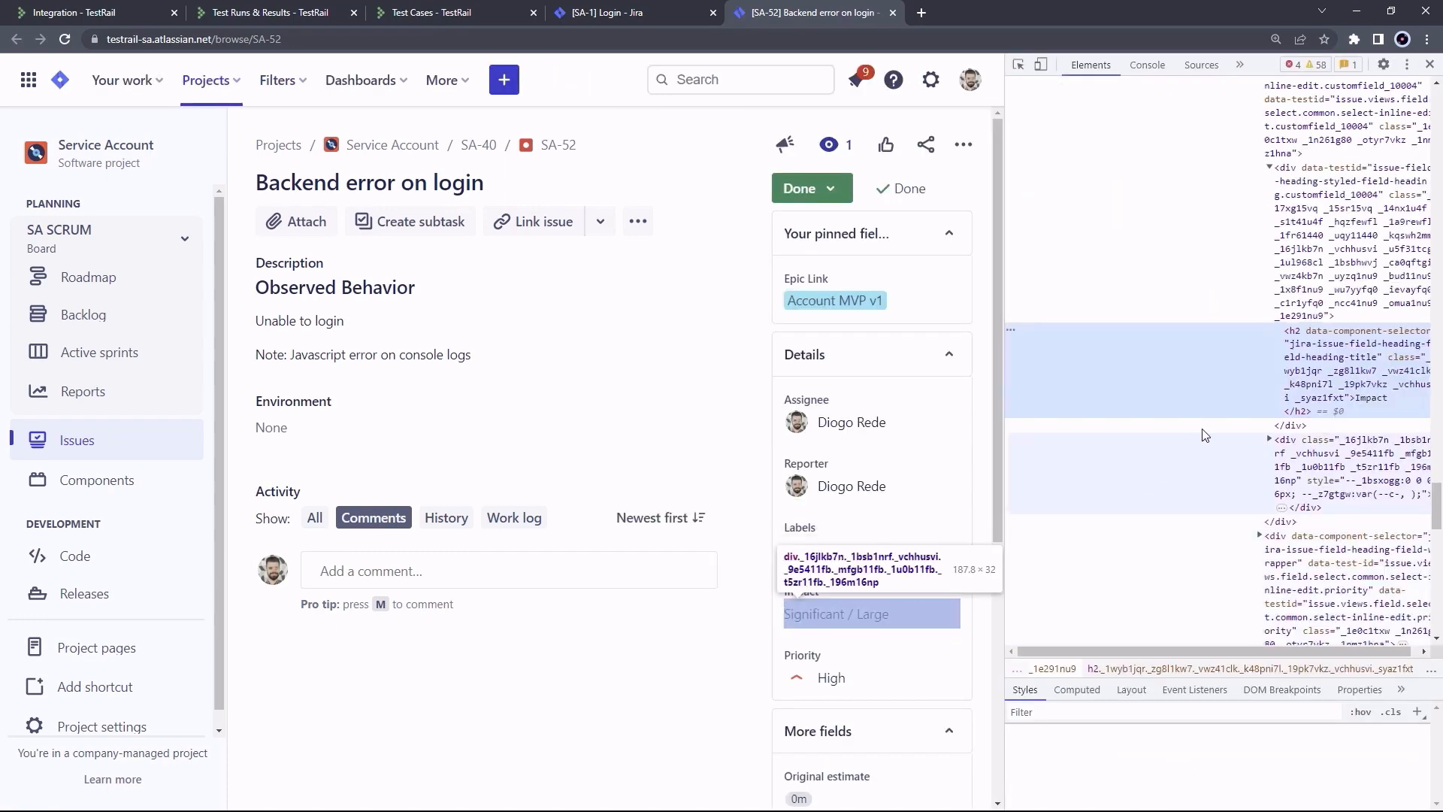
left_click(1321, 225)
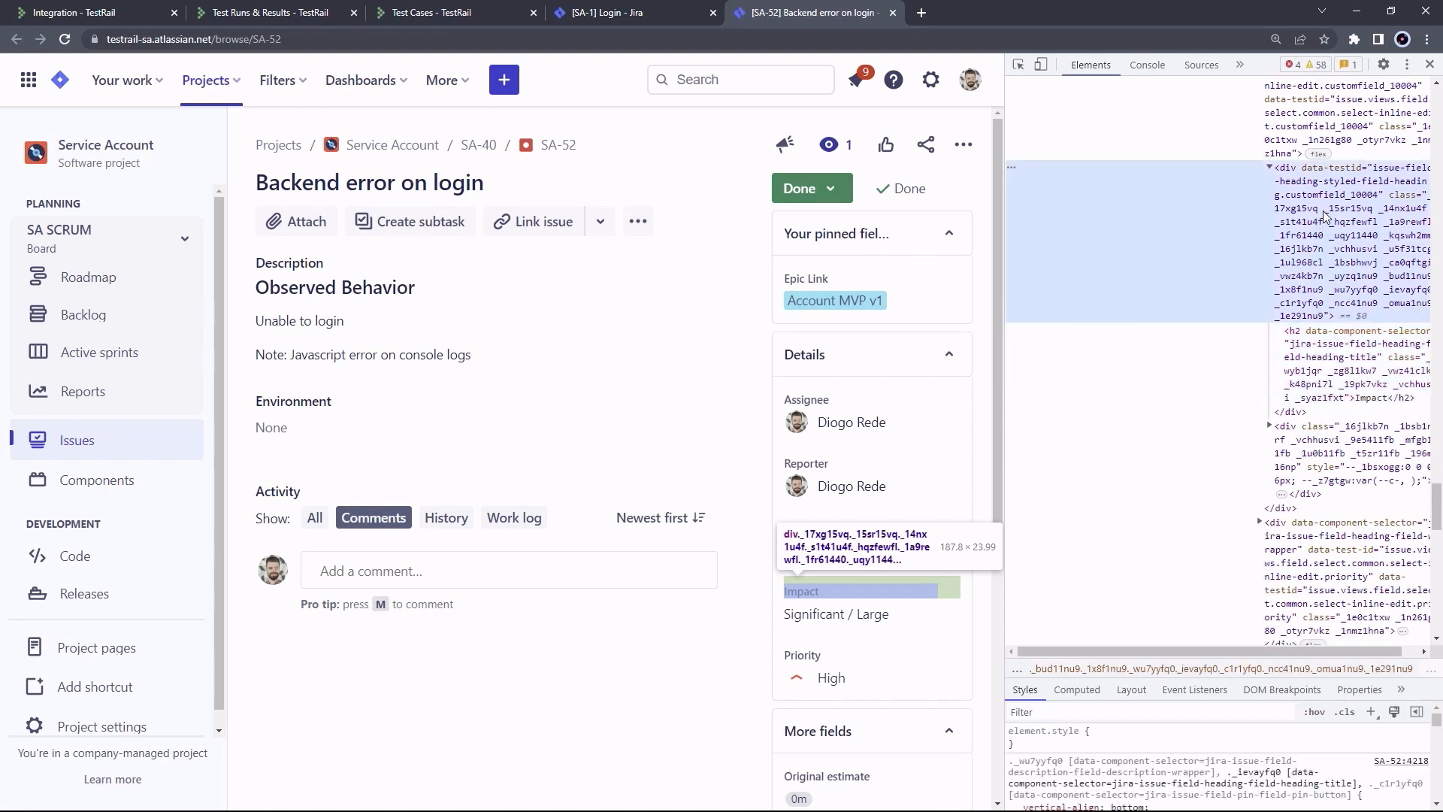
double_click(1343, 192)
left_click(1323, 195)
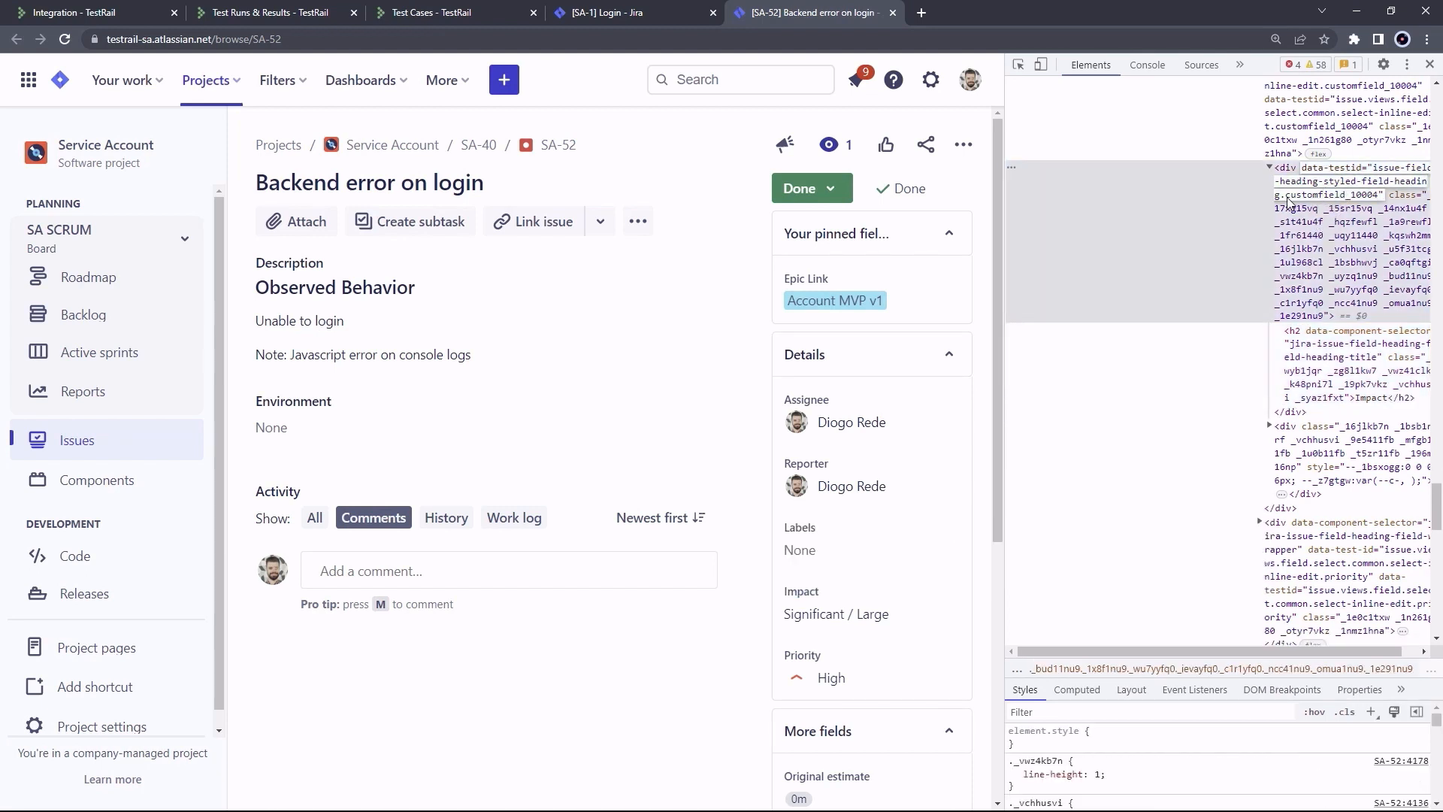
left_click_drag(1287, 196, 1380, 199)
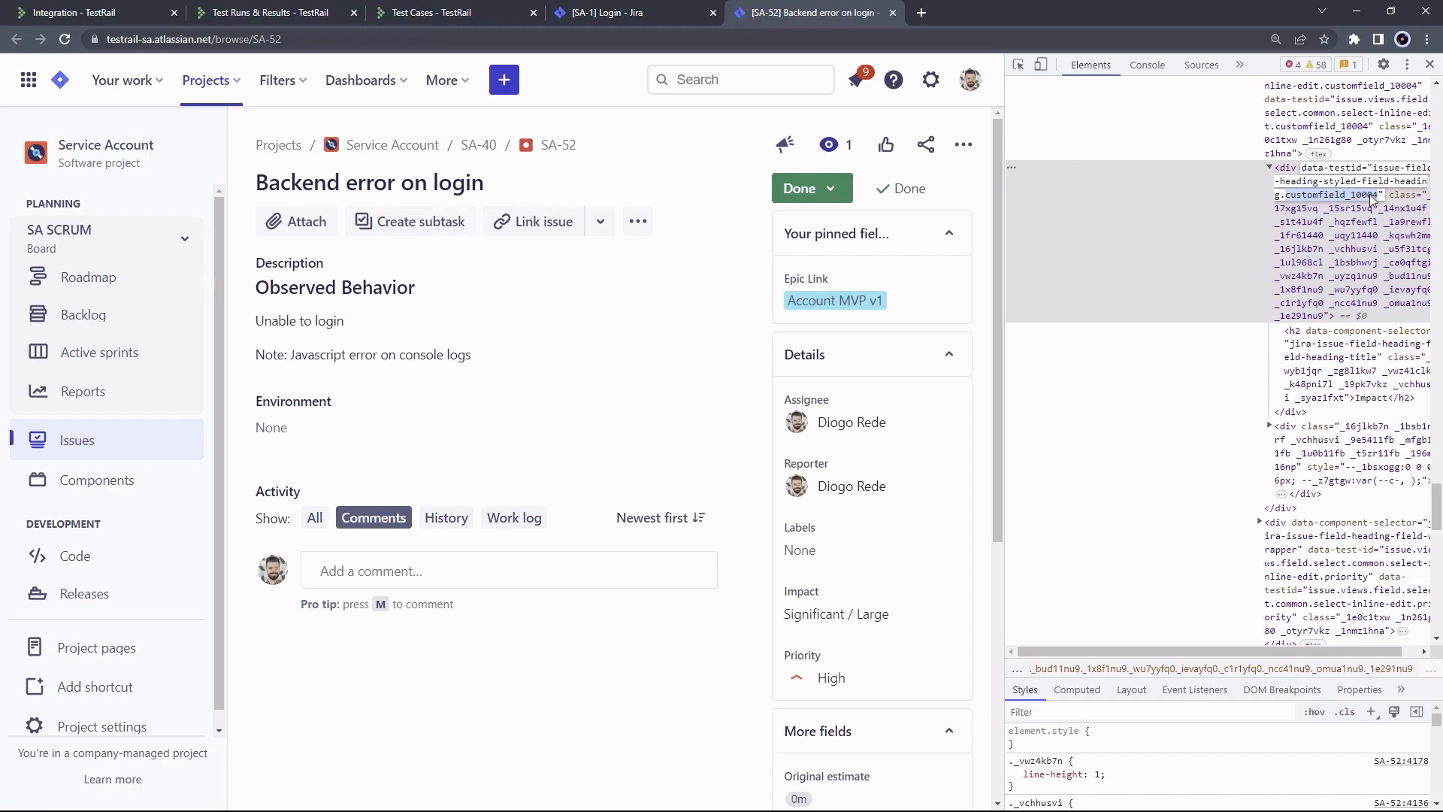
left_click(1371, 195)
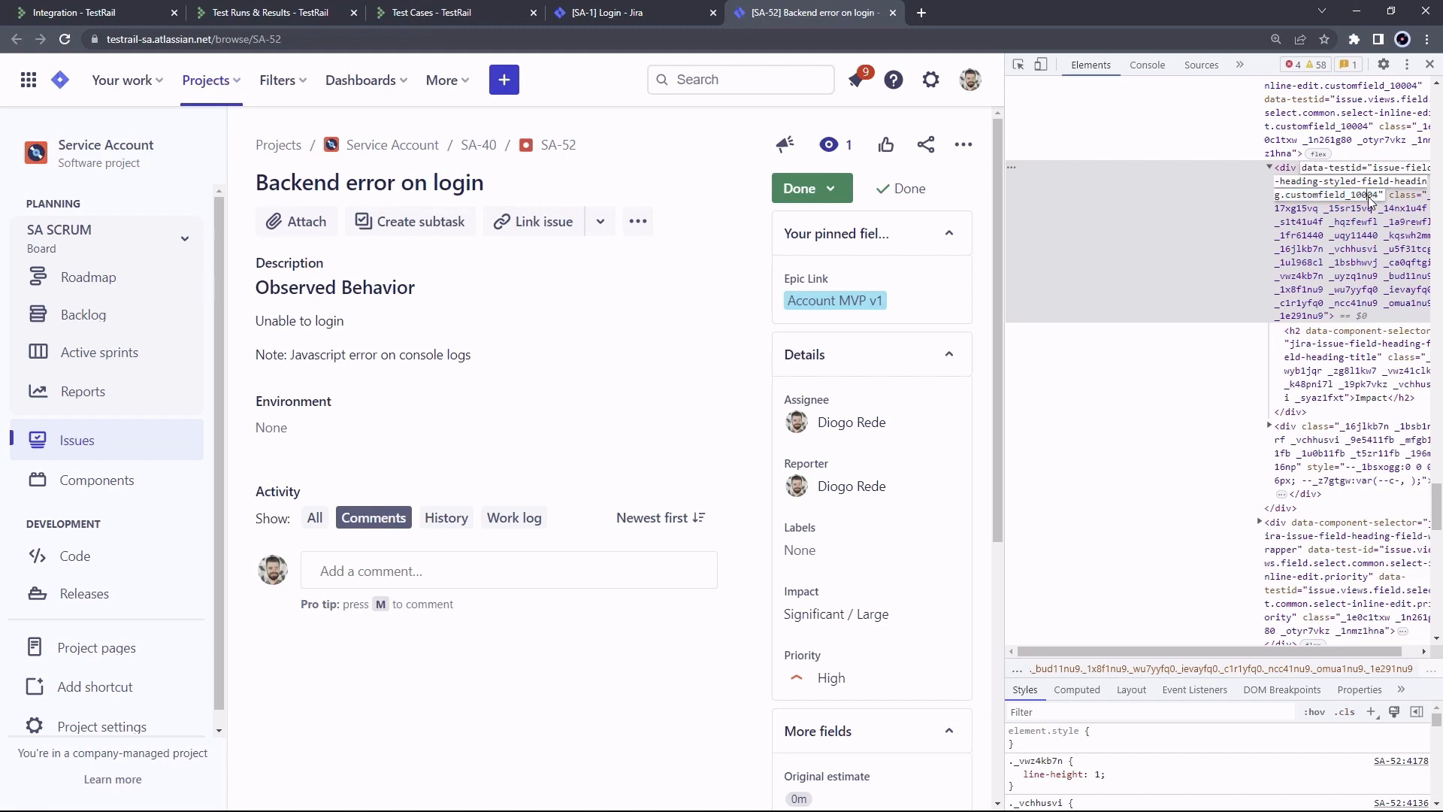
Paste a [field.settings.customfield_10004] block below the token line in the plugin config
left_click(81, 15)
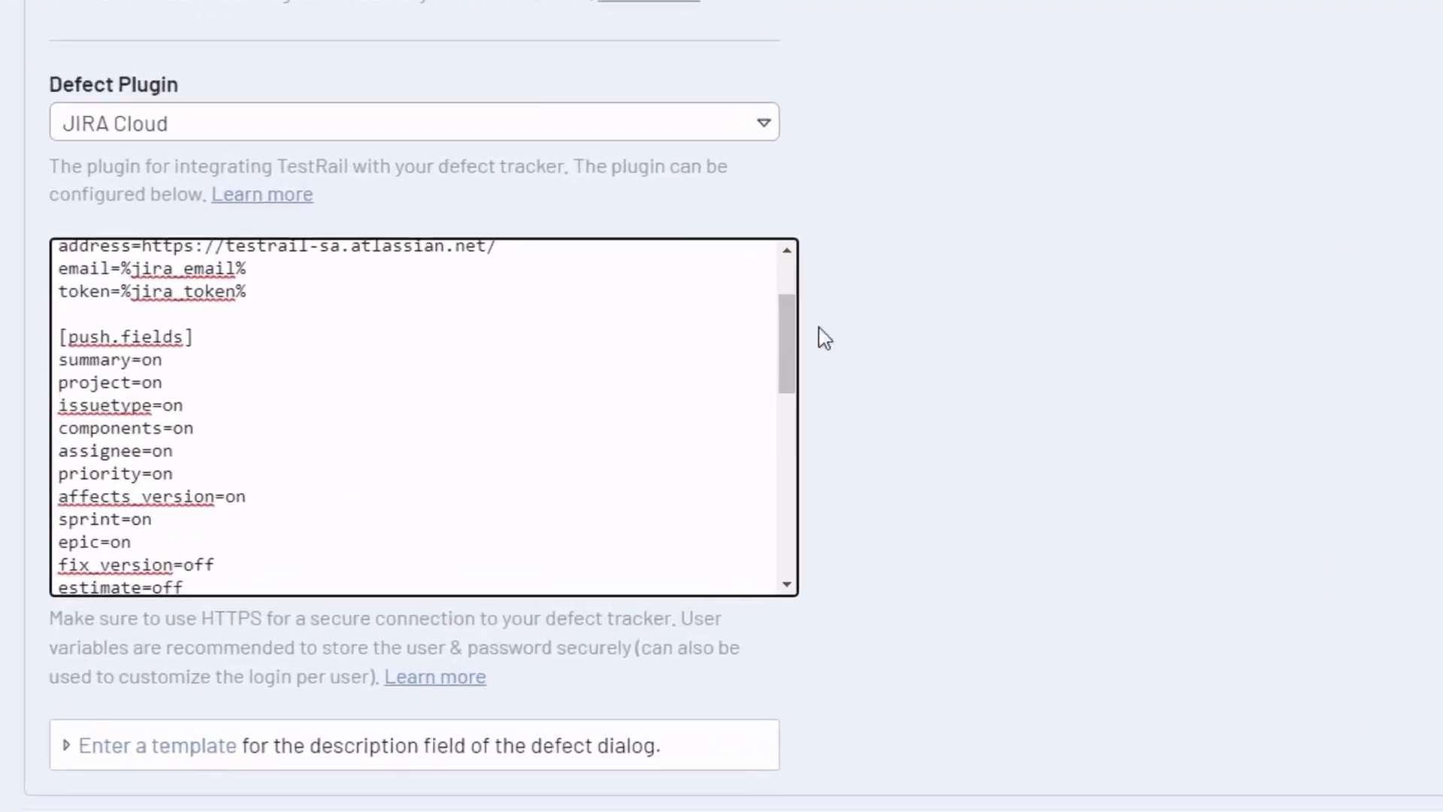
left_click_drag(785, 361, 787, 336)
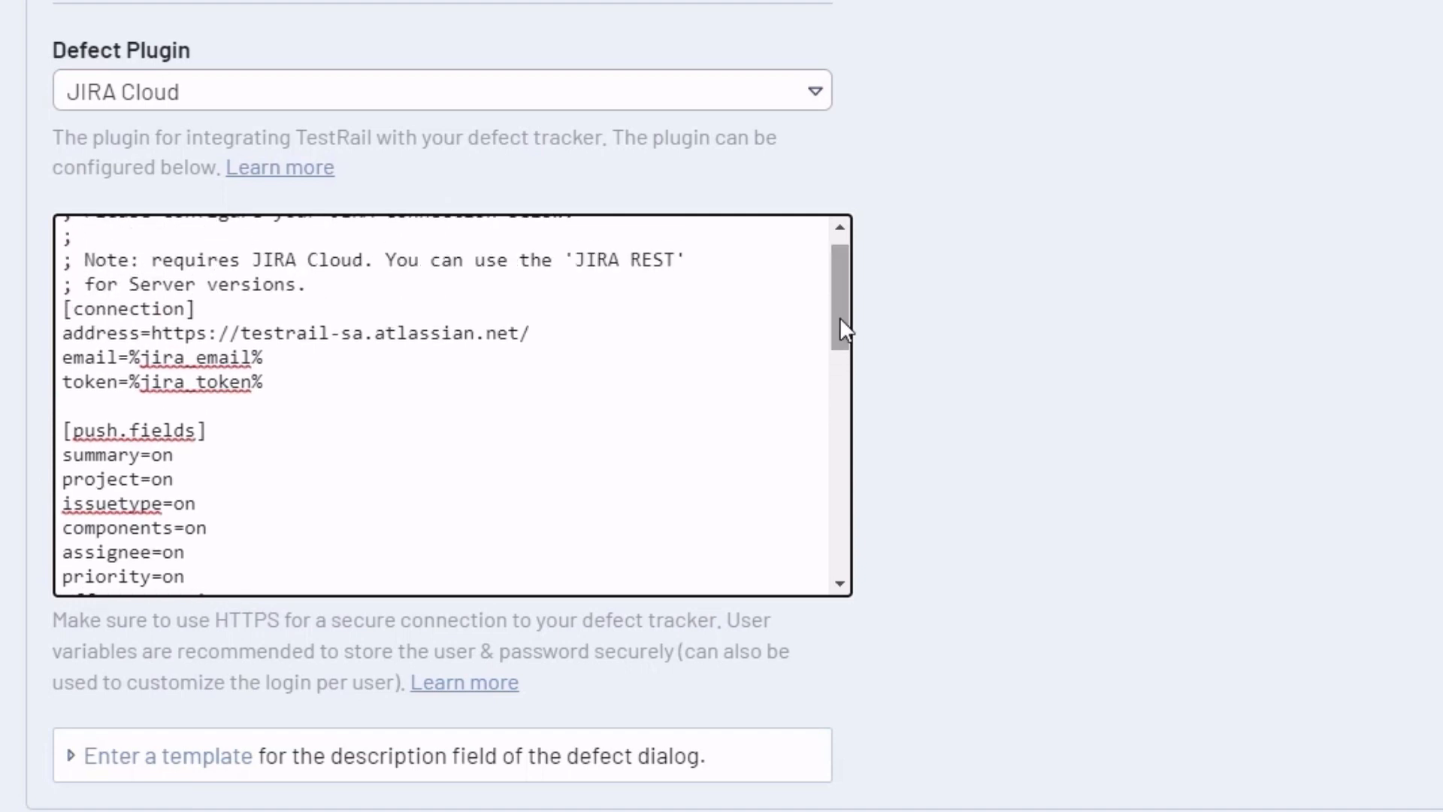
left_click(257, 413)
type("~")
key("Return")
key("Return")
key("Up")
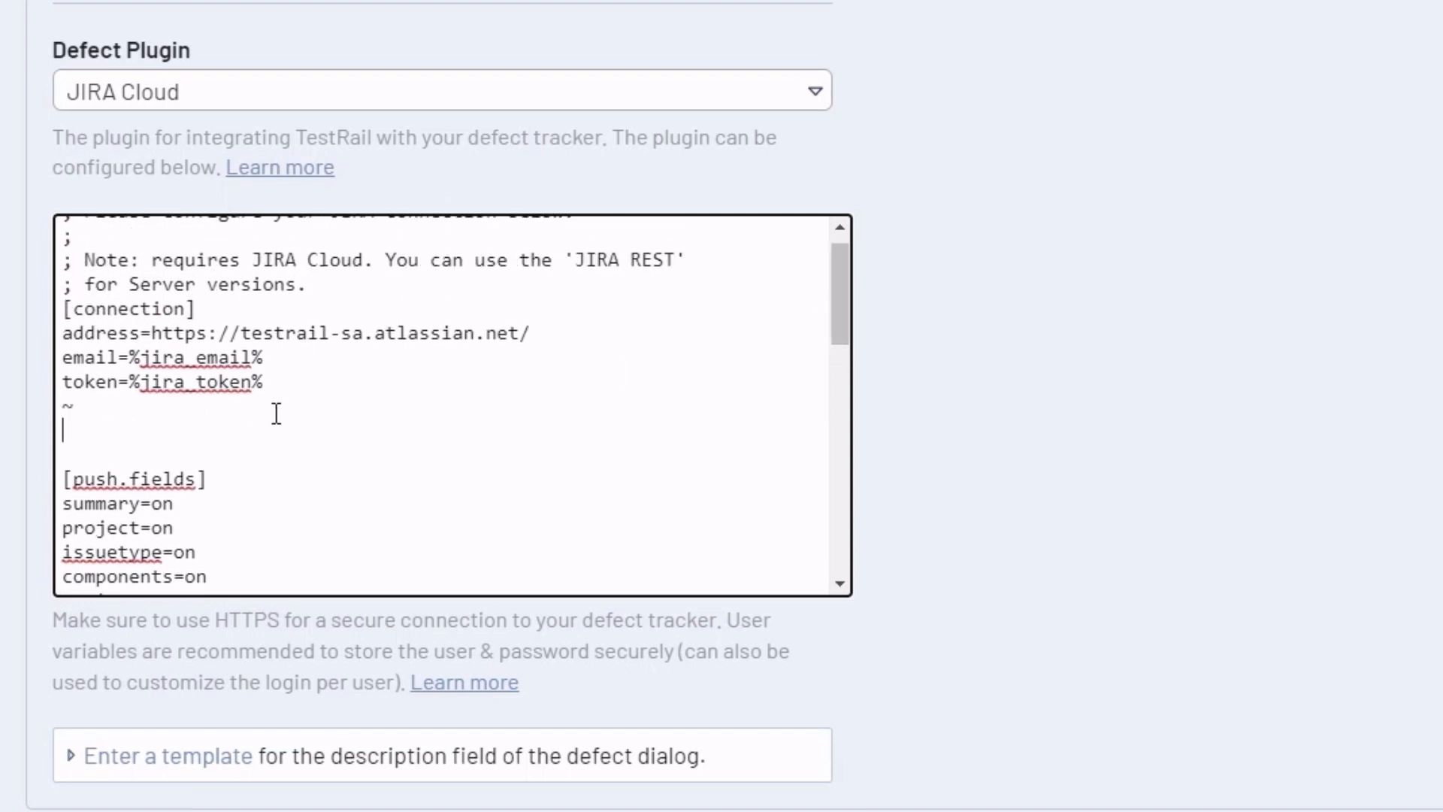
key("BackSpace")
key("BackSpace")
key("Return")
type("[field.settings.customfield_10004] label=Impact size=compact type=dropdown required=true")
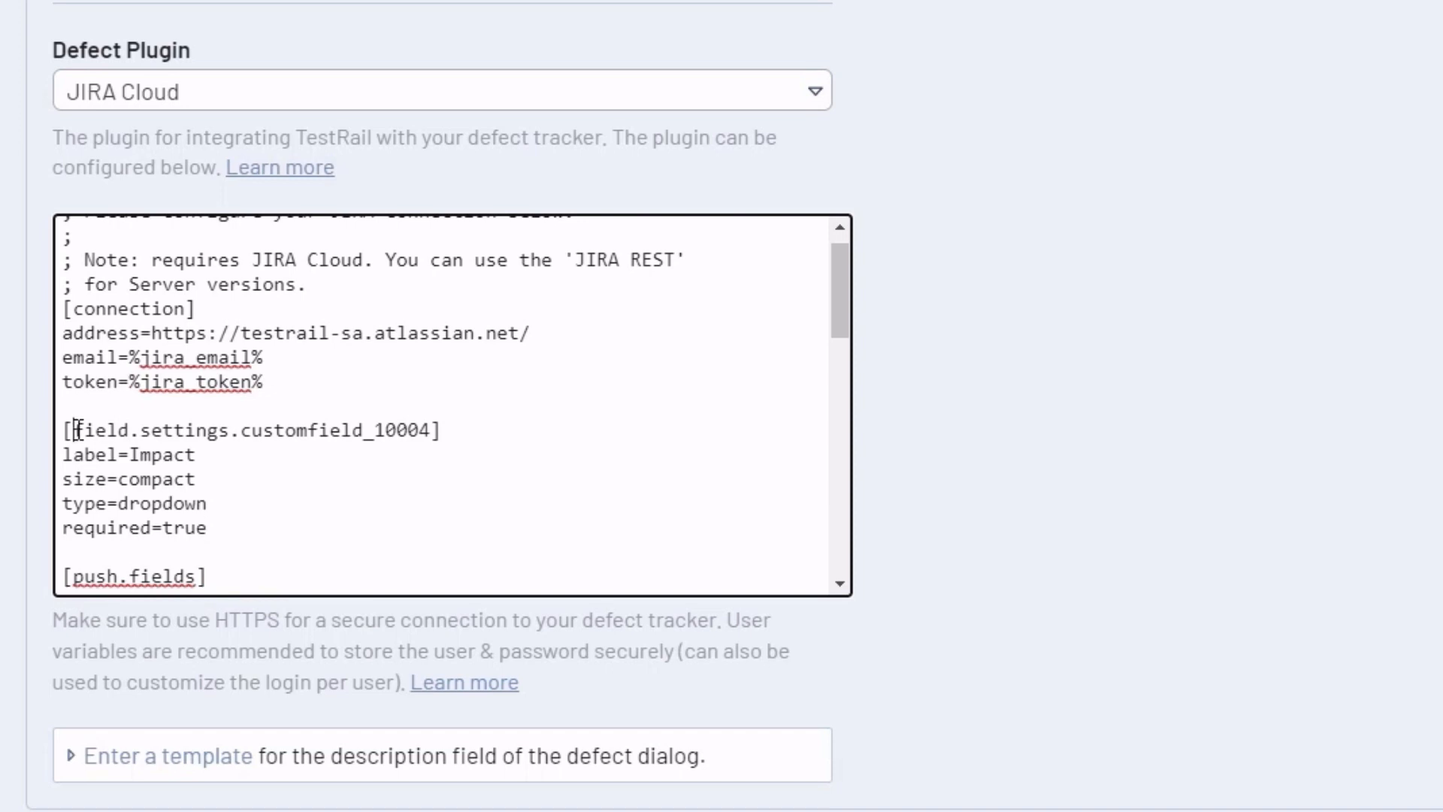
Check the new block's values: label Impact, size compact, type dropdown, required true
left_click_drag(73, 430, 435, 434)
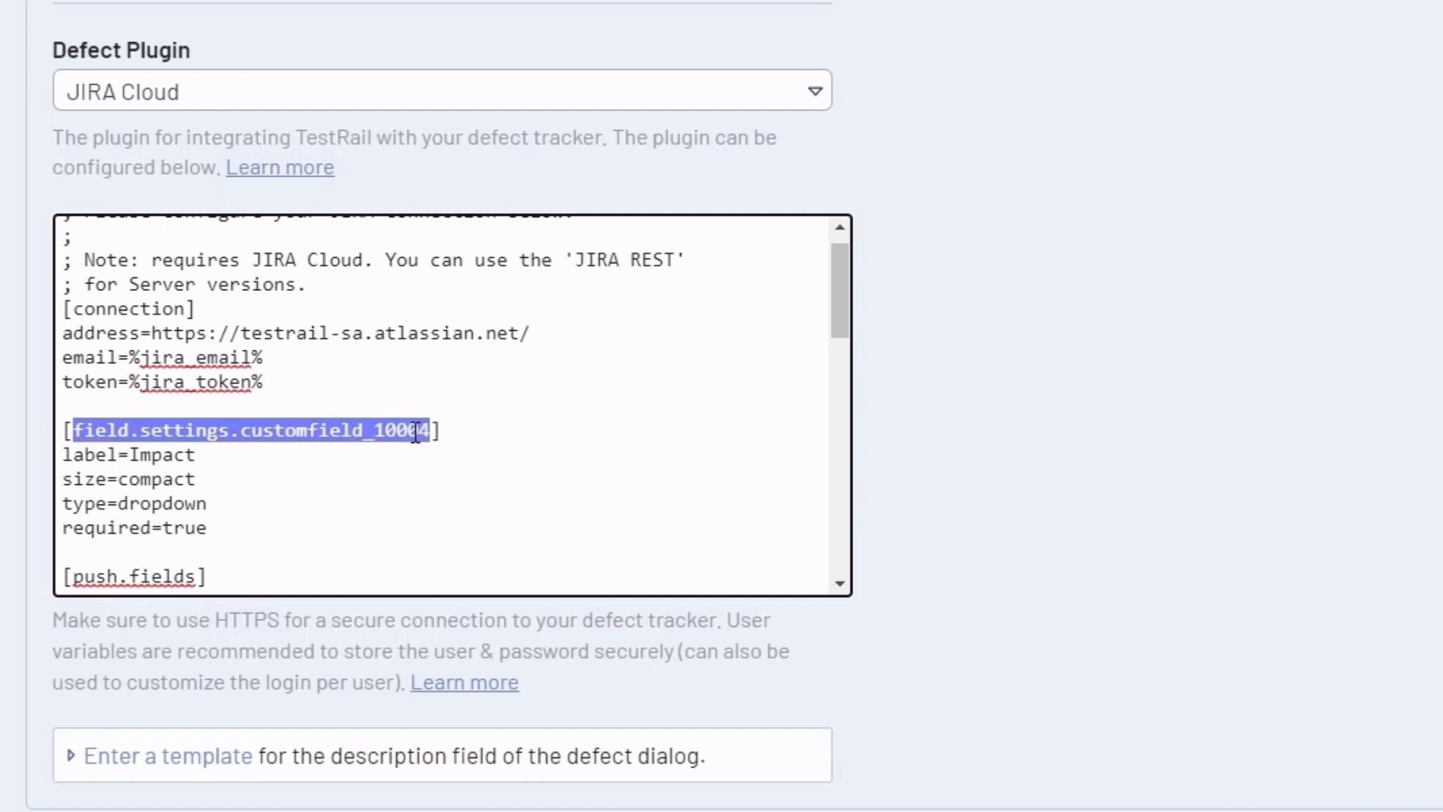
double_click(360, 433)
left_click(195, 451)
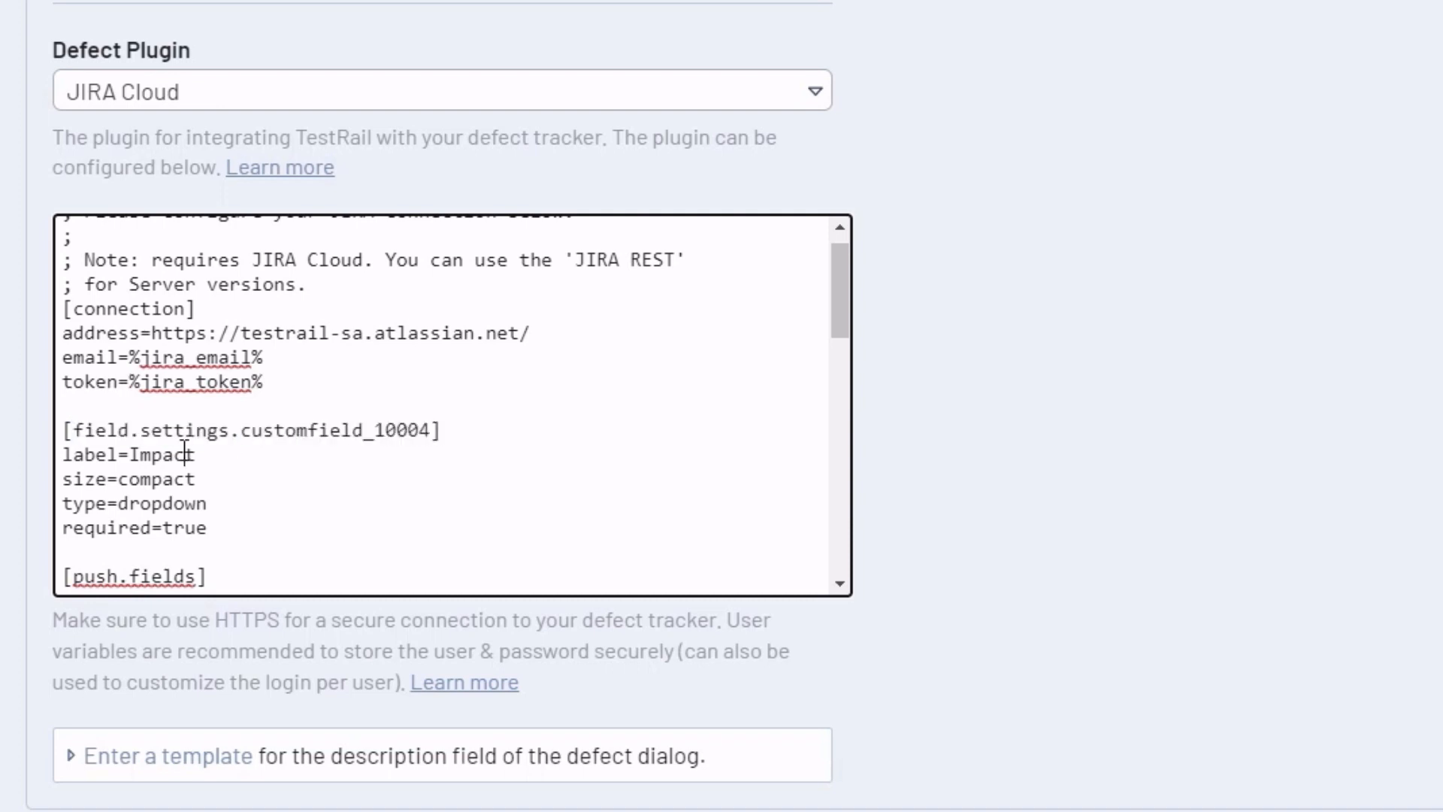
double_click(89, 455)
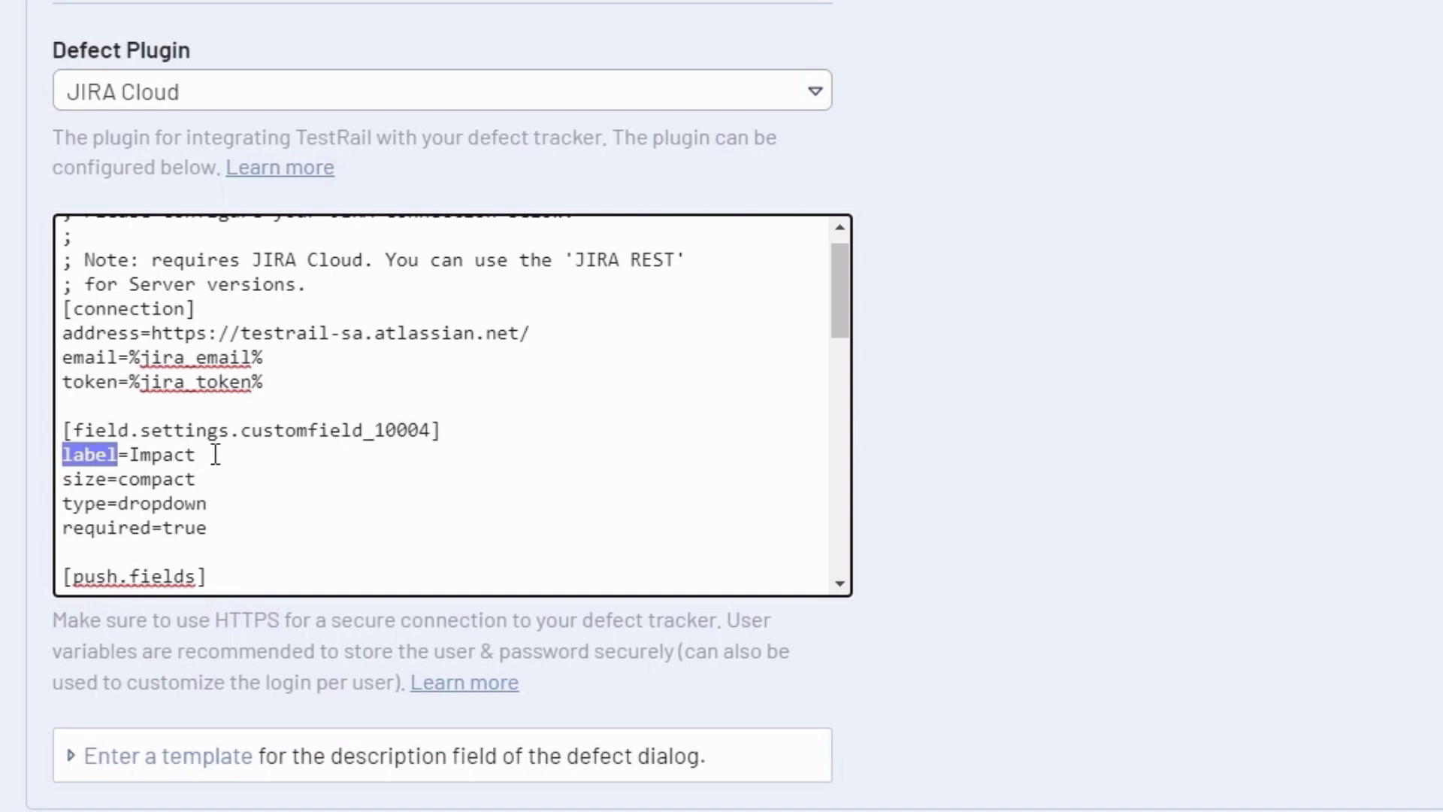
left_click_drag(215, 454, 129, 455)
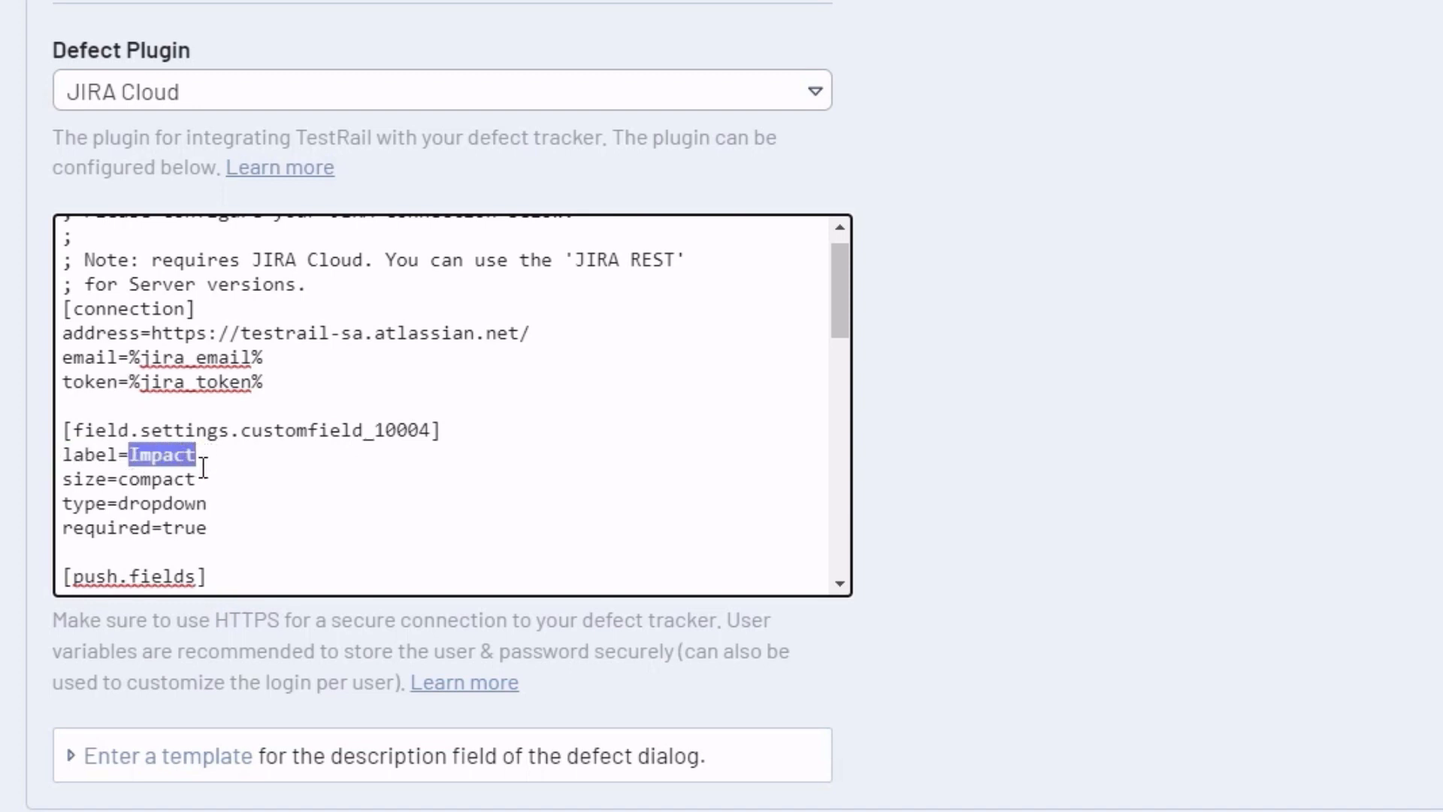
left_click(98, 476)
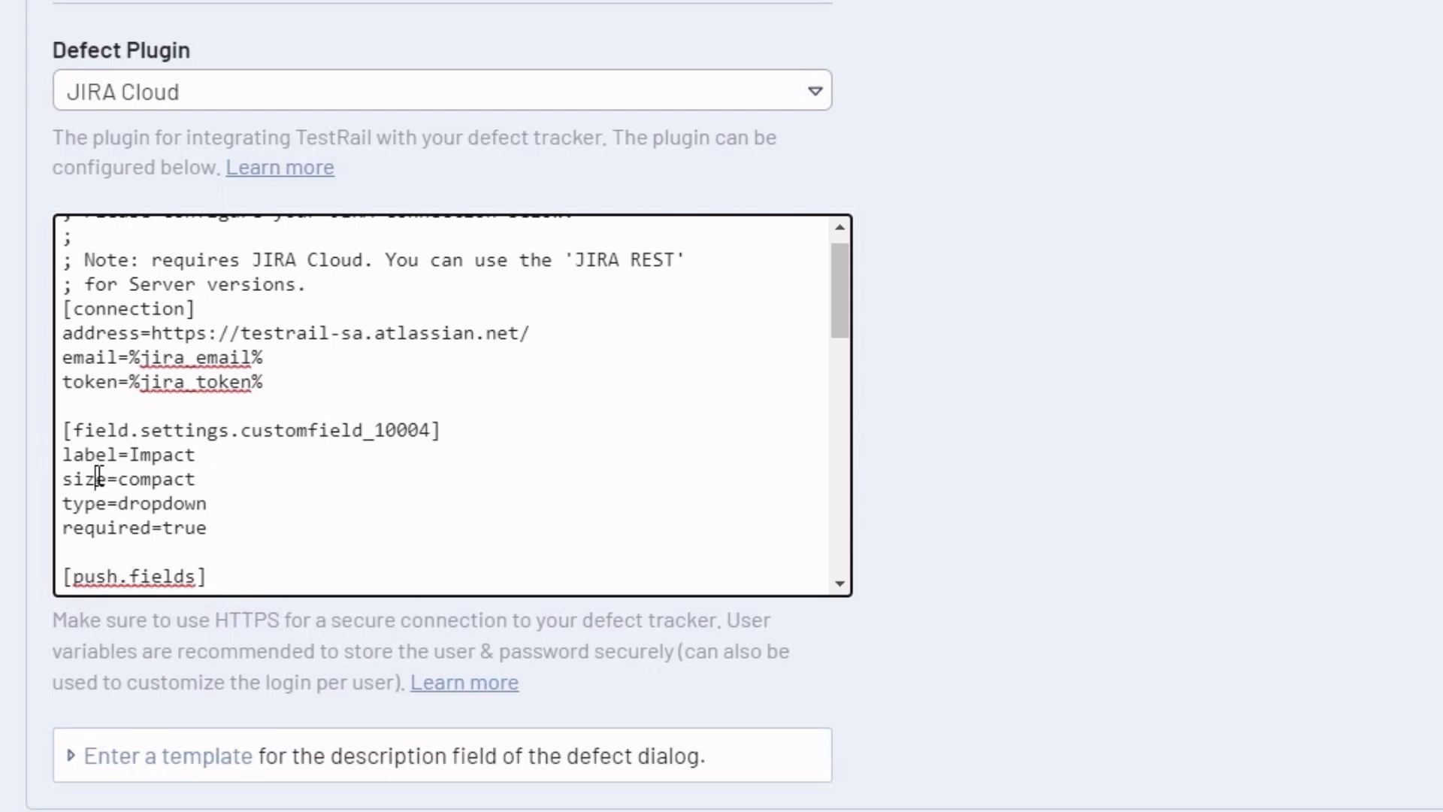
double_click(173, 477)
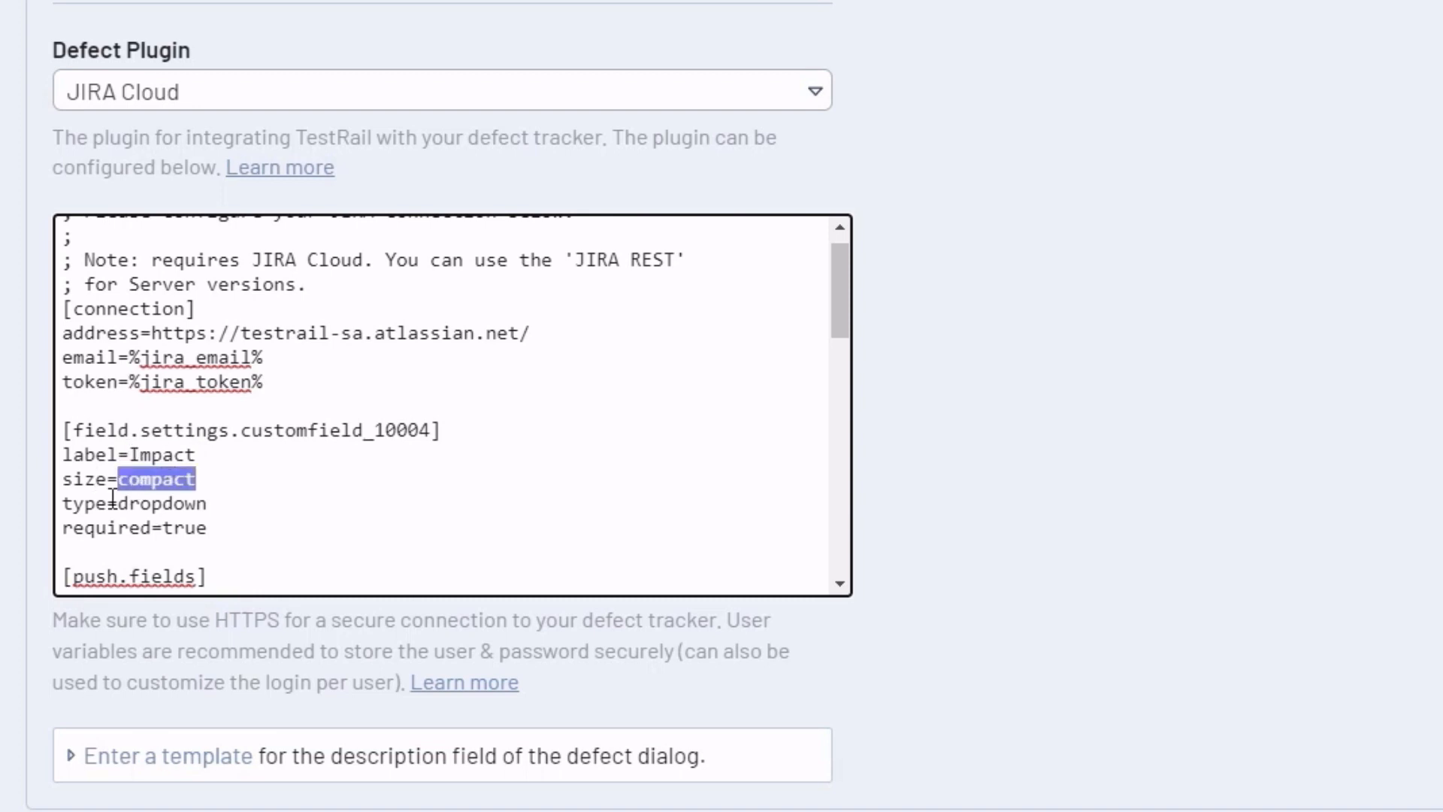
double_click(164, 504)
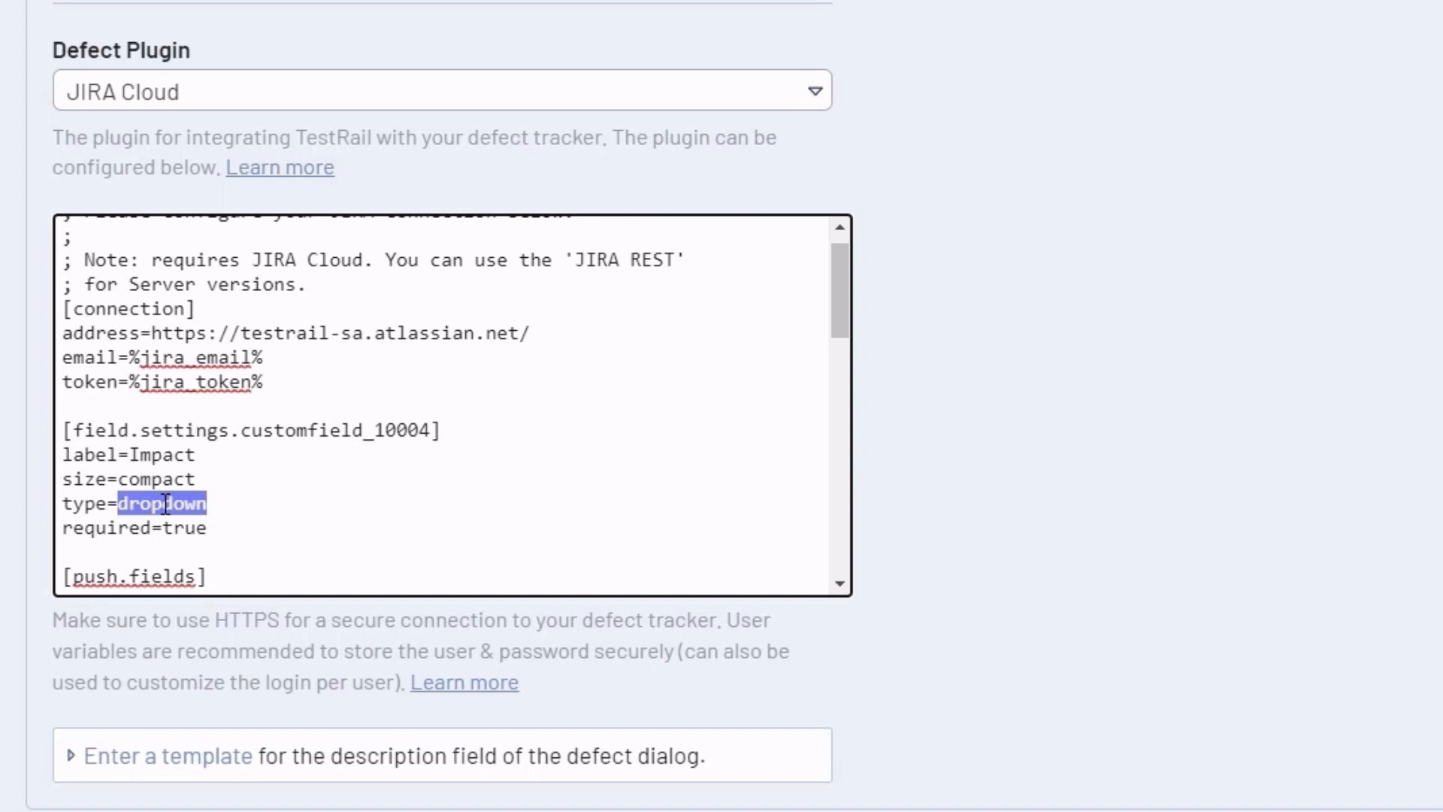
left_click(125, 529)
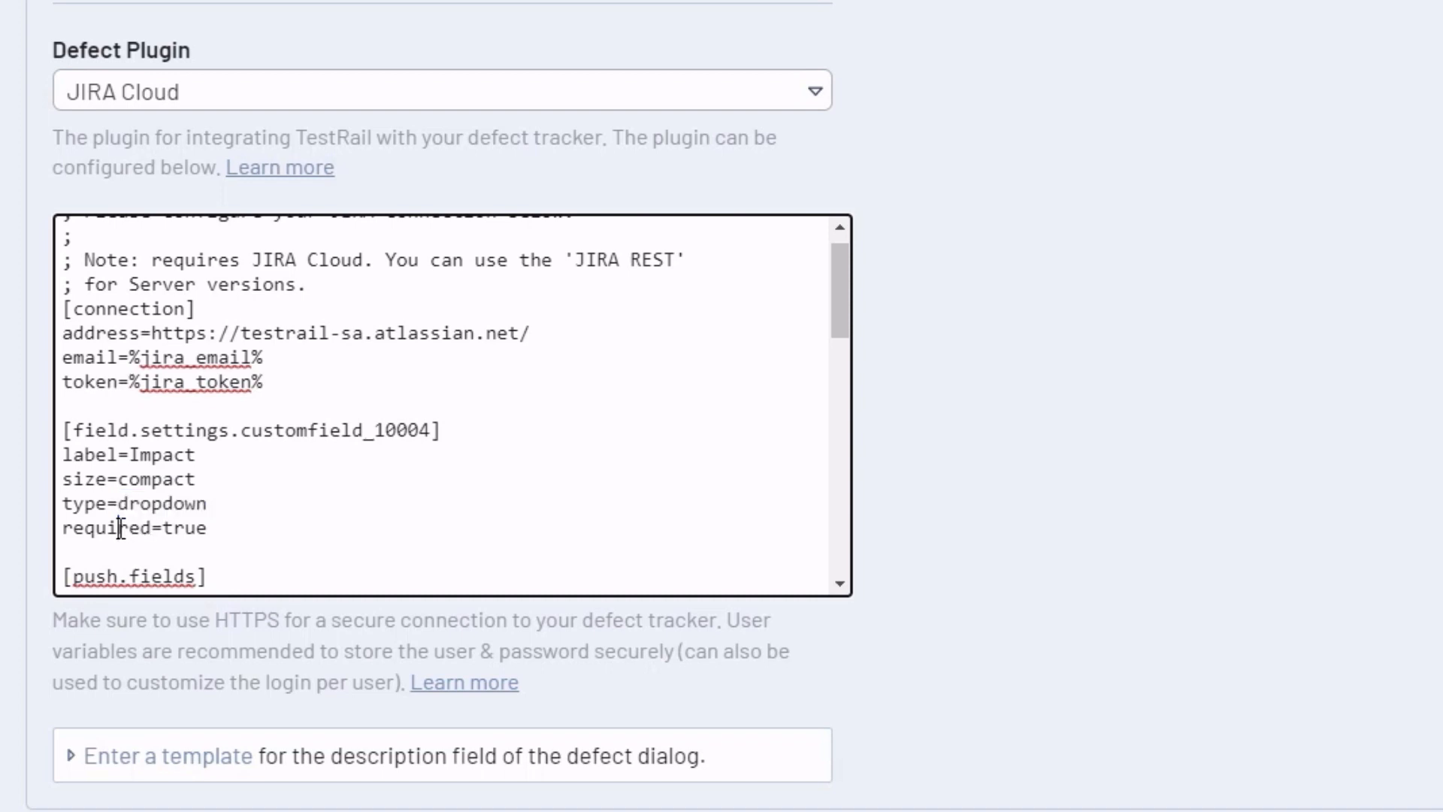
double_click(185, 527)
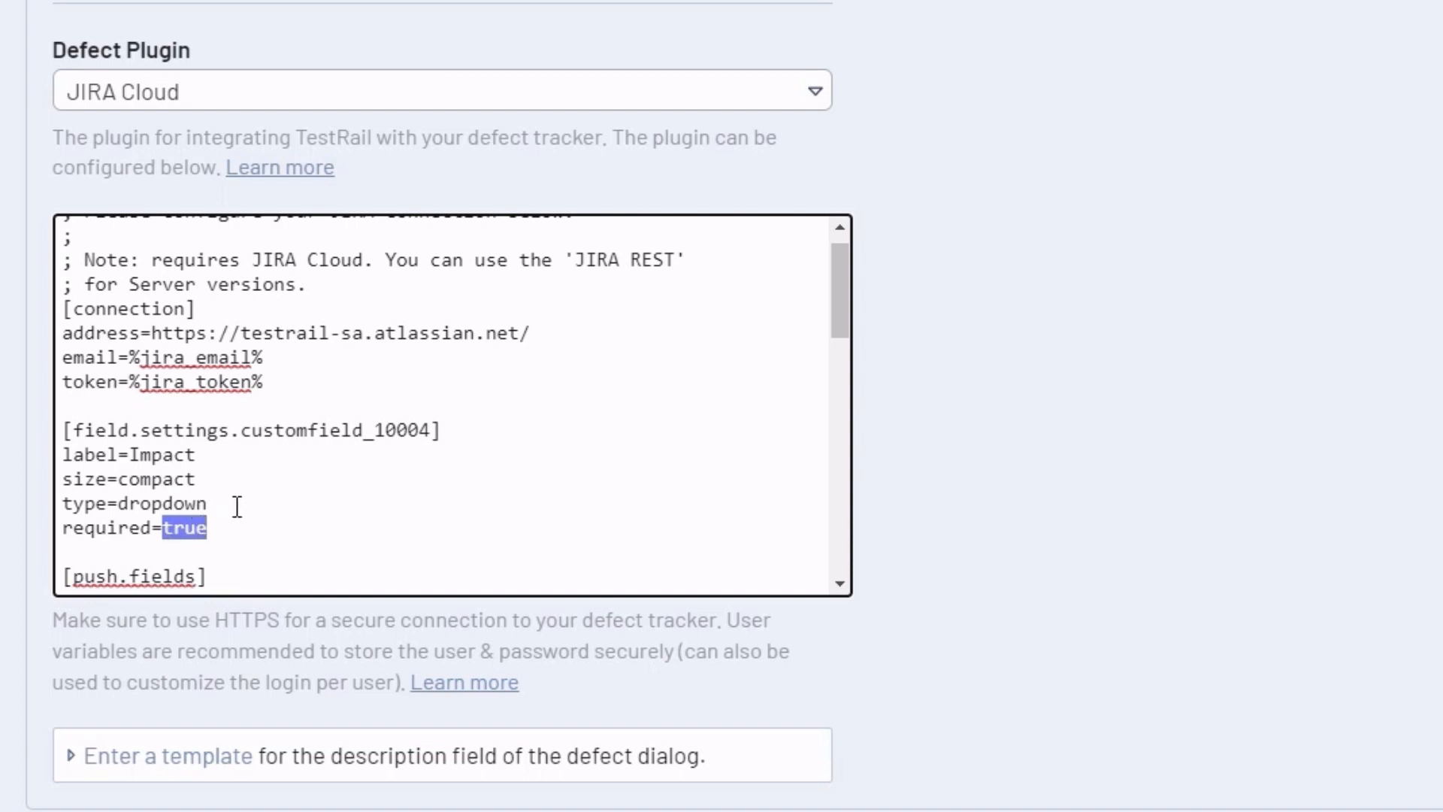
left_click_drag(241, 430, 431, 428)
key("ctrl+c")
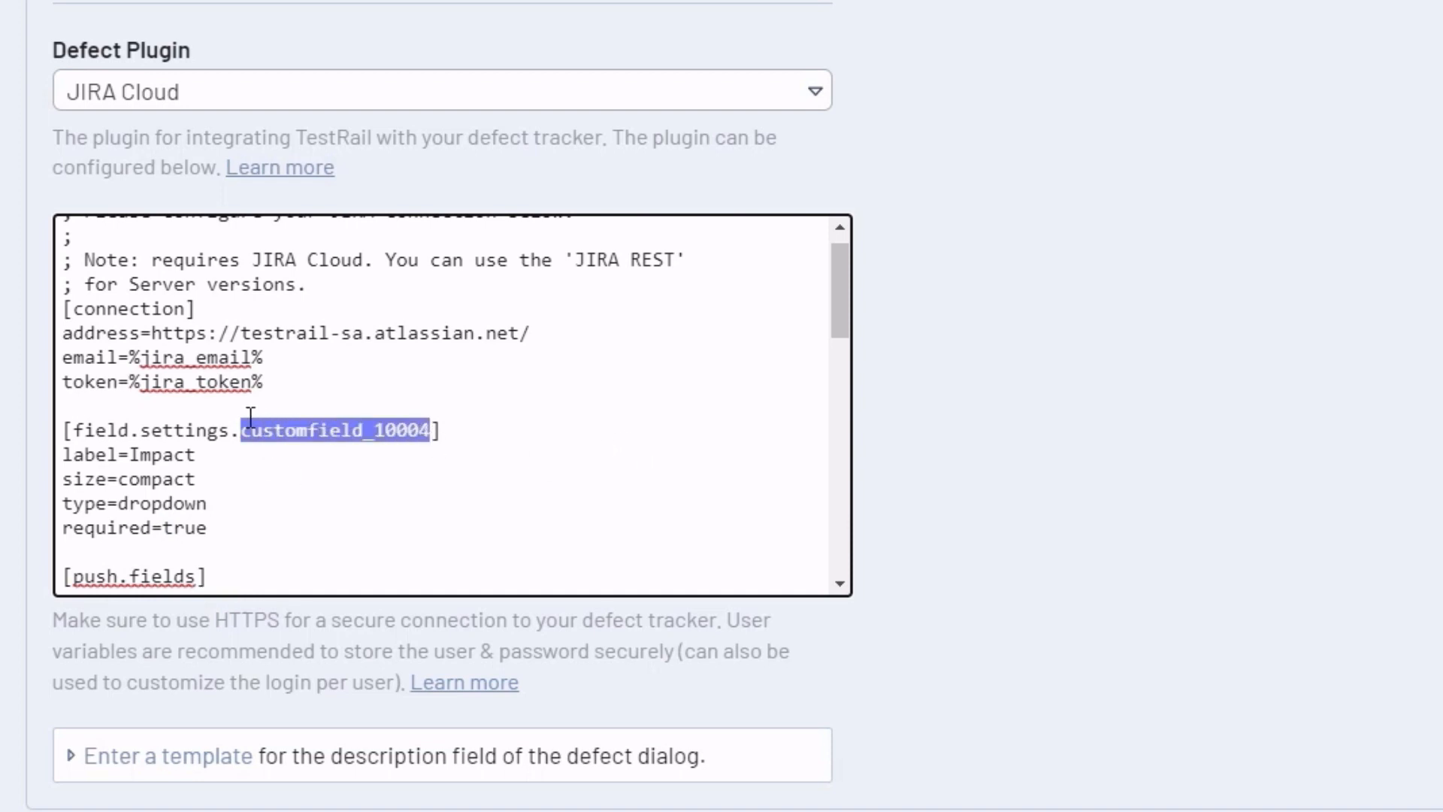
Add customfield_10004=on after issuetype=on under [push.fields]
scroll(250, 418, "down", 3)
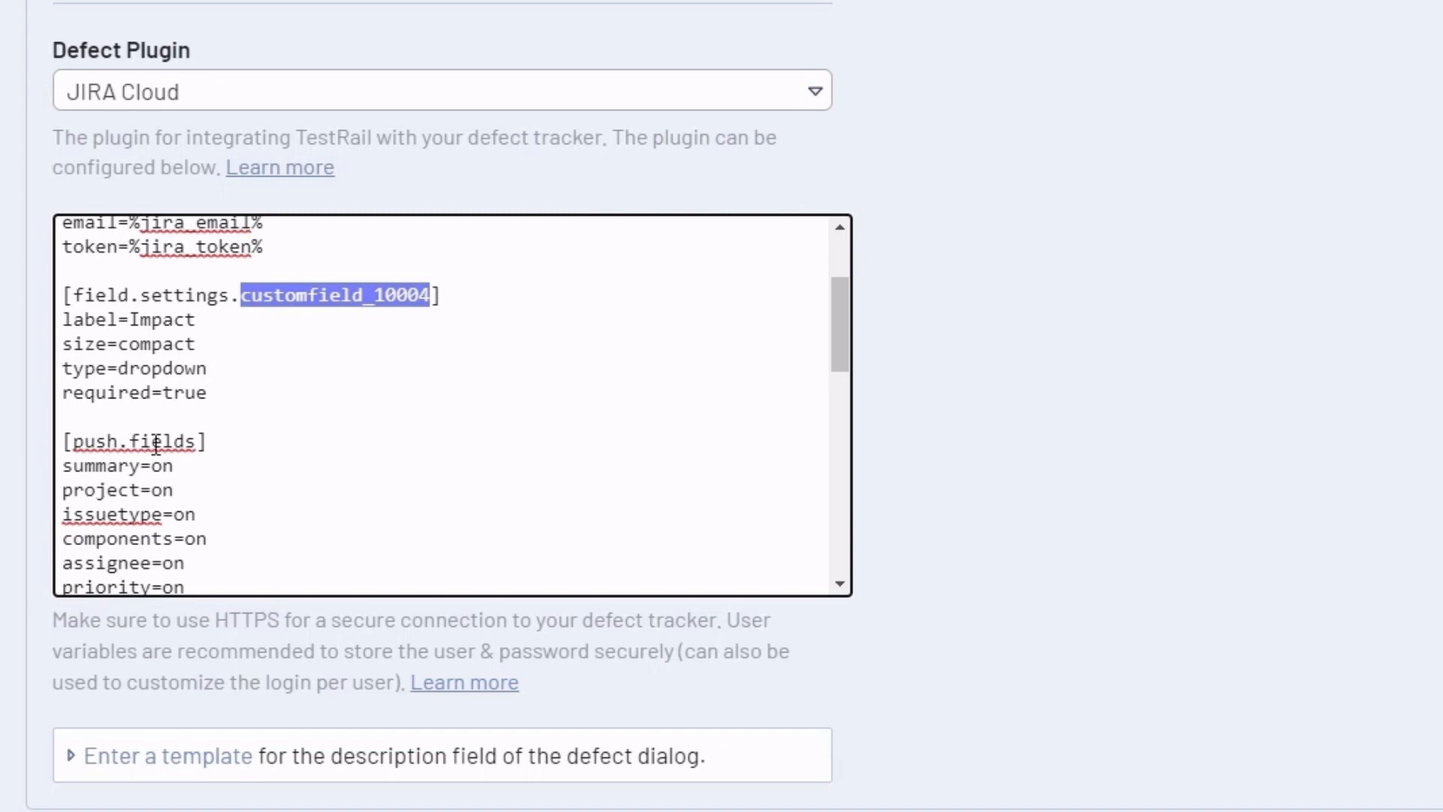
scroll(193, 433, "down", 3)
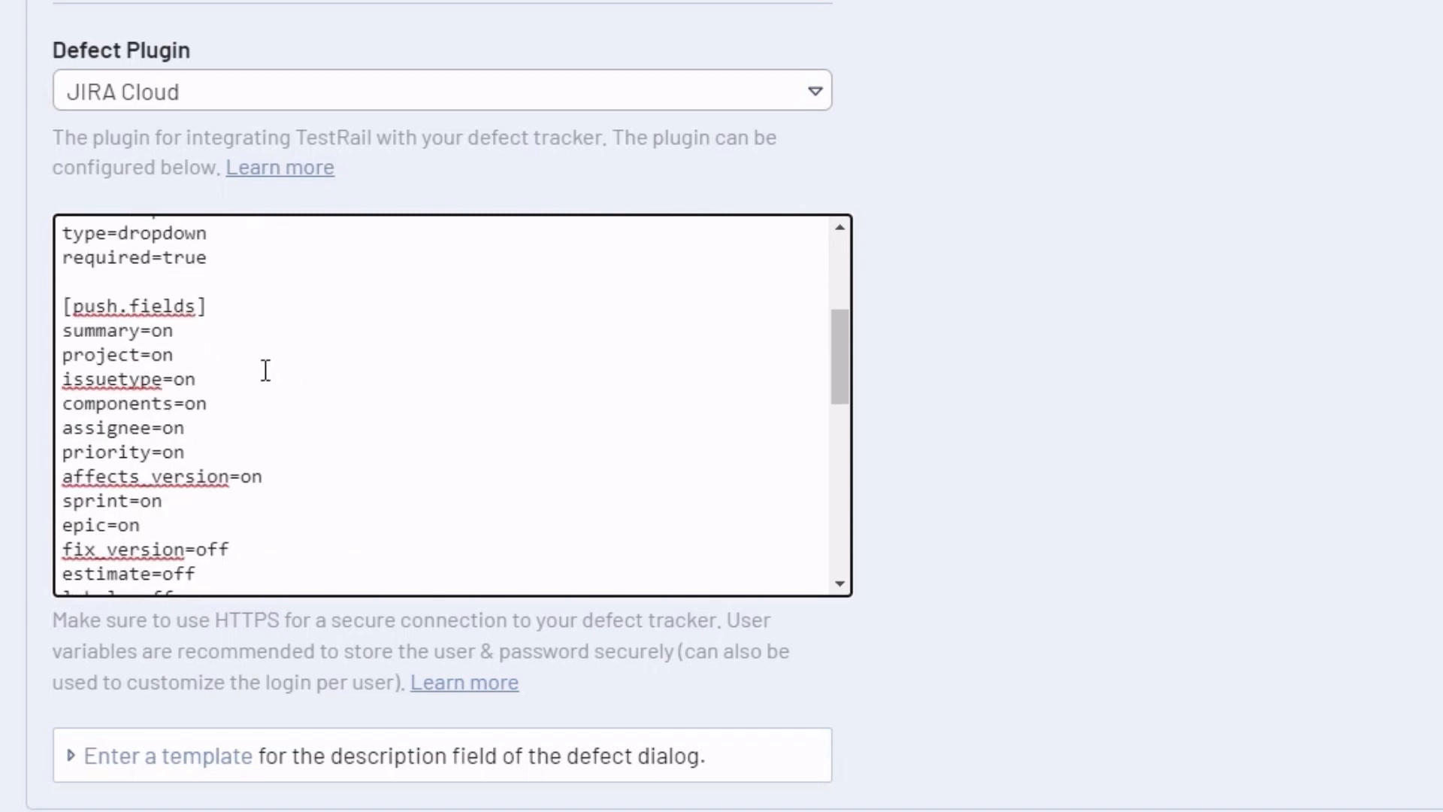
key("Return")
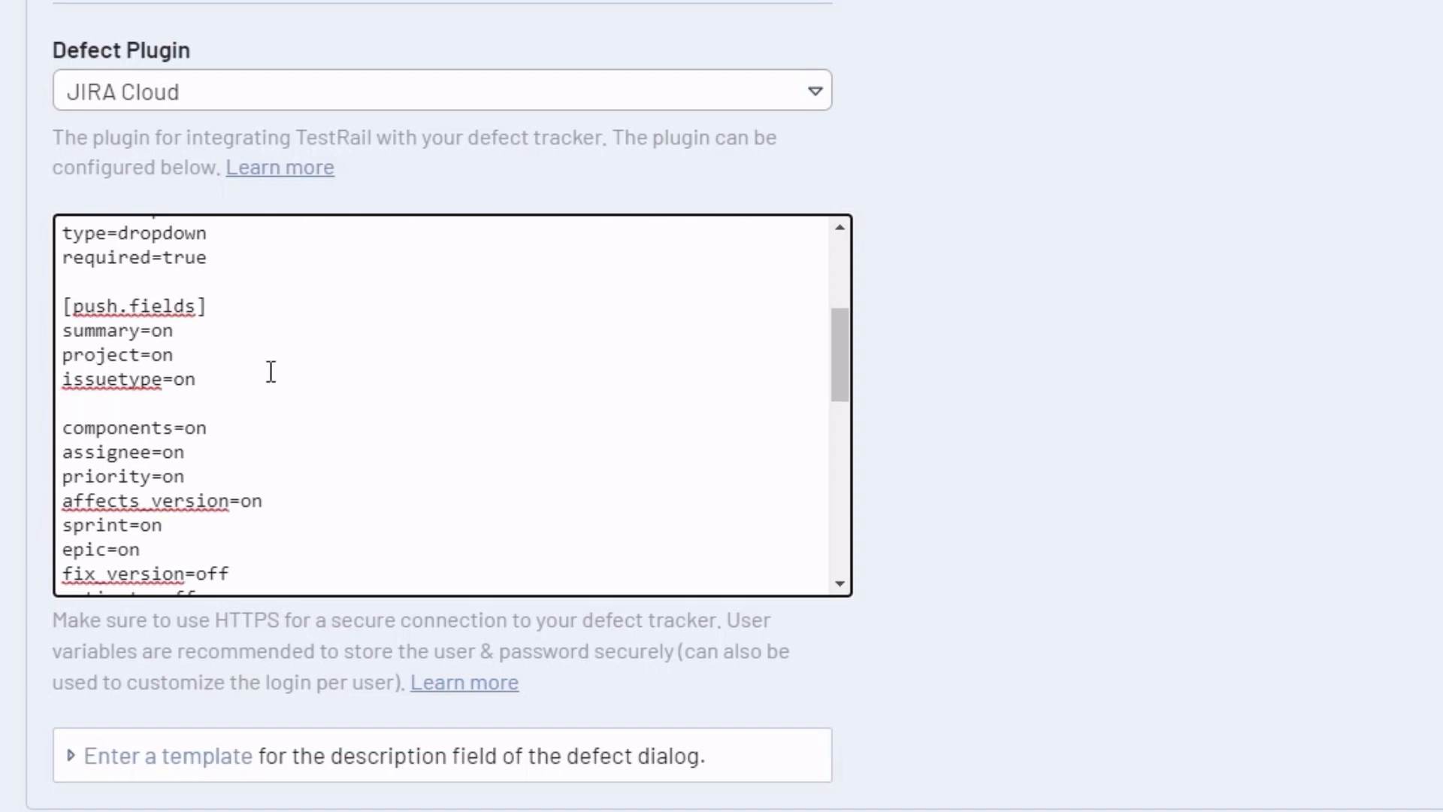
key("ctrl+v")
type("=on")
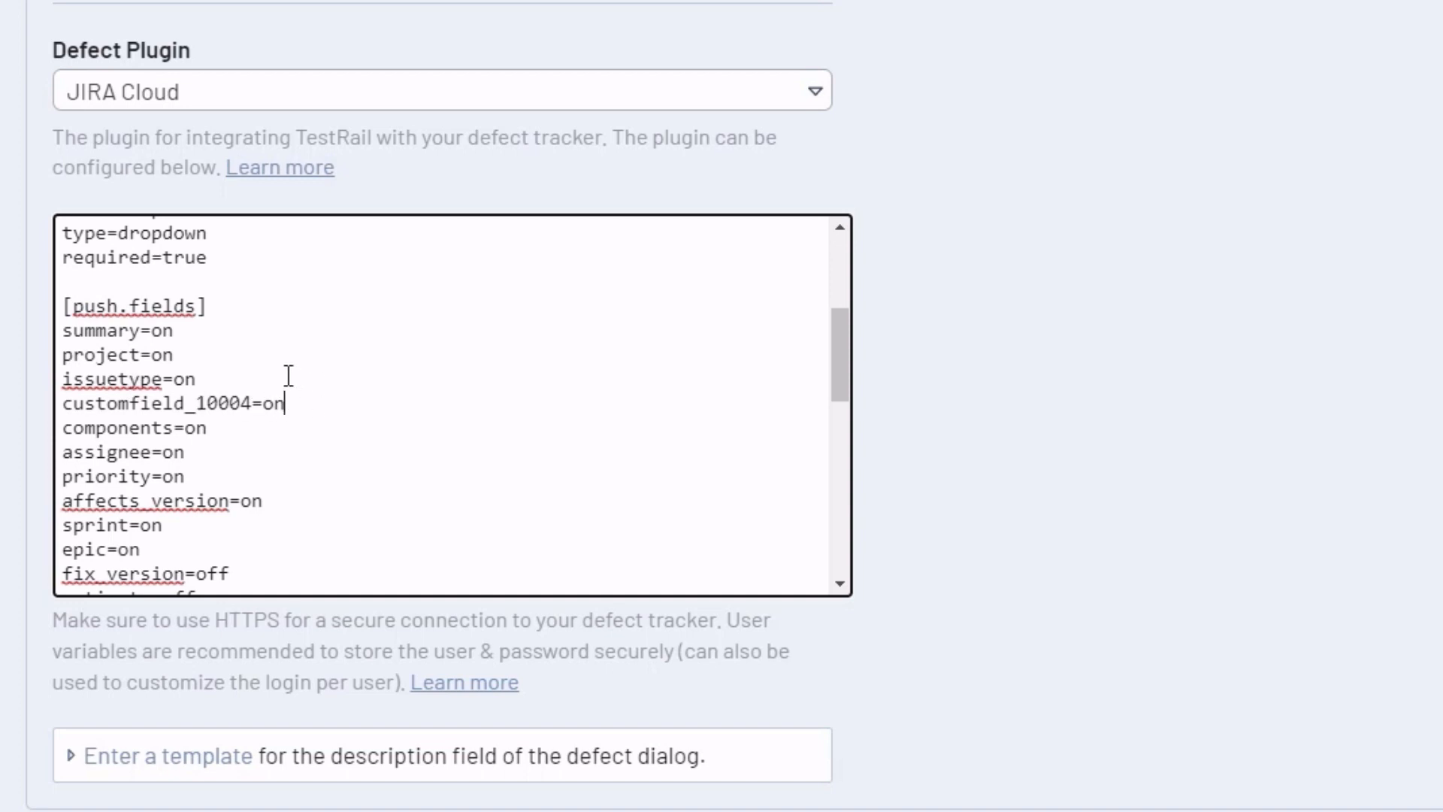
Add customfield_10004=on after issuetype=on under [hover.fields]
scroll(285, 372, "down", 7)
left_click(238, 375)
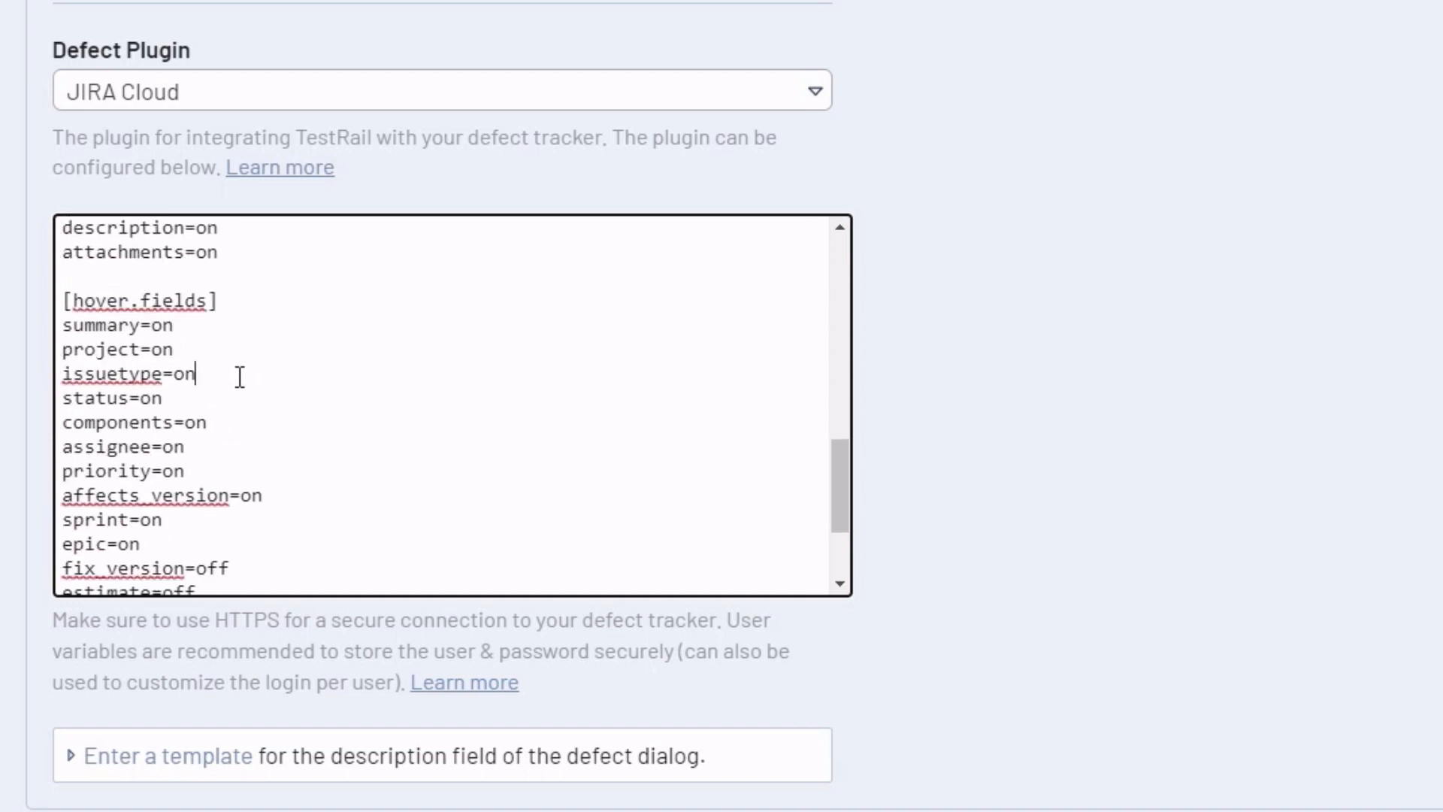
key("shift+Home")
key("BackSpace")
key("ctrl+v")
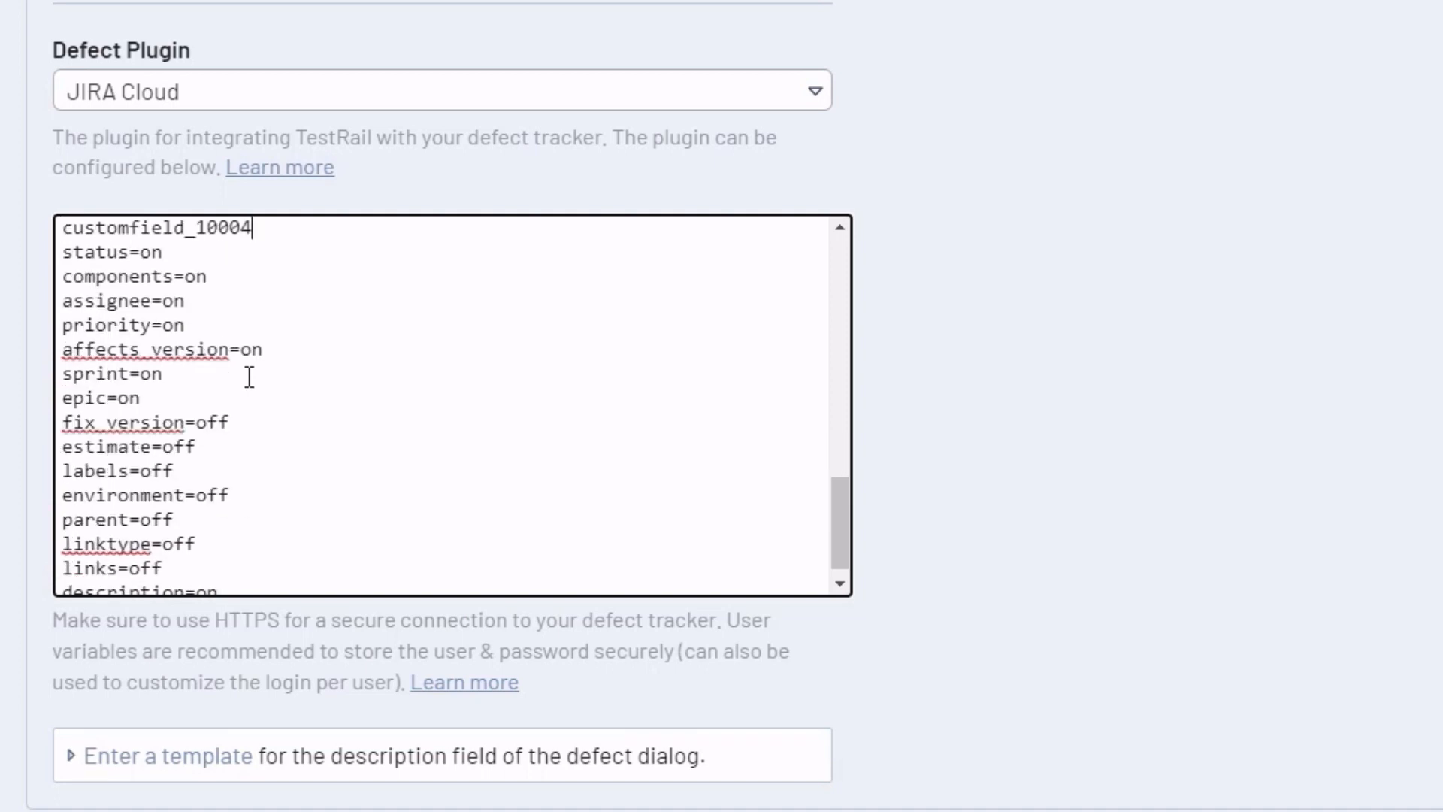
type("=on")
scroll(451, 421, "up", 2)
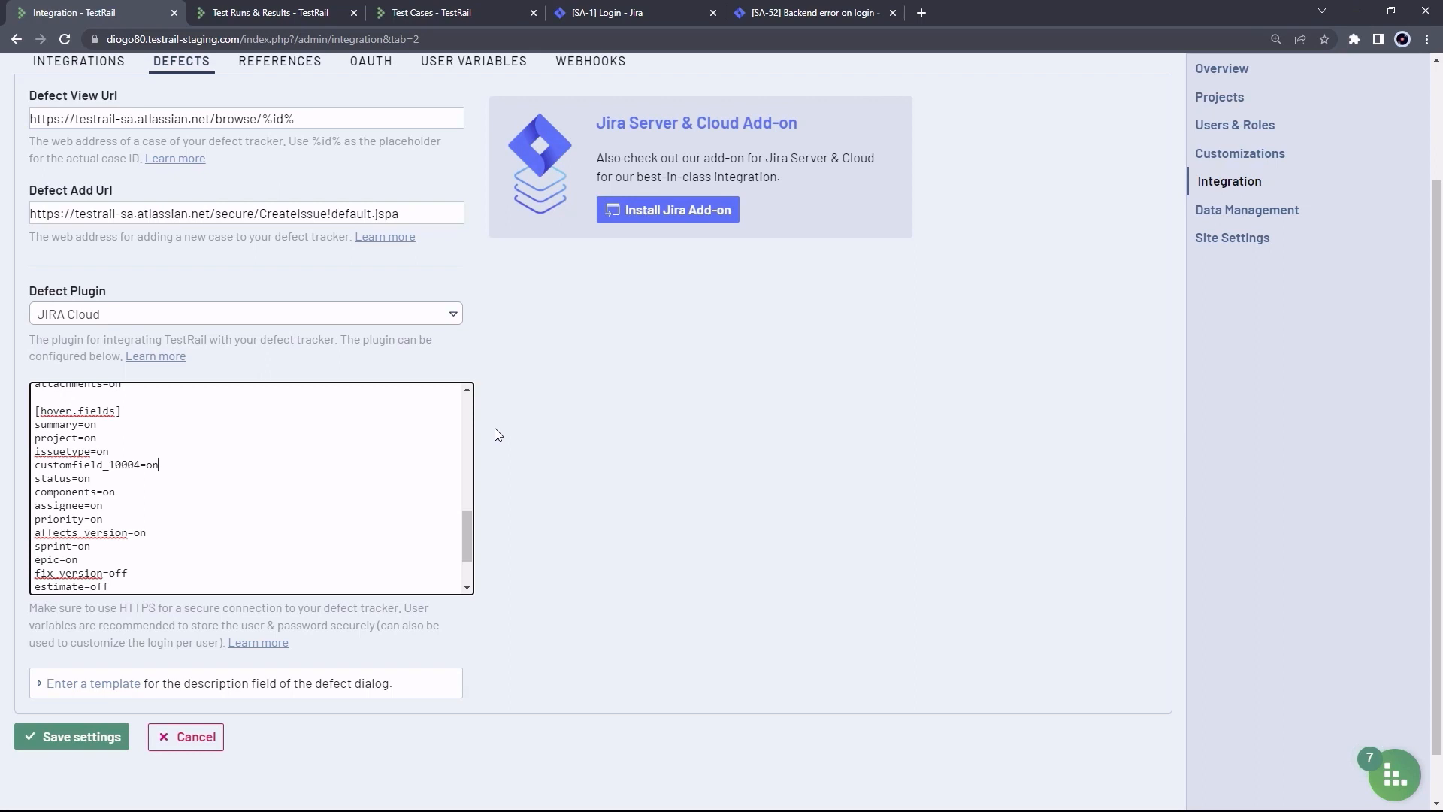
scroll(494, 434, "down", 1)
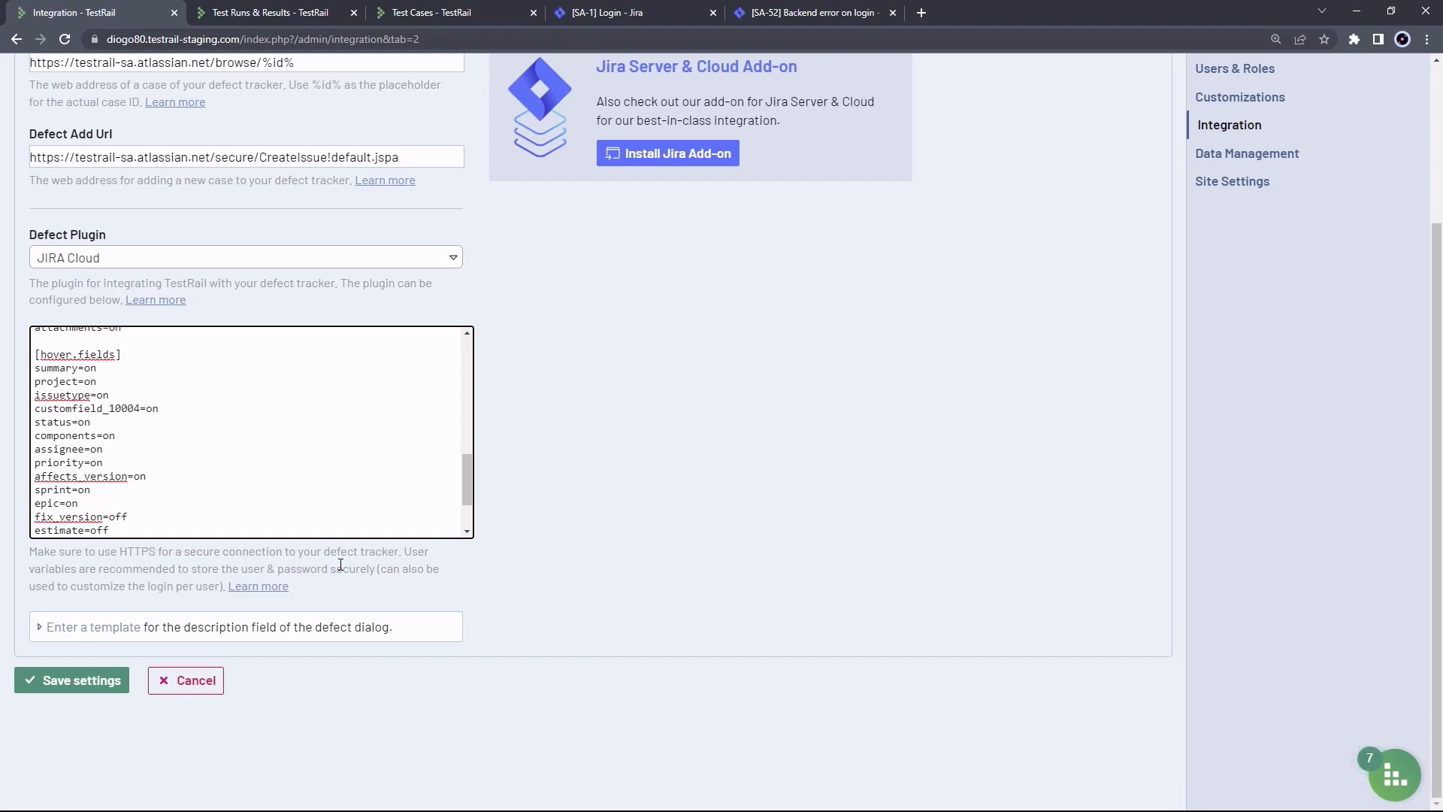
Expand the description template and add an 'h2. Description' heading above %tests:comment%
left_click(40, 627)
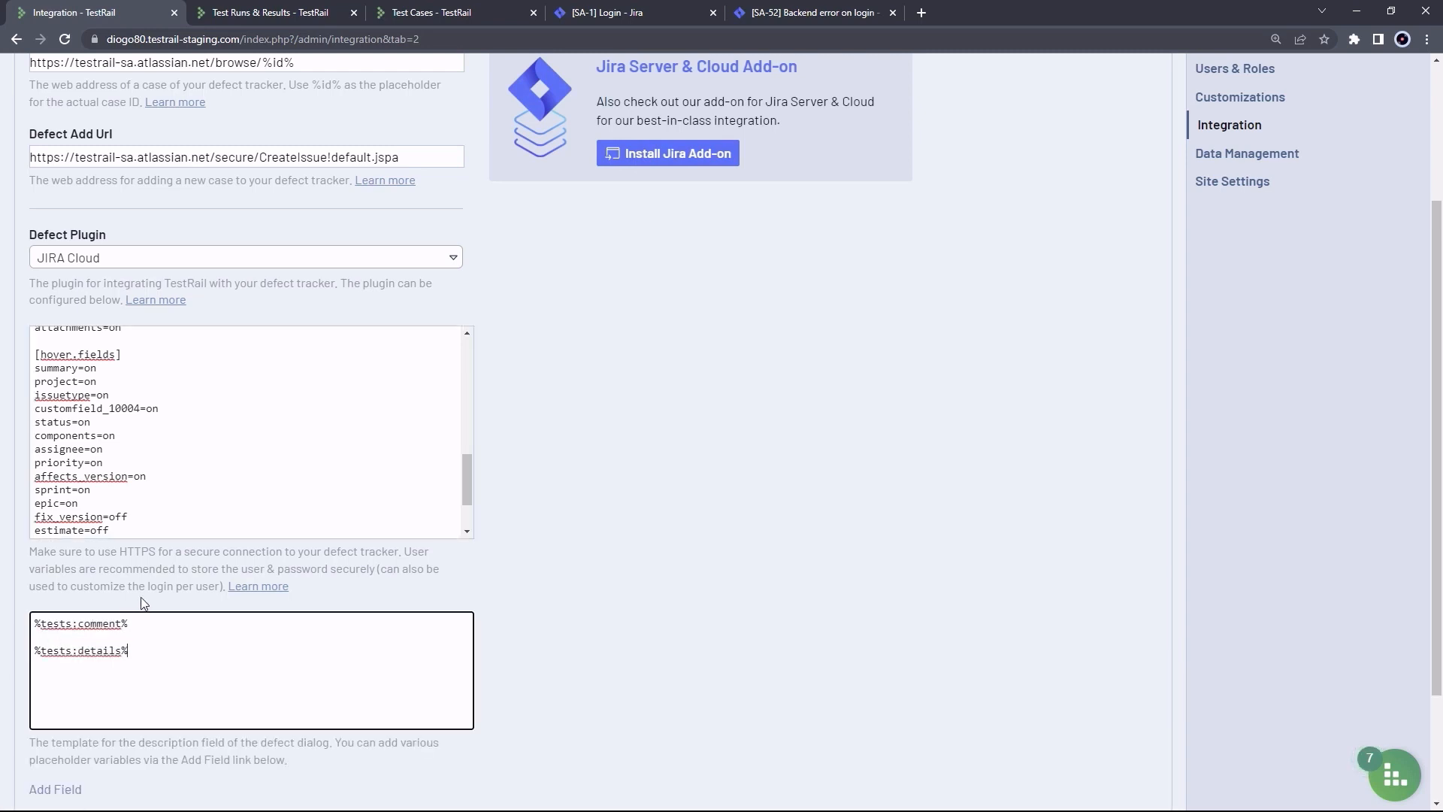
scroll(555, 530, "down", 1)
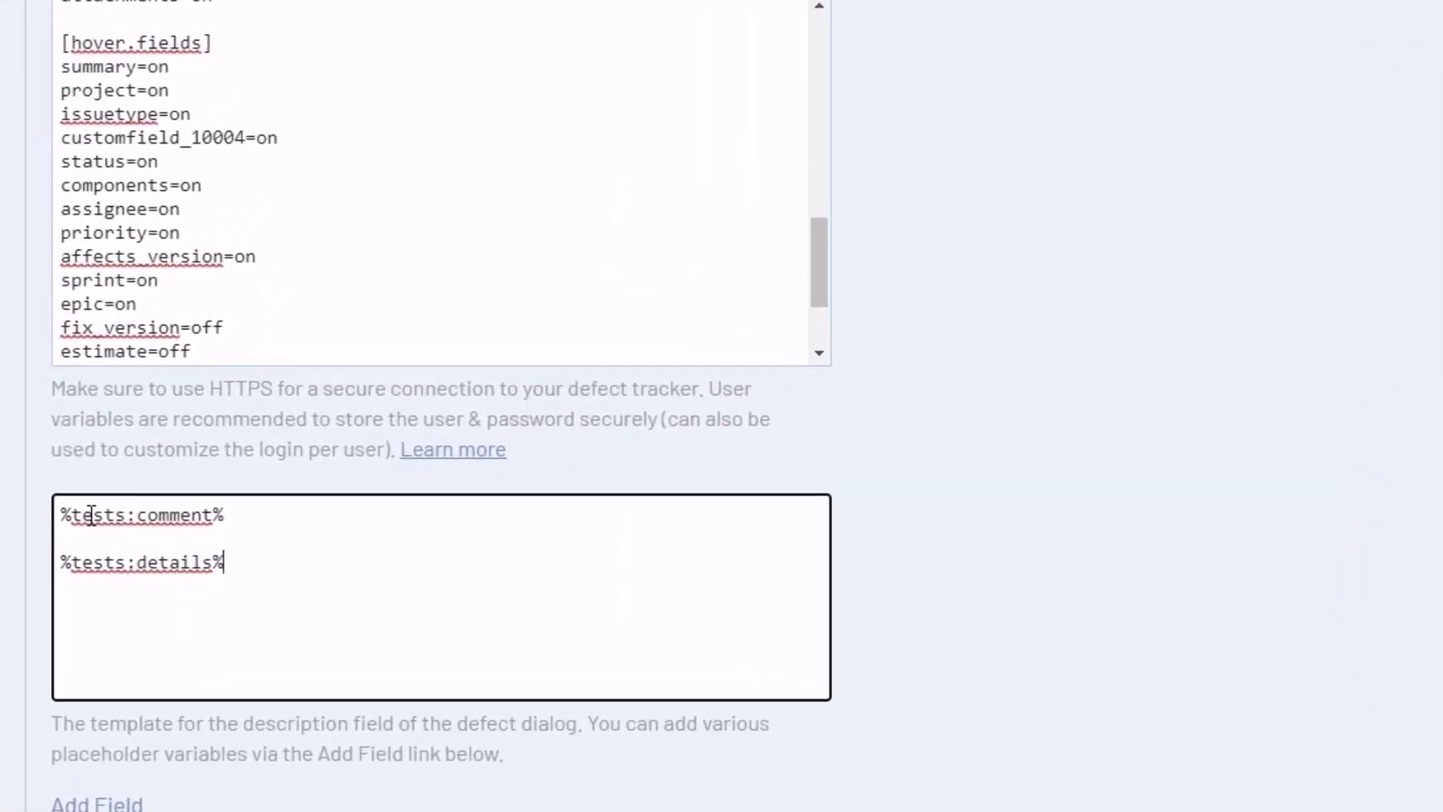
double_click(150, 515)
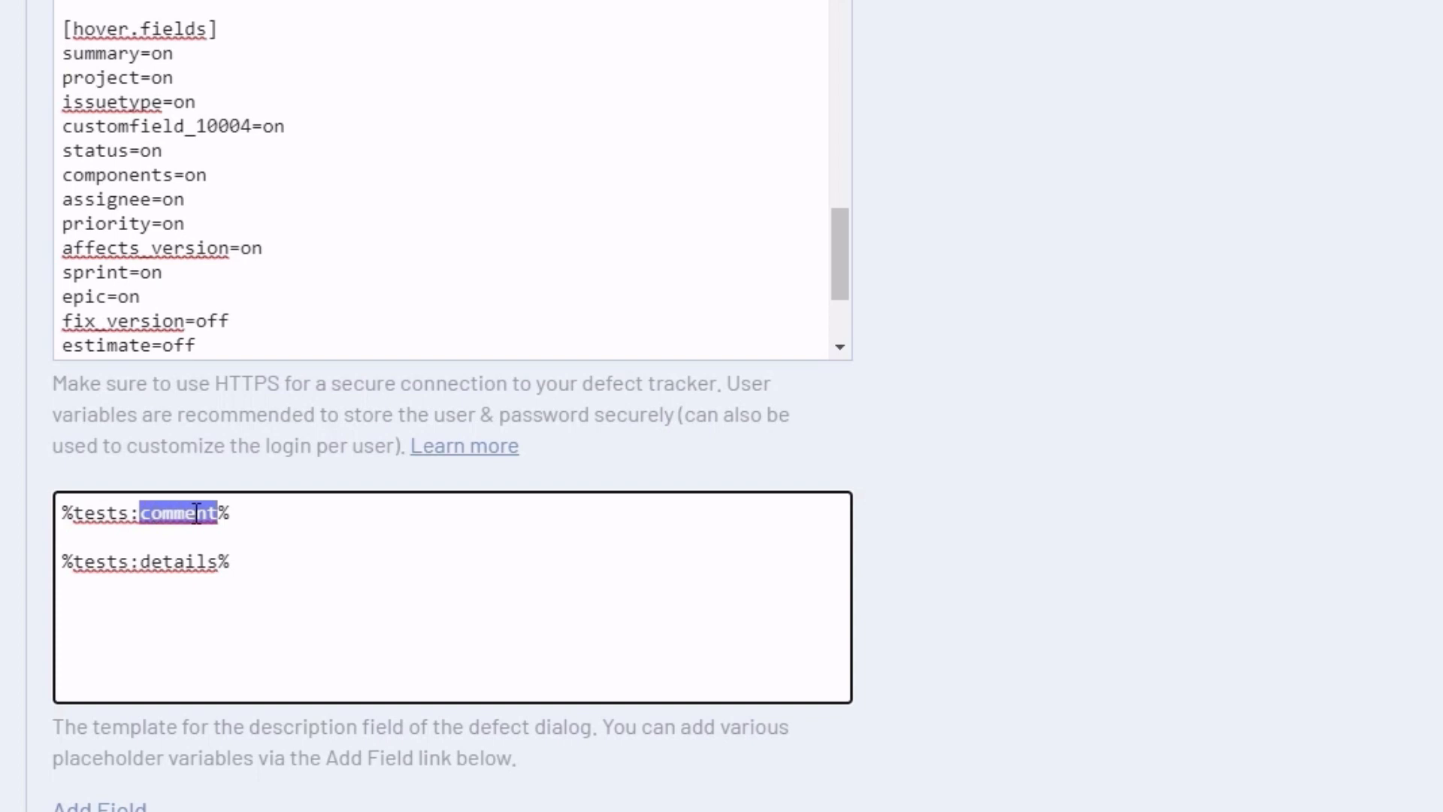
double_click(176, 562)
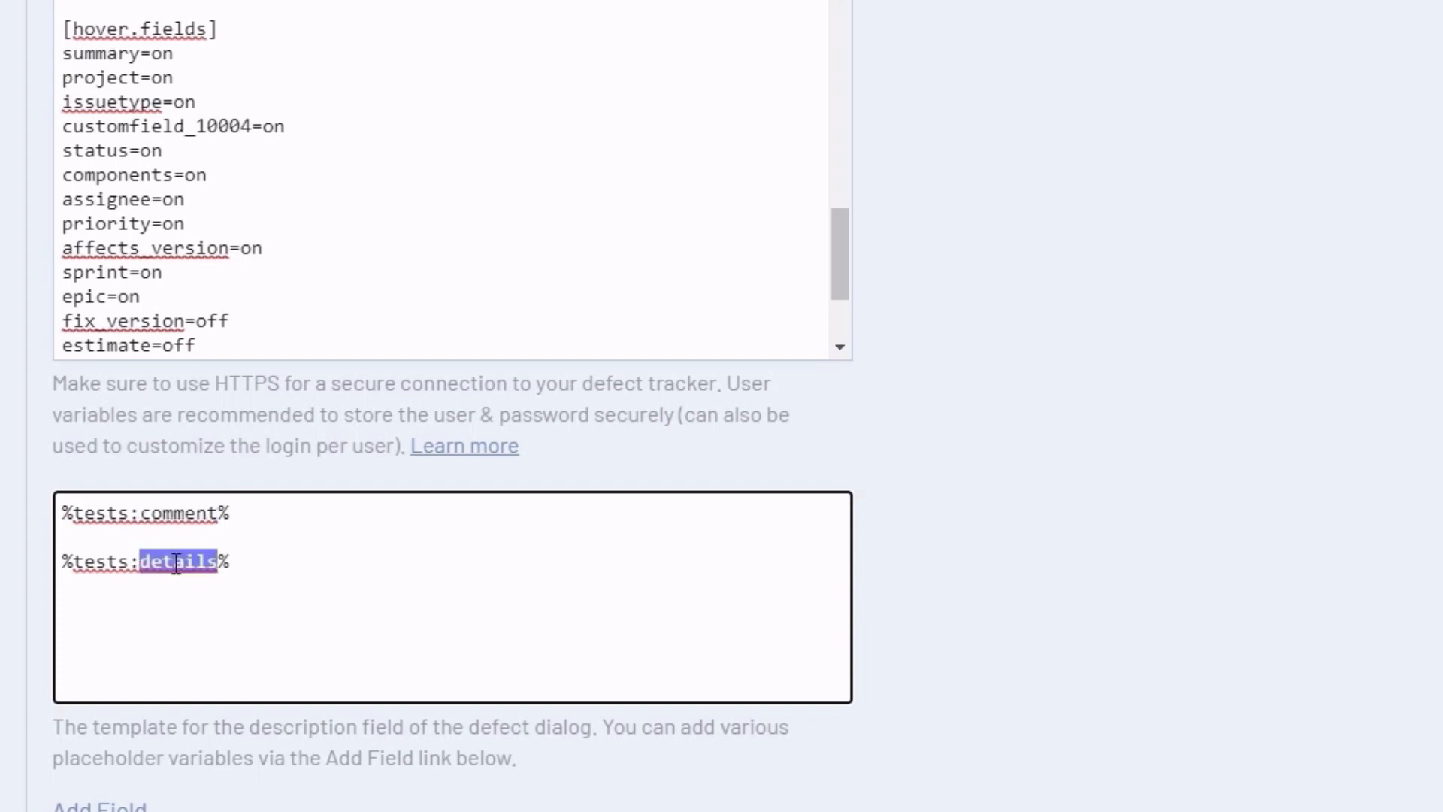
left_click(176, 562)
left_click(65, 511)
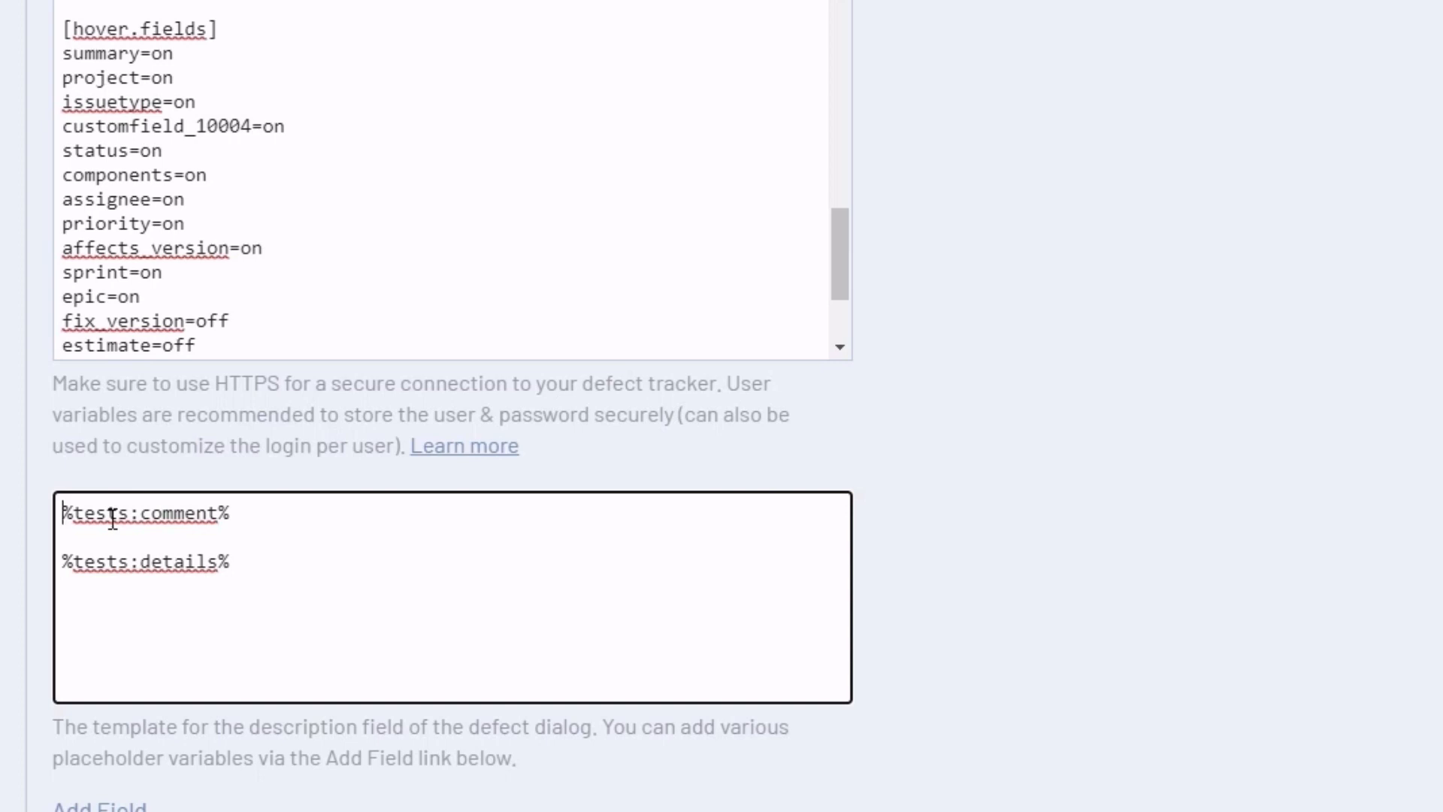
type("h2.")
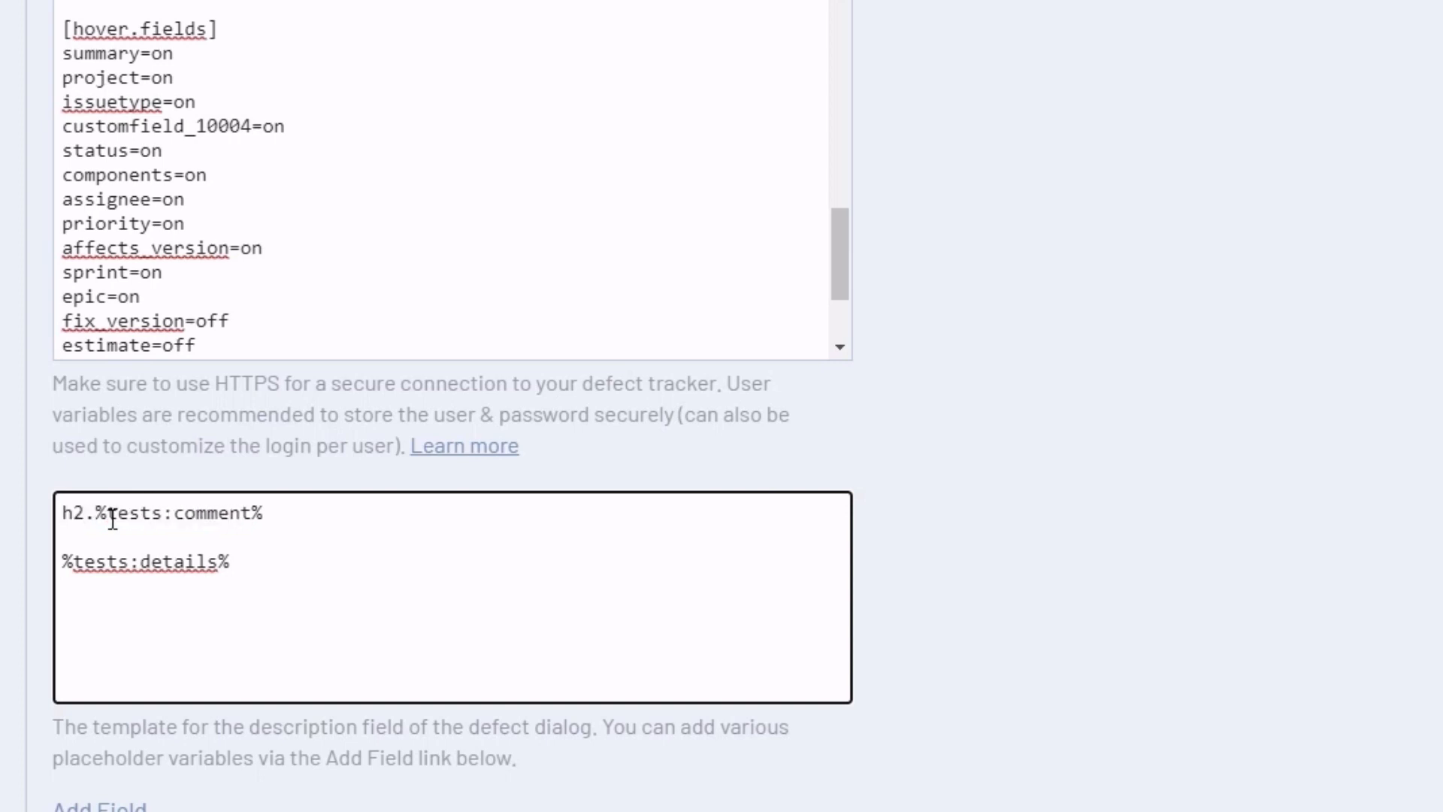
type(" Descrip")
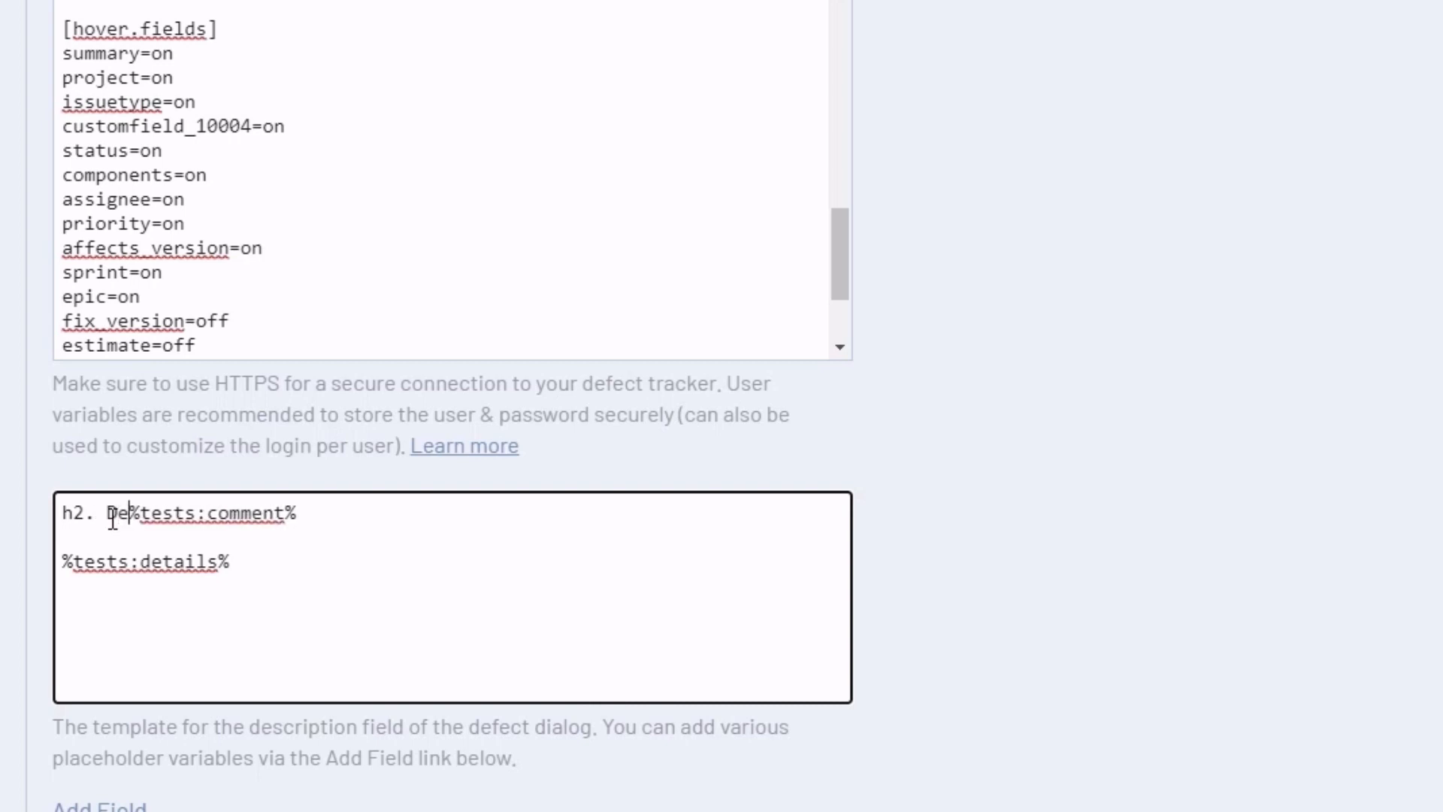
type("tion")
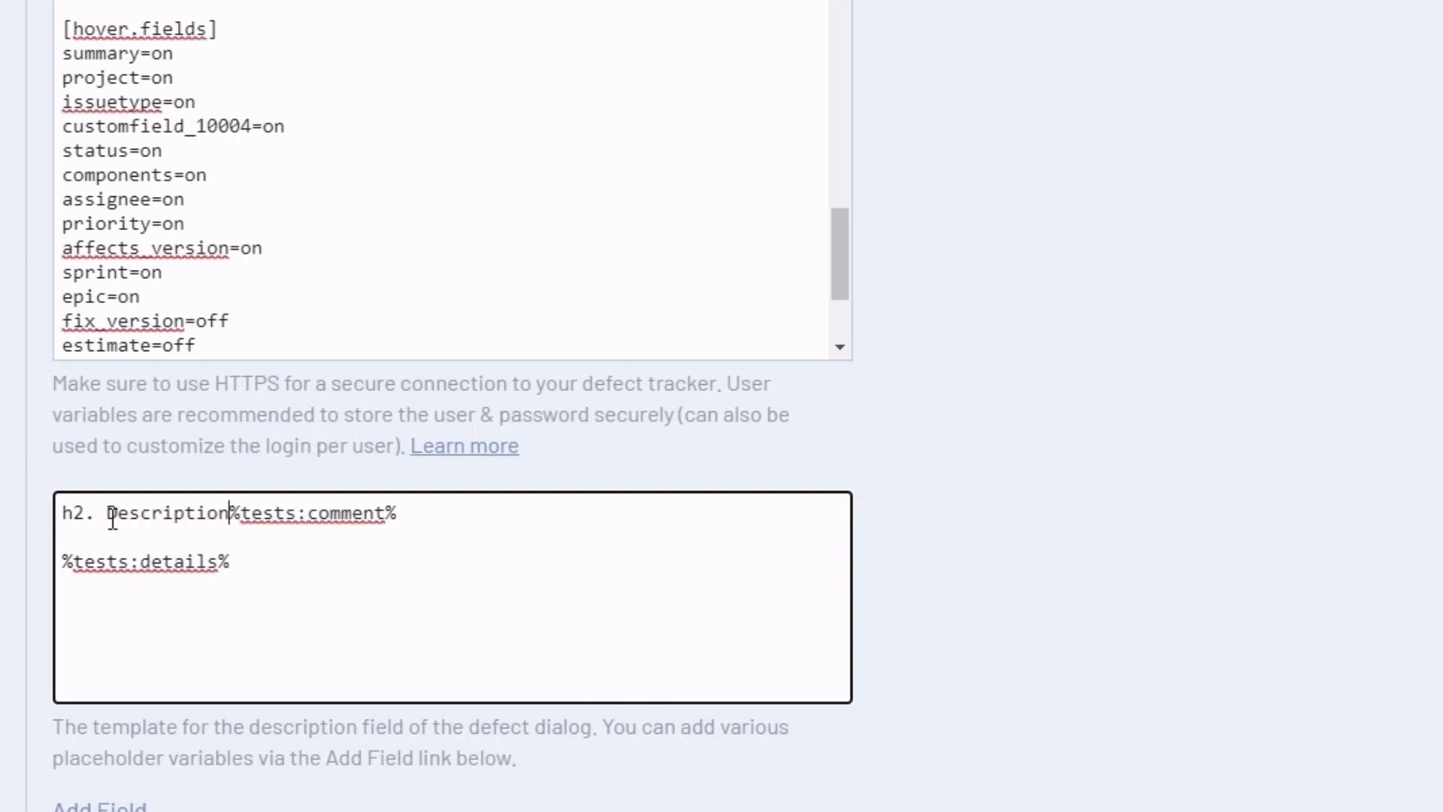
key("Return")
Add an 'h2. Origin' heading above %tests:details% and select the details line
left_click(101, 564)
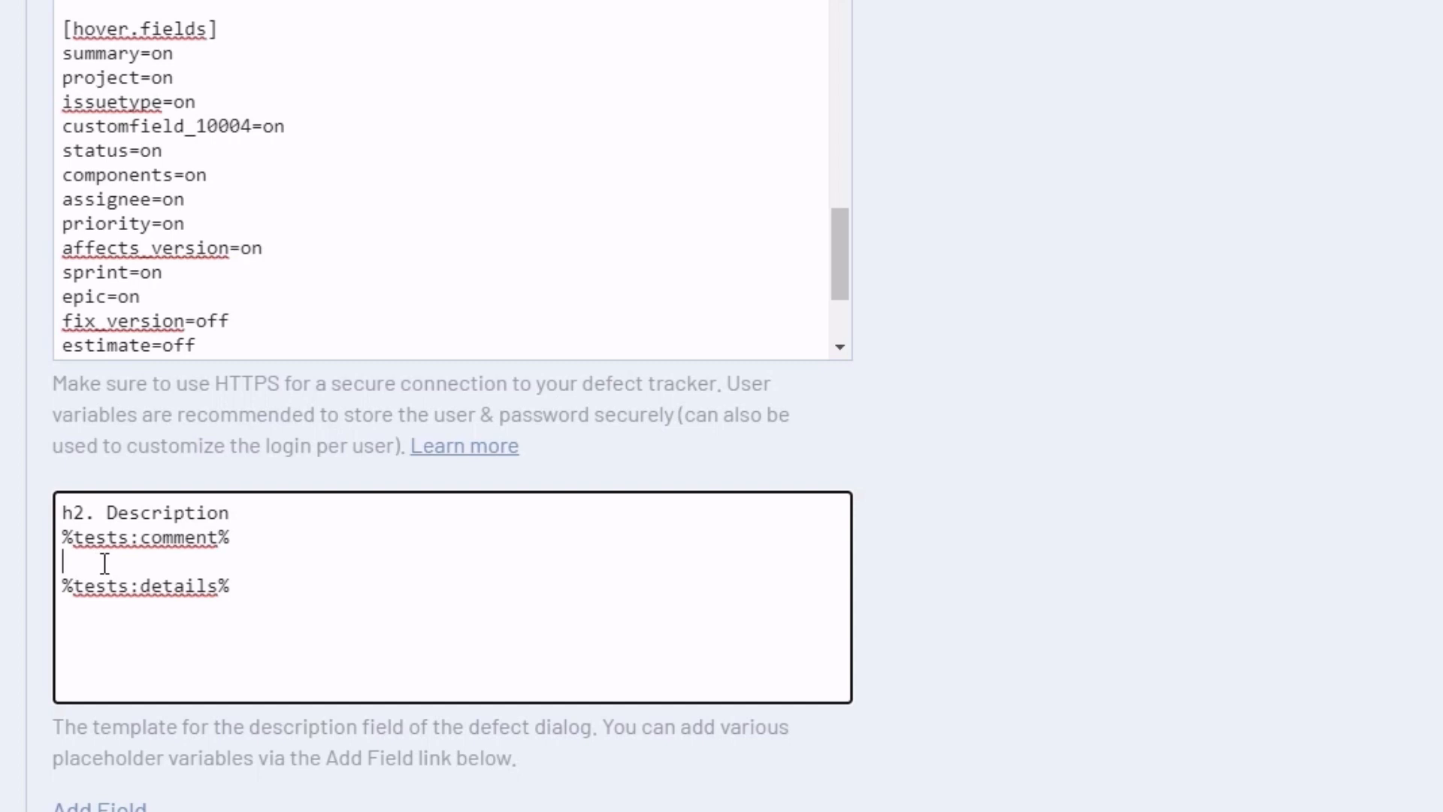
key("Return")
type("h2")
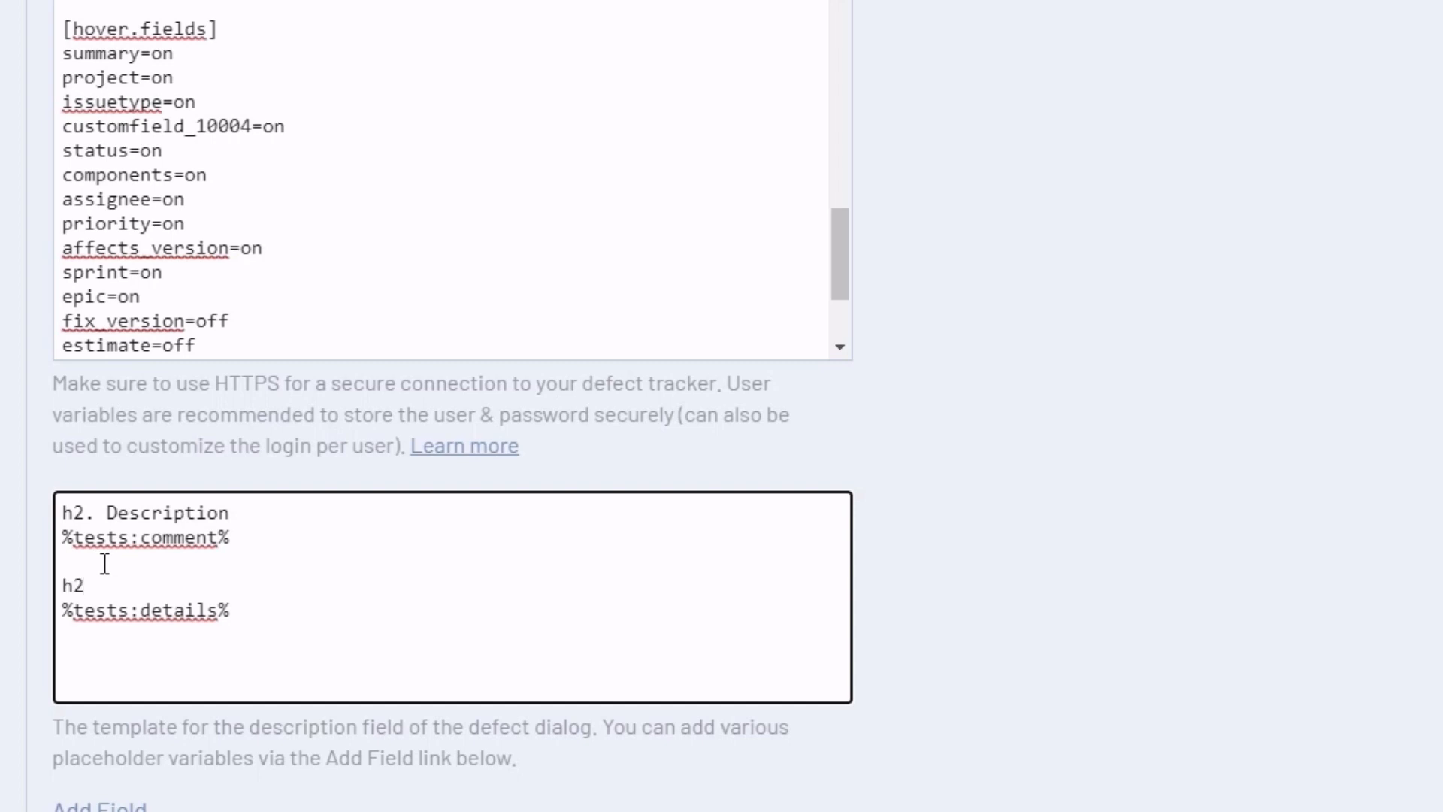
type(". Origin")
left_click(245, 613)
left_click_drag(245, 613, 64, 613)
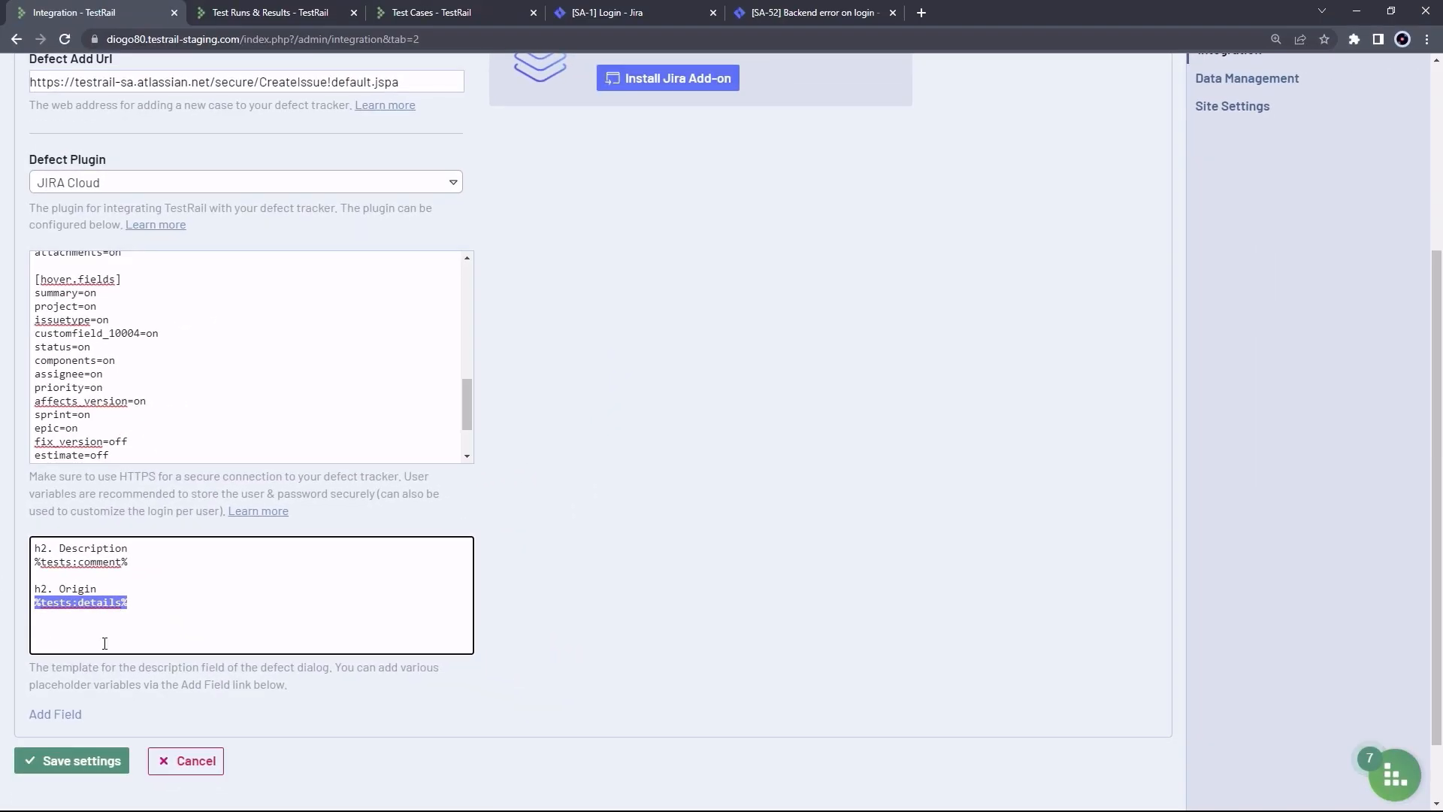
Insert the Run field (%tests:run_id%) into the template's Origin section
left_click(49, 716)
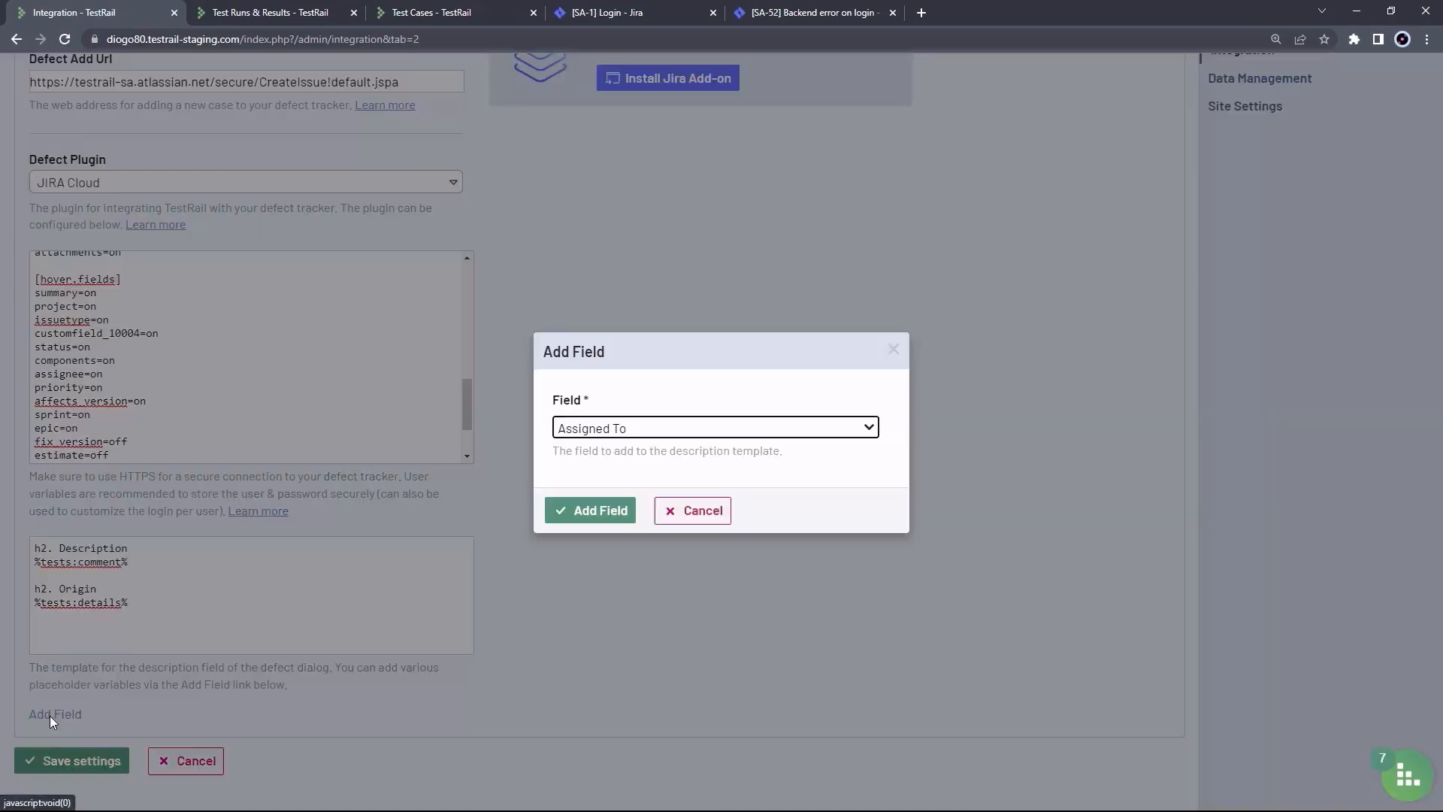
left_click(642, 428)
scroll(729, 511, "down", 2)
scroll(725, 512, "down", 2)
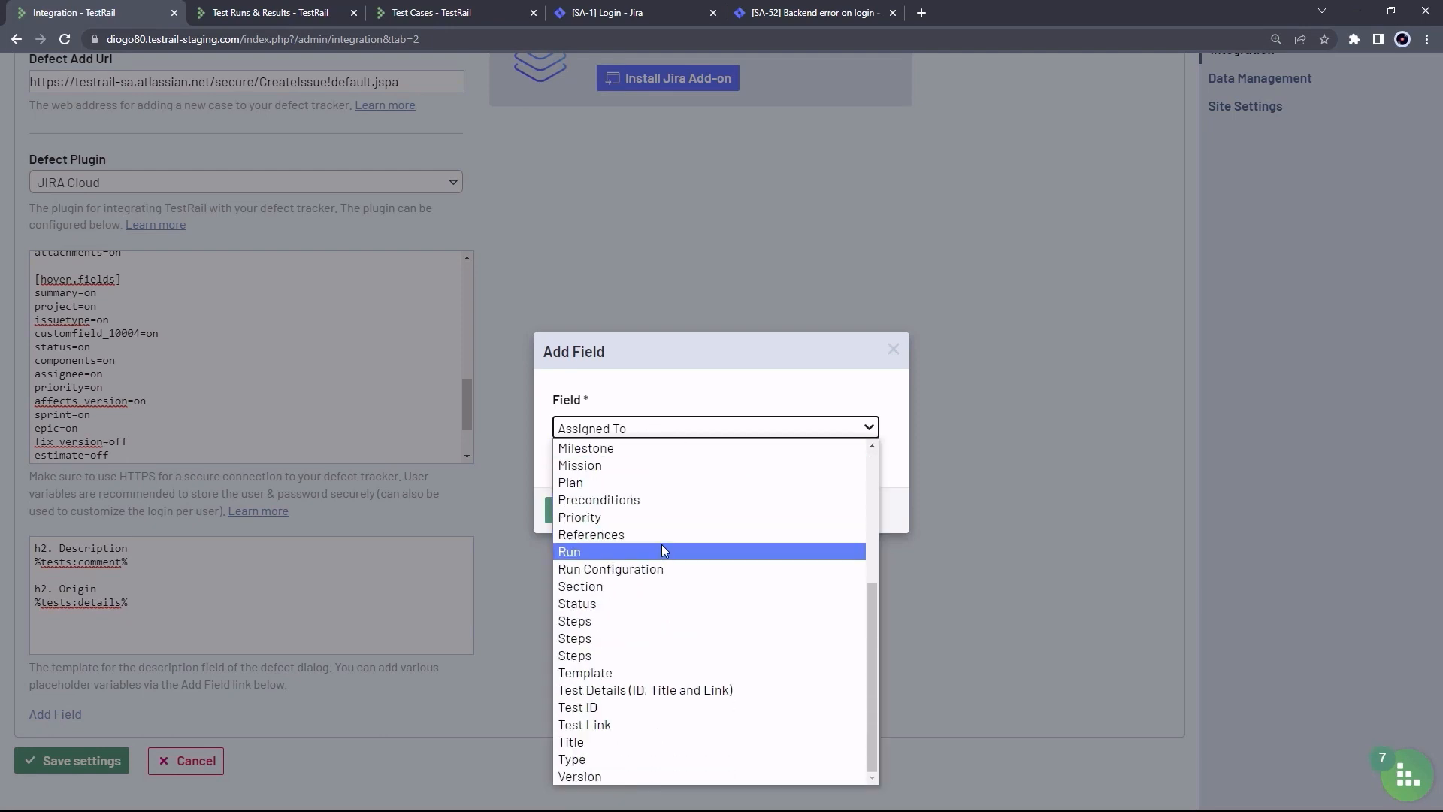
left_click(575, 552)
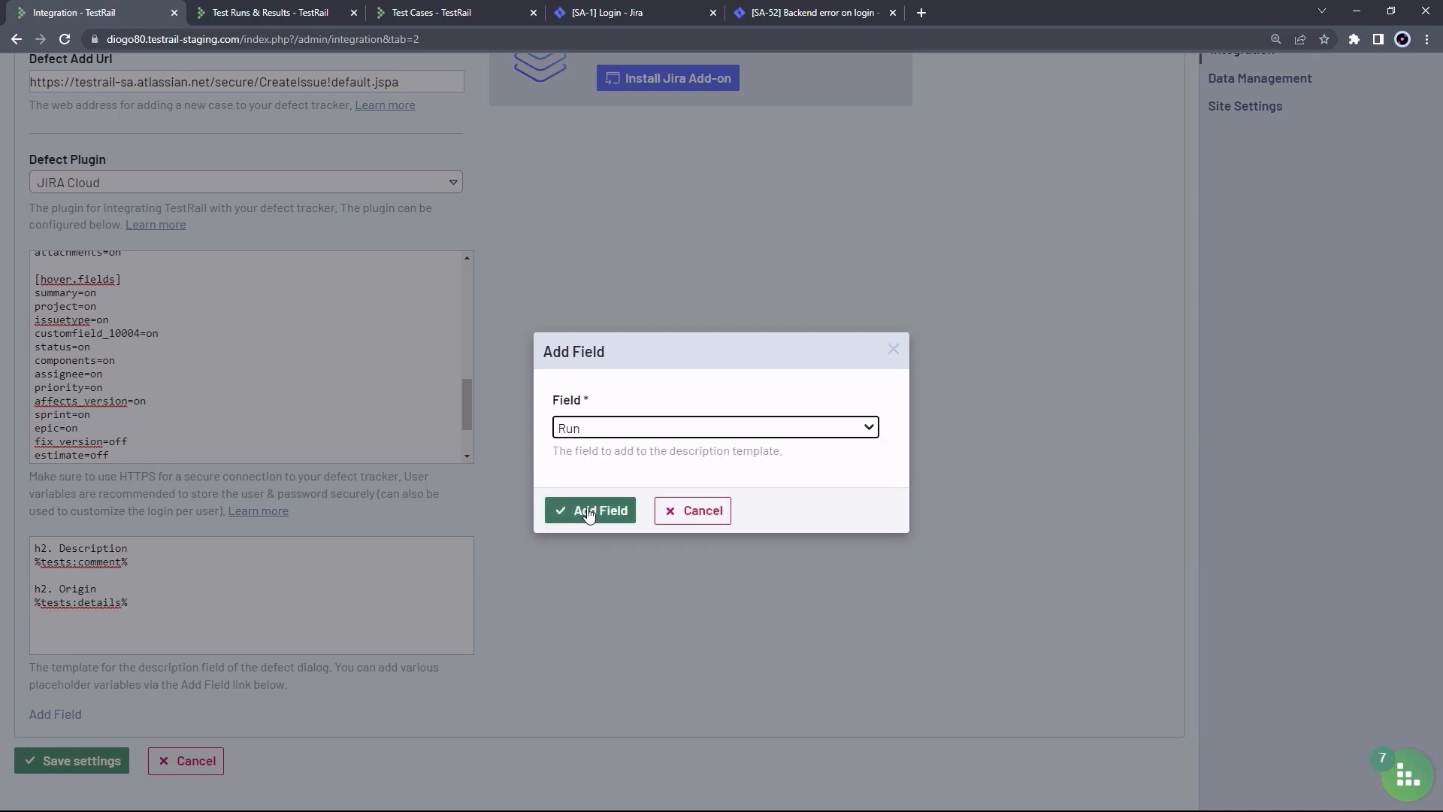
left_click(585, 517)
left_click(216, 579)
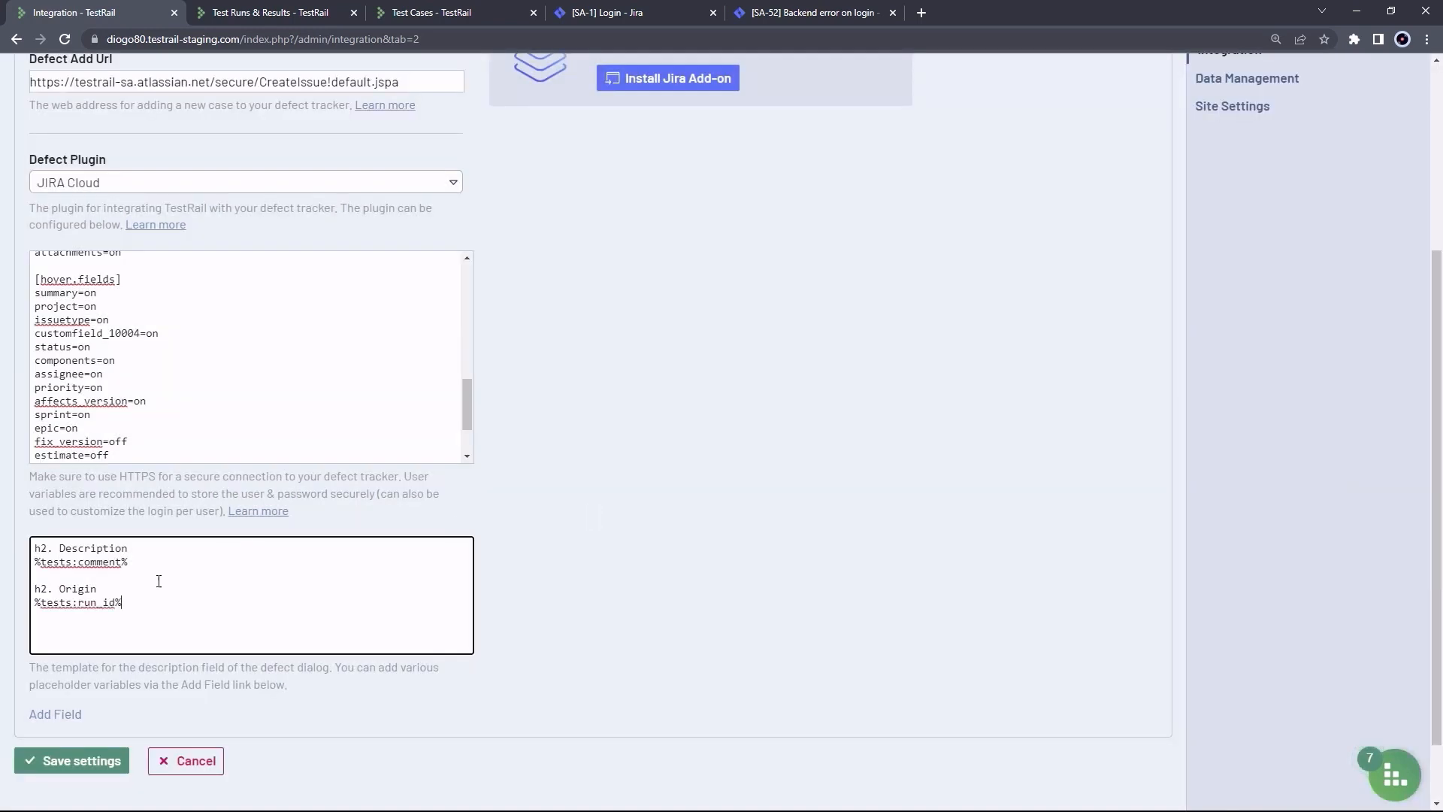
scroll(142, 575, "up", 1)
scroll(133, 611, "down", 1)
Add the Test Details (ID, Title and Link) field after the run ID placeholder
left_click(60, 714)
left_click(659, 430)
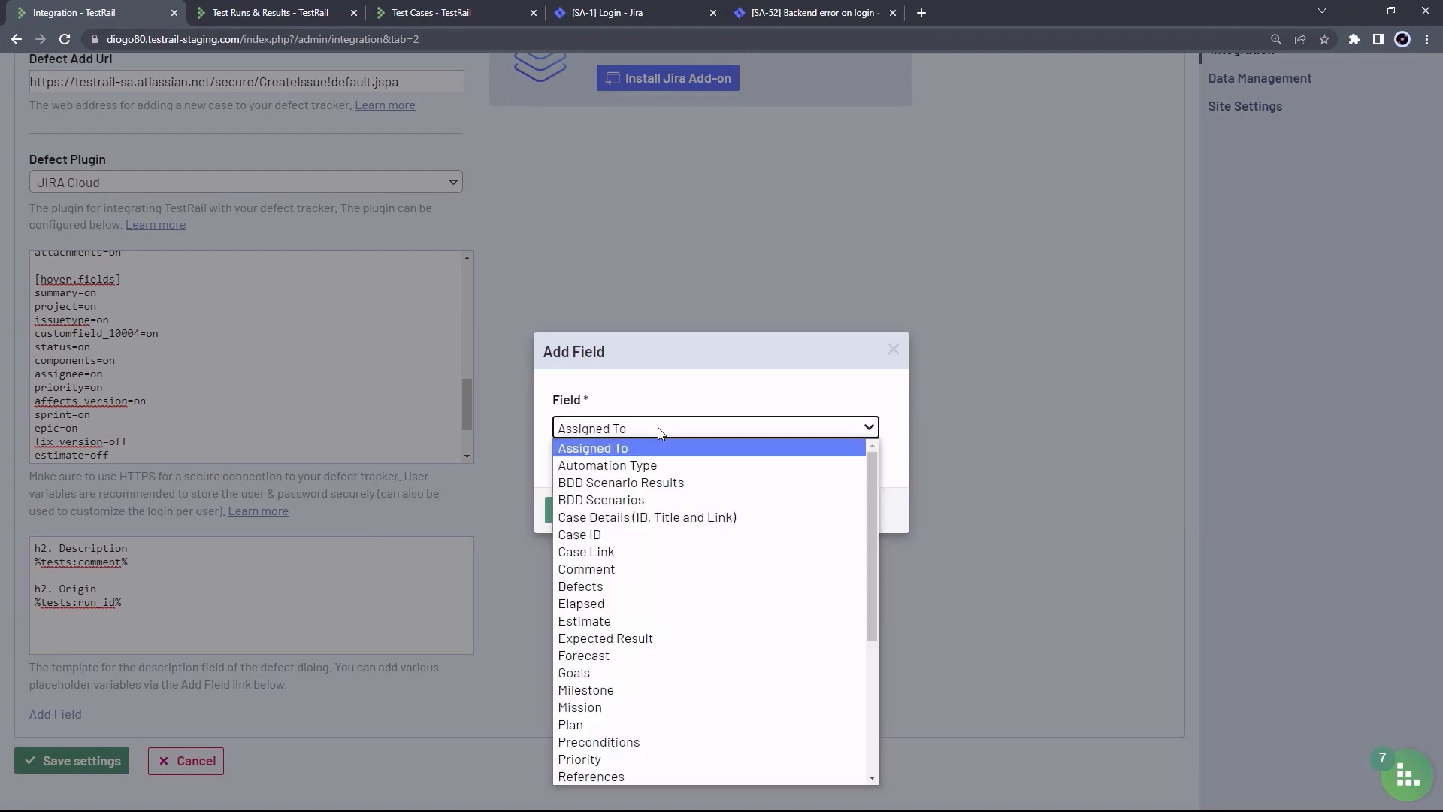
scroll(713, 493, "down", 3)
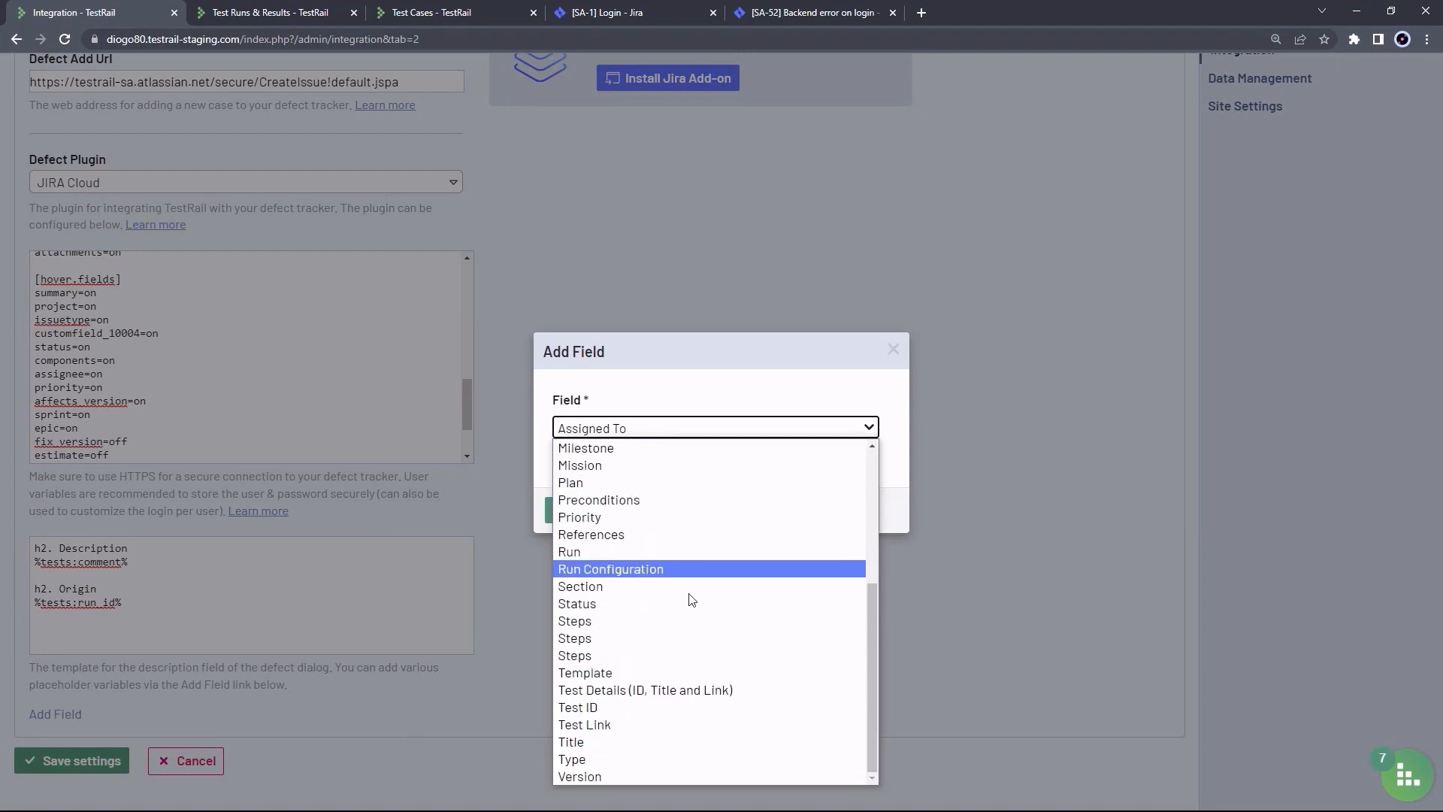
left_click(680, 691)
left_click(590, 511)
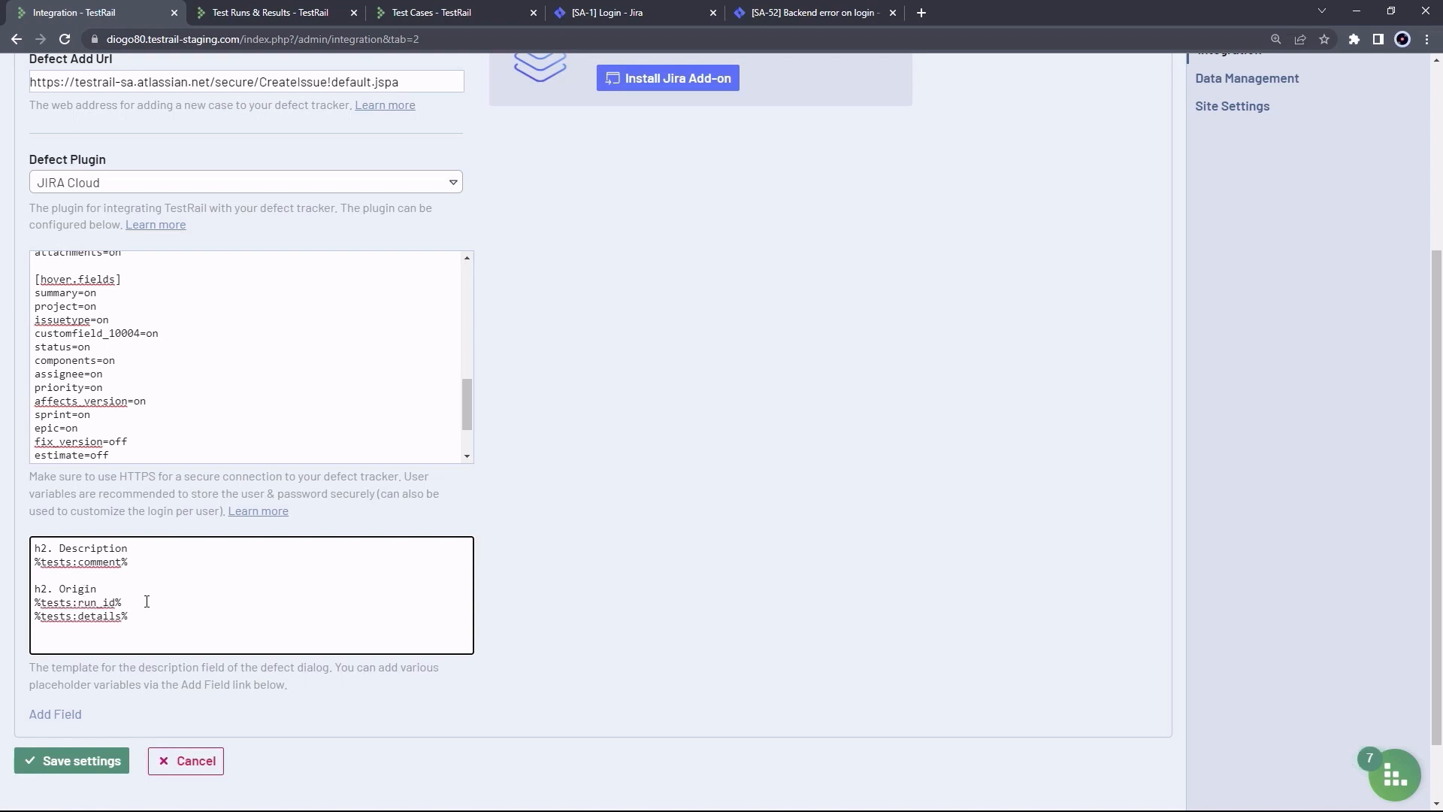
double_click(98, 602)
left_click(111, 617)
Save the integration settings, then go to the App - Web Test Runs & Results page
left_click(68, 760)
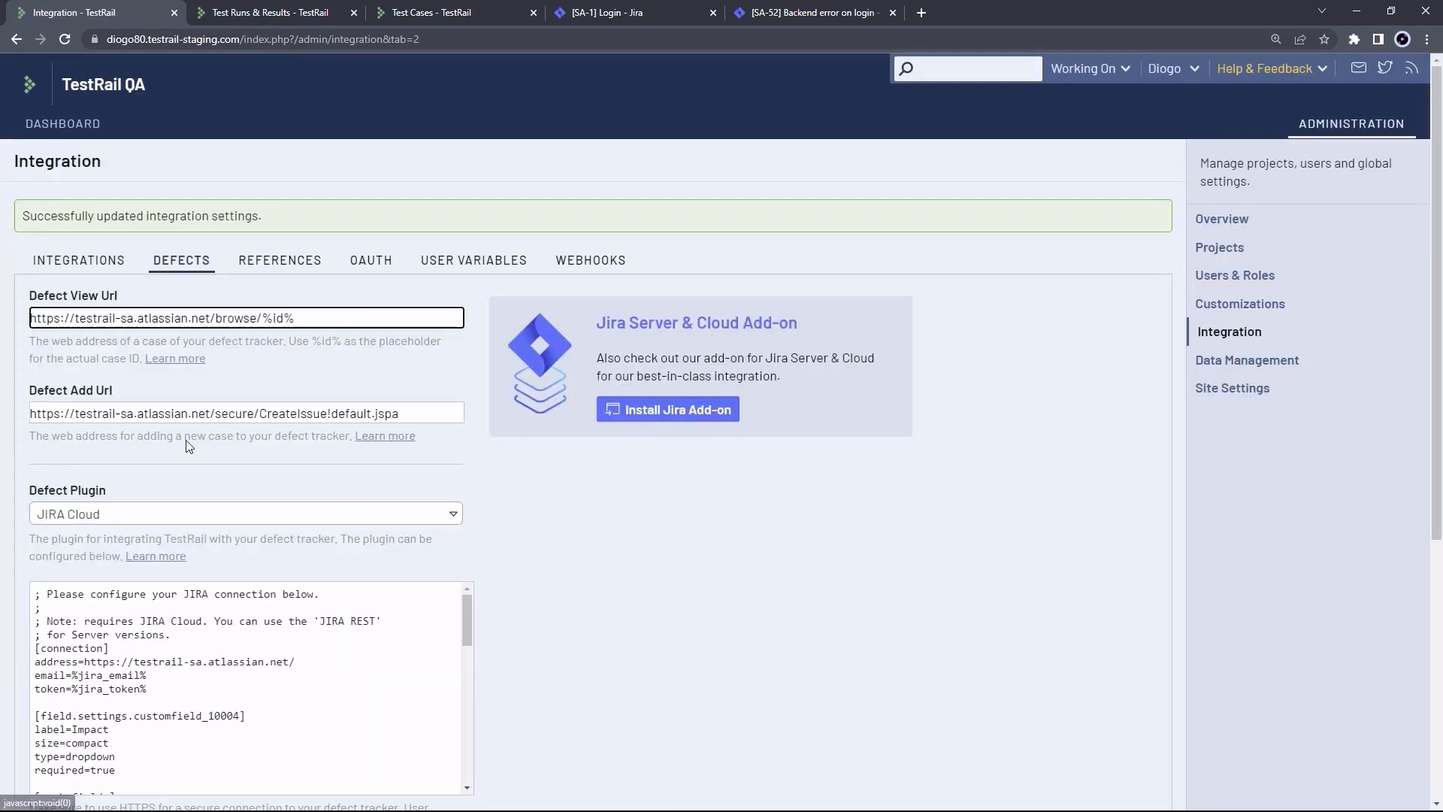
left_click_drag(29, 212, 143, 216)
left_click(142, 217)
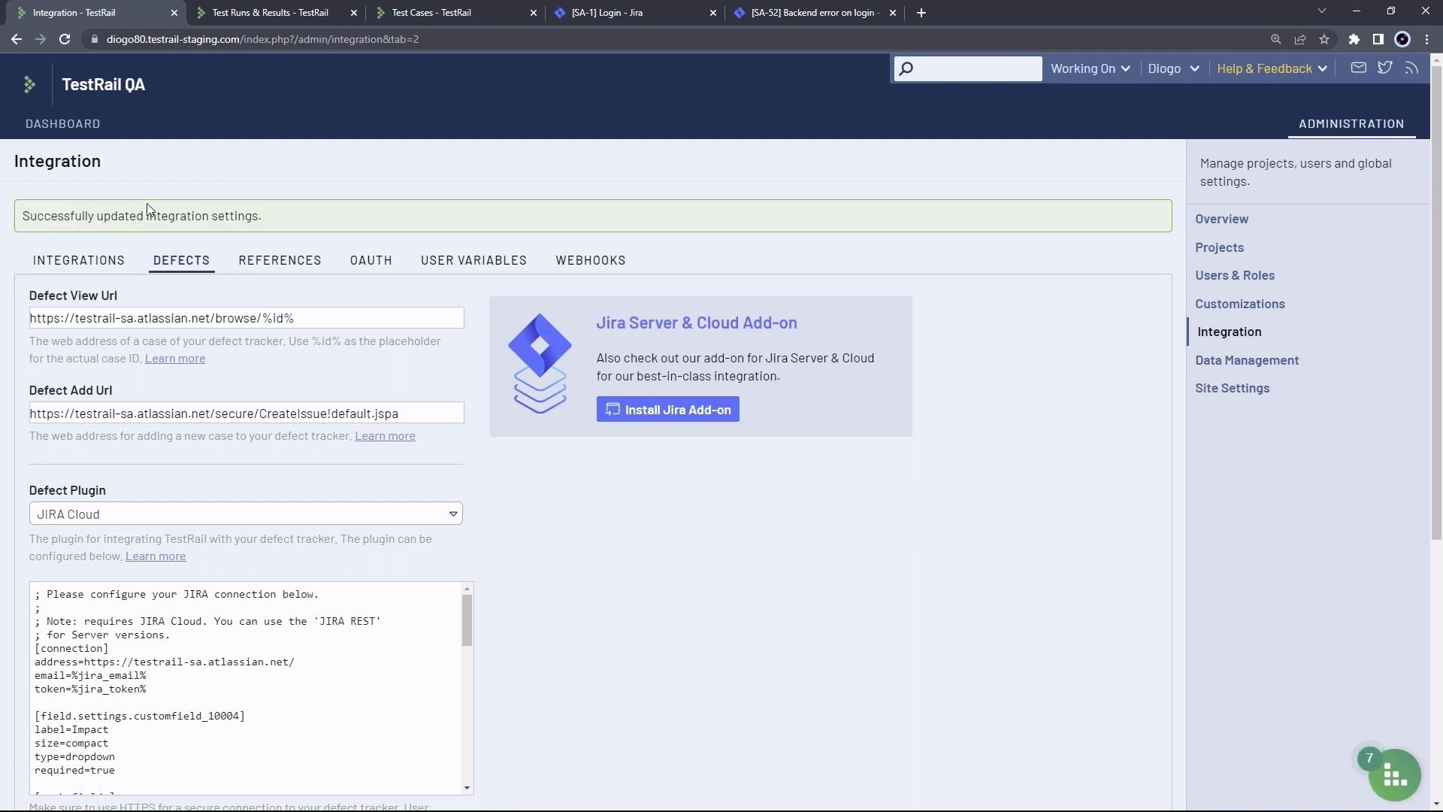
left_click(283, 14)
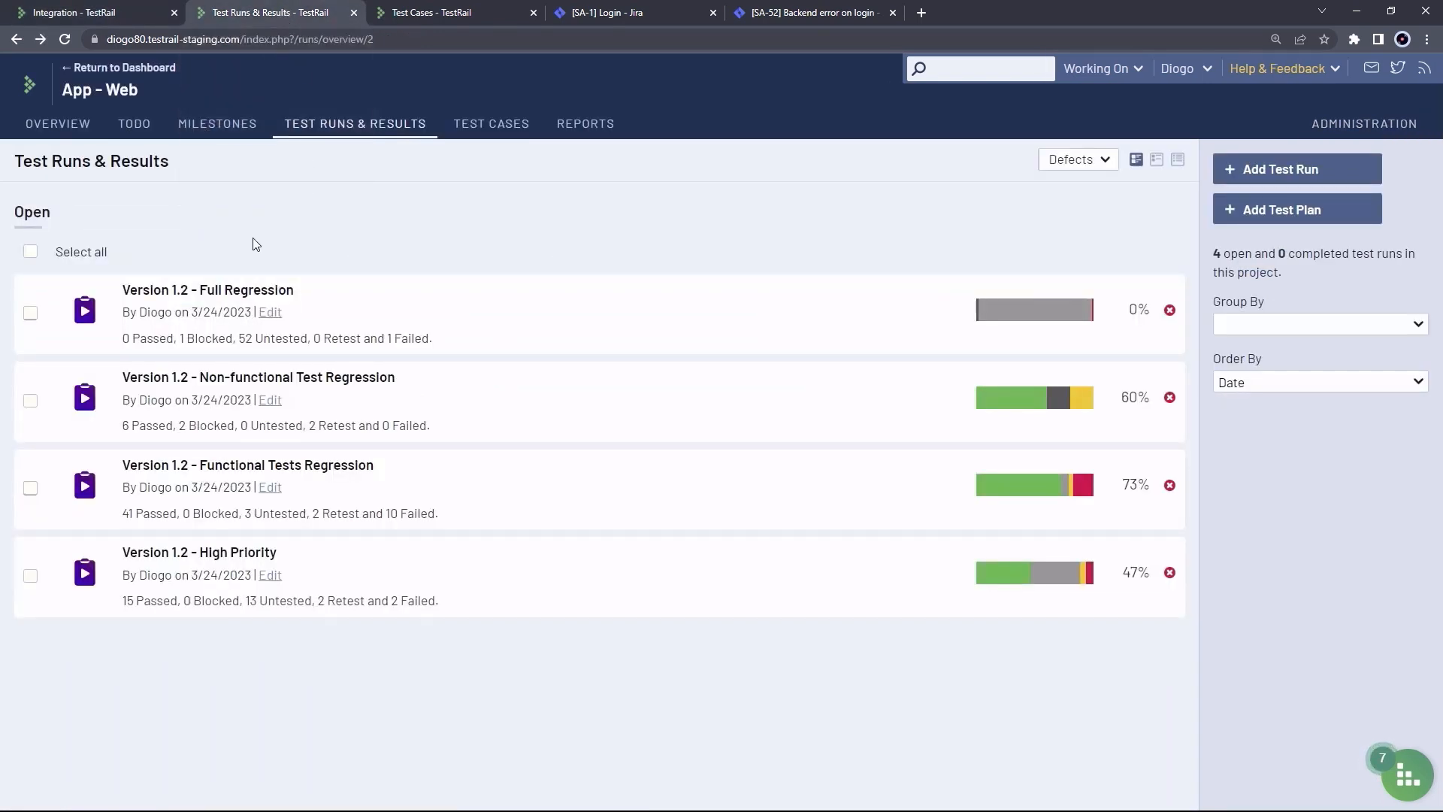
Open the Version 1.2 - Full Regression run and show test T180's status options
left_click(212, 293)
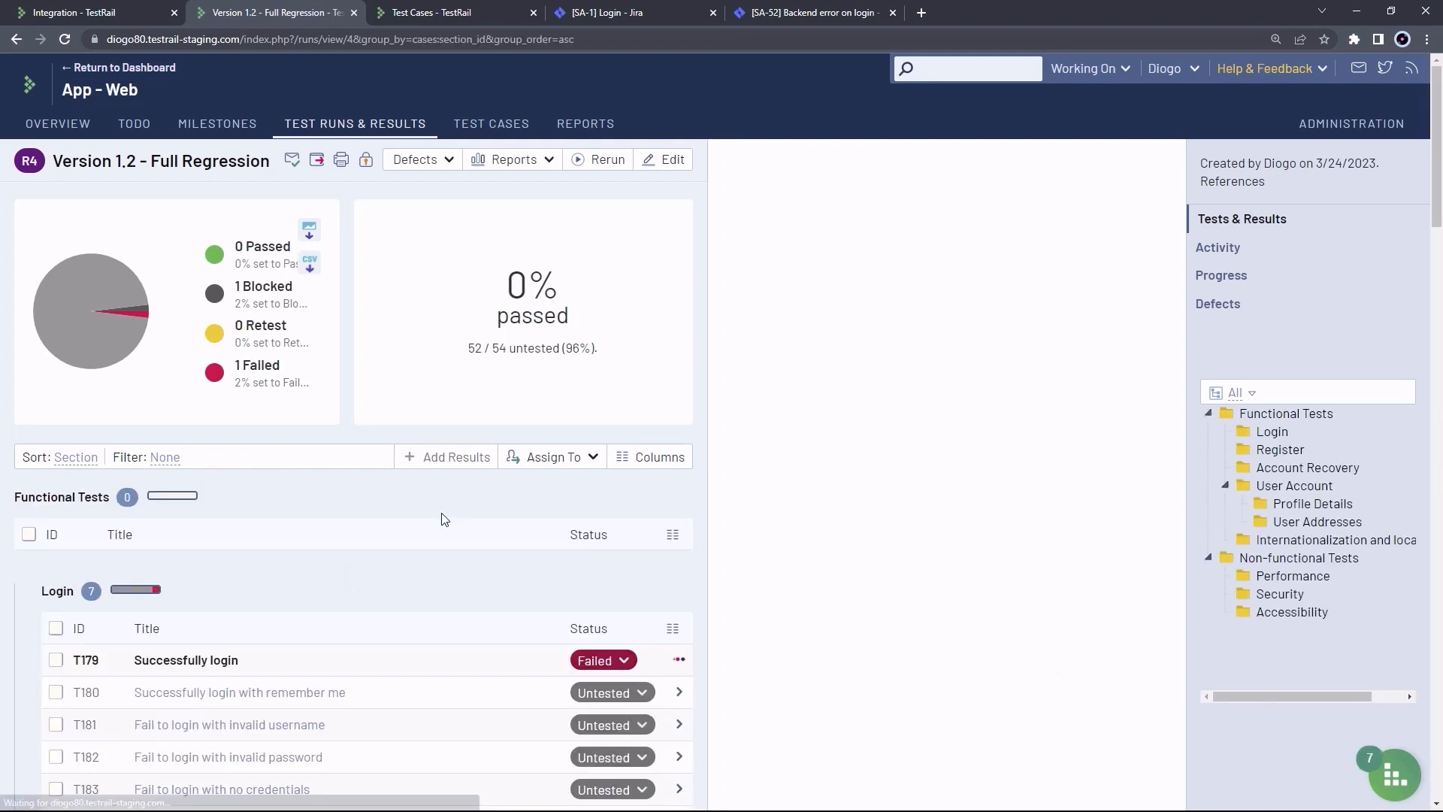
left_click(680, 693)
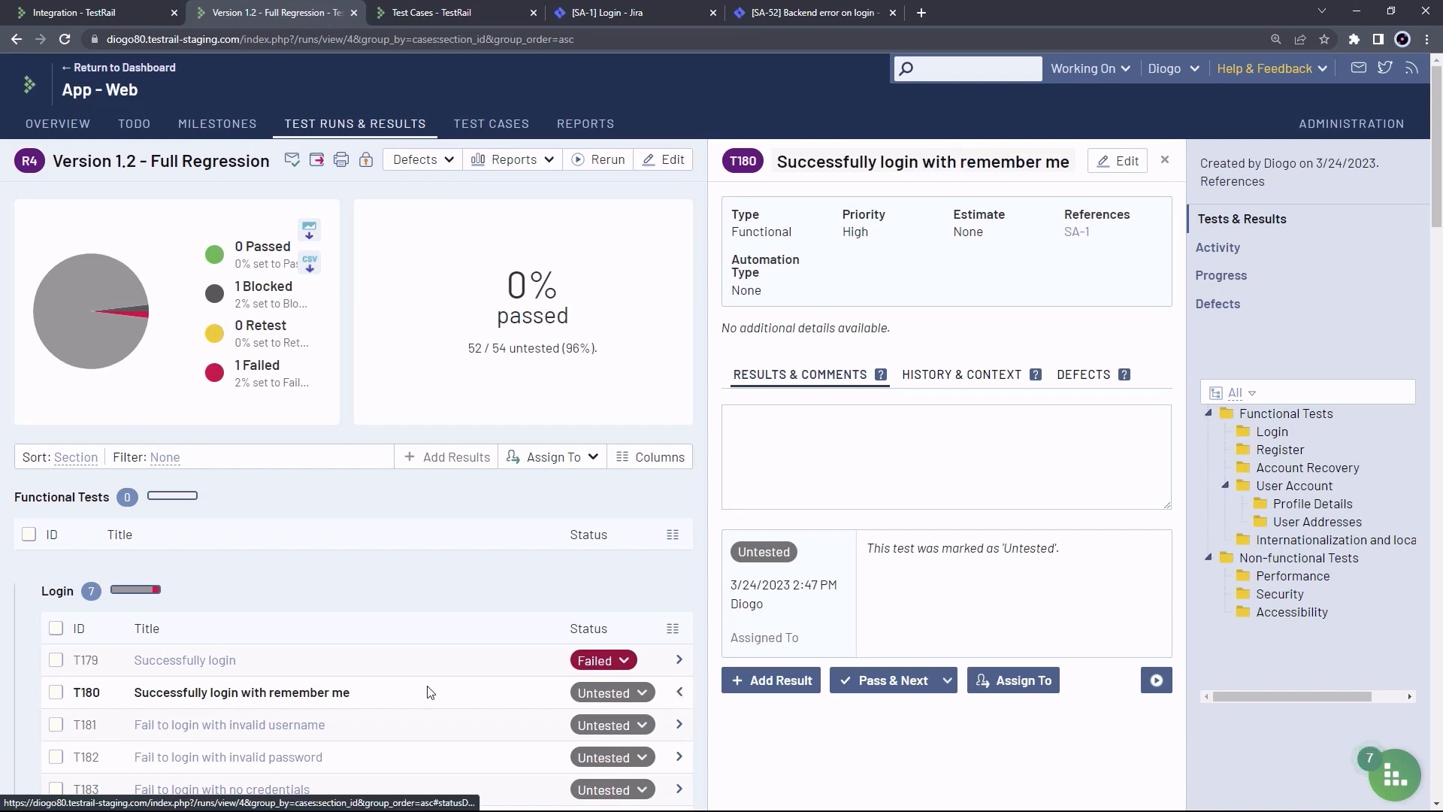
left_click(633, 699)
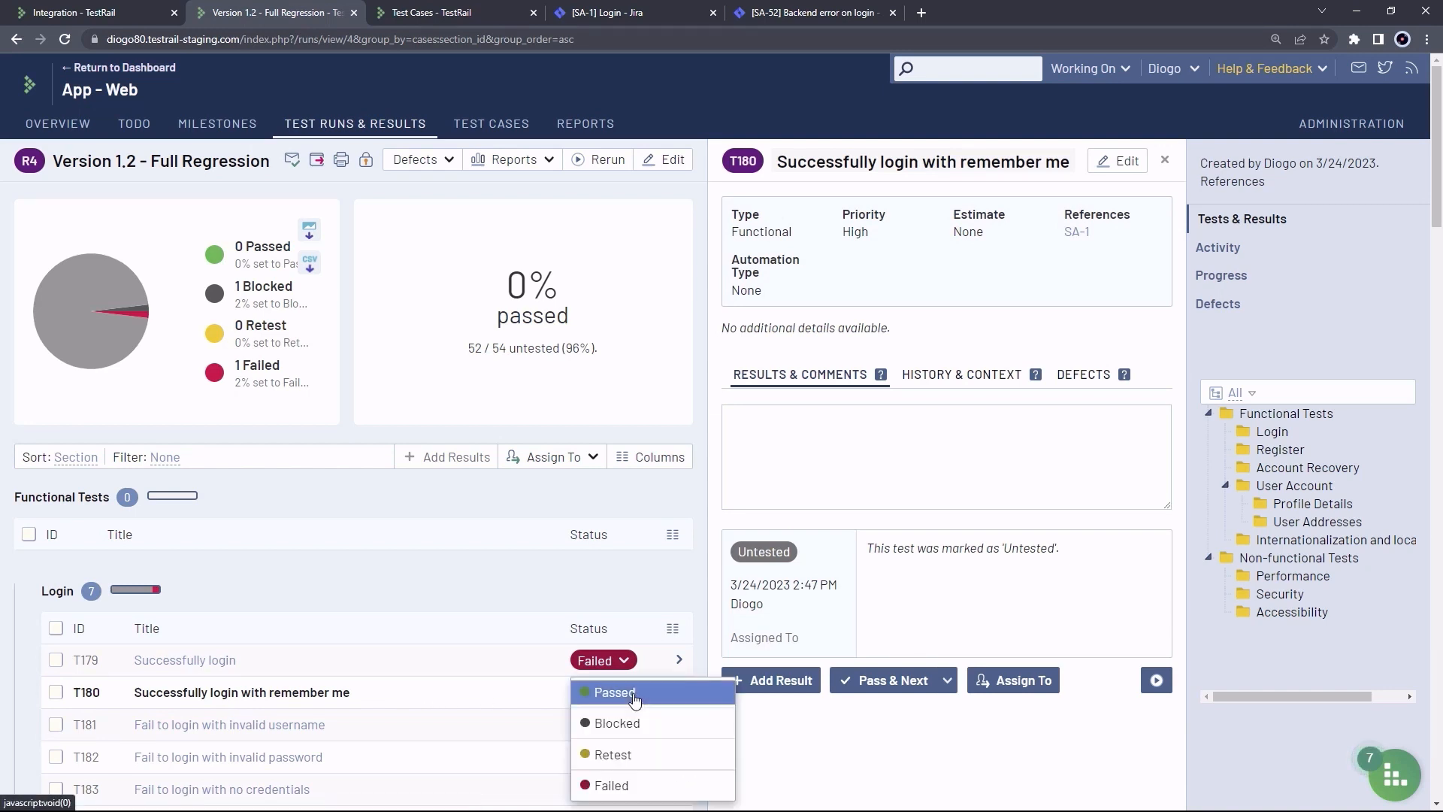
Mark T180 Failed with comment 'There was something wrong with the remember me checkbox.'
left_click(636, 787)
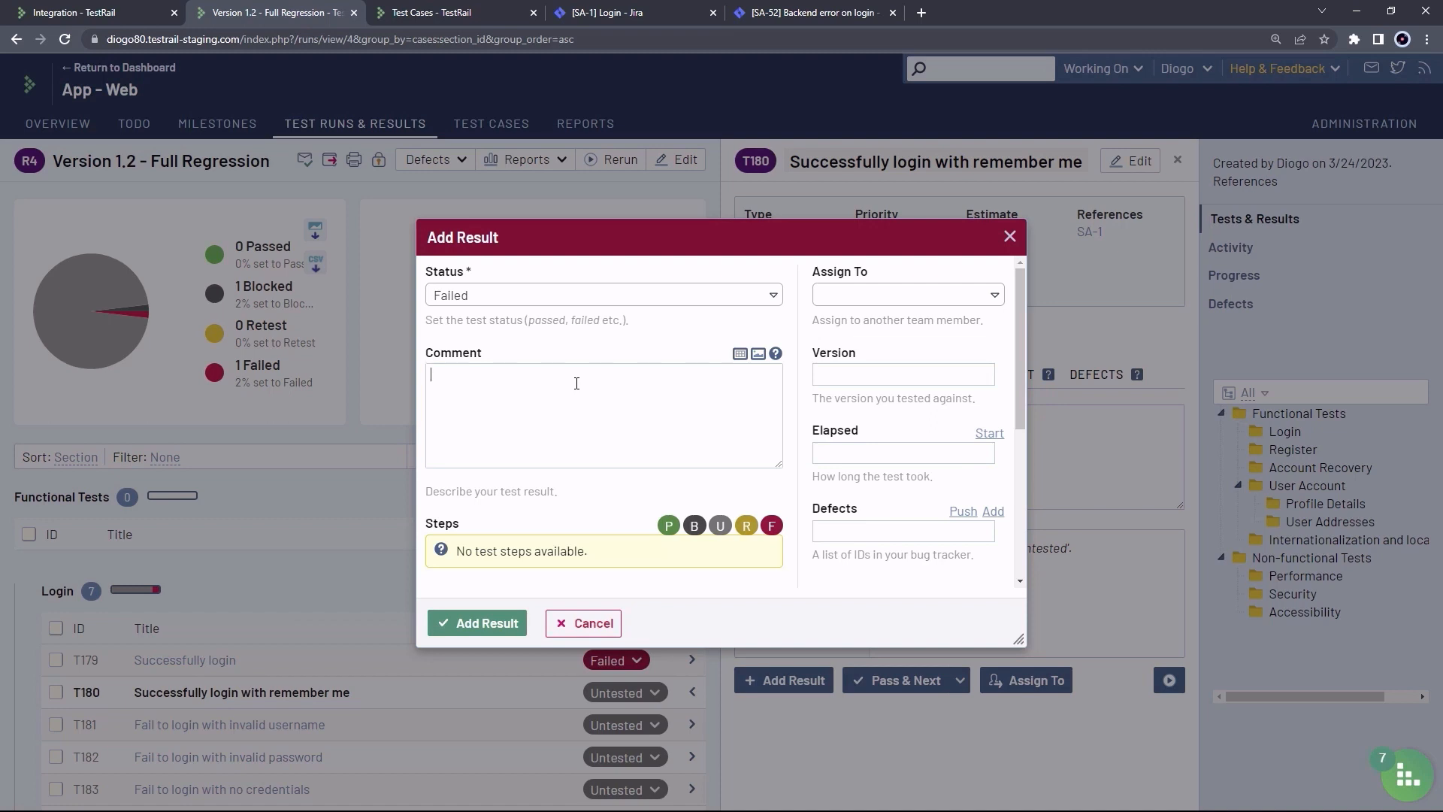
type("here was something wrong with the remember me")
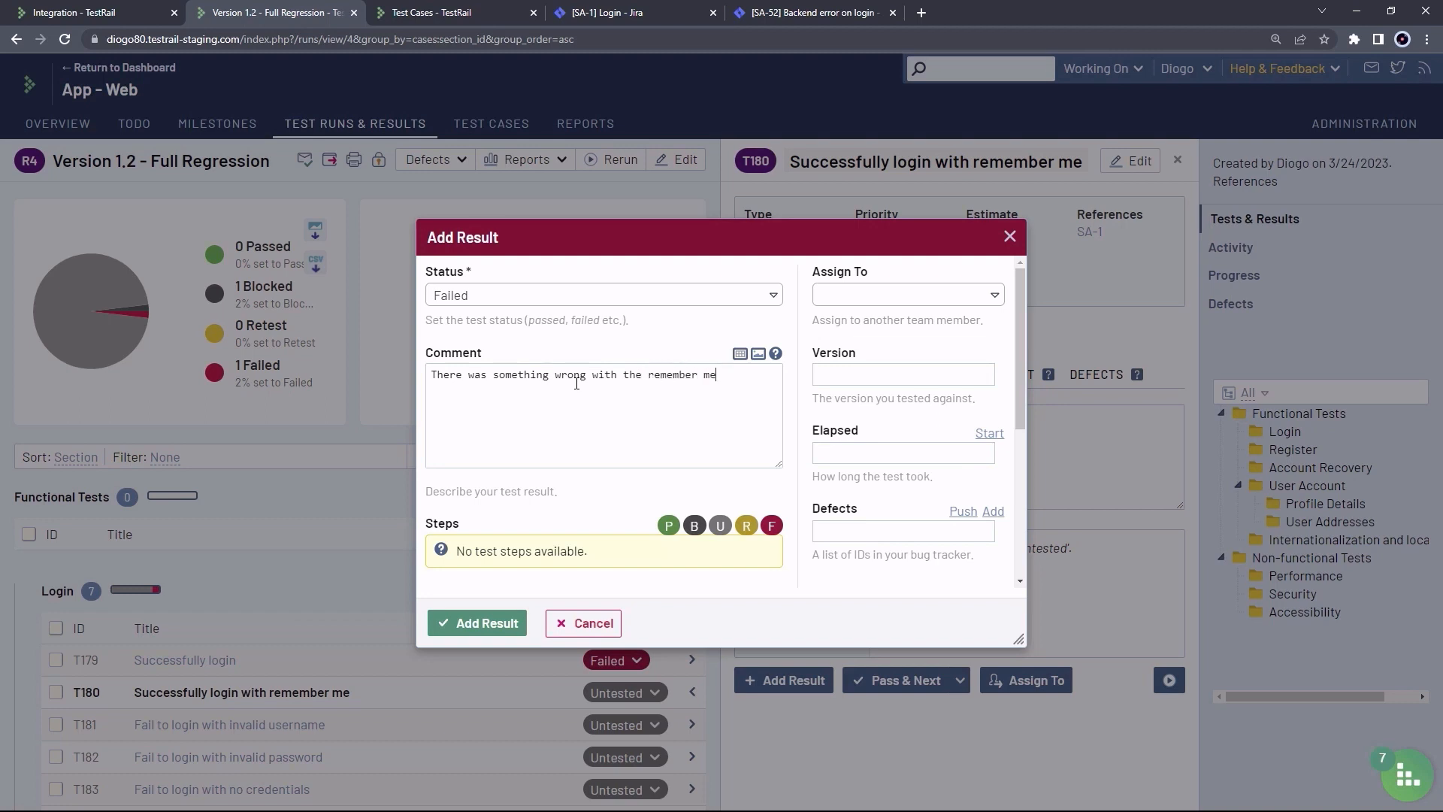
type(" checkbox.")
left_click(890, 530)
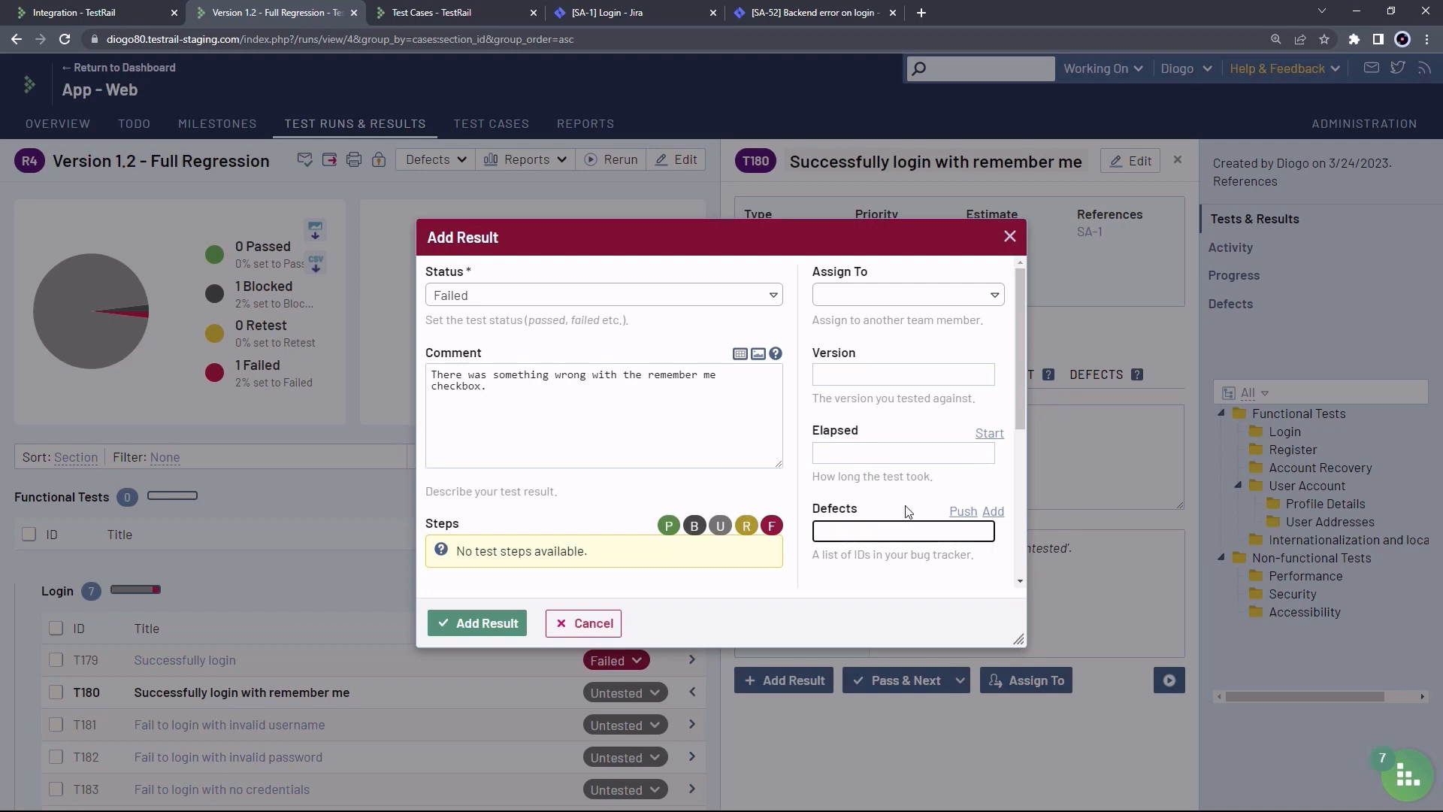
Push a defect titled 'Error on remember me checkbox': Service Account, Bug, impact Significant / Large
left_click(963, 512)
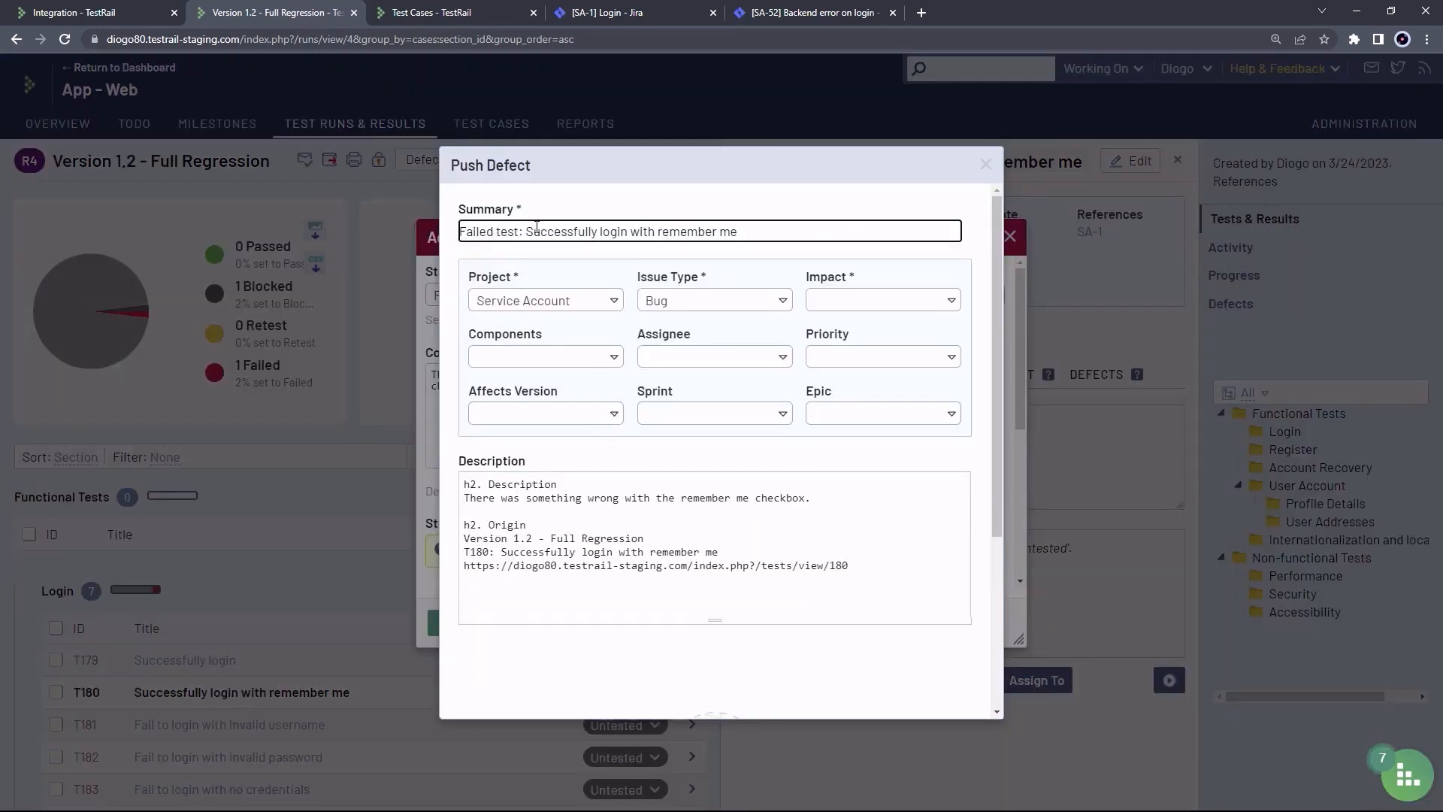
left_click_drag(756, 234, 451, 231)
key("BackSpace")
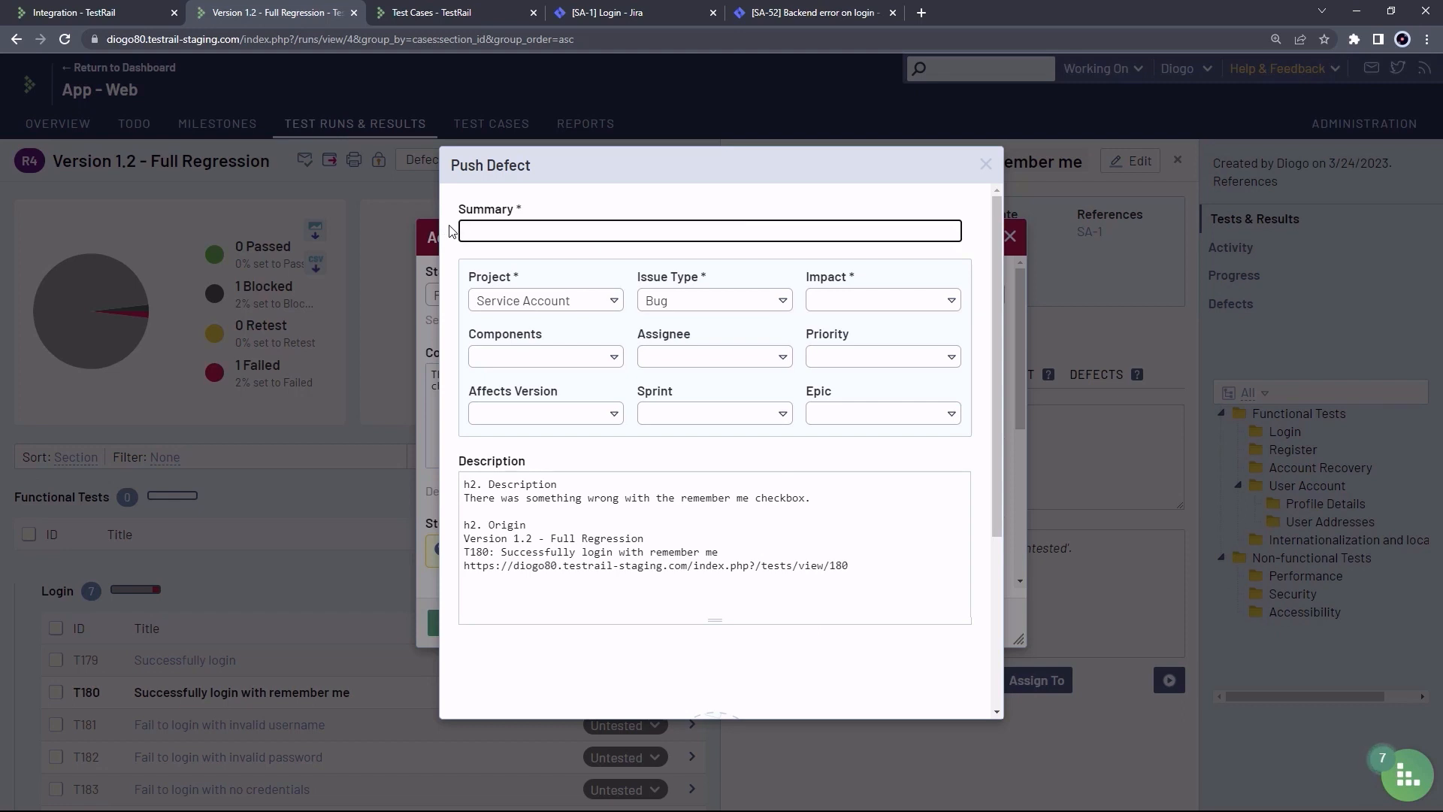
type("Error on remember me checkbox")
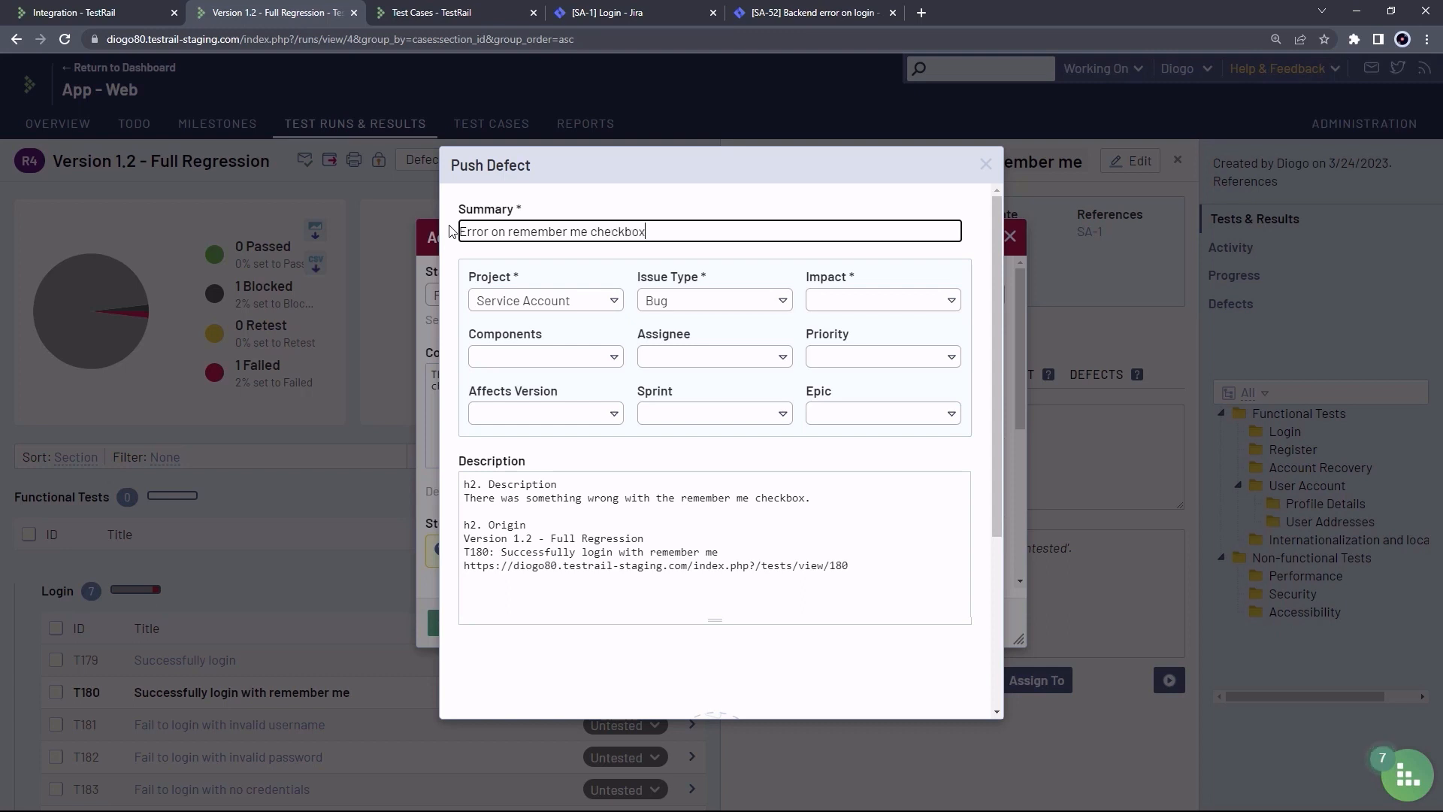
left_click(566, 301)
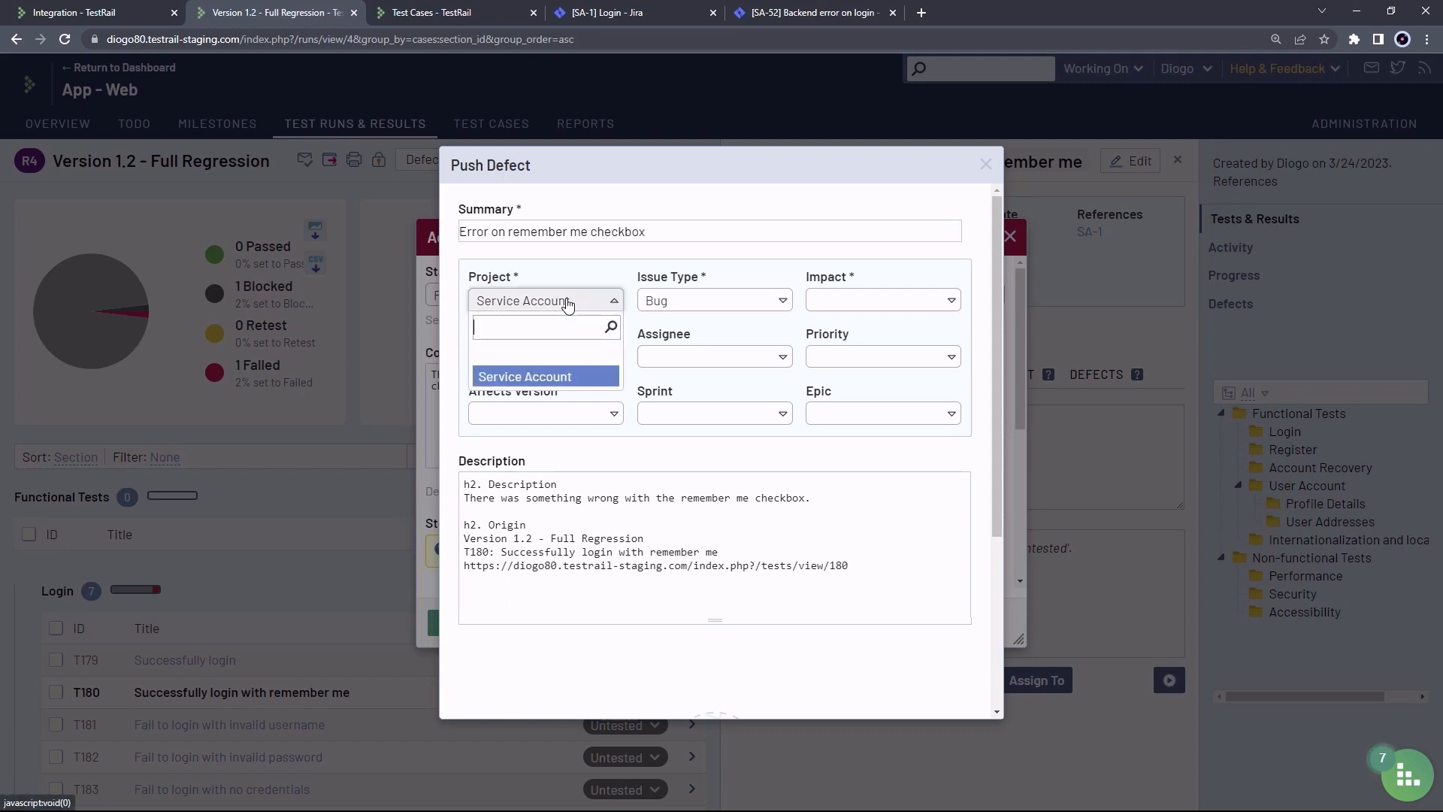
left_click(561, 376)
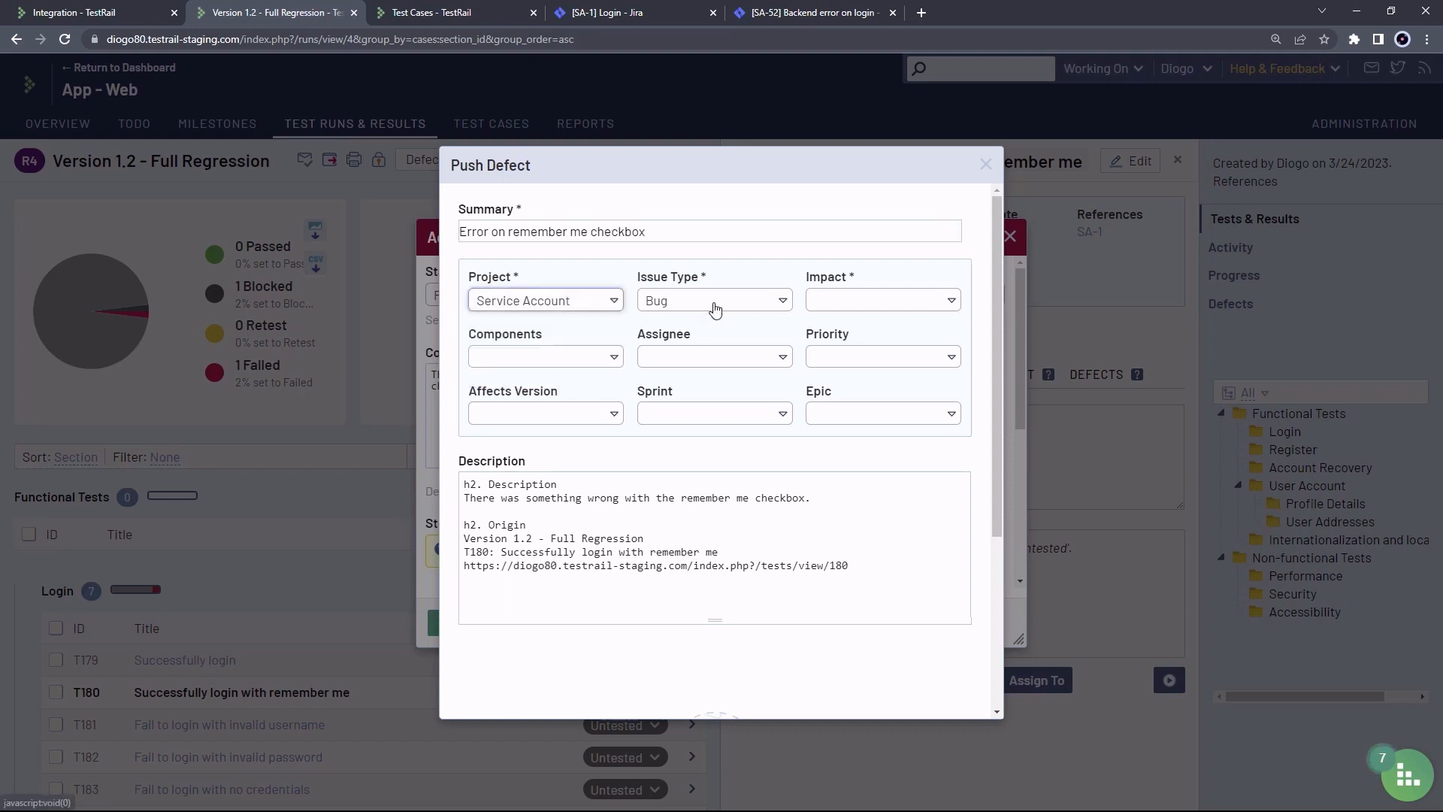
left_click(712, 304)
left_click(710, 305)
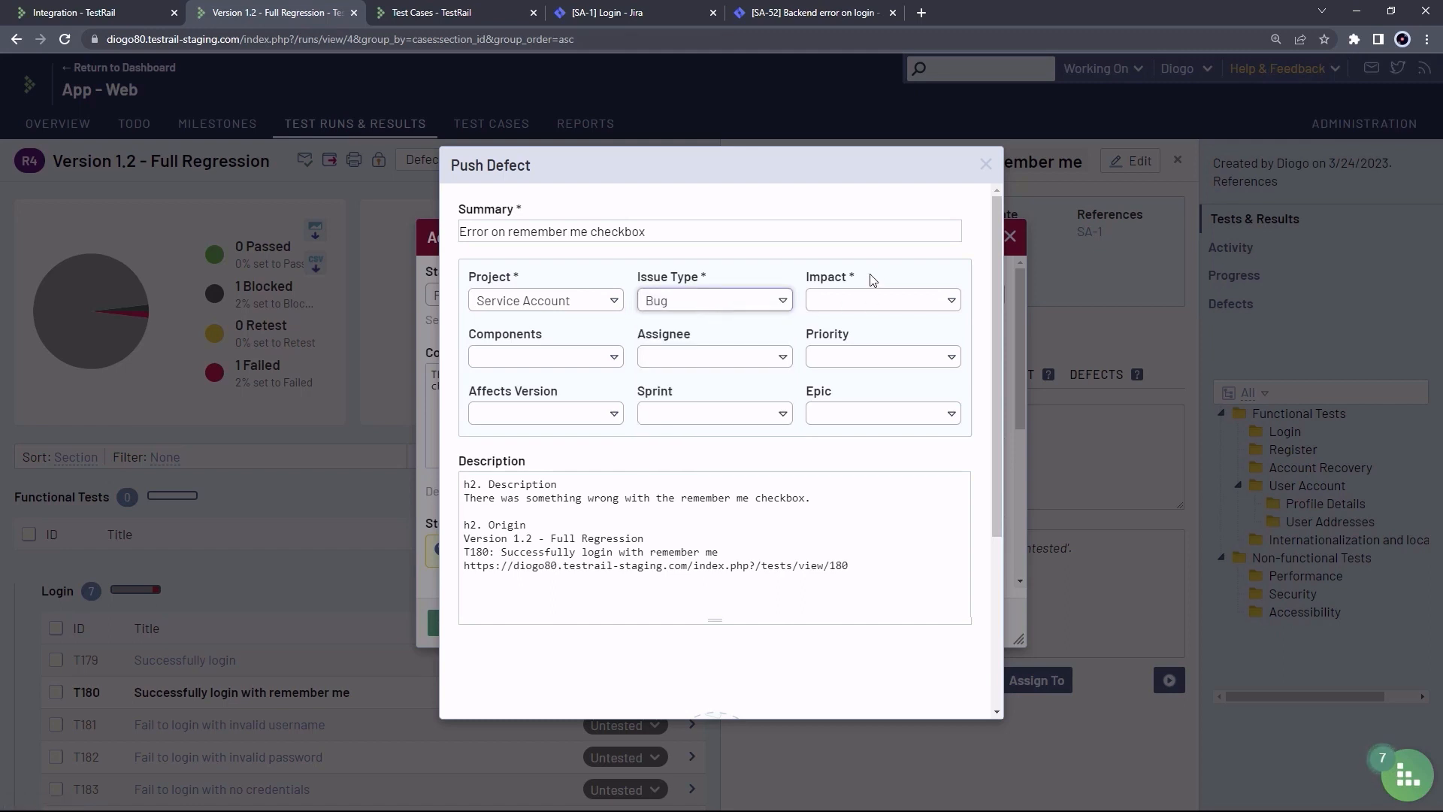
left_click_drag(871, 280, 804, 280)
left_click(866, 281)
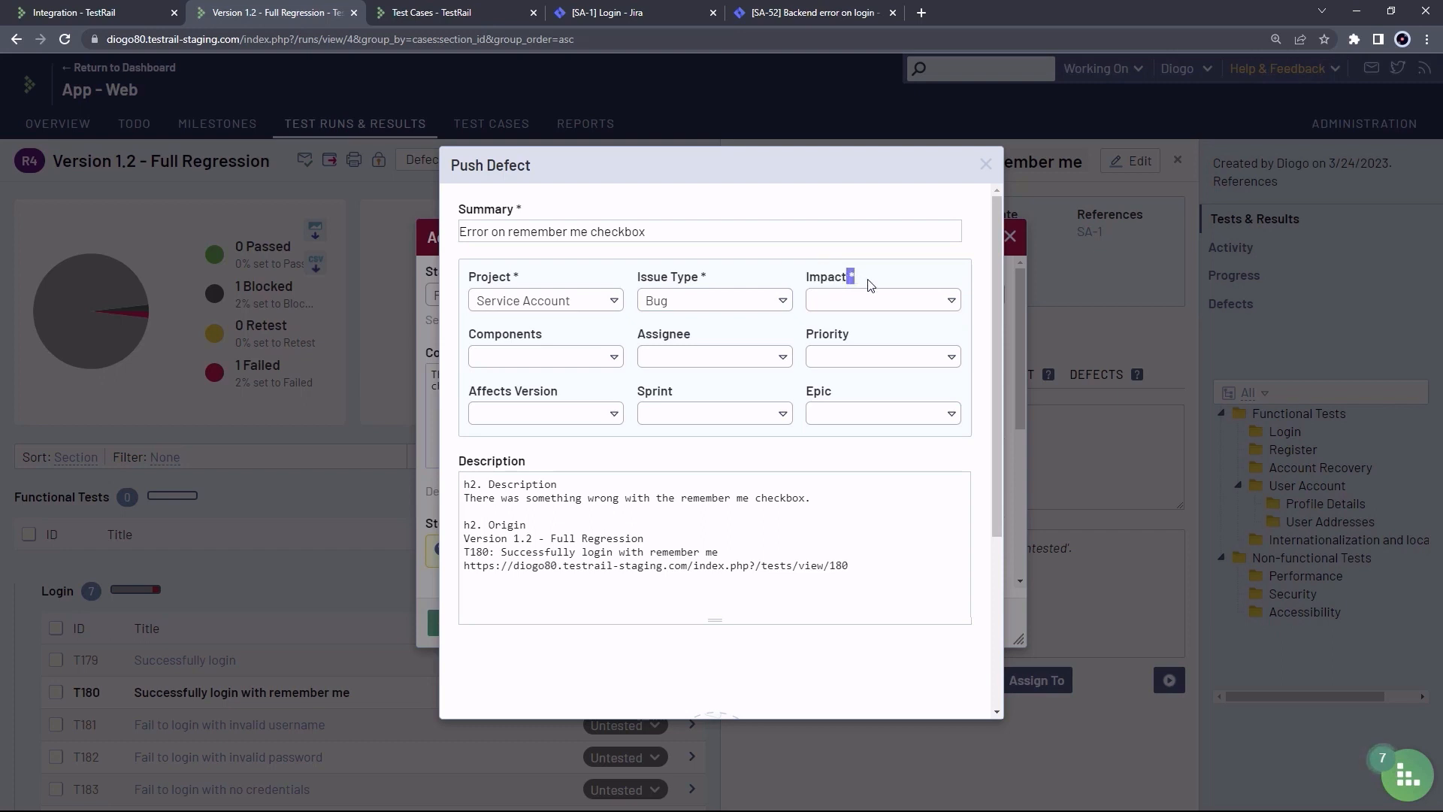
left_click(903, 303)
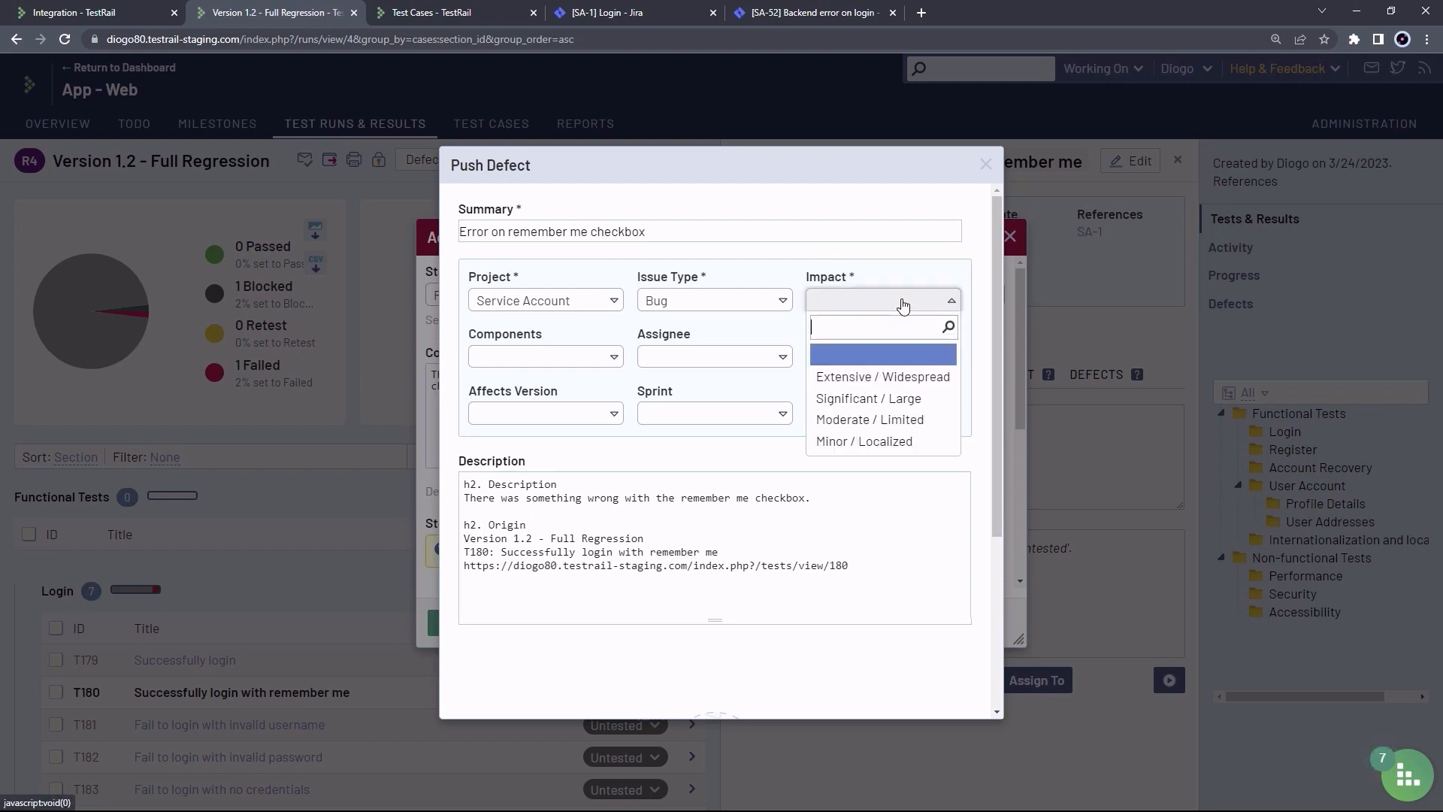
left_click(878, 399)
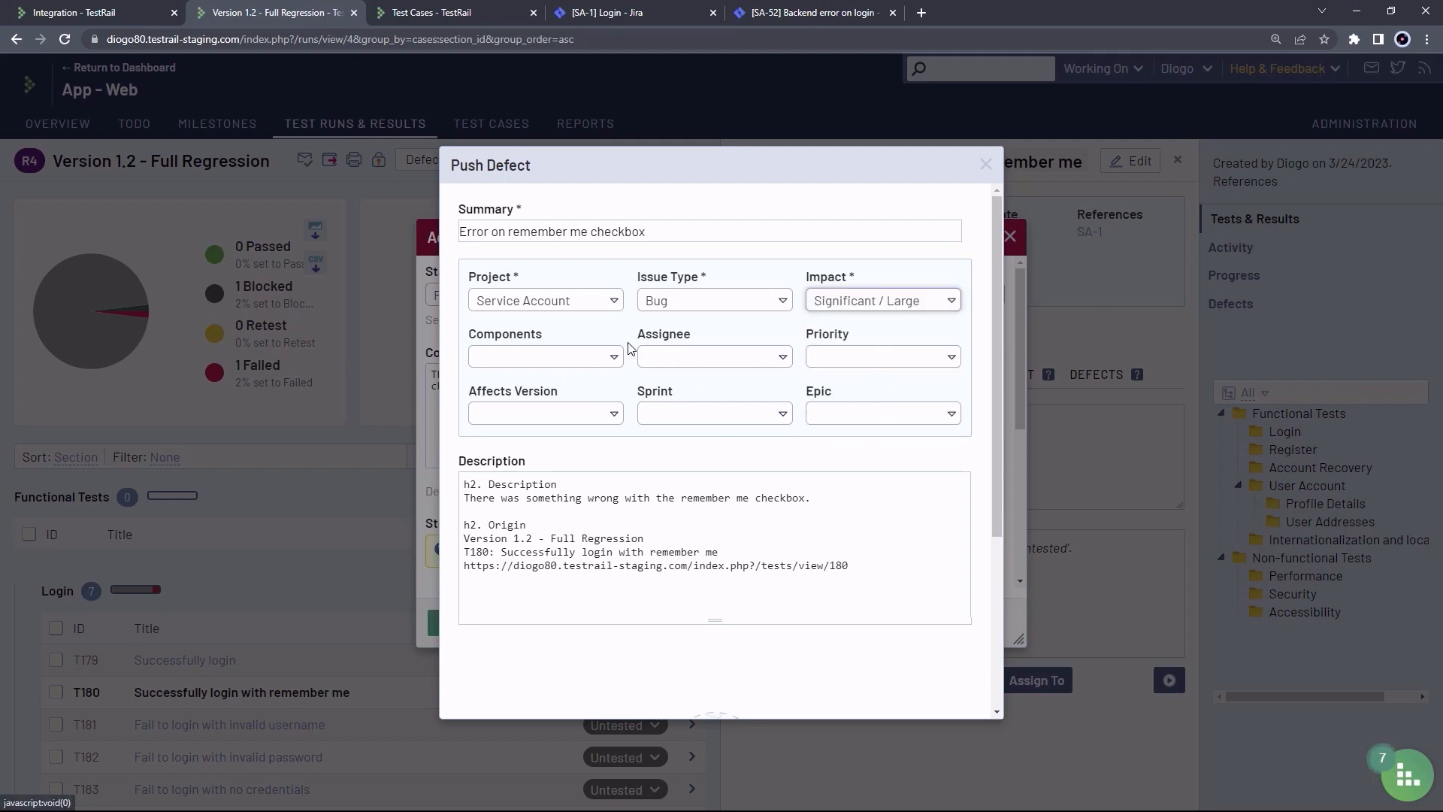
Review the templated description: result comment, Origin run name, test title and link
left_click(503, 486)
left_click_drag(466, 498, 818, 498)
left_click(821, 499)
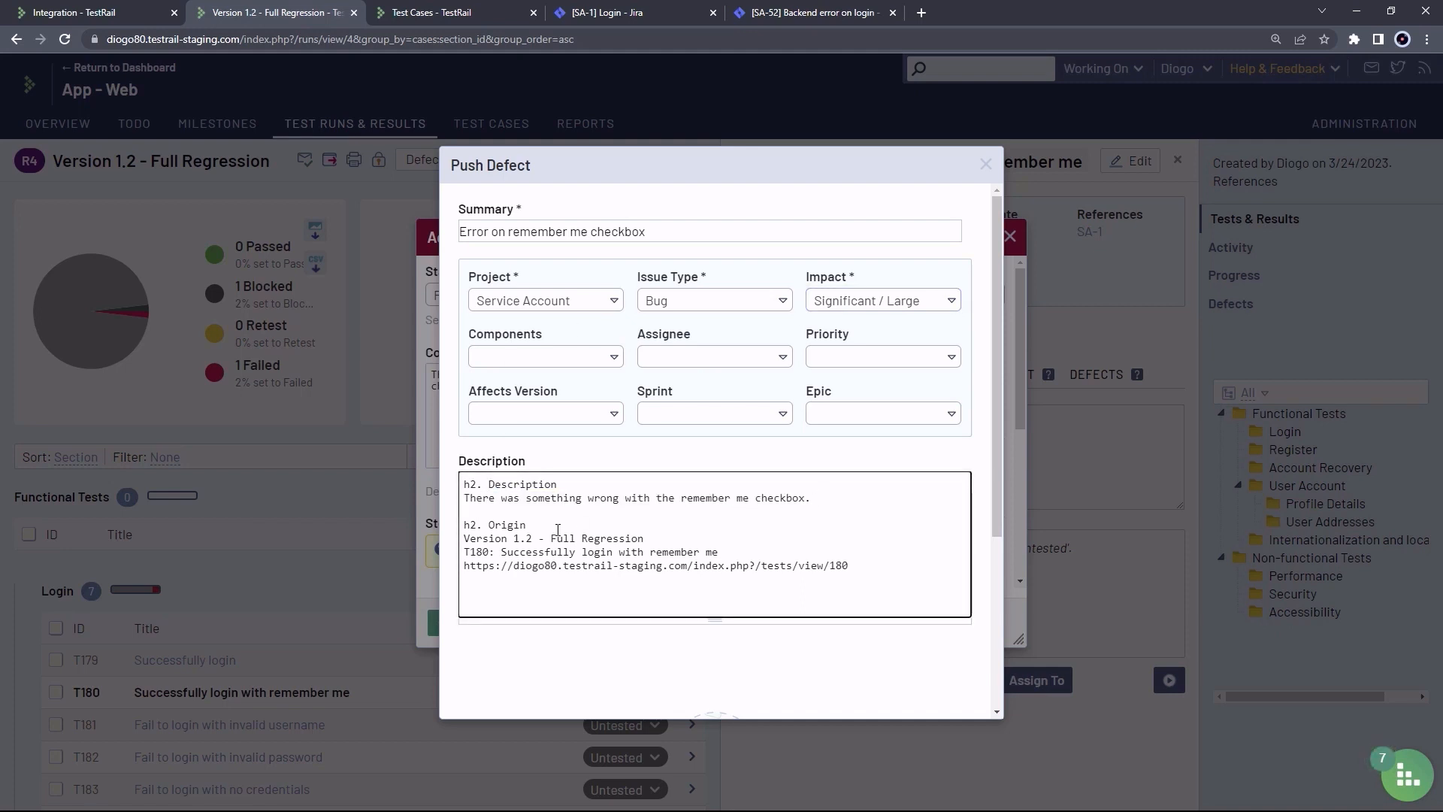
double_click(491, 524)
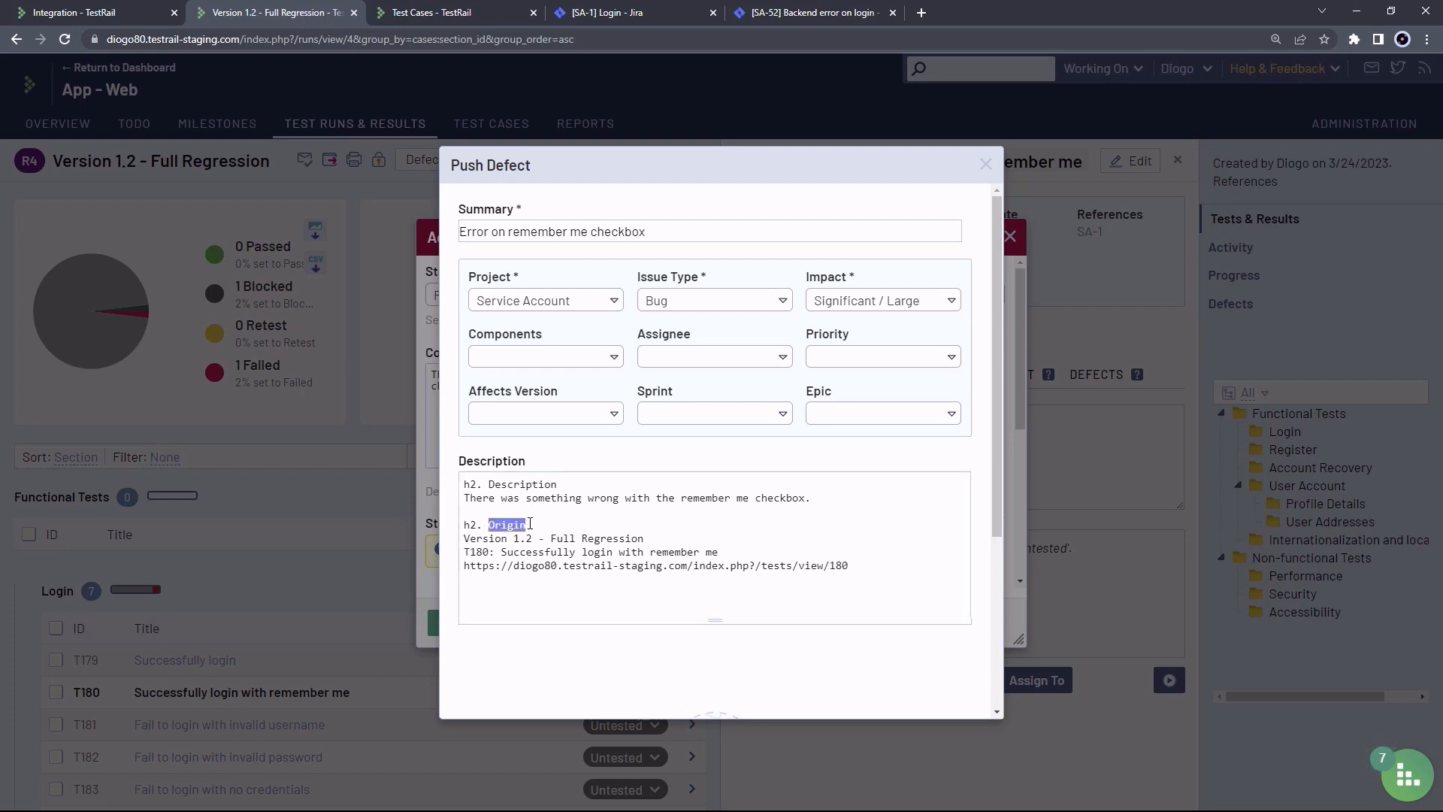
left_click(517, 538)
left_click_drag(660, 540, 718, 552)
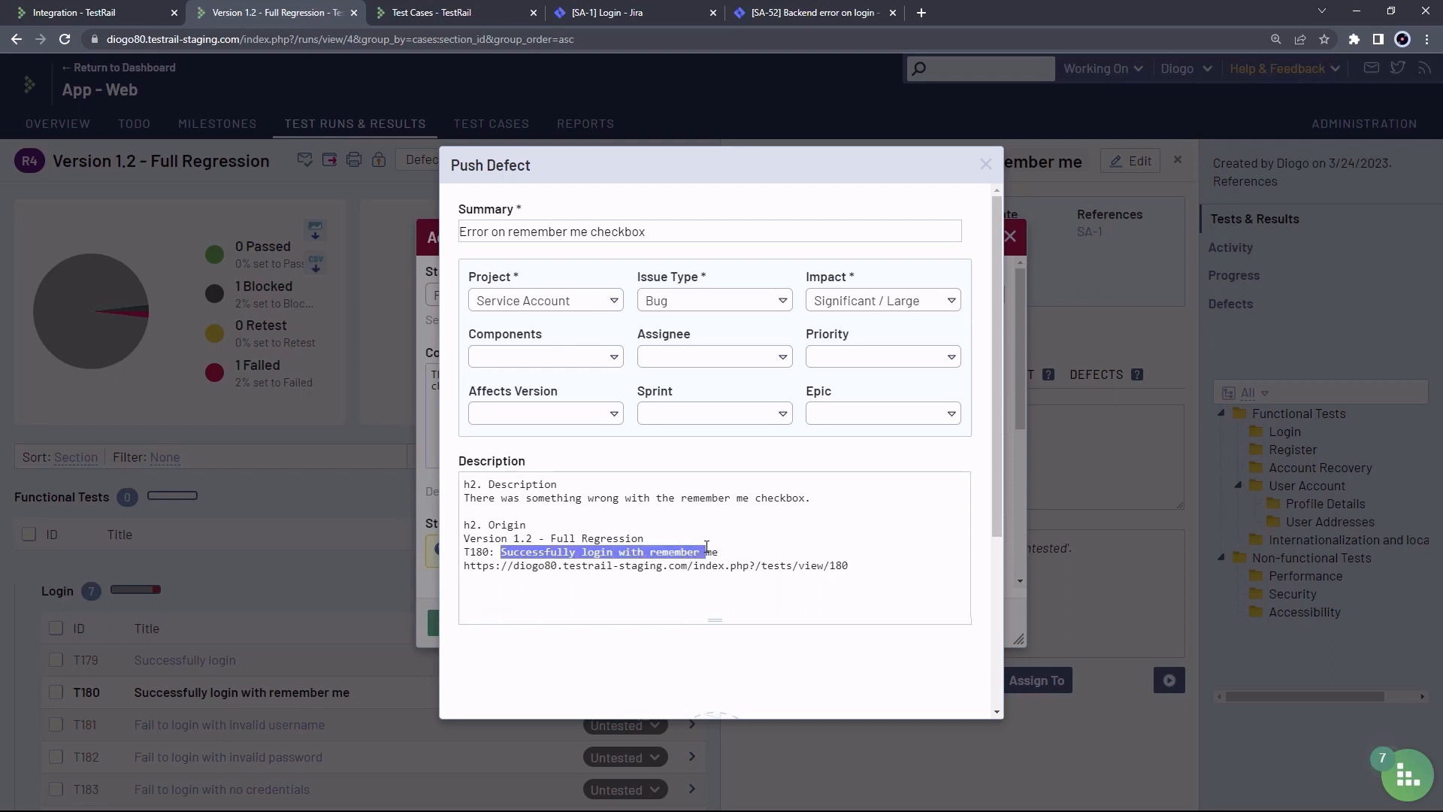
left_click(831, 565)
left_click_drag(863, 565, 461, 567)
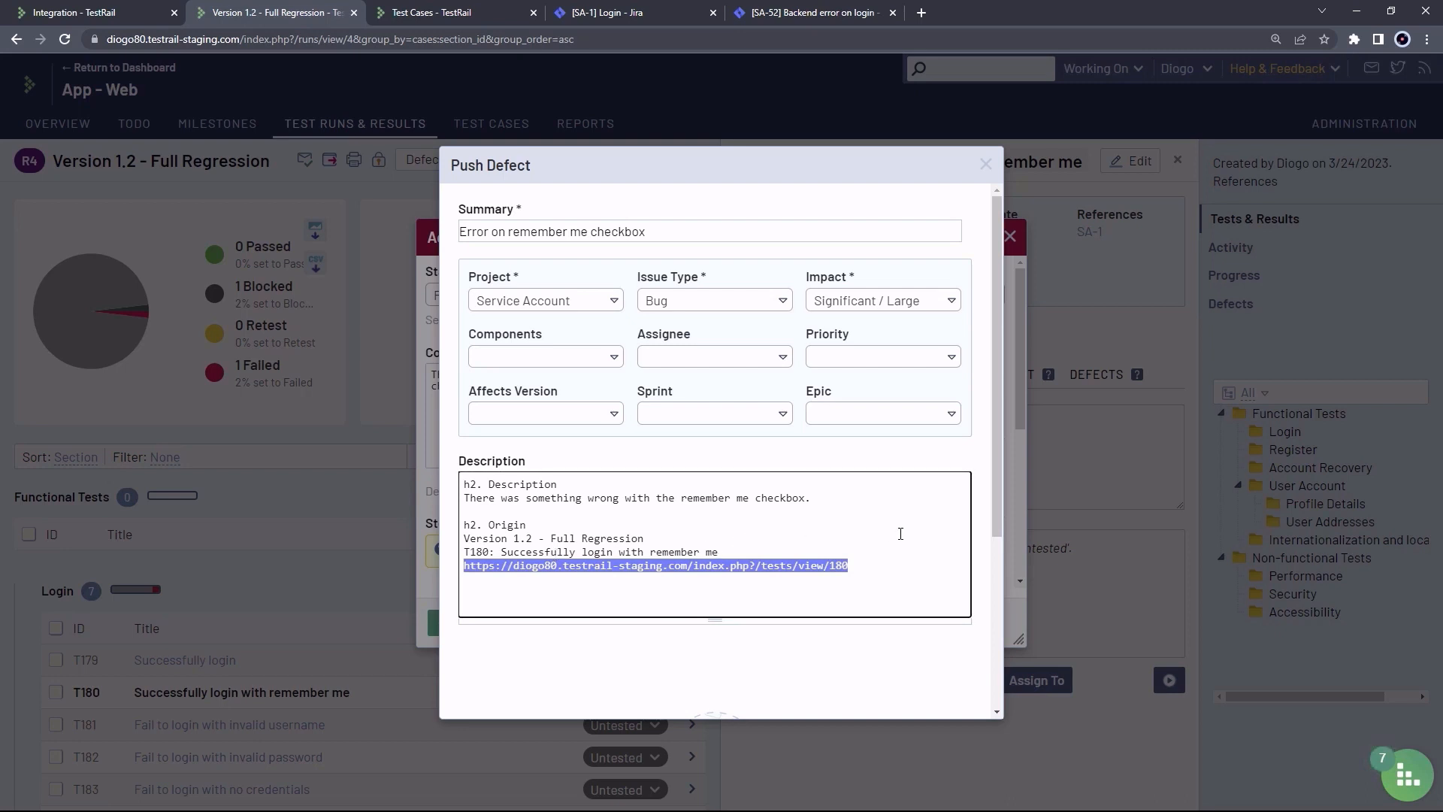
scroll(894, 526, "down", 3)
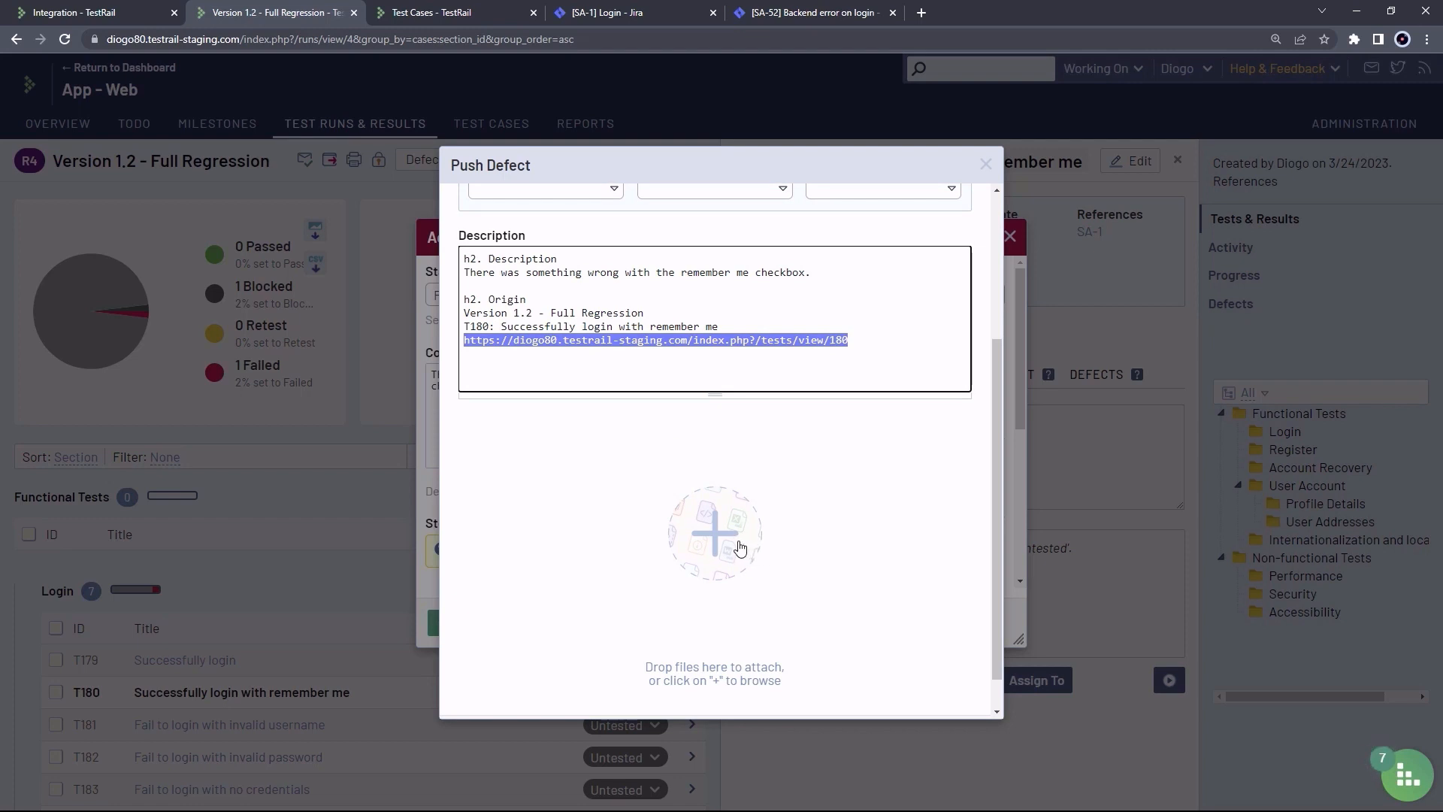
scroll(682, 468, "down", 1)
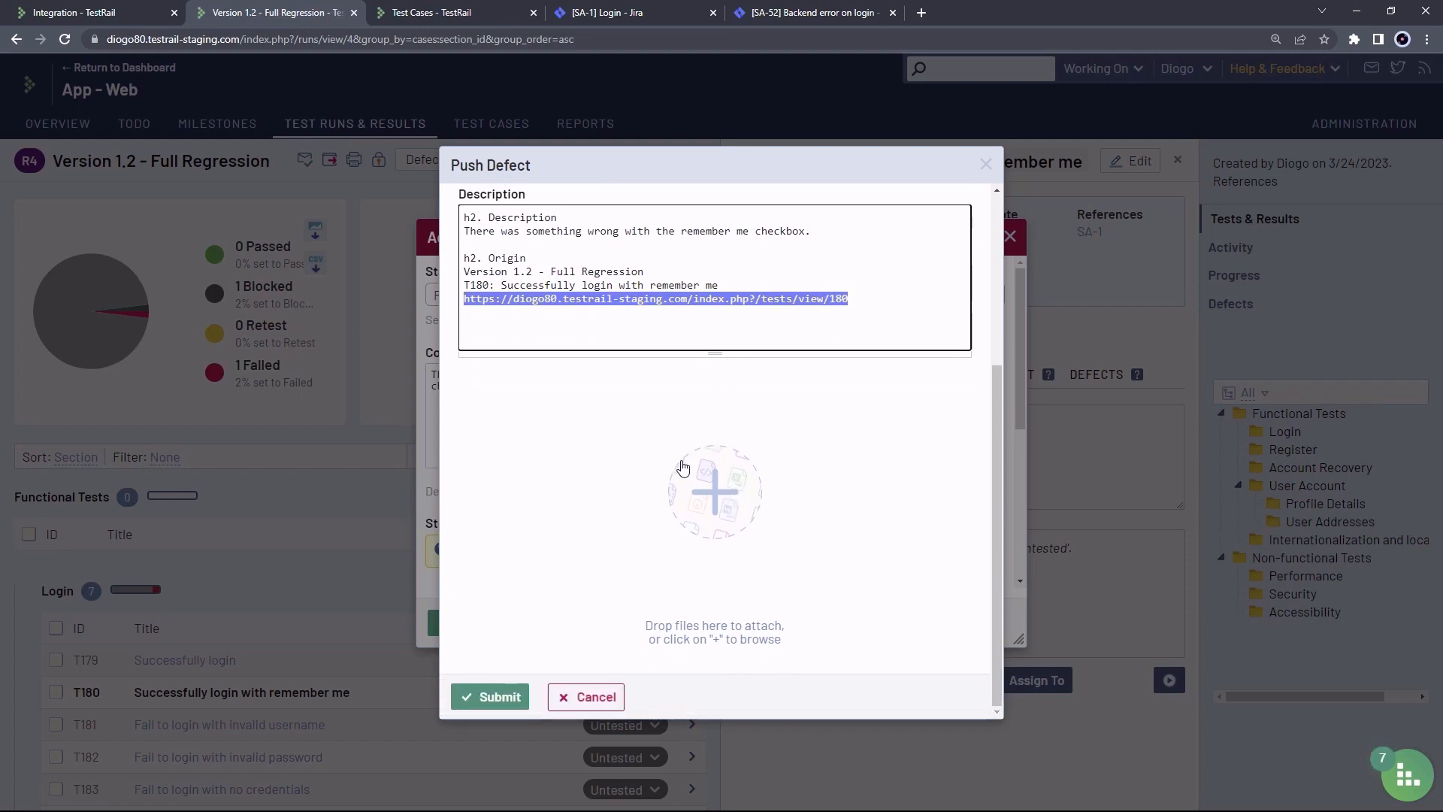
Submit the defect as SA-59 and save T180's Failed result linked to it
left_click(490, 693)
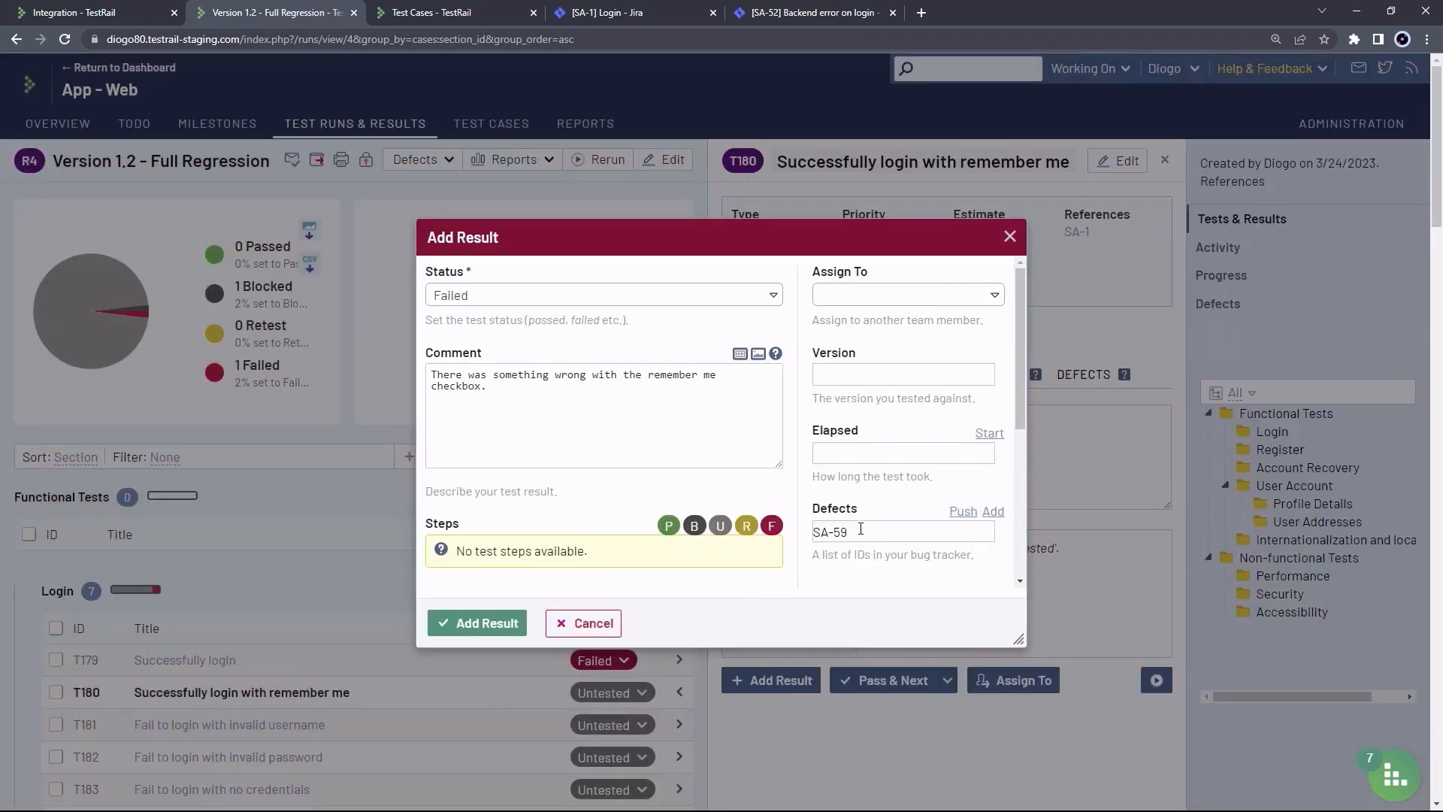
left_click_drag(840, 532, 815, 532)
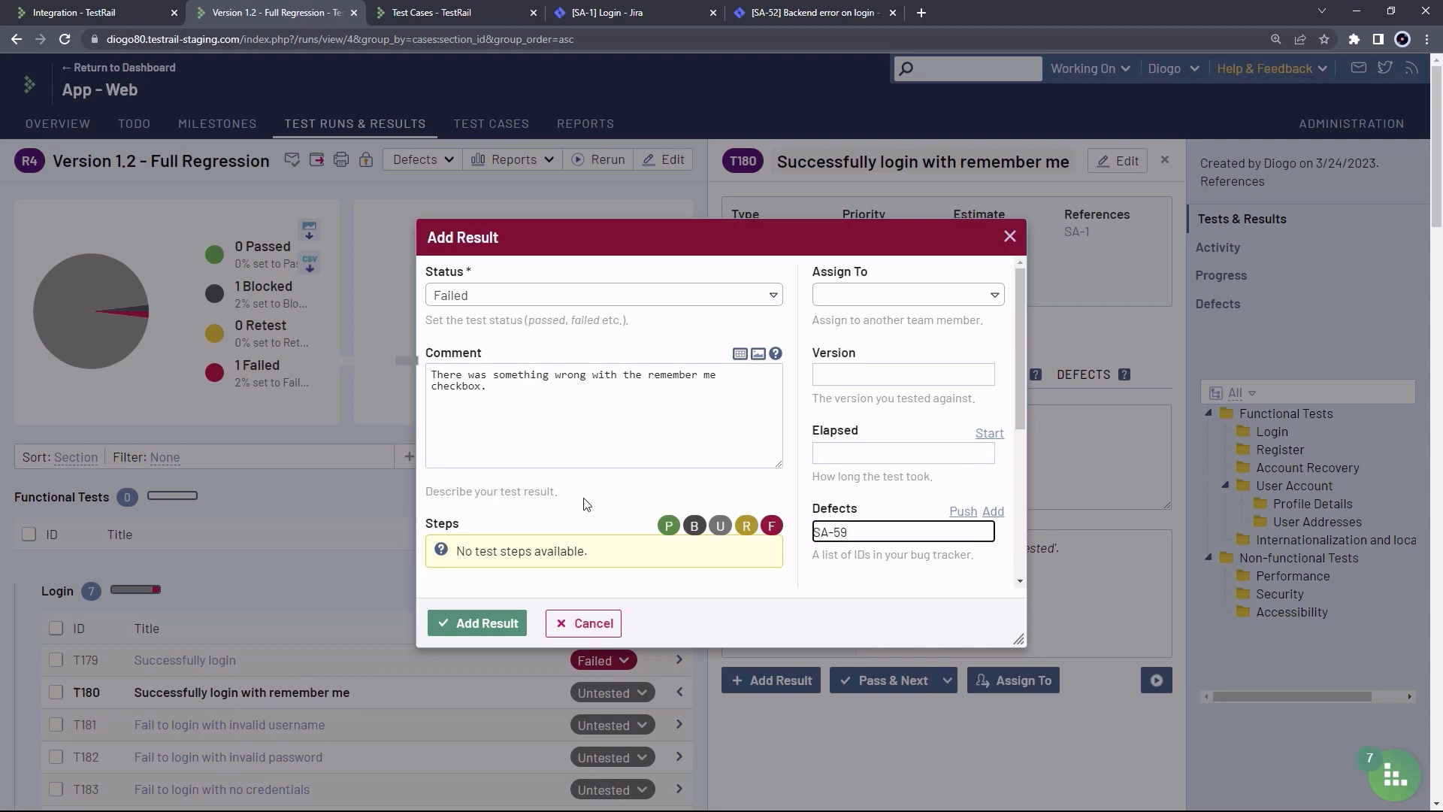
left_click(495, 624)
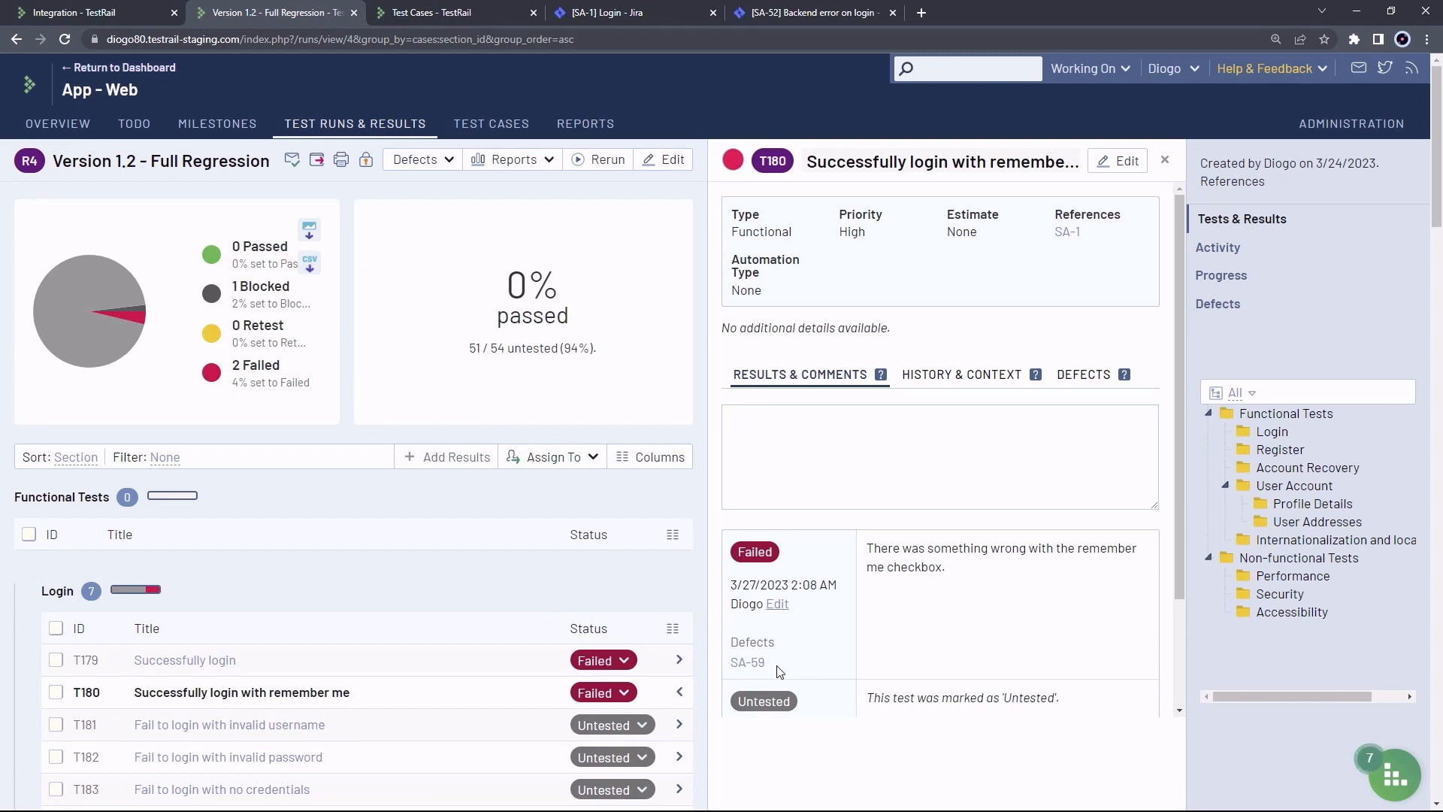
Edit defect SA-59 to change its impact to Minor / Localized
mouse_move(759, 667)
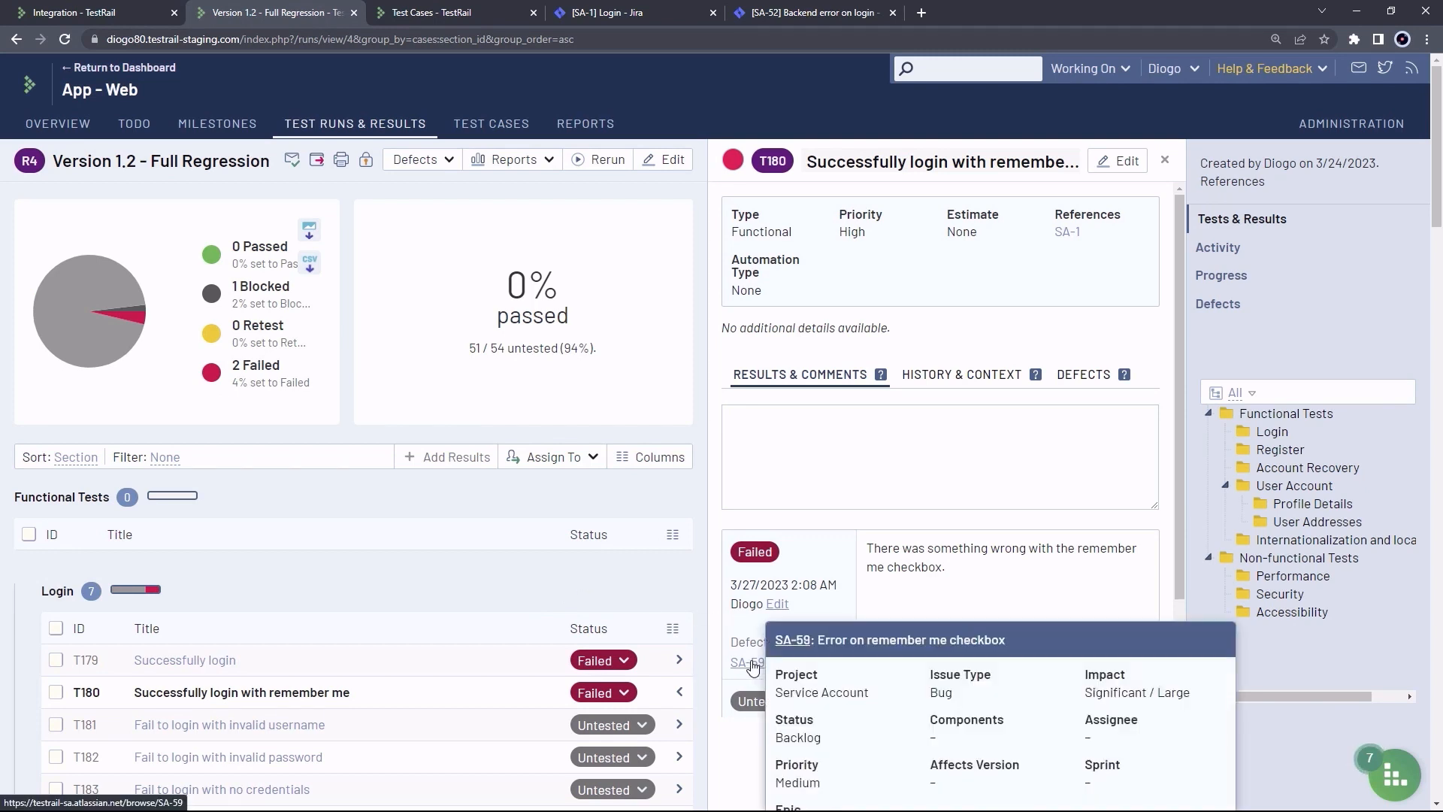
scroll(959, 692, "down", 4)
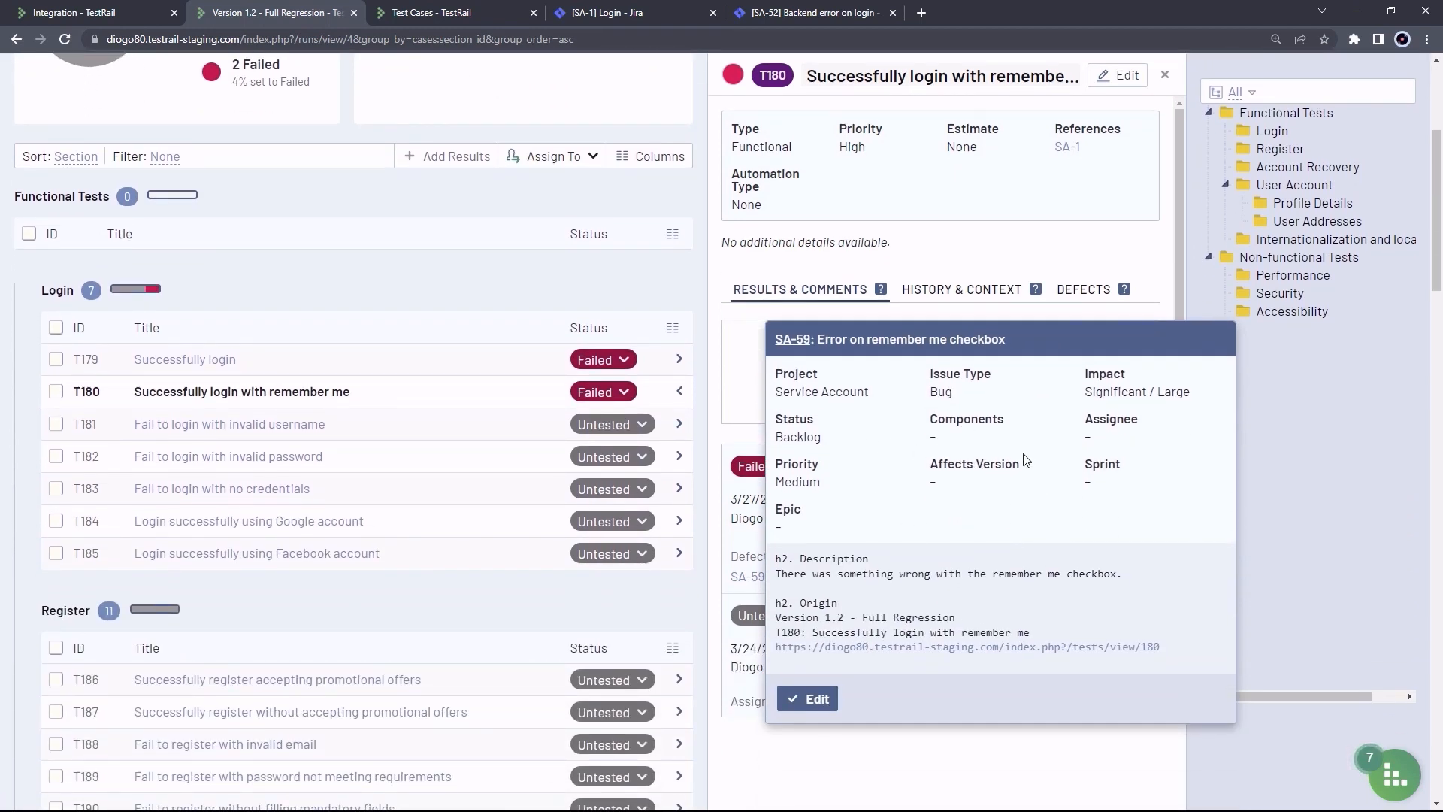
left_click(814, 703)
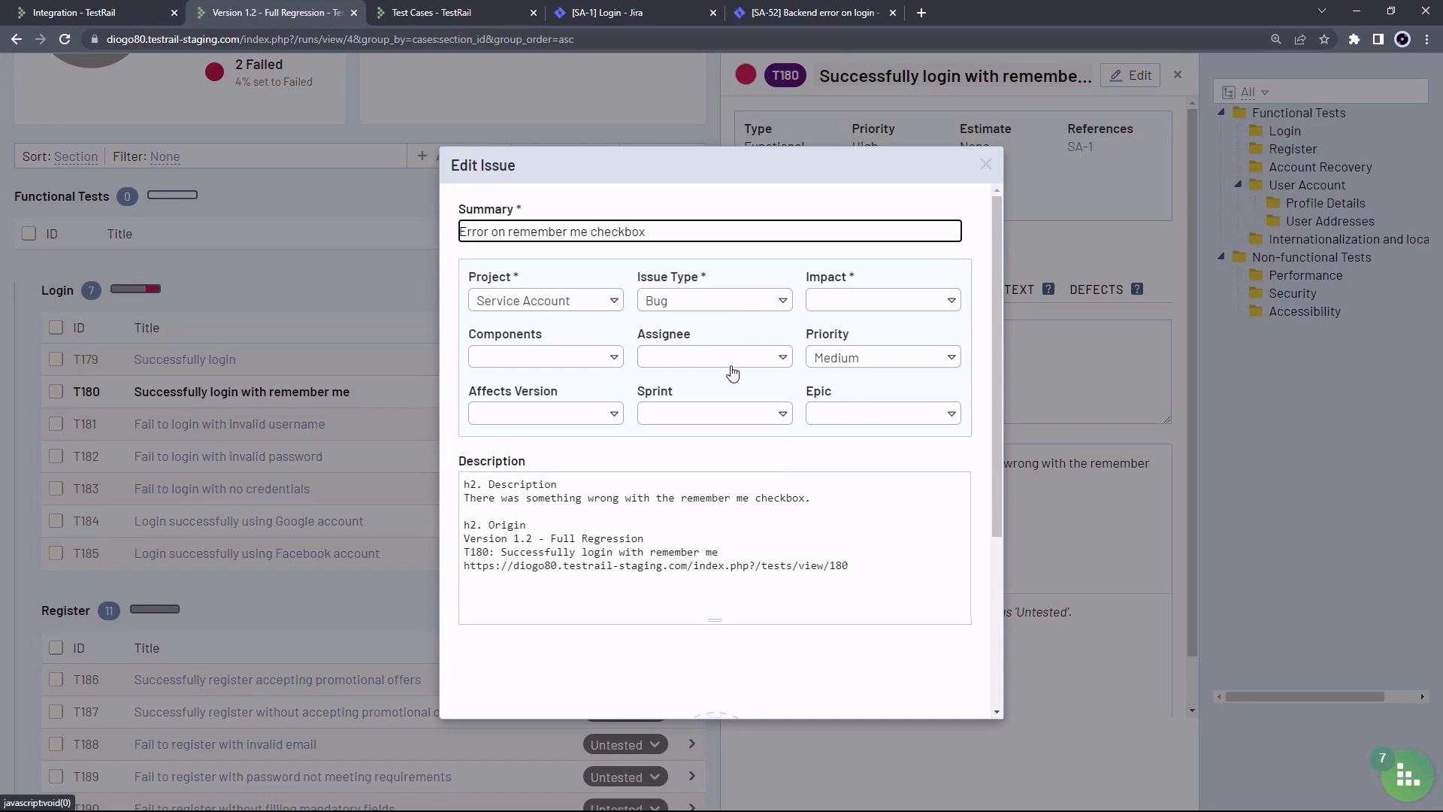
left_click(848, 310)
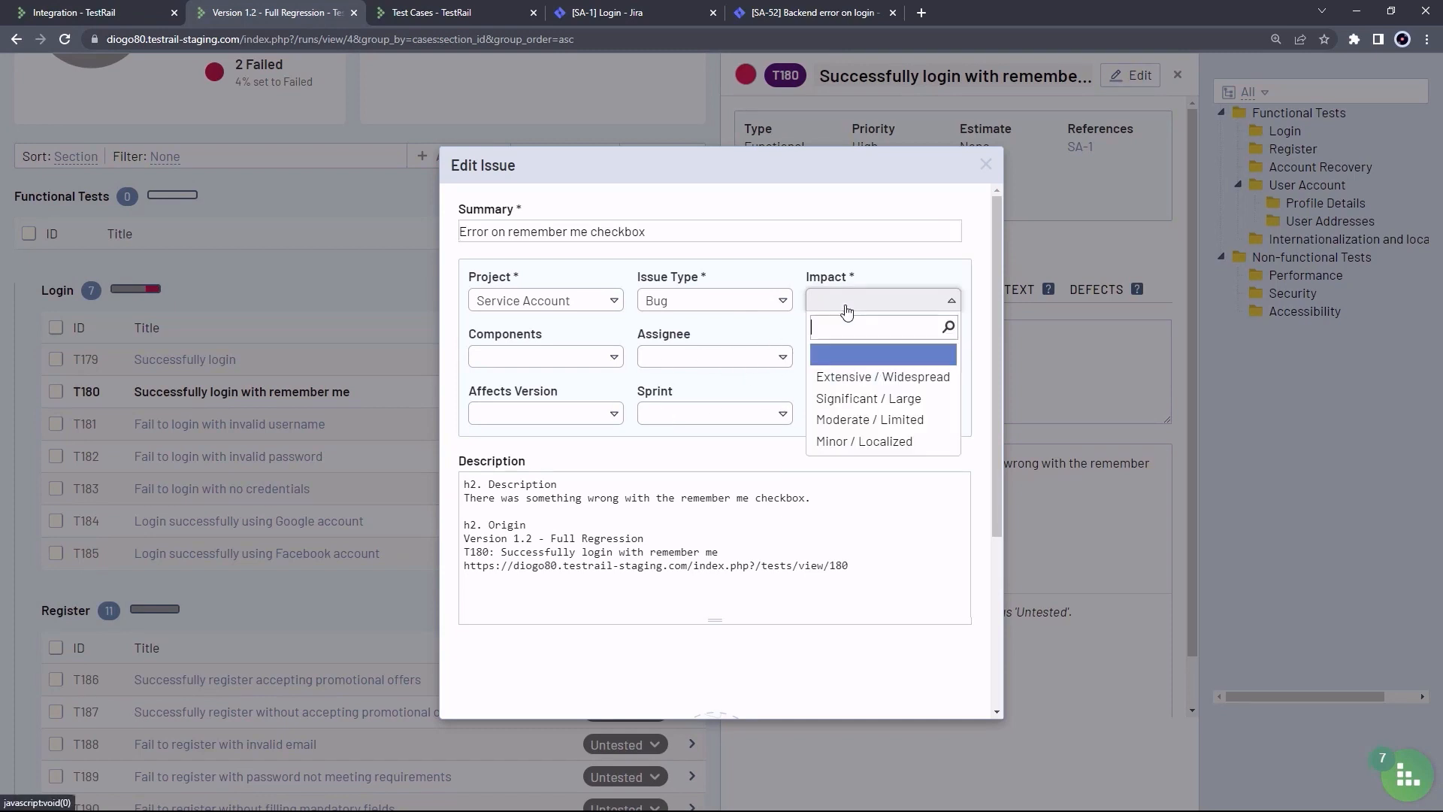
left_click(882, 443)
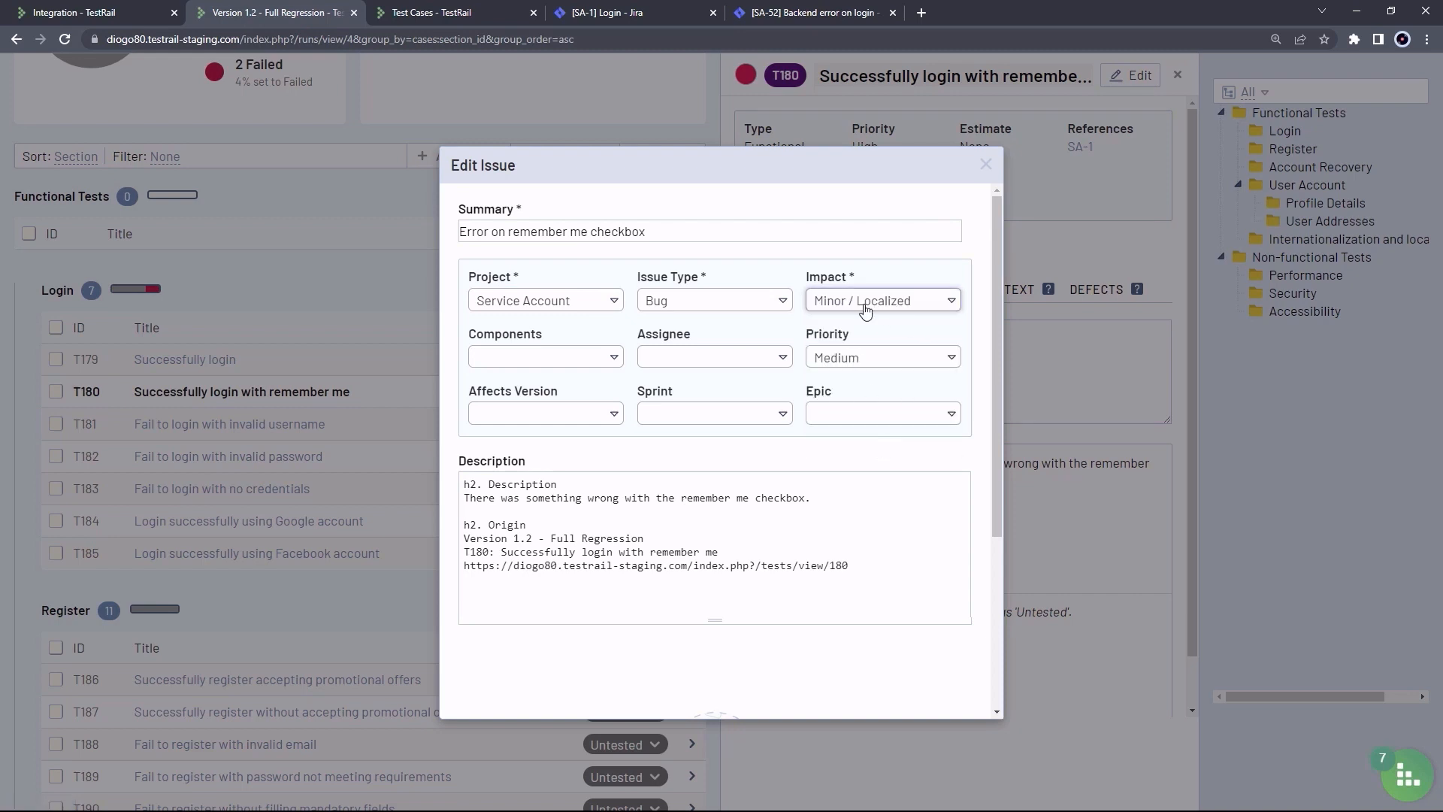
scroll(970, 461, "down", 4)
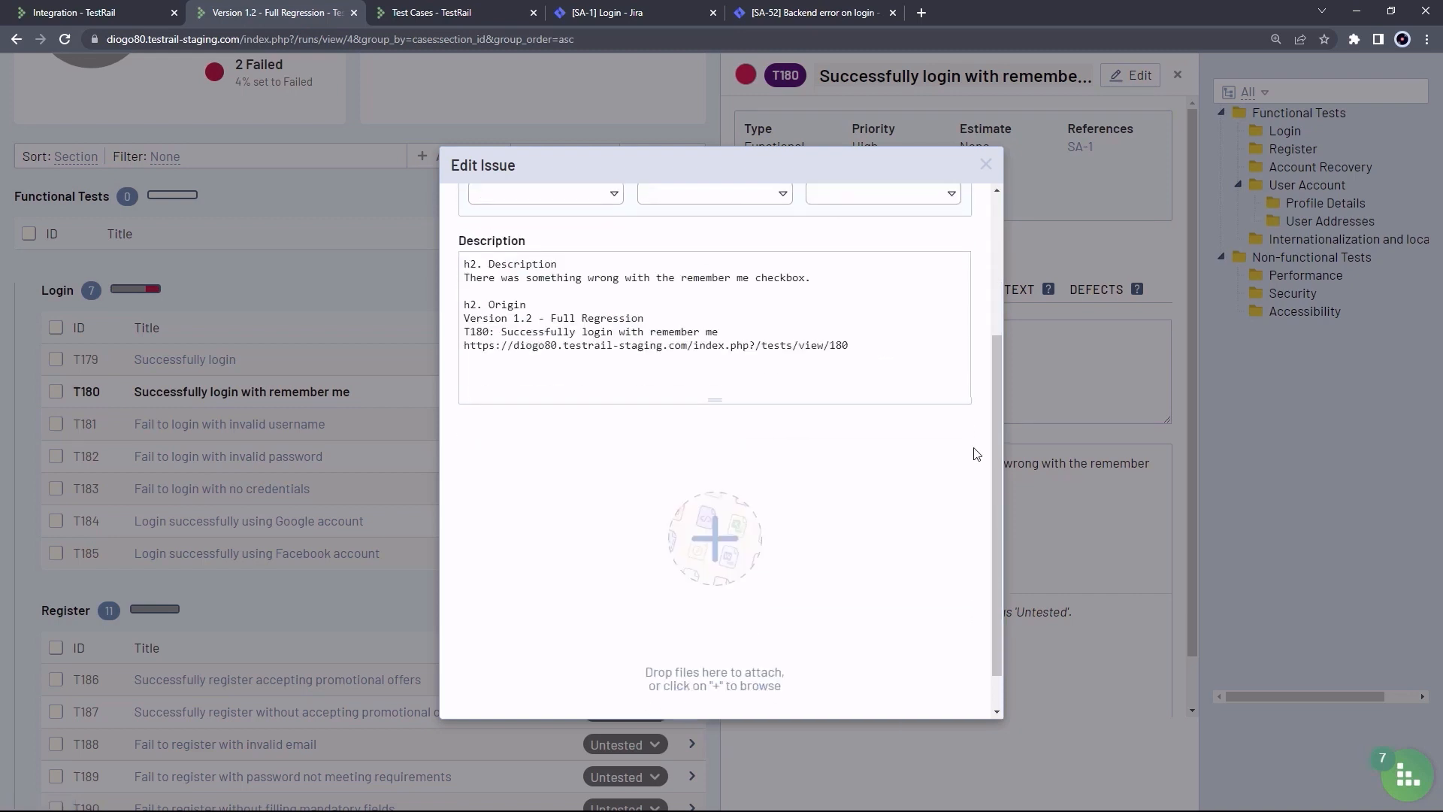
left_click(516, 697)
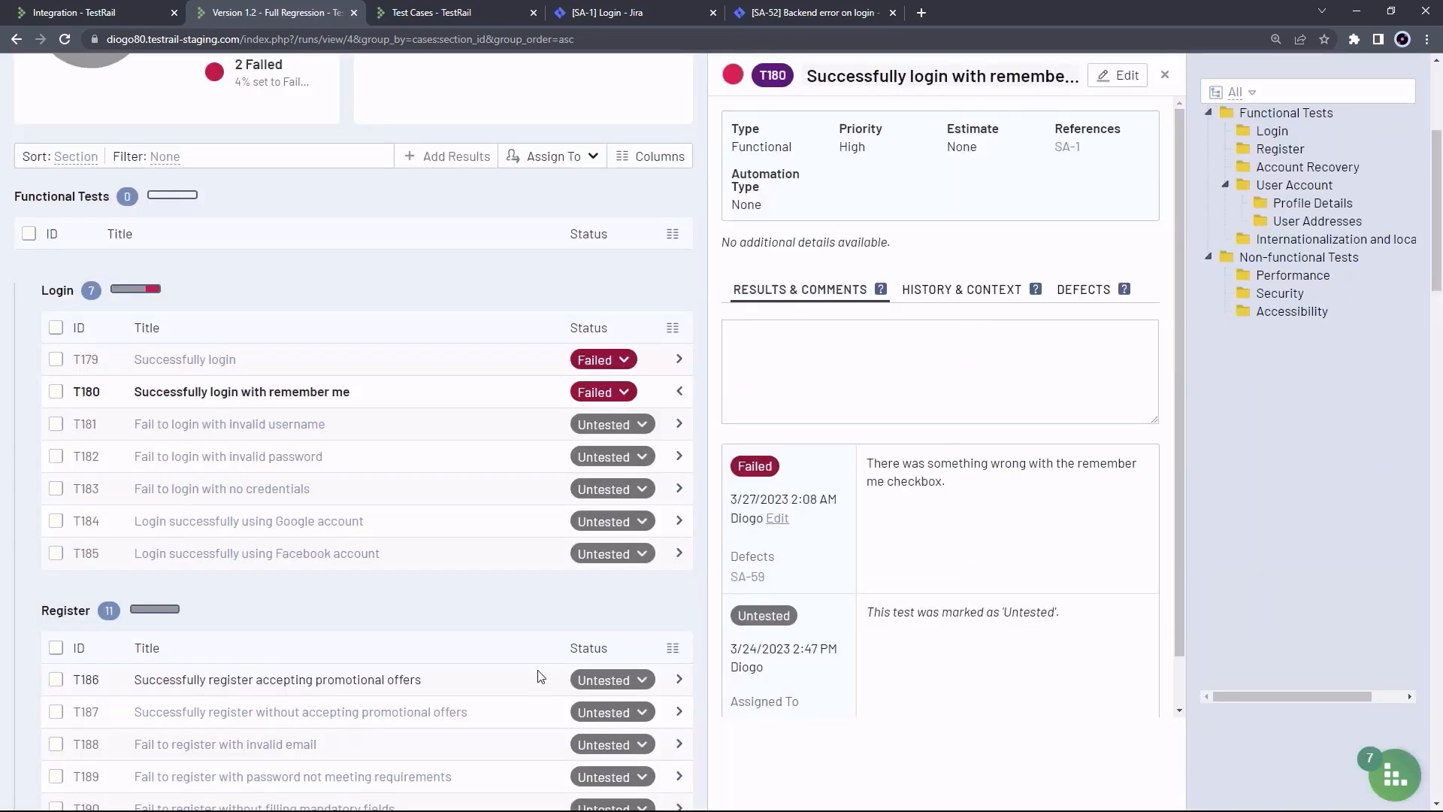
Open the SA-59 defect link in a new background browser tab
scroll(835, 515, "down", 2)
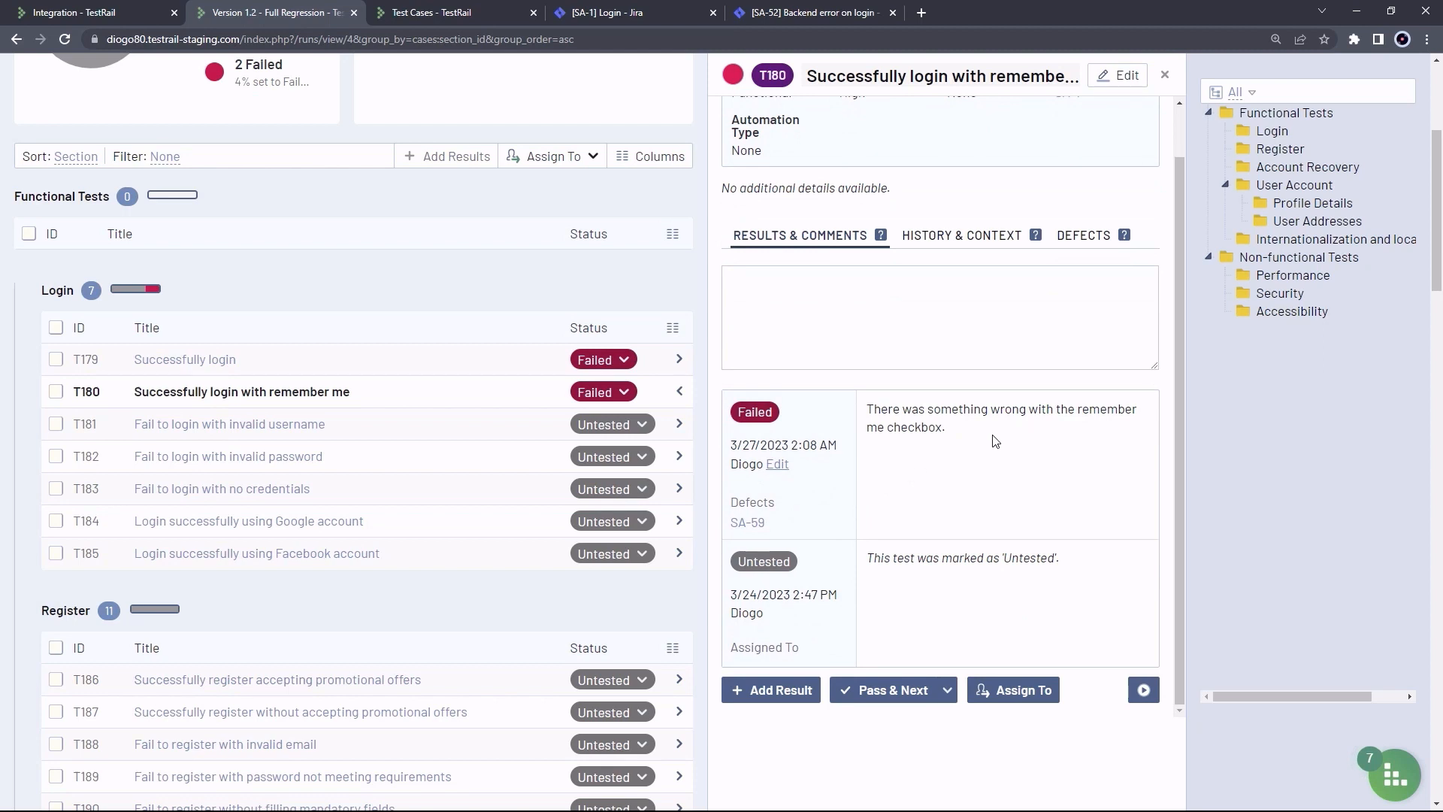
mouse_move(750, 530)
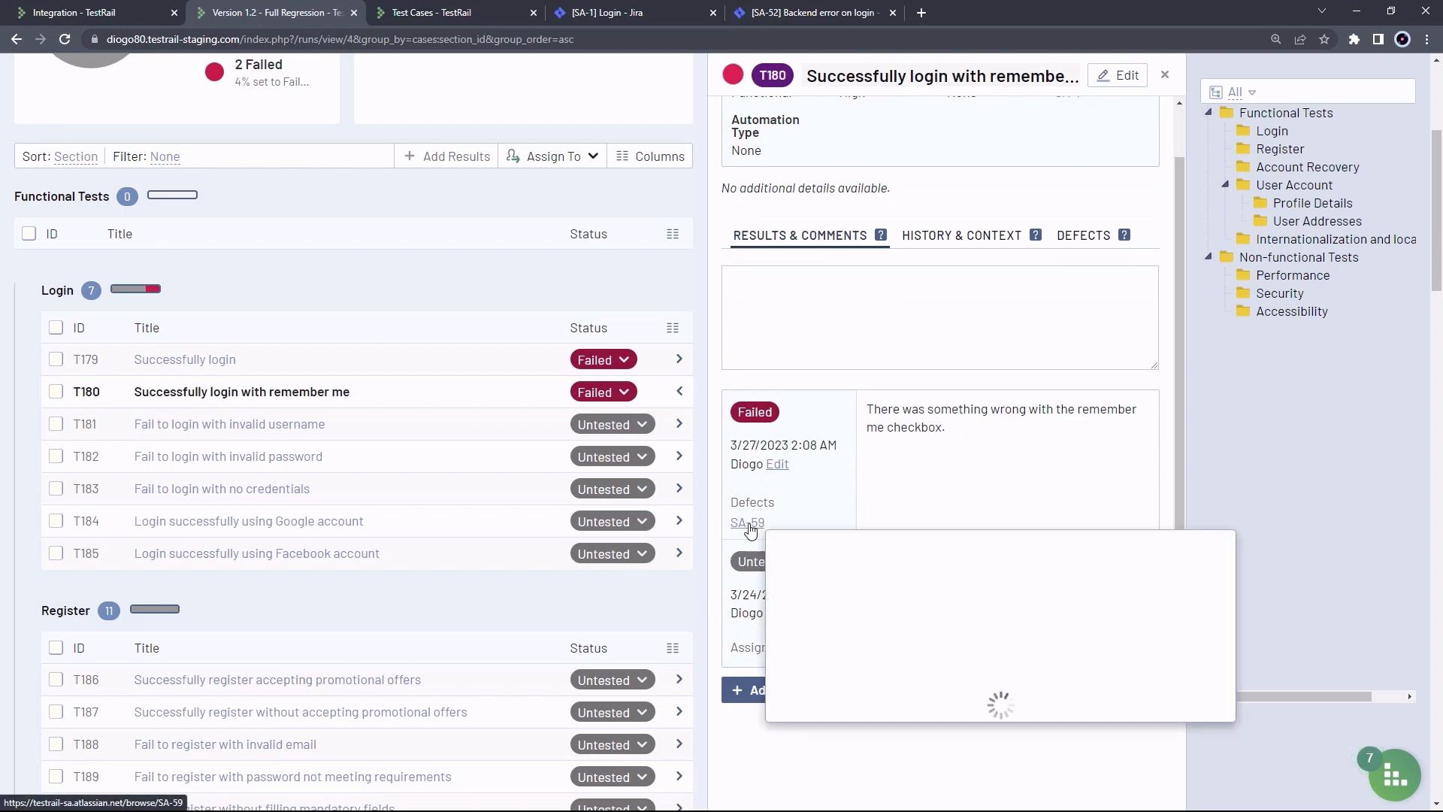
middle_click(750, 530)
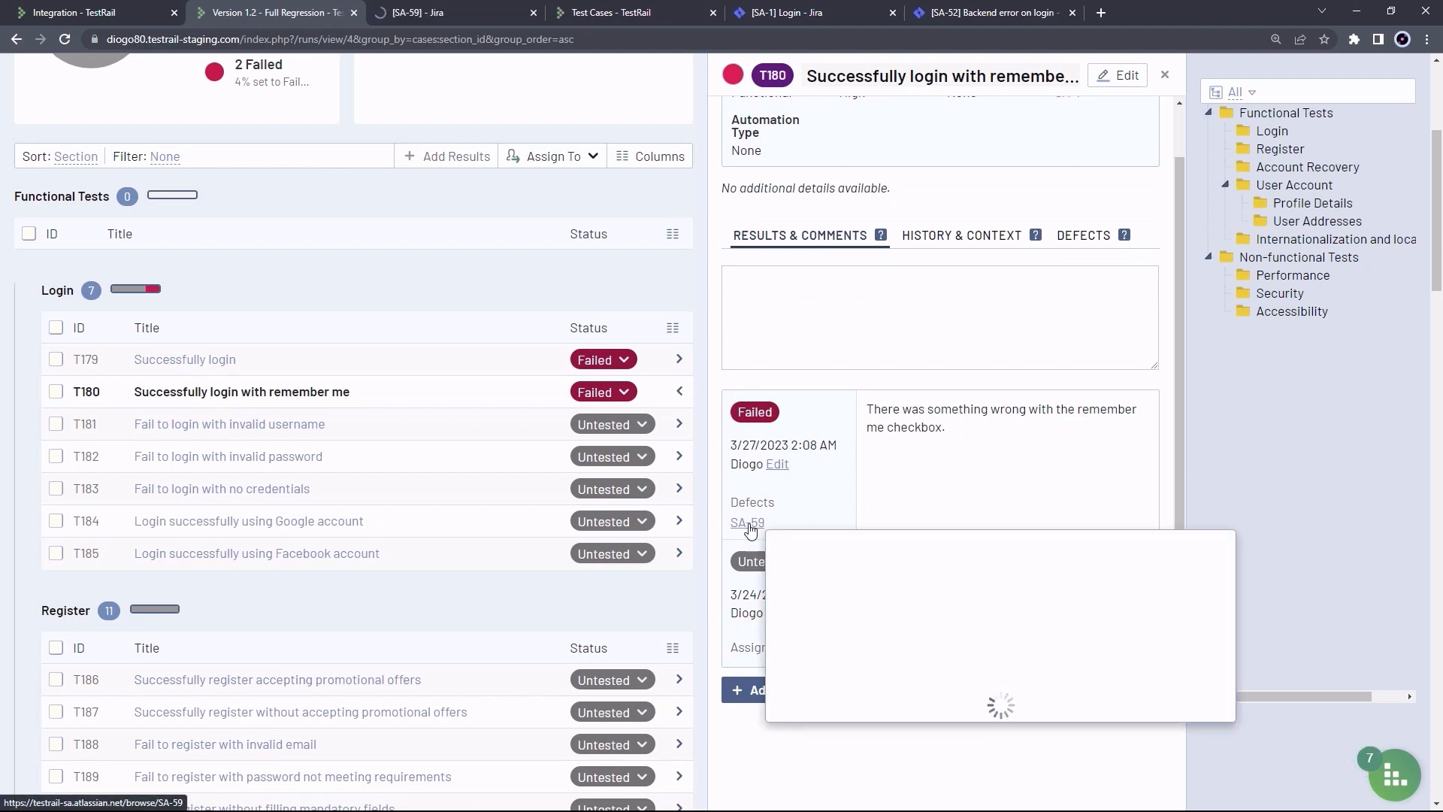
Check SA-59's Origin section in Jira, then return to the Version 1.2 - Full Regression run
left_click(425, 12)
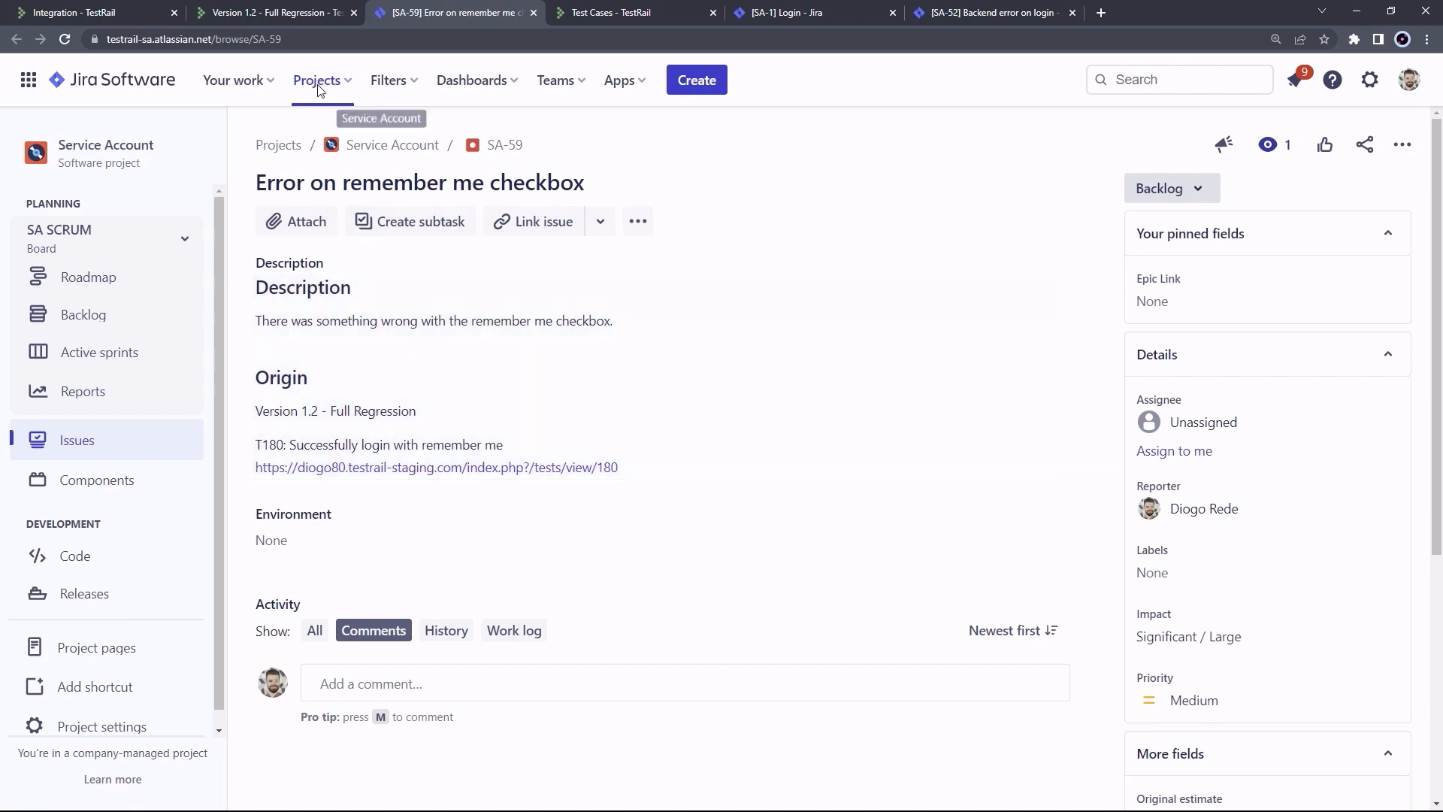
left_click(271, 12)
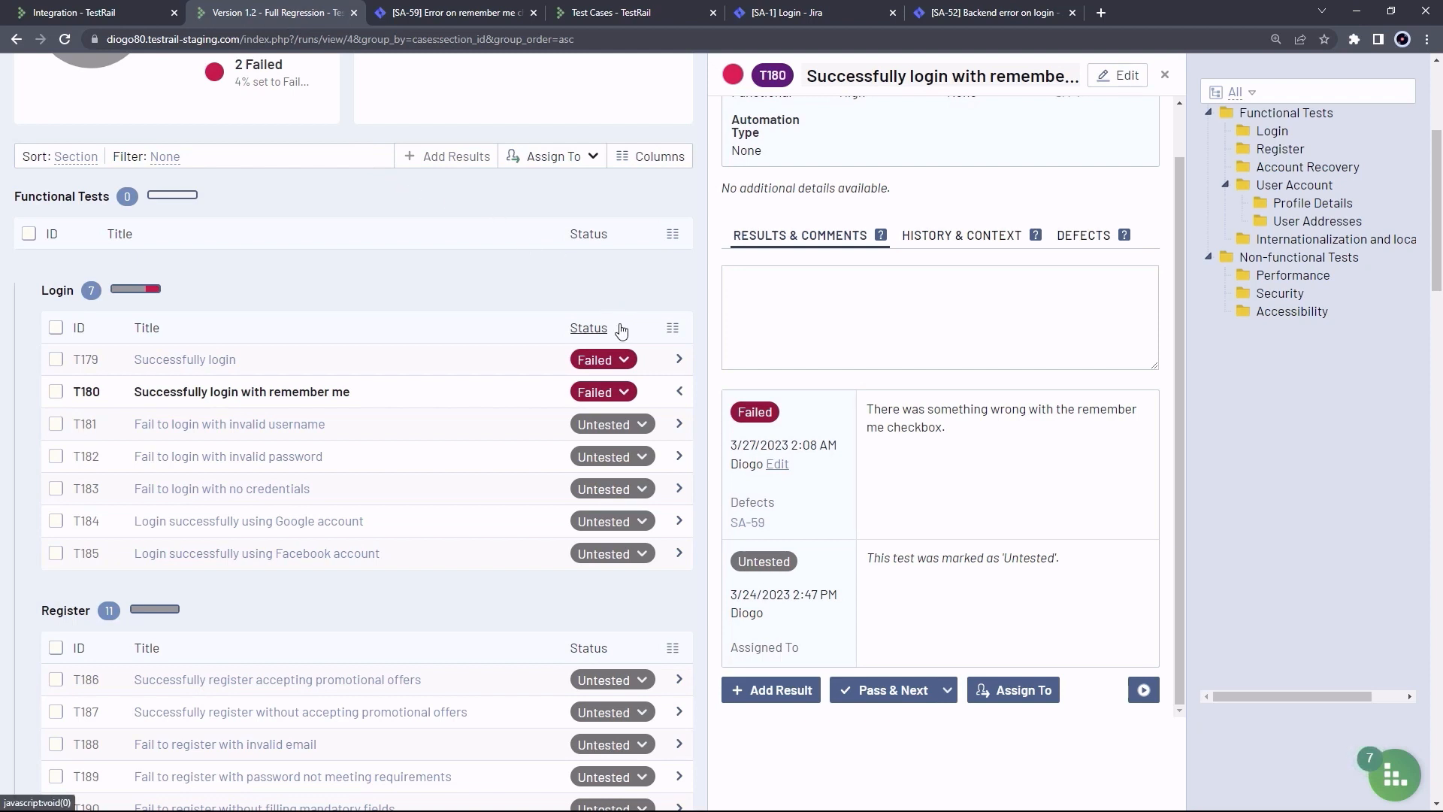
Mark T181 as Failed and start a new Jira issue for its defect
left_click(631, 426)
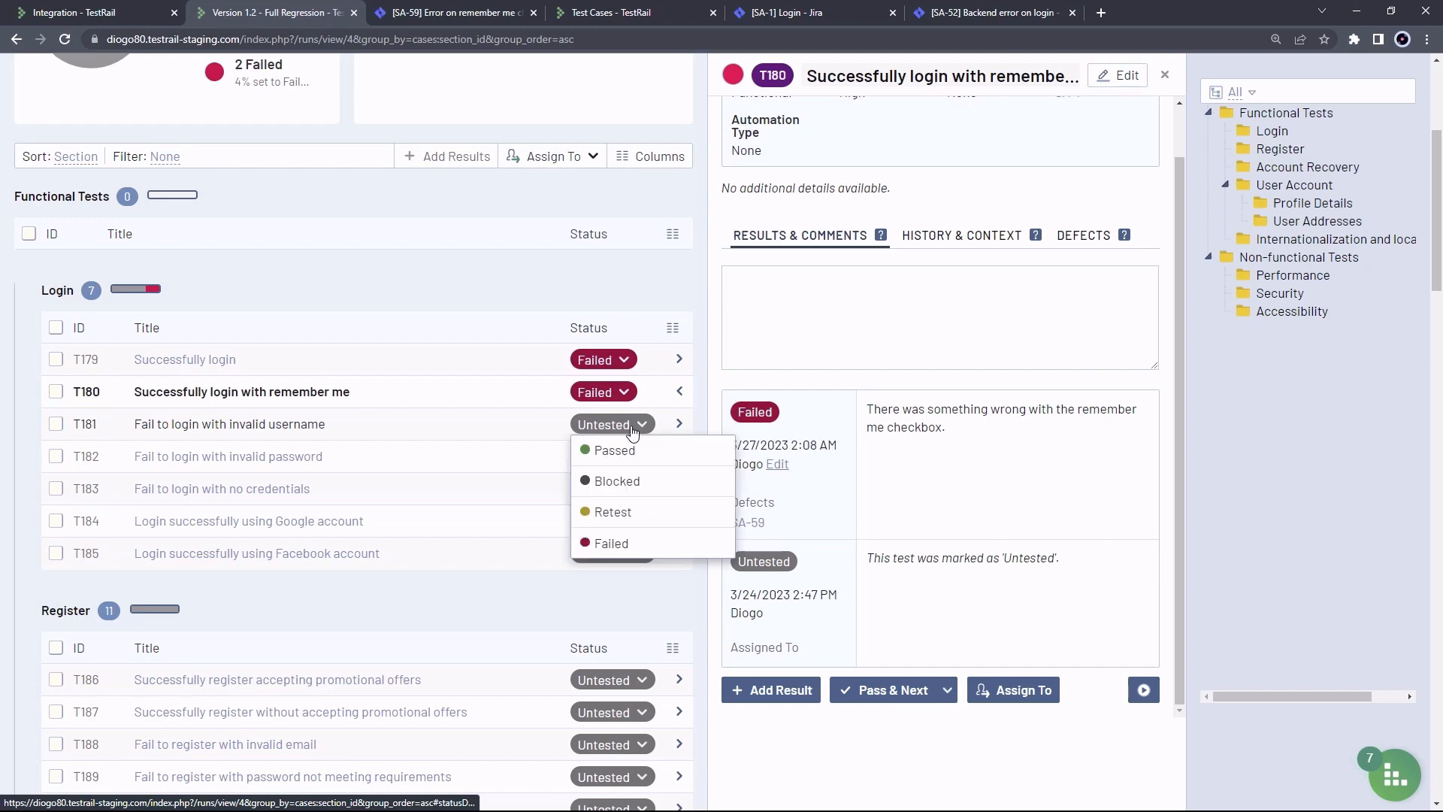
left_click(626, 543)
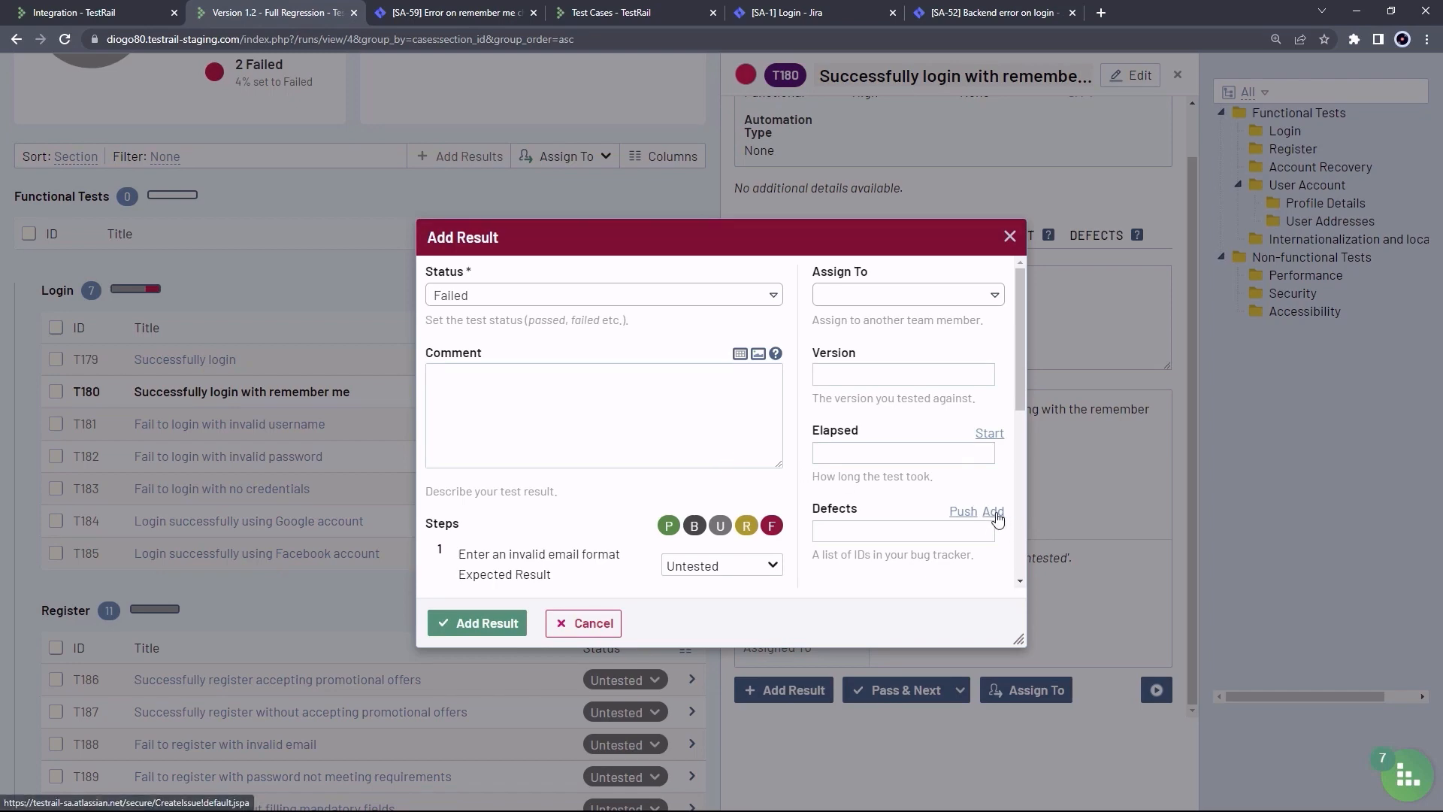
left_click(995, 513)
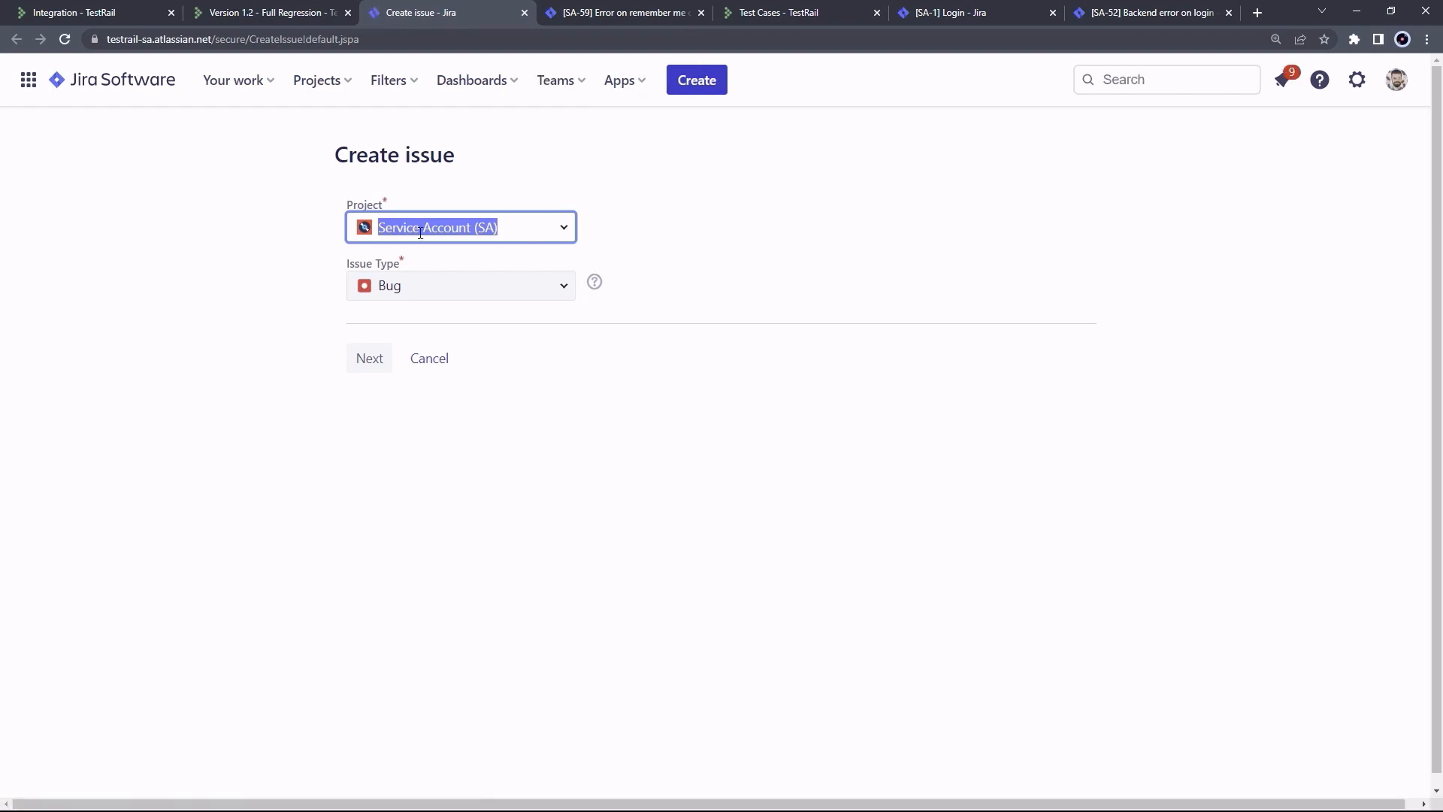
Continue to the full Service Account bug form, then switch back to T181's pending result
left_click(365, 361)
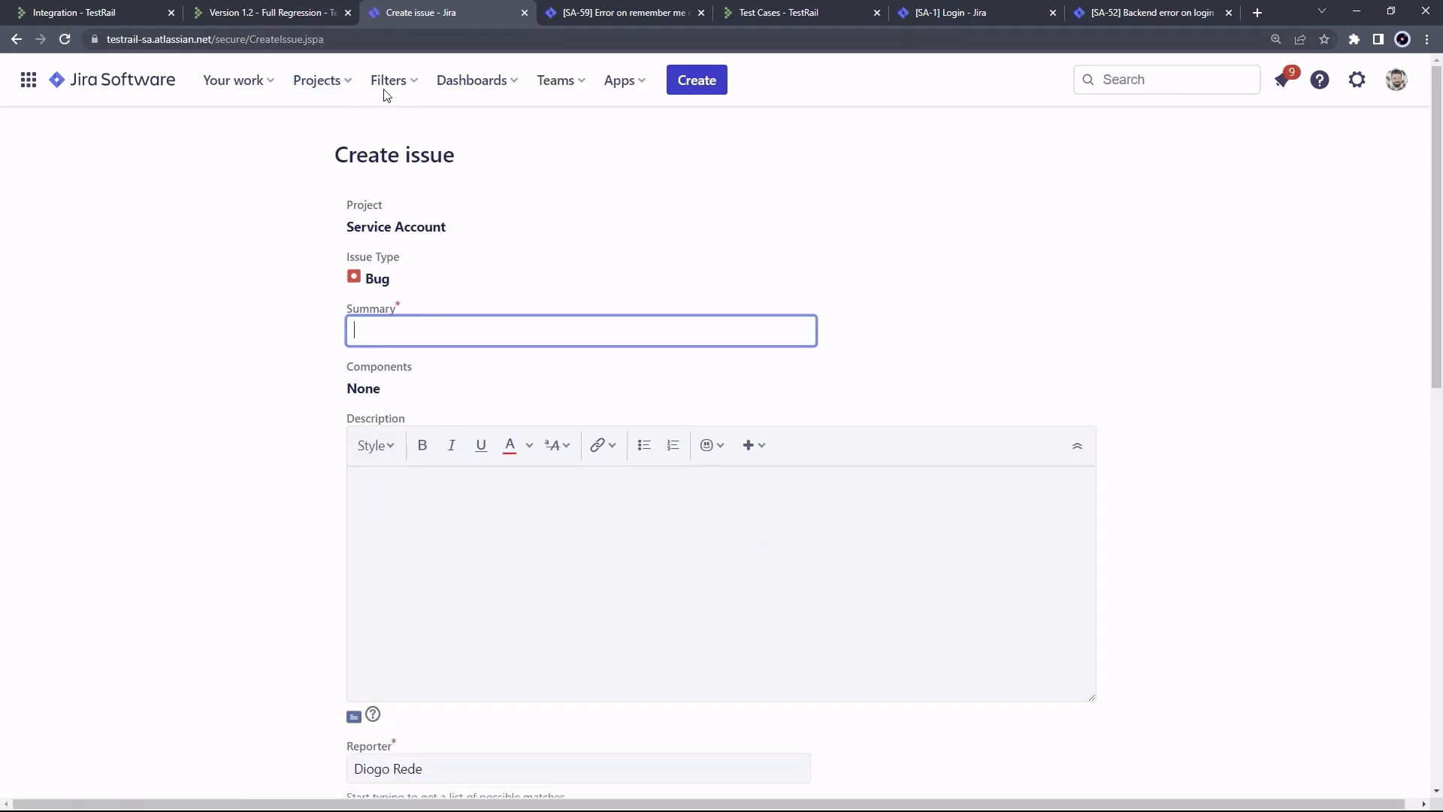
left_click(291, 21)
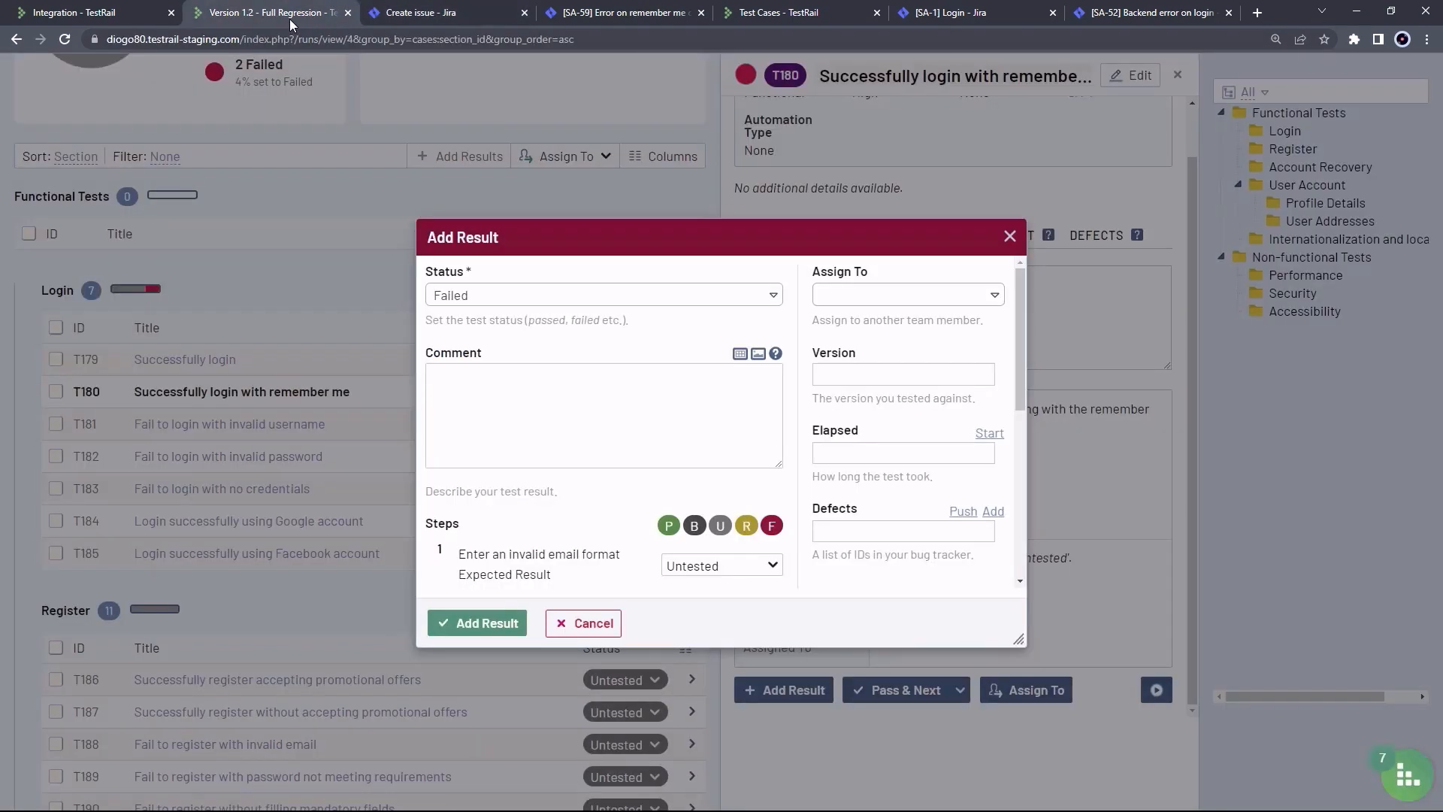
Discard the pending T181 result and show the run's list of linked defects
left_click(860, 530)
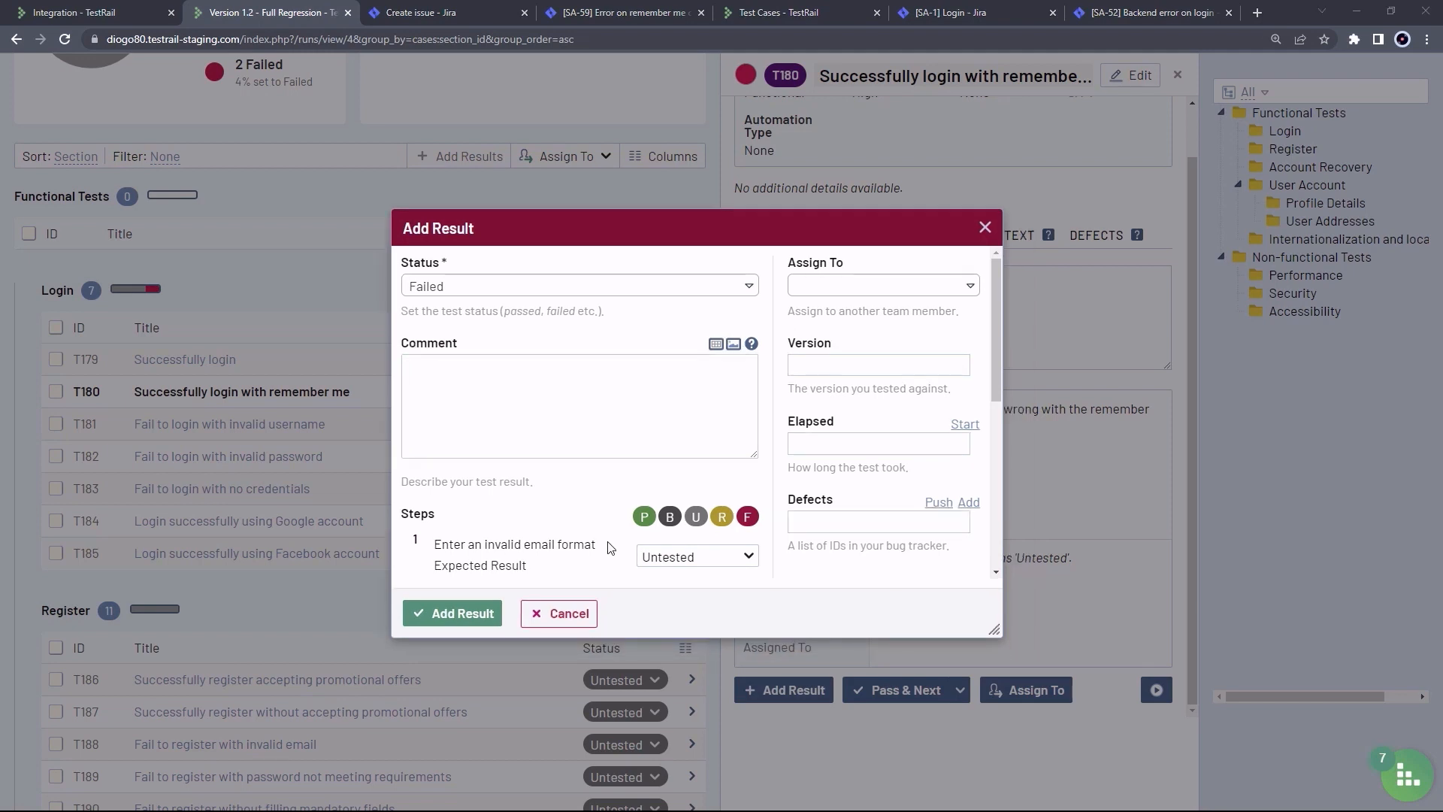
left_click(570, 614)
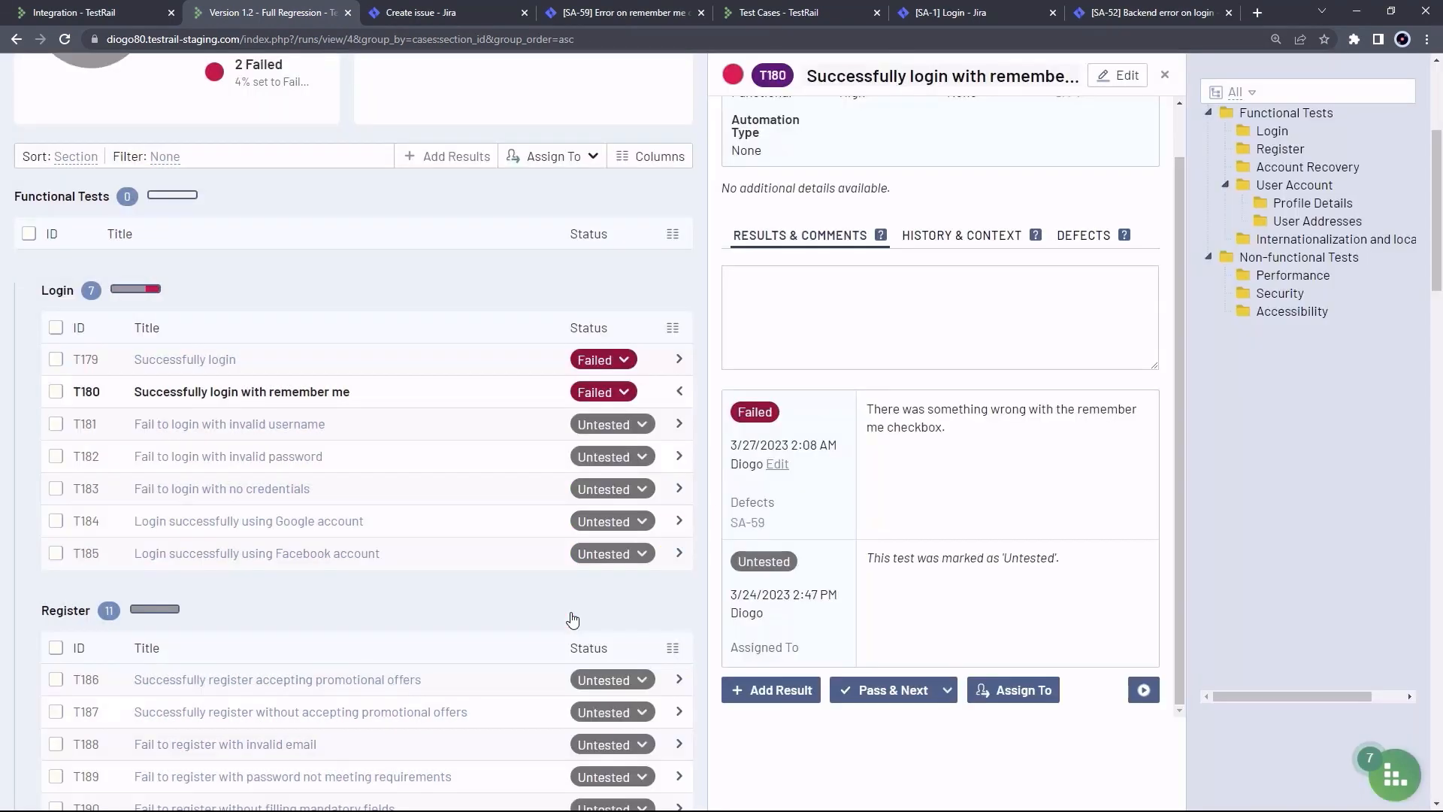
scroll(574, 603, "up", 5)
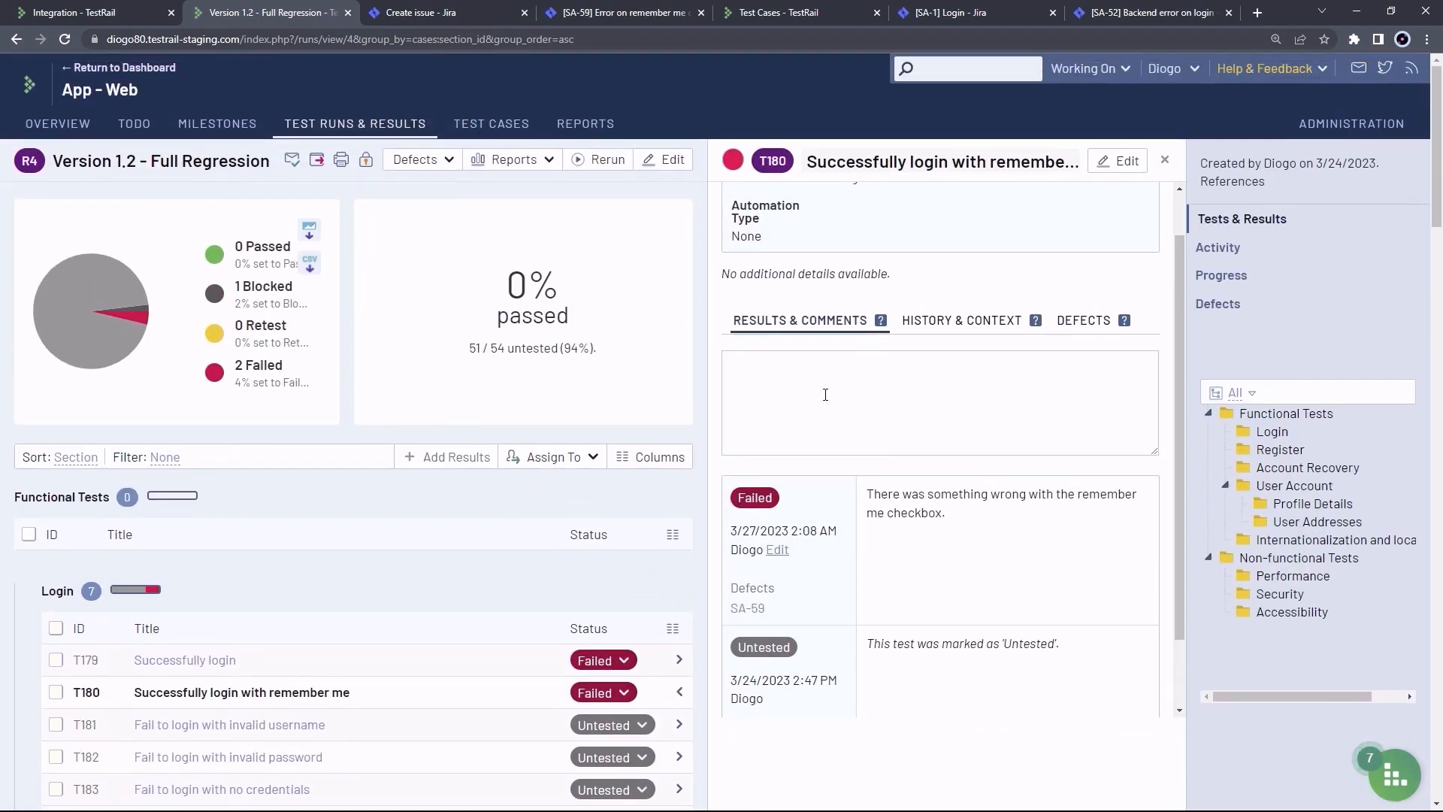
left_click(1239, 307)
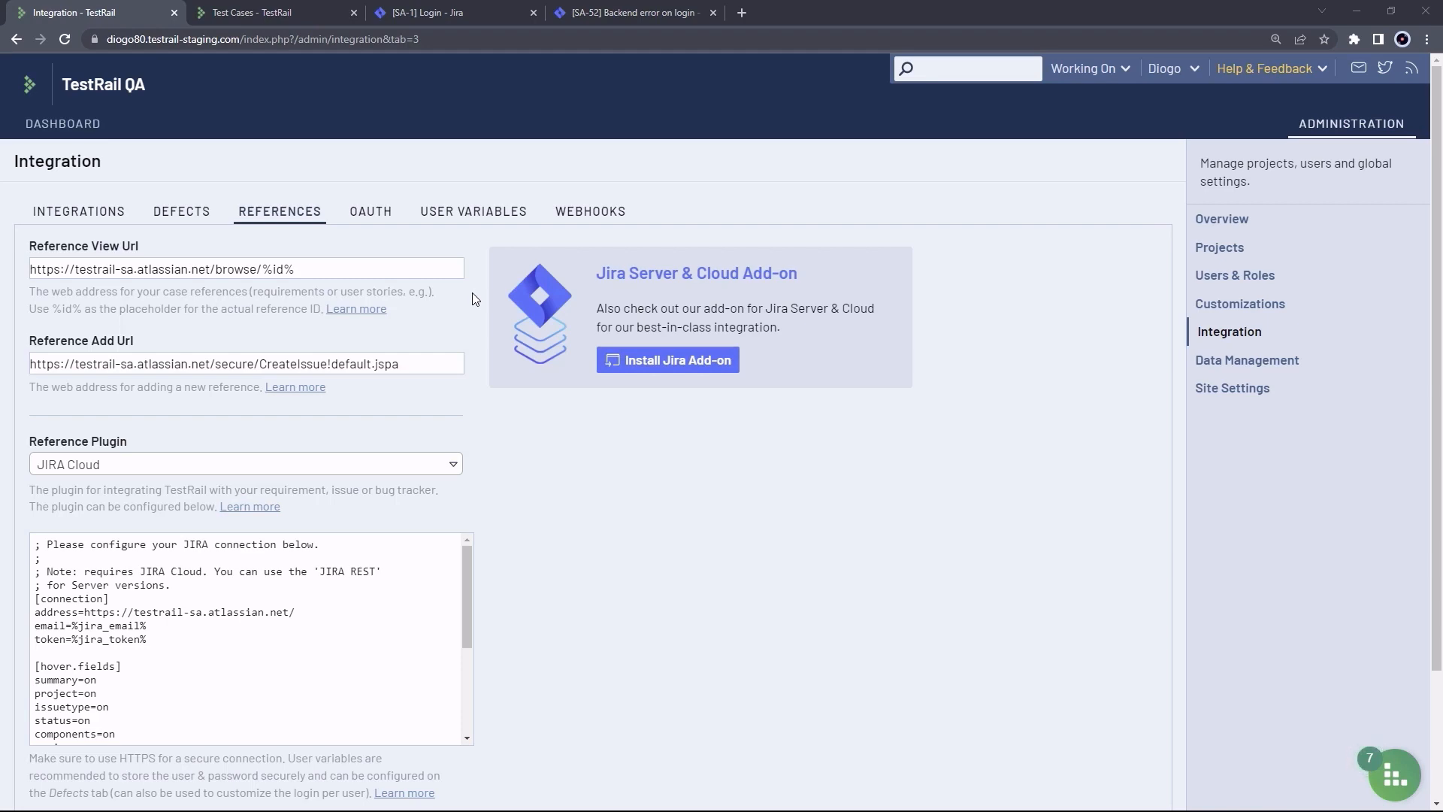
scroll(493, 498, "down", 2)
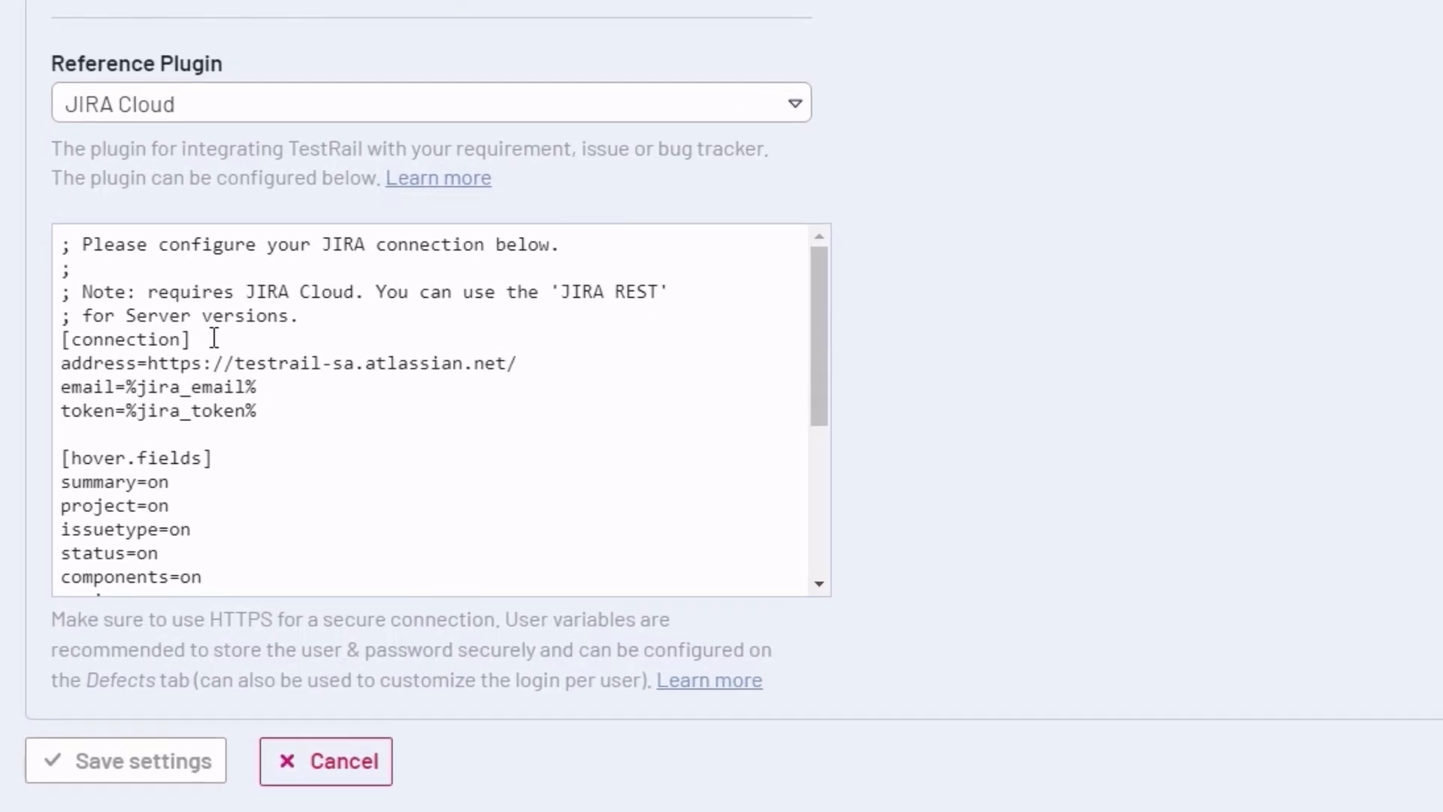
left_click_drag(128, 422, 40, 422)
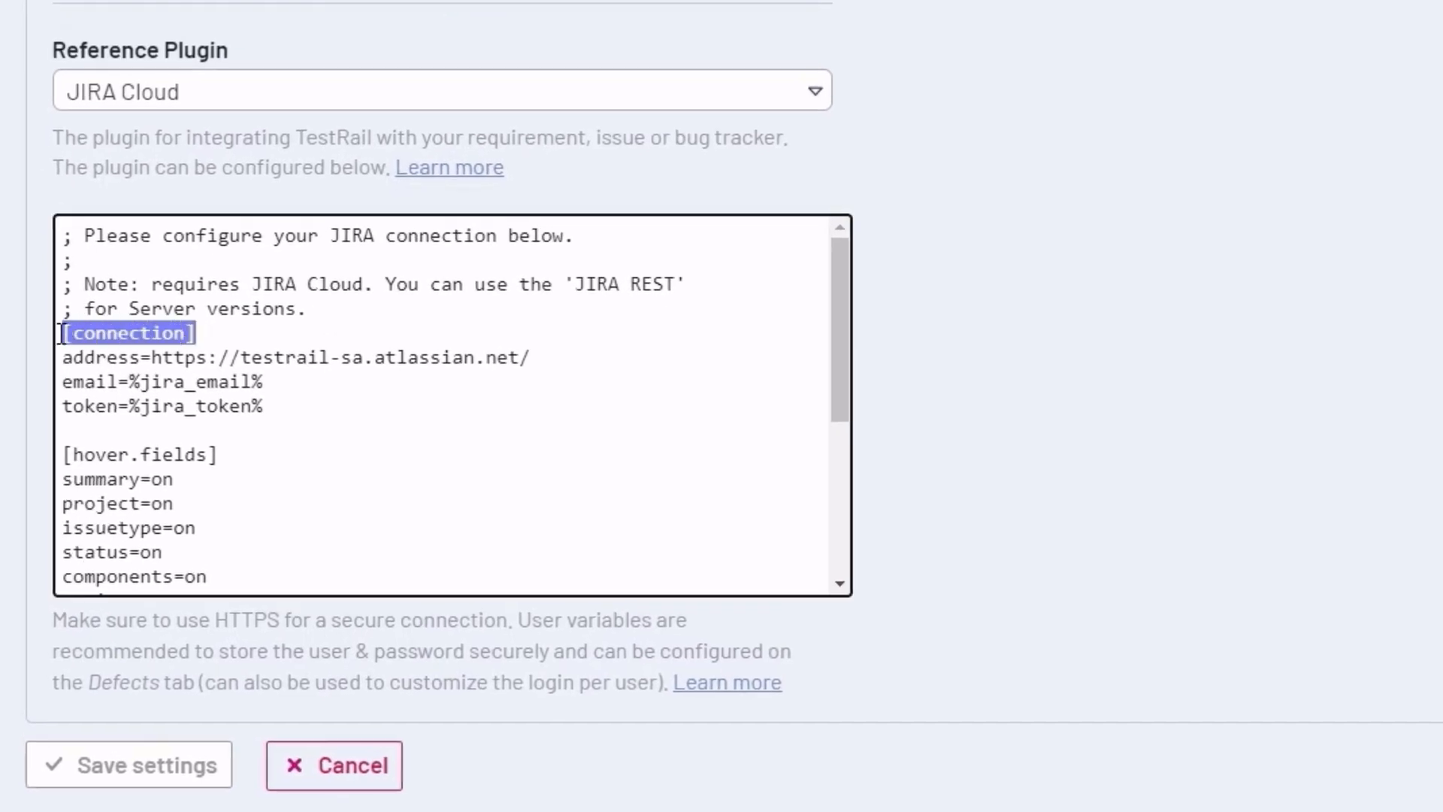
left_click_drag(300, 406, 64, 360)
left_click(255, 385)
scroll(245, 335, "down", 3)
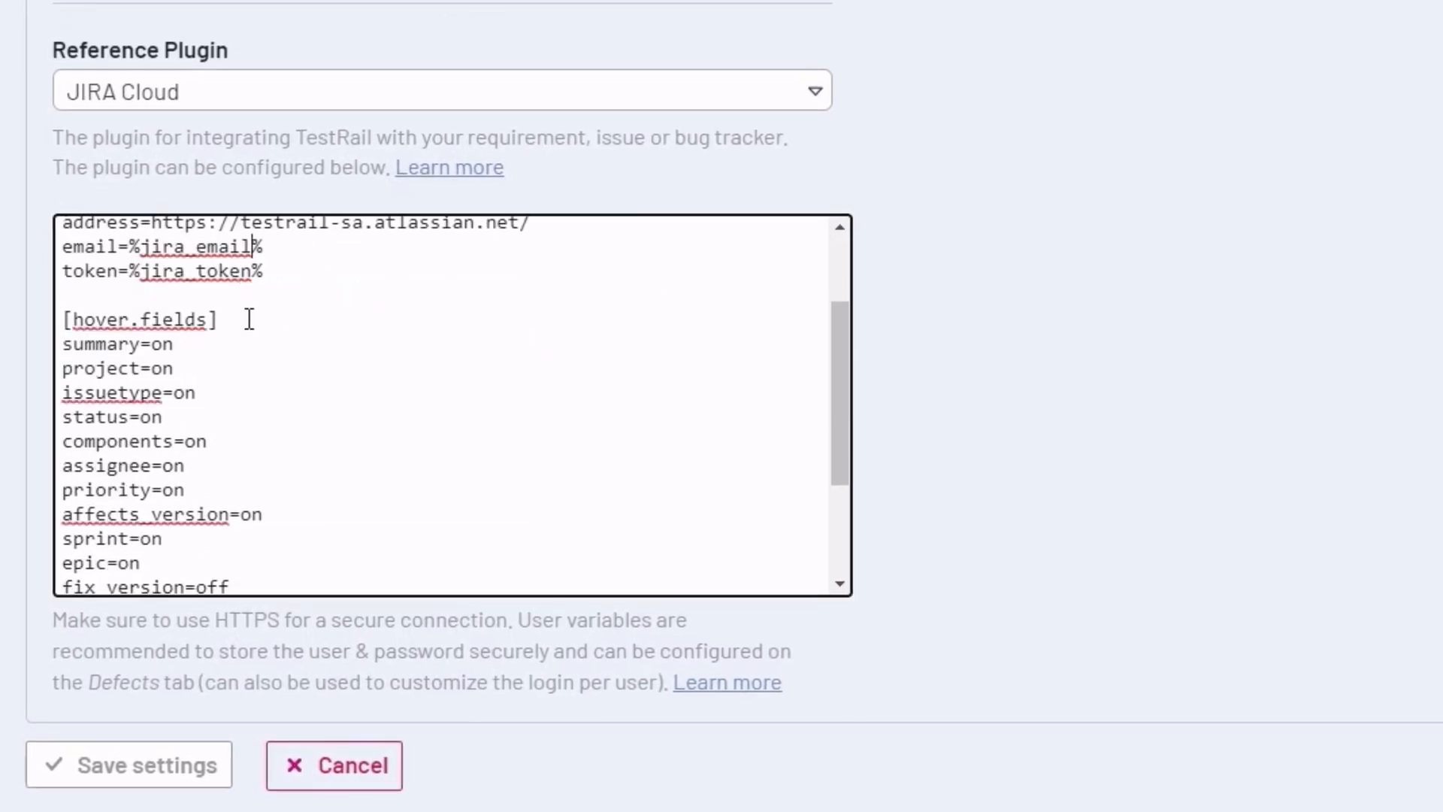
left_click_drag(248, 320, 59, 320)
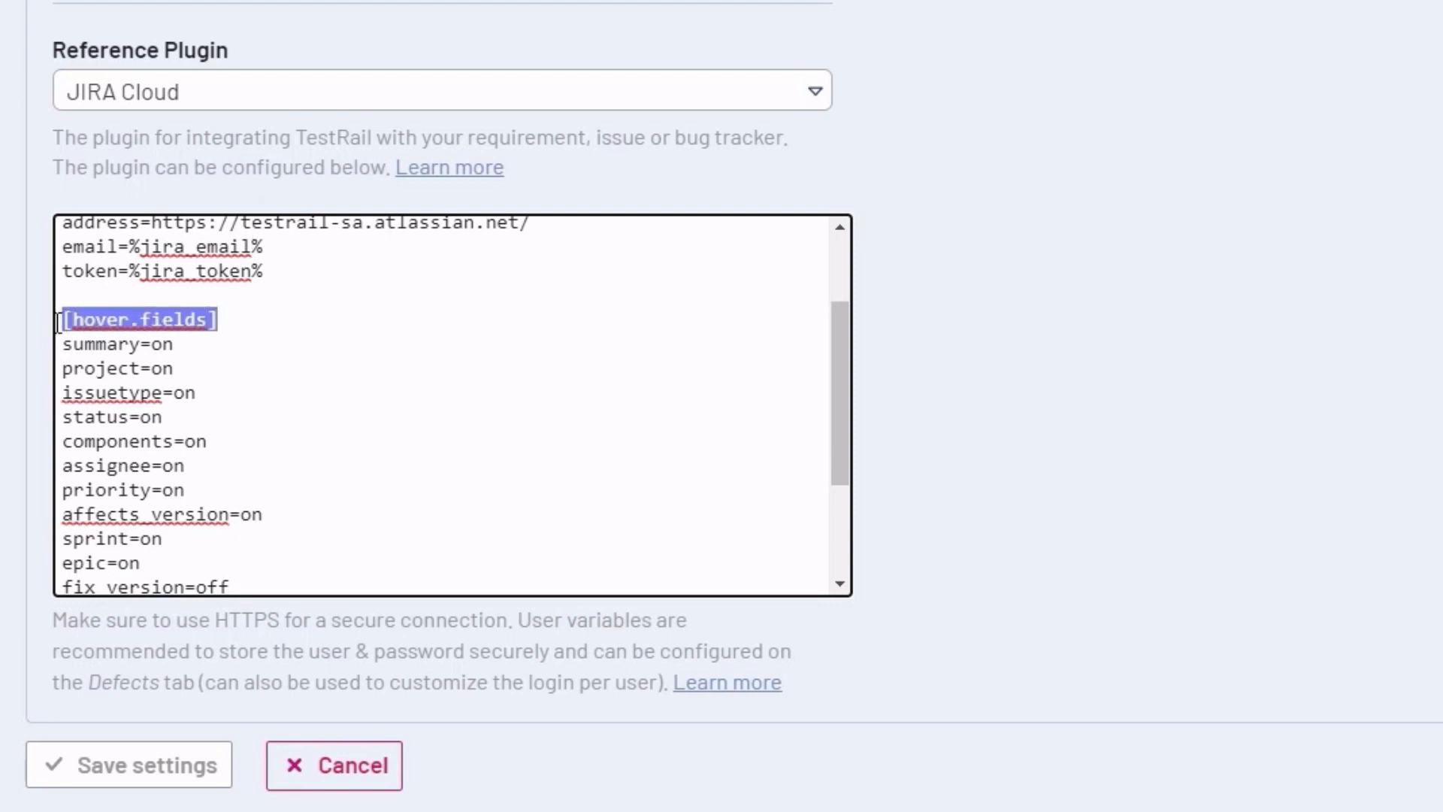
left_click(238, 339)
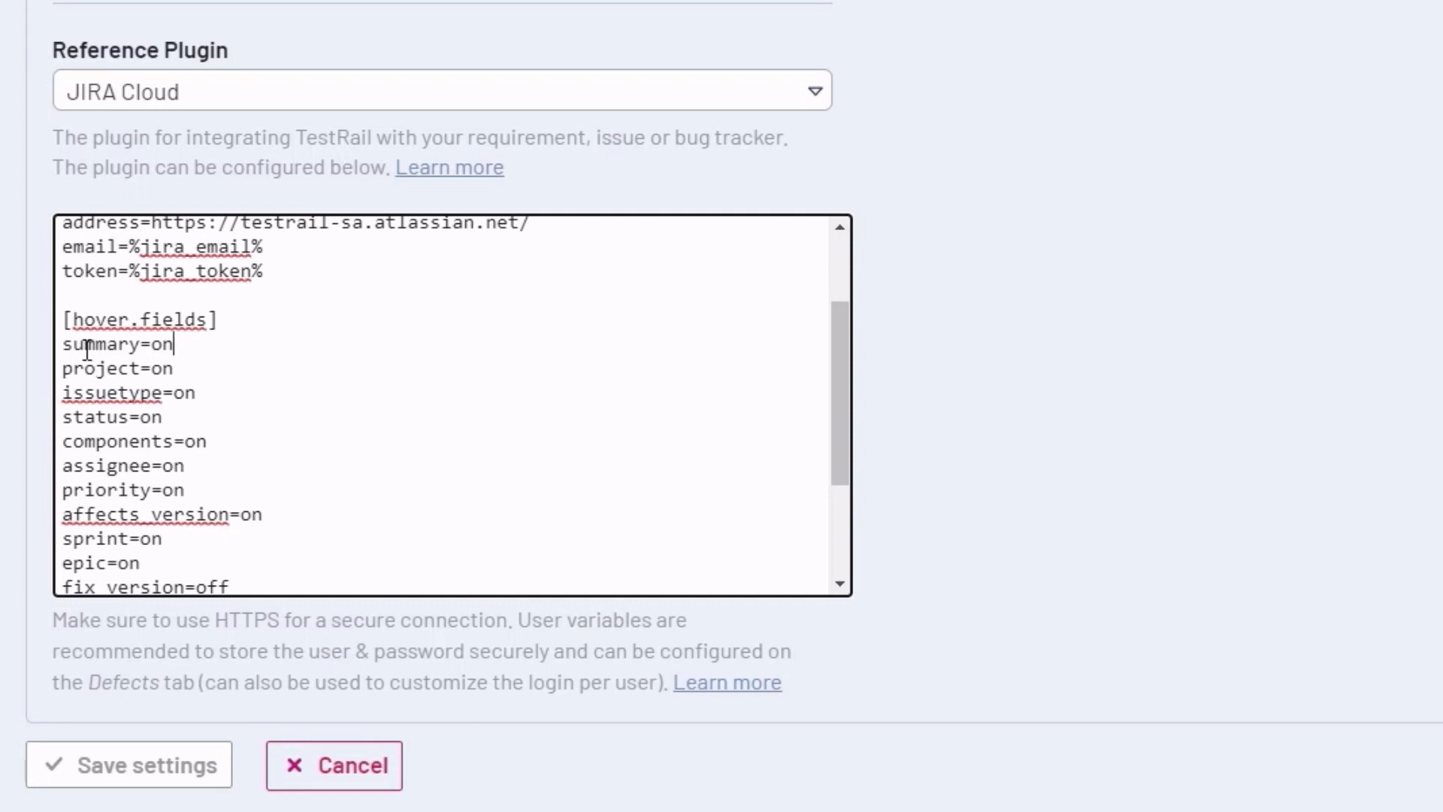
left_click_drag(85, 344, 267, 512)
left_click(266, 514)
left_click(152, 296)
Paste the [field.settings.customfield_10004] Impact block above [hover.fields]
key("Return")
key("Return")
key("Up")
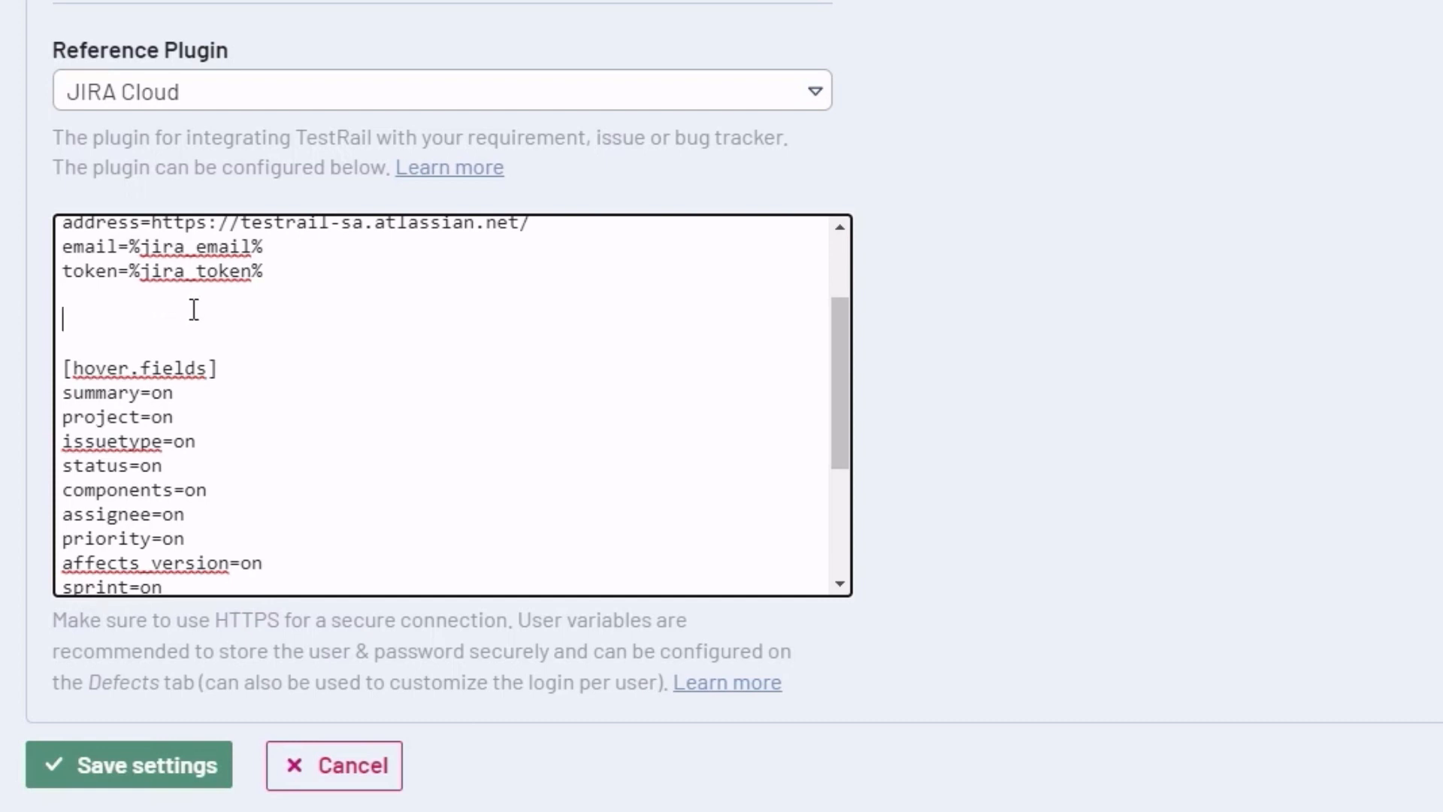
type("[field.settings.customfield_10004] label=Impact size=compact type=dropdown required=false")
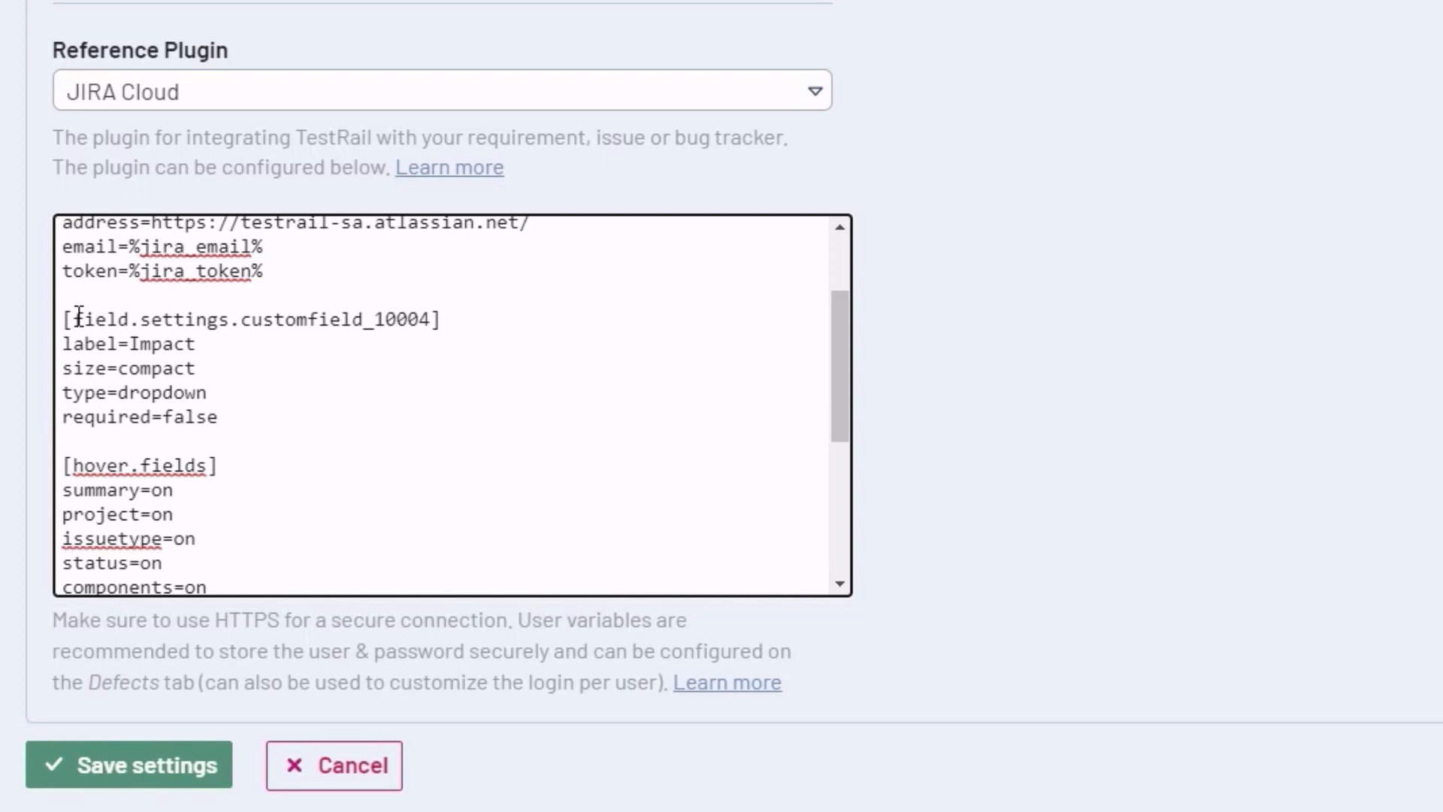
left_click_drag(74, 317, 309, 317)
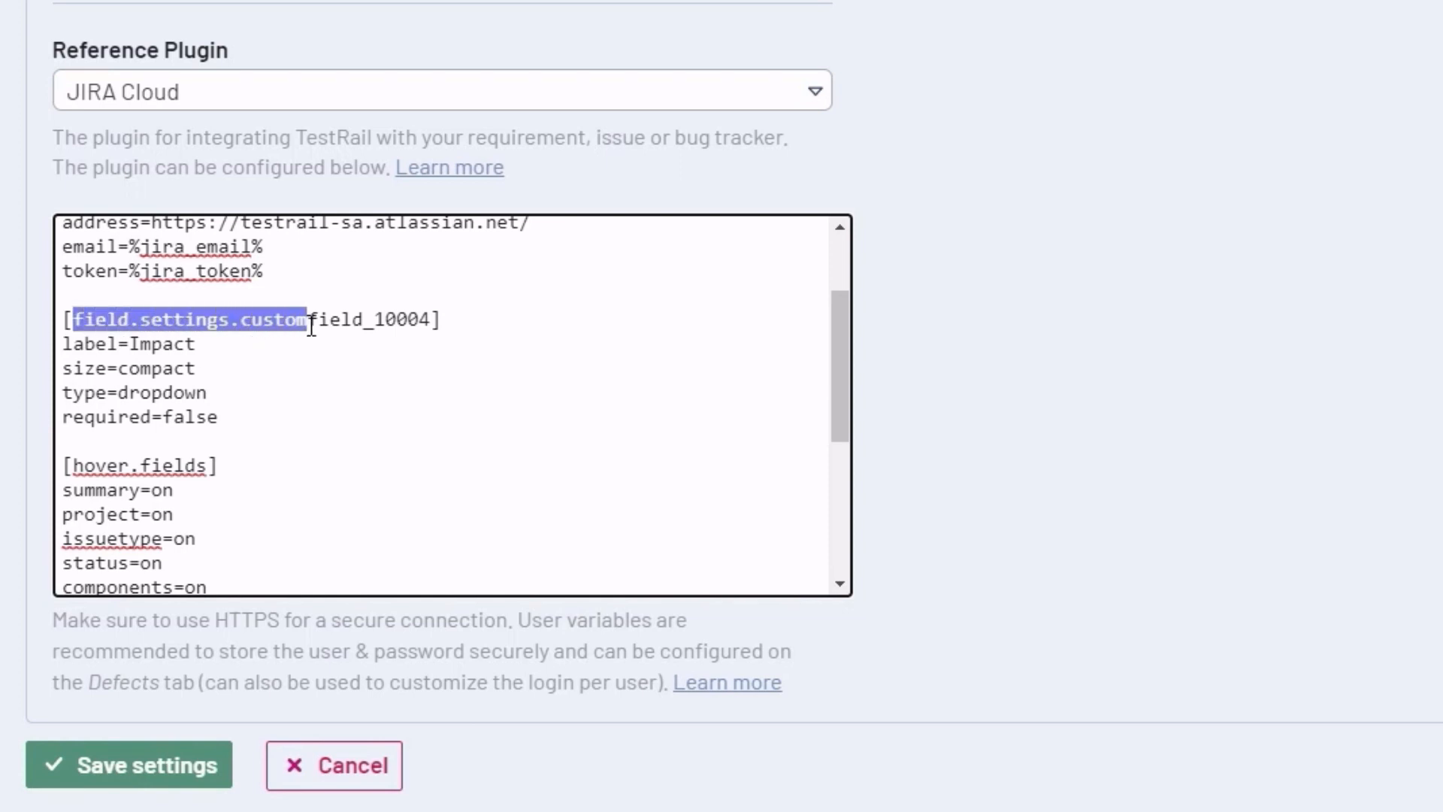
left_click(383, 322)
double_click(324, 320)
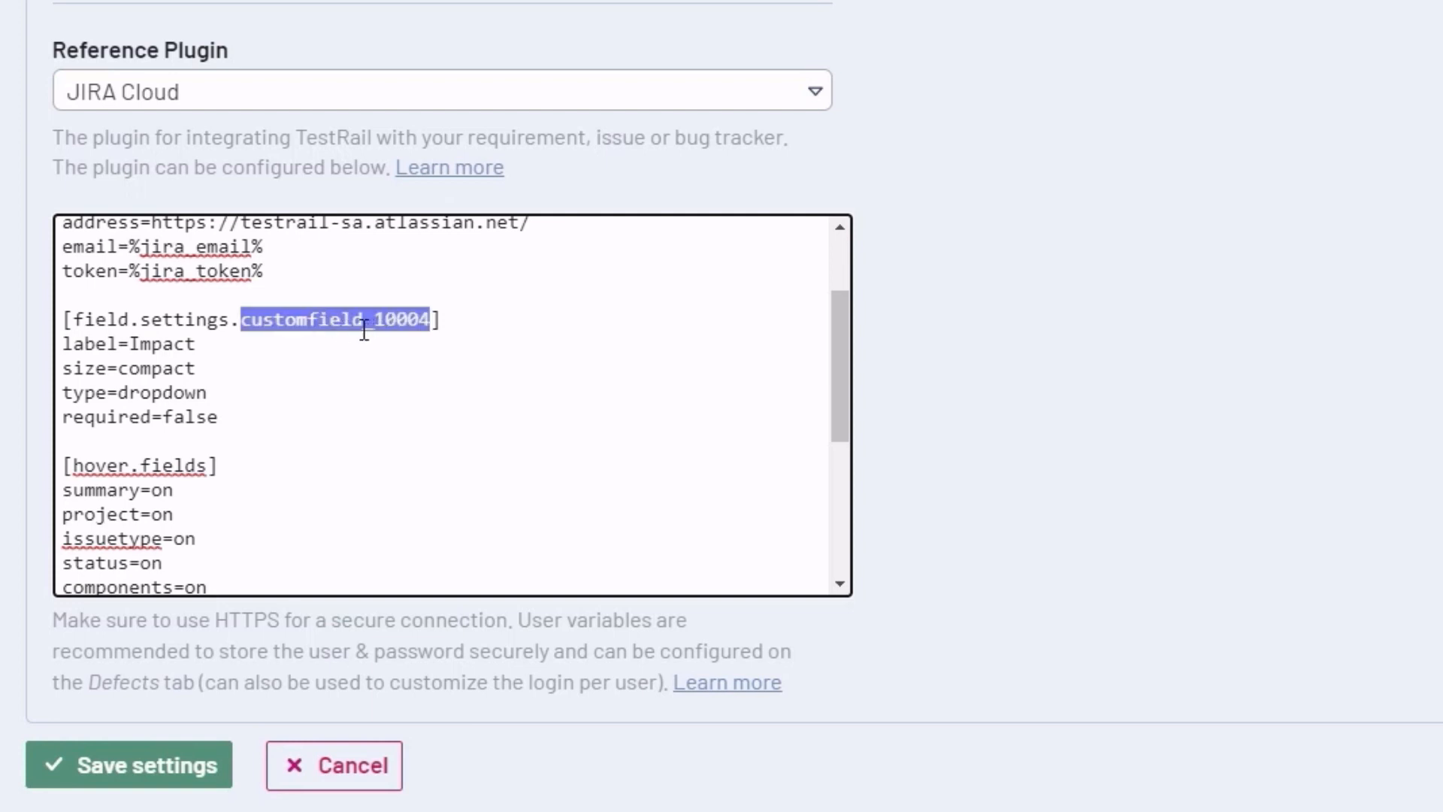
left_click(152, 345)
left_click(164, 344)
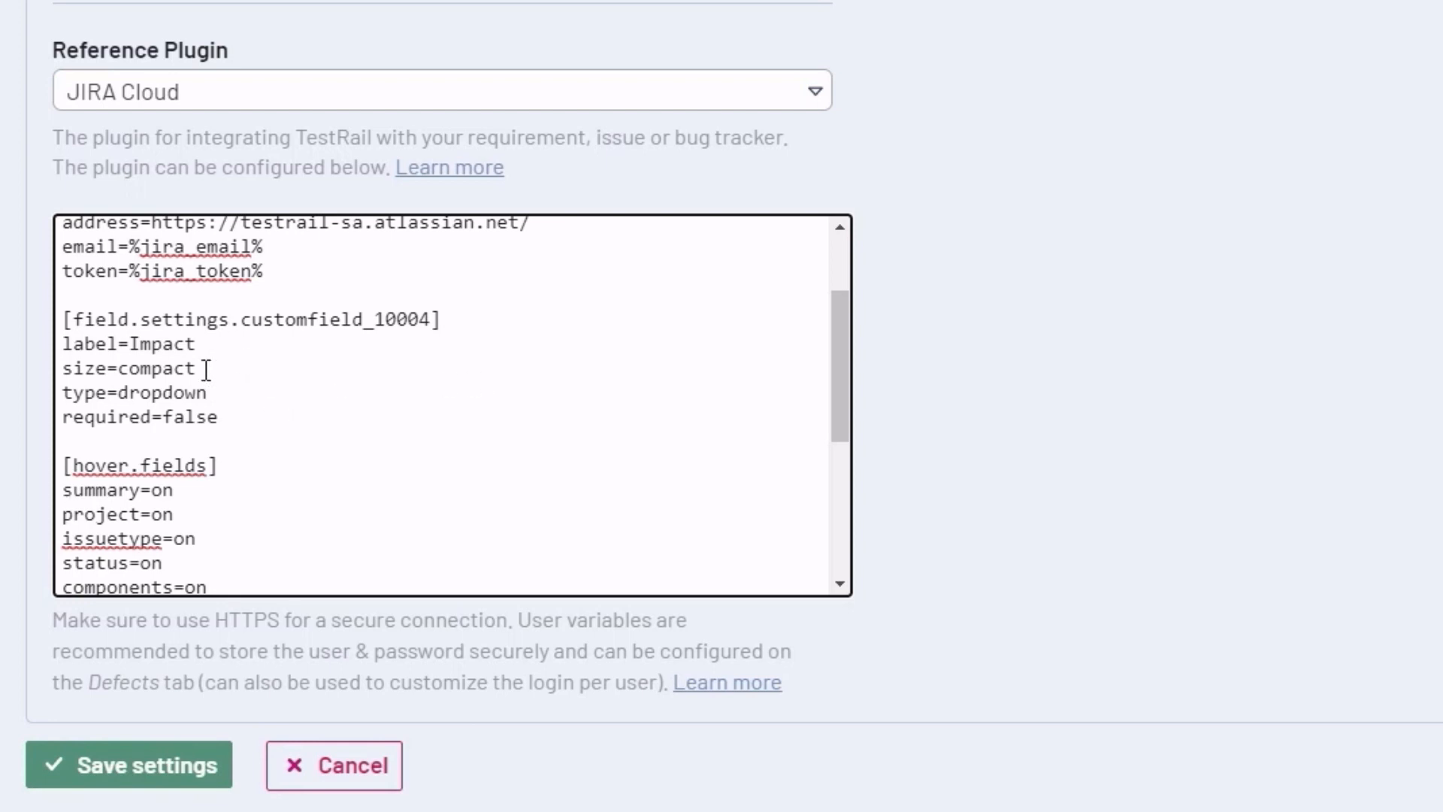
Add customfield_10004=on after issuetype=on under [hover.fields] and save the settings
double_click(321, 320)
key("ctrl+c")
scroll(255, 399, "down", 2)
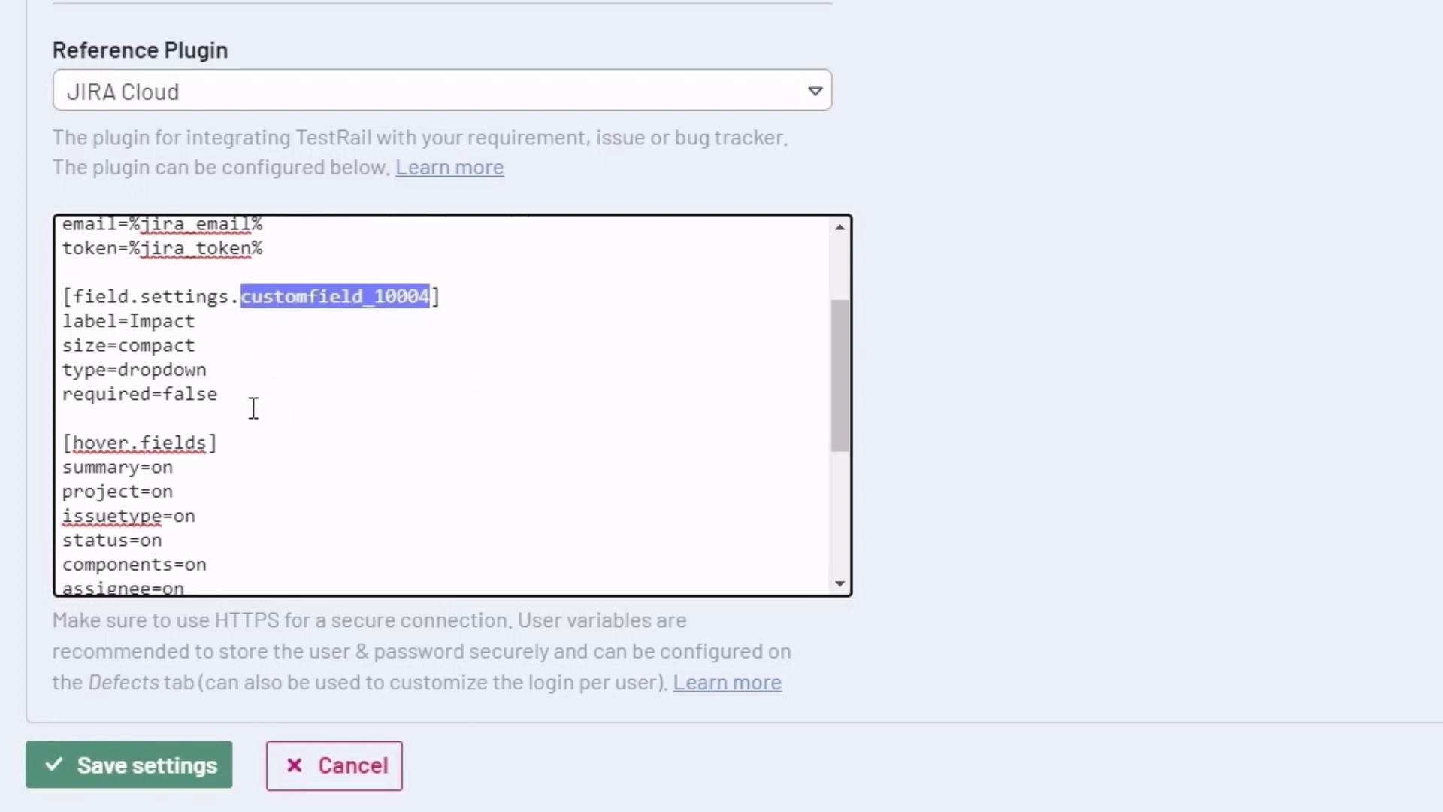
left_click(223, 405)
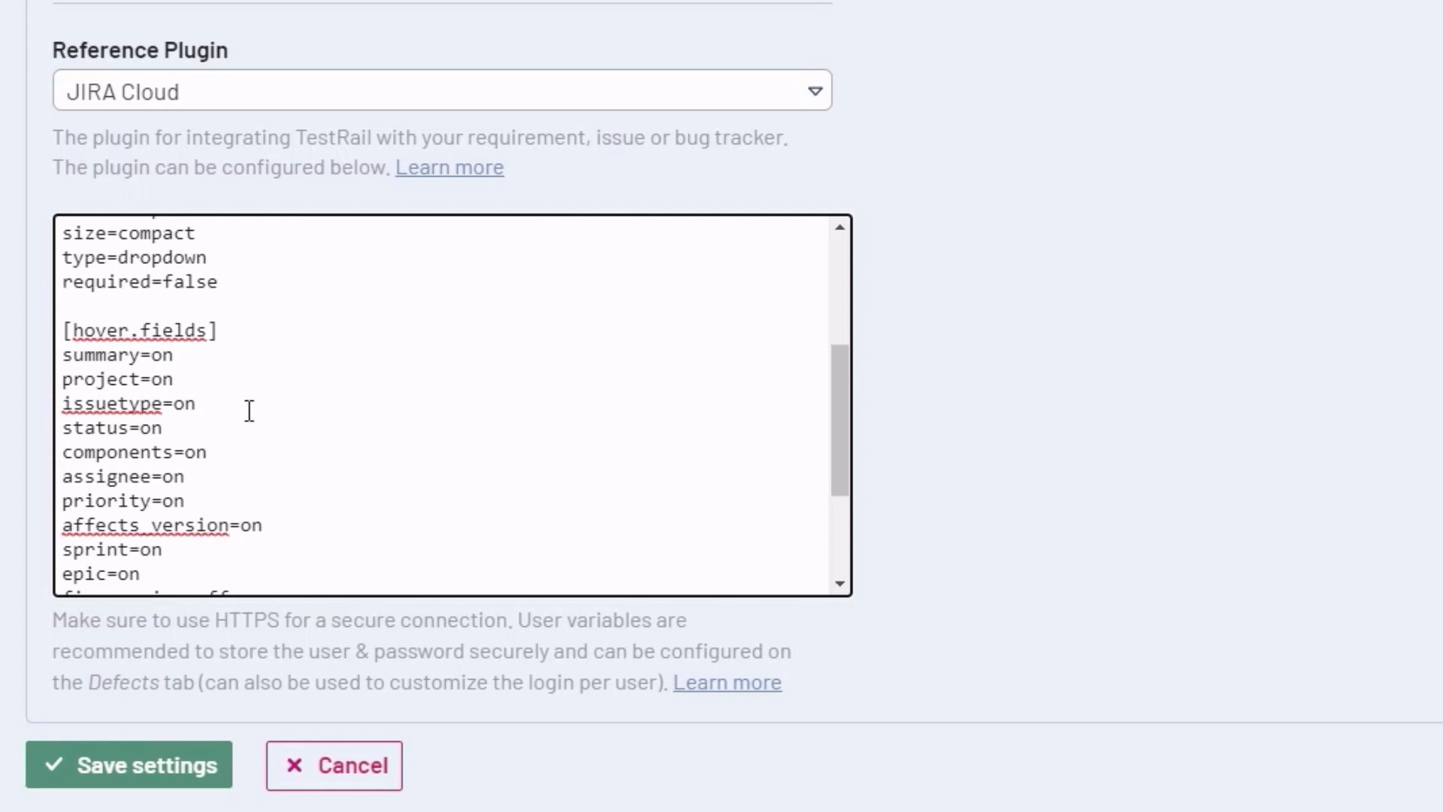
key("Return")
key("ctrl+v")
type("=on")
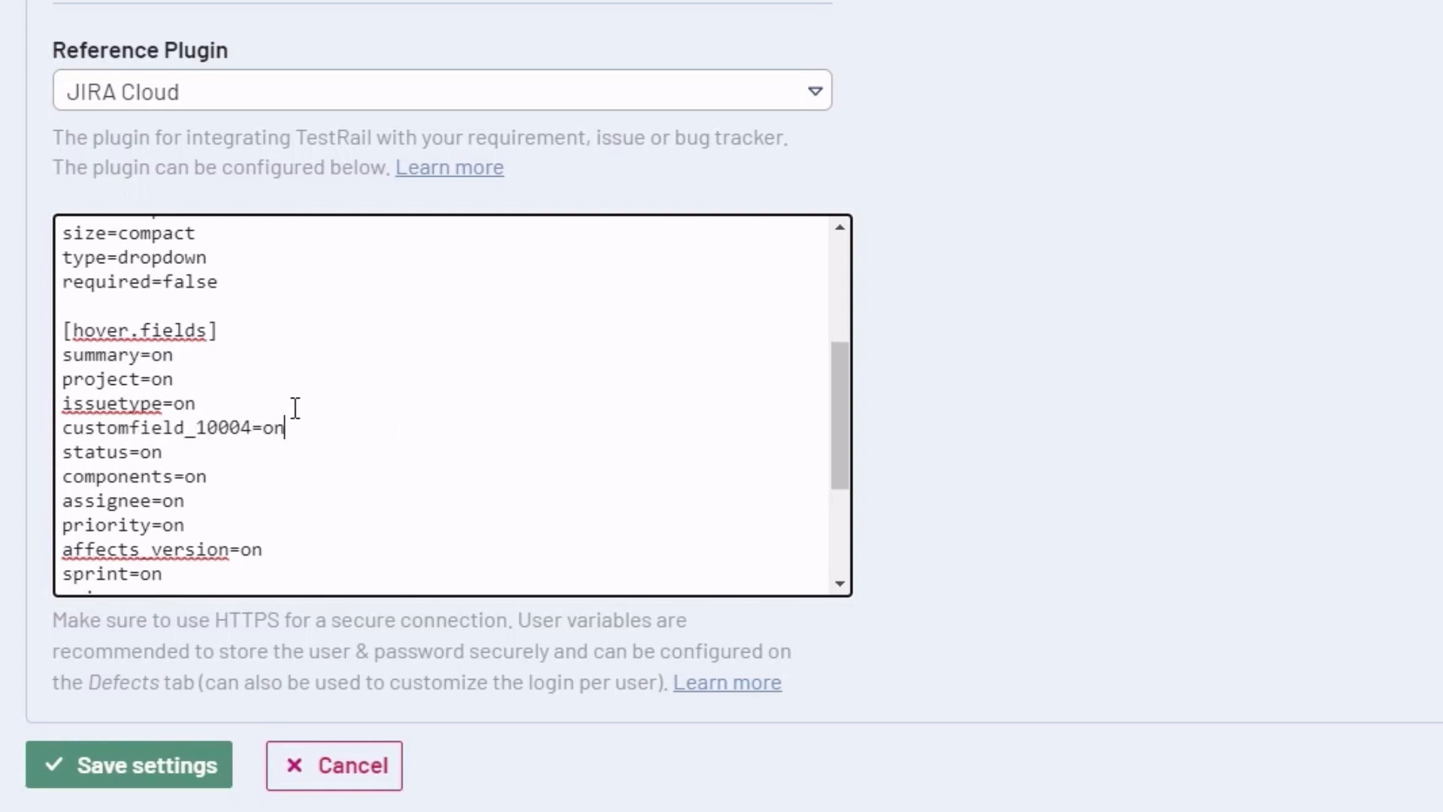
left_click(135, 763)
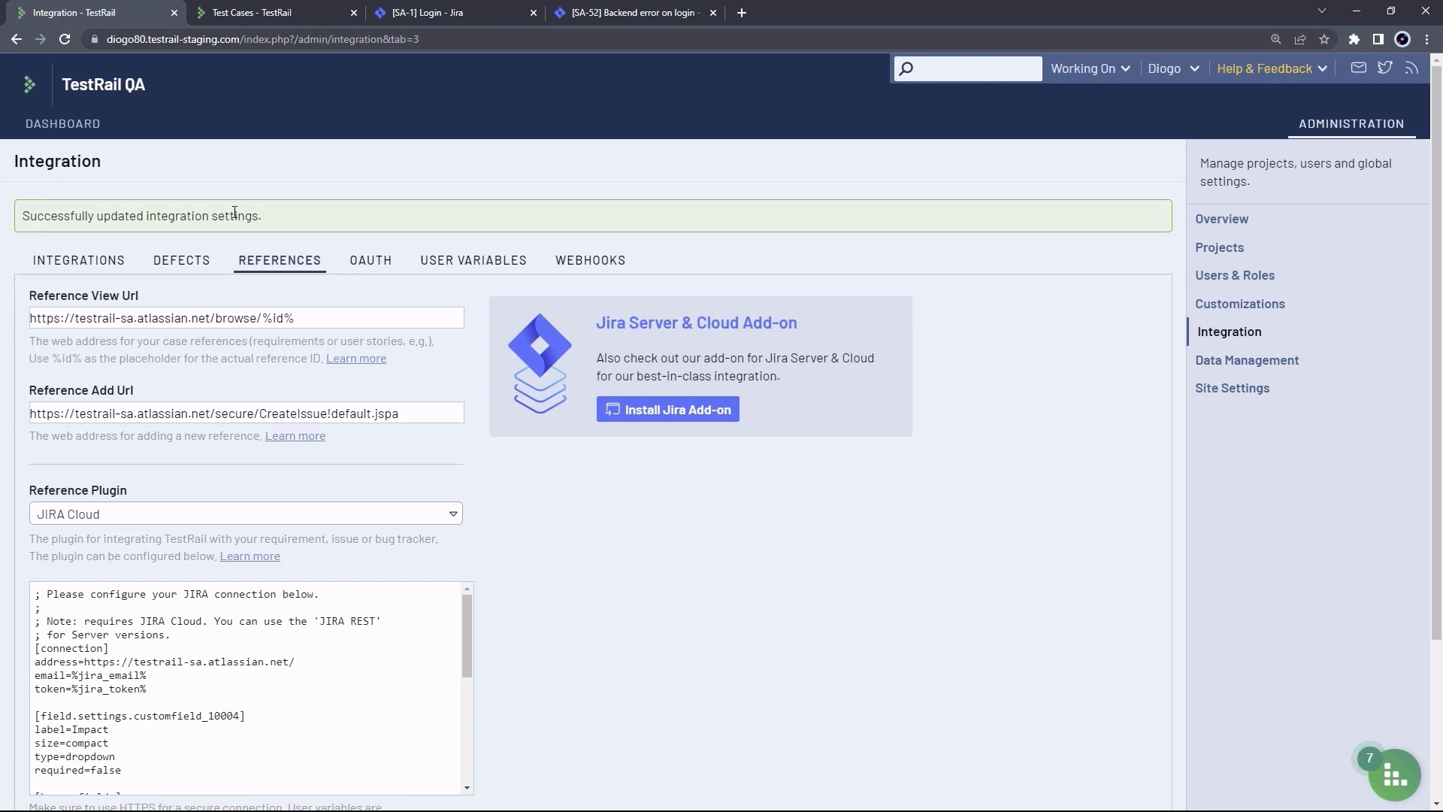
Open test case C57 'Successfully login' and check its estimate and References (None)
left_click(277, 20)
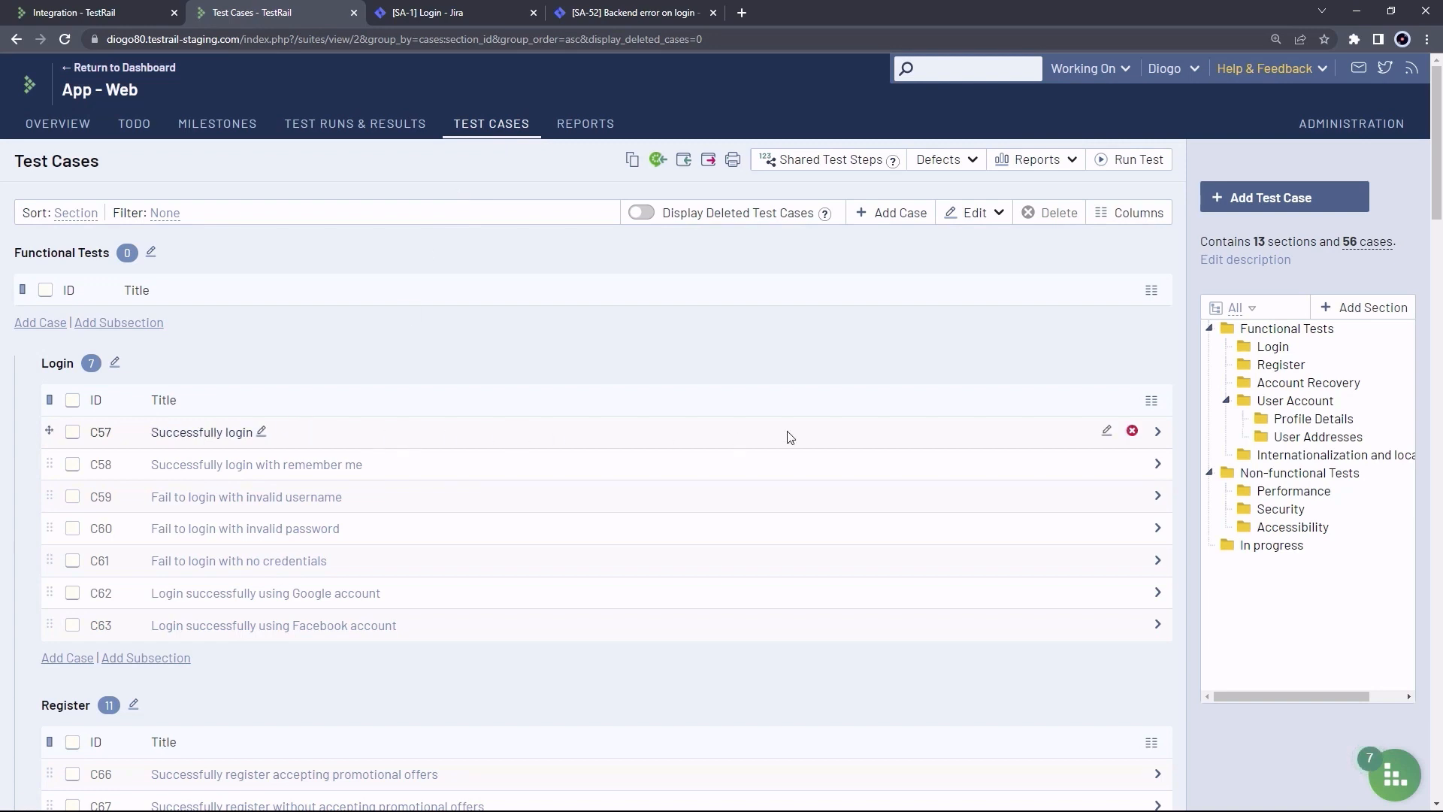
left_click(1159, 434)
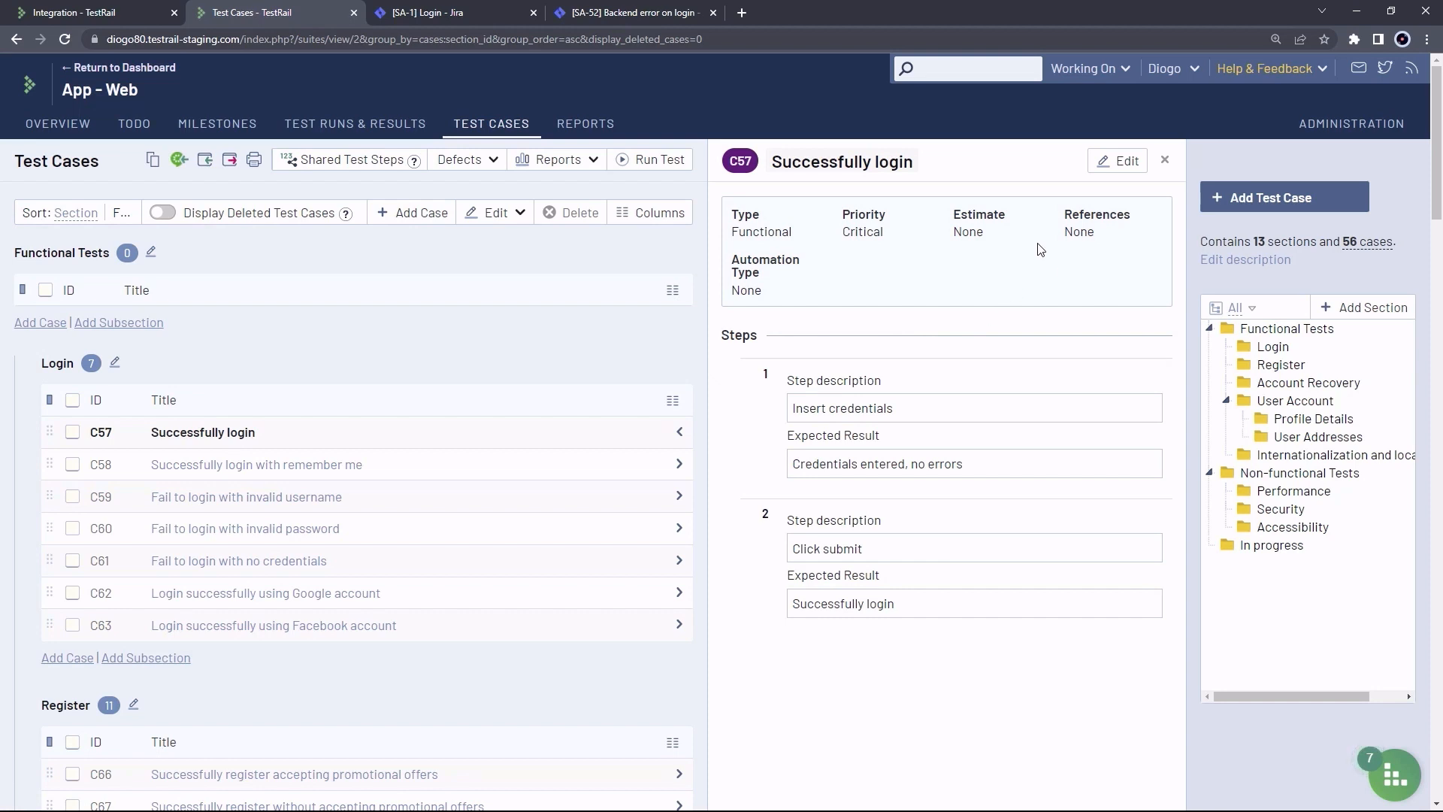
left_click_drag(1070, 222, 1068, 217)
left_click(1079, 223)
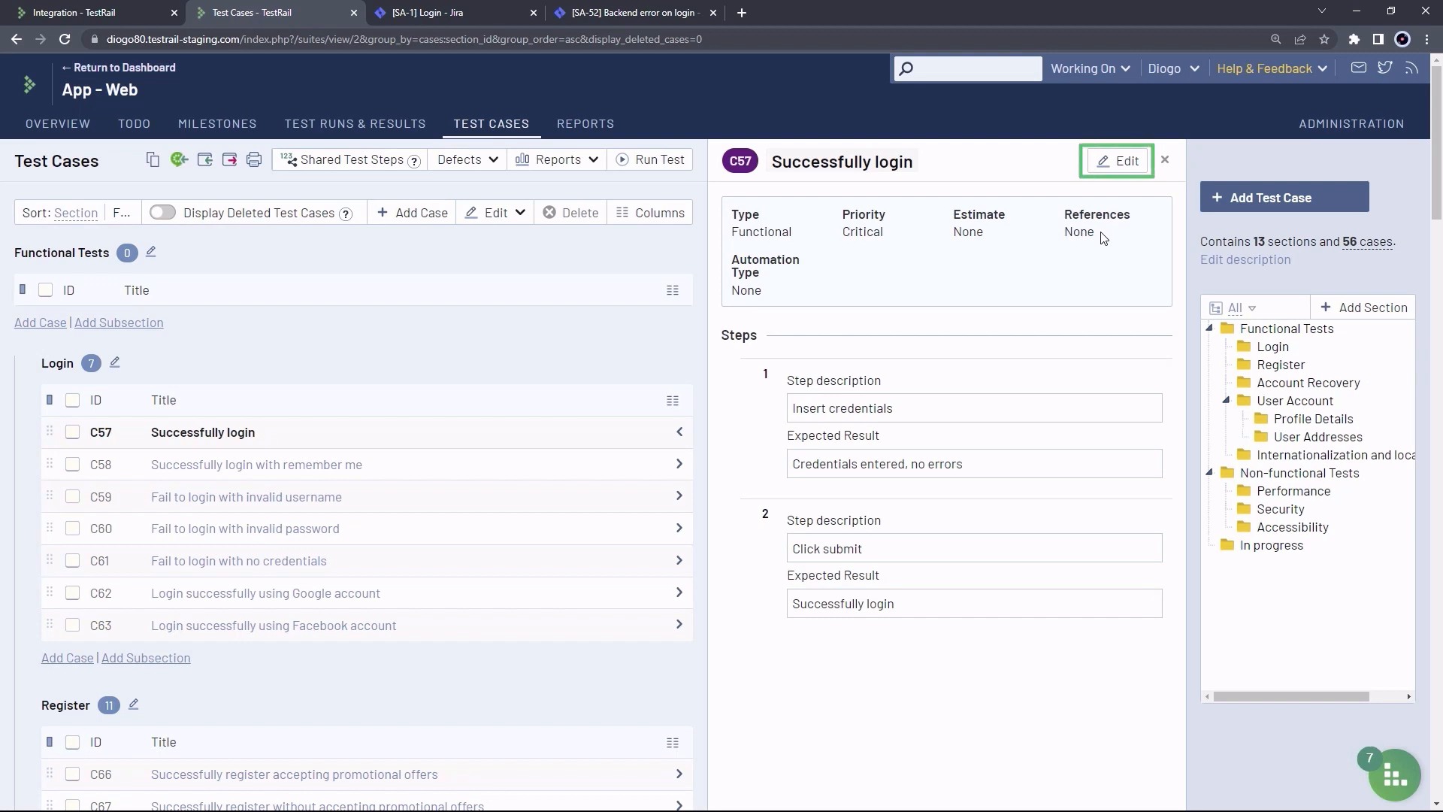
Edit case C57 and look up the Jira issue key SA-1 Login in Jira
left_click(1109, 161)
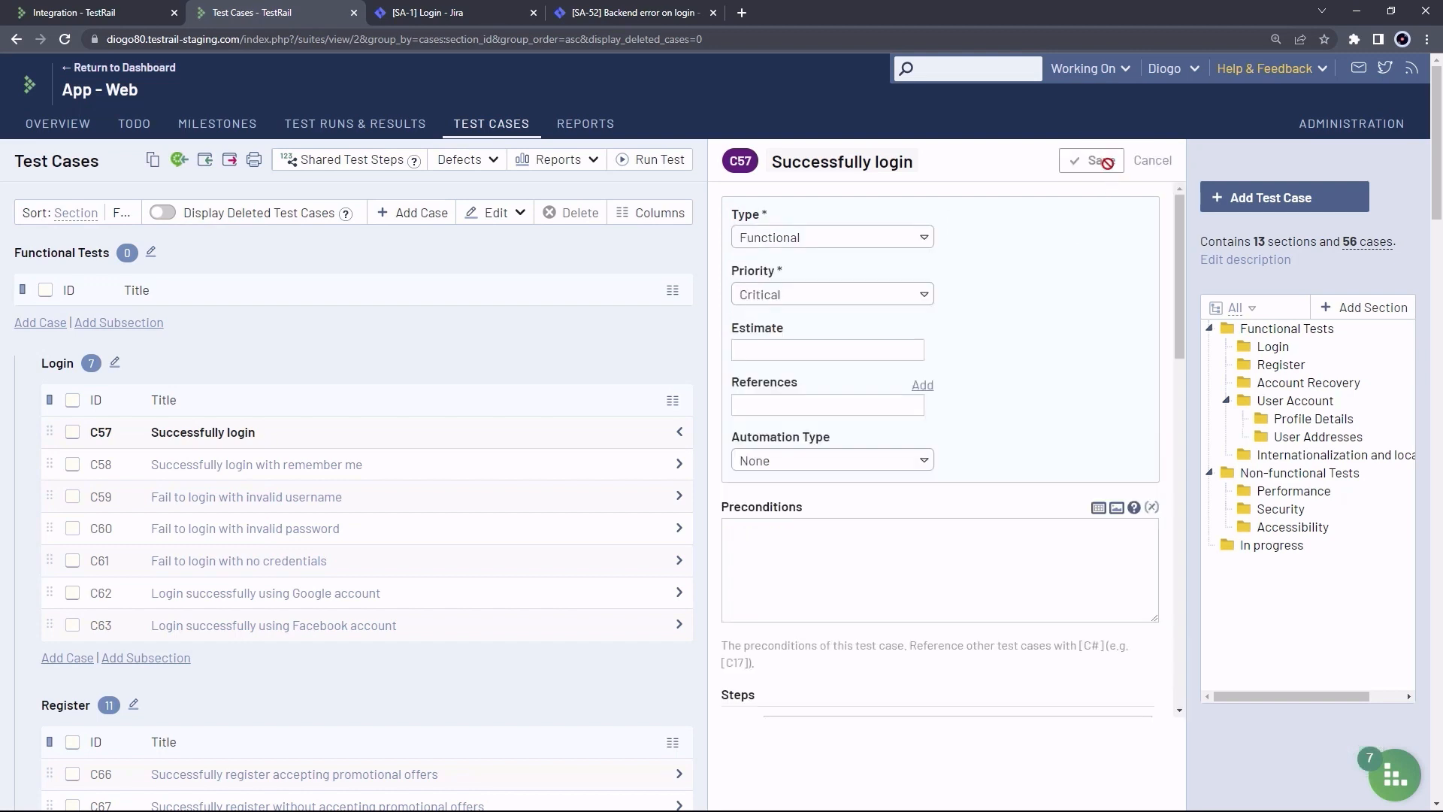
left_click(793, 402)
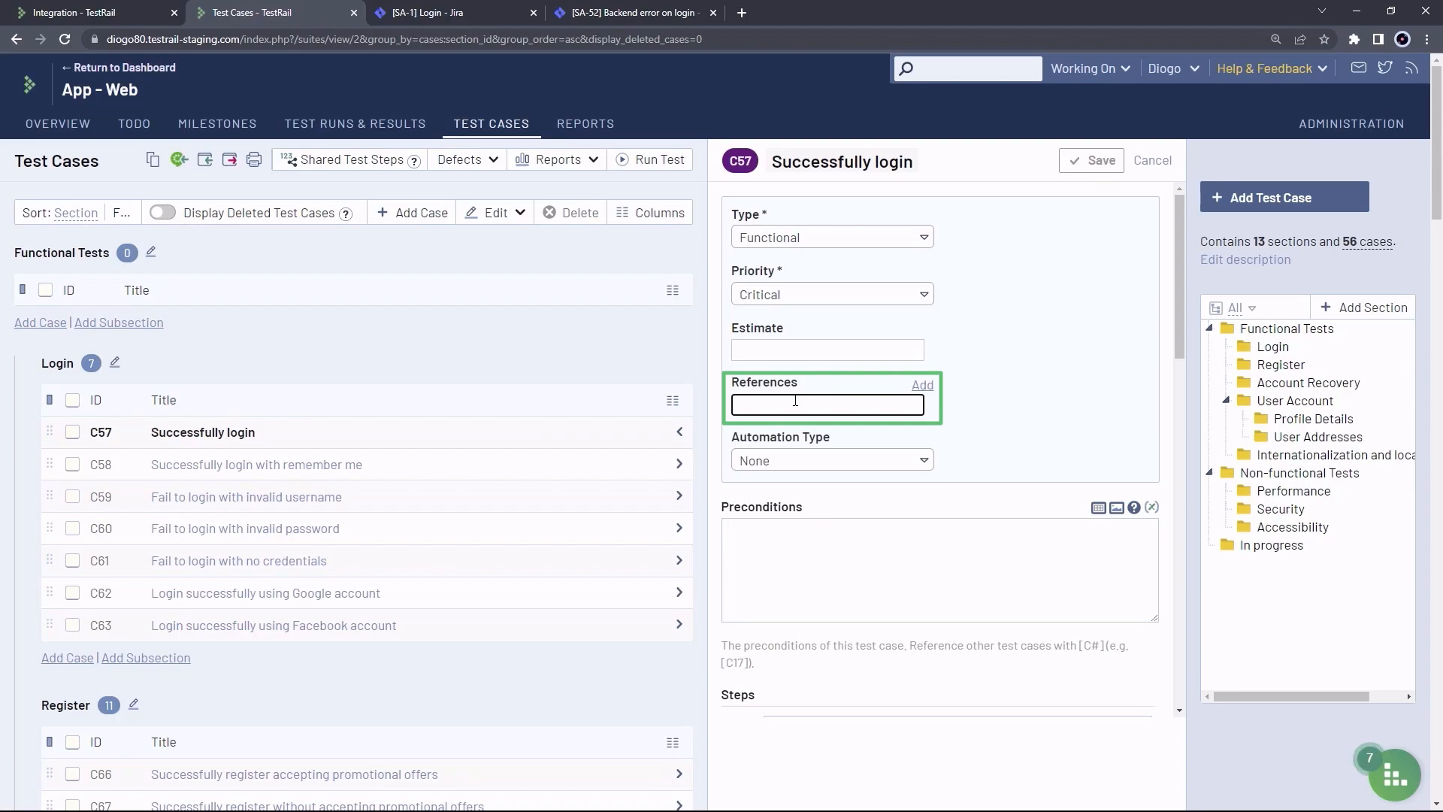
left_click(923, 385)
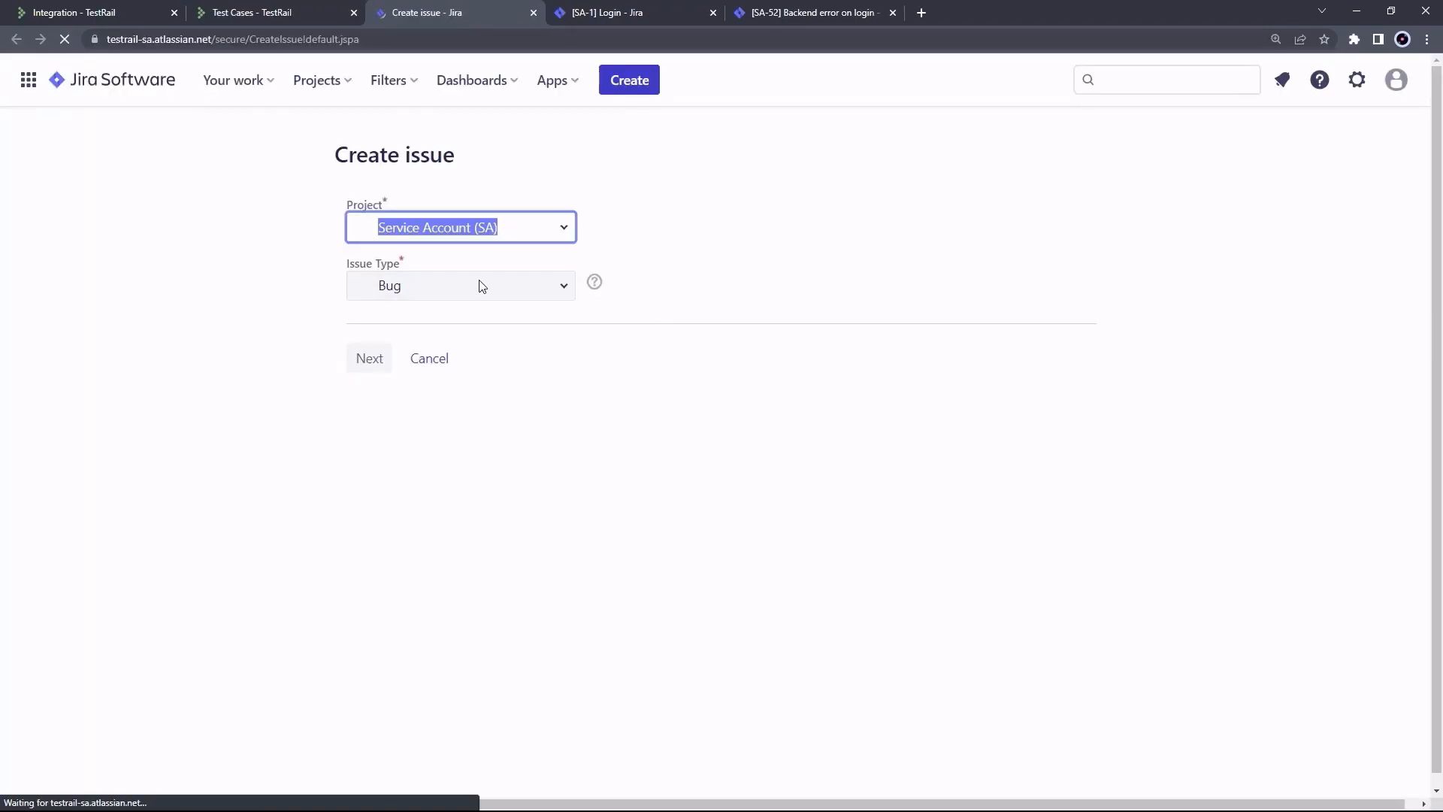
left_click(498, 285)
left_click(435, 366)
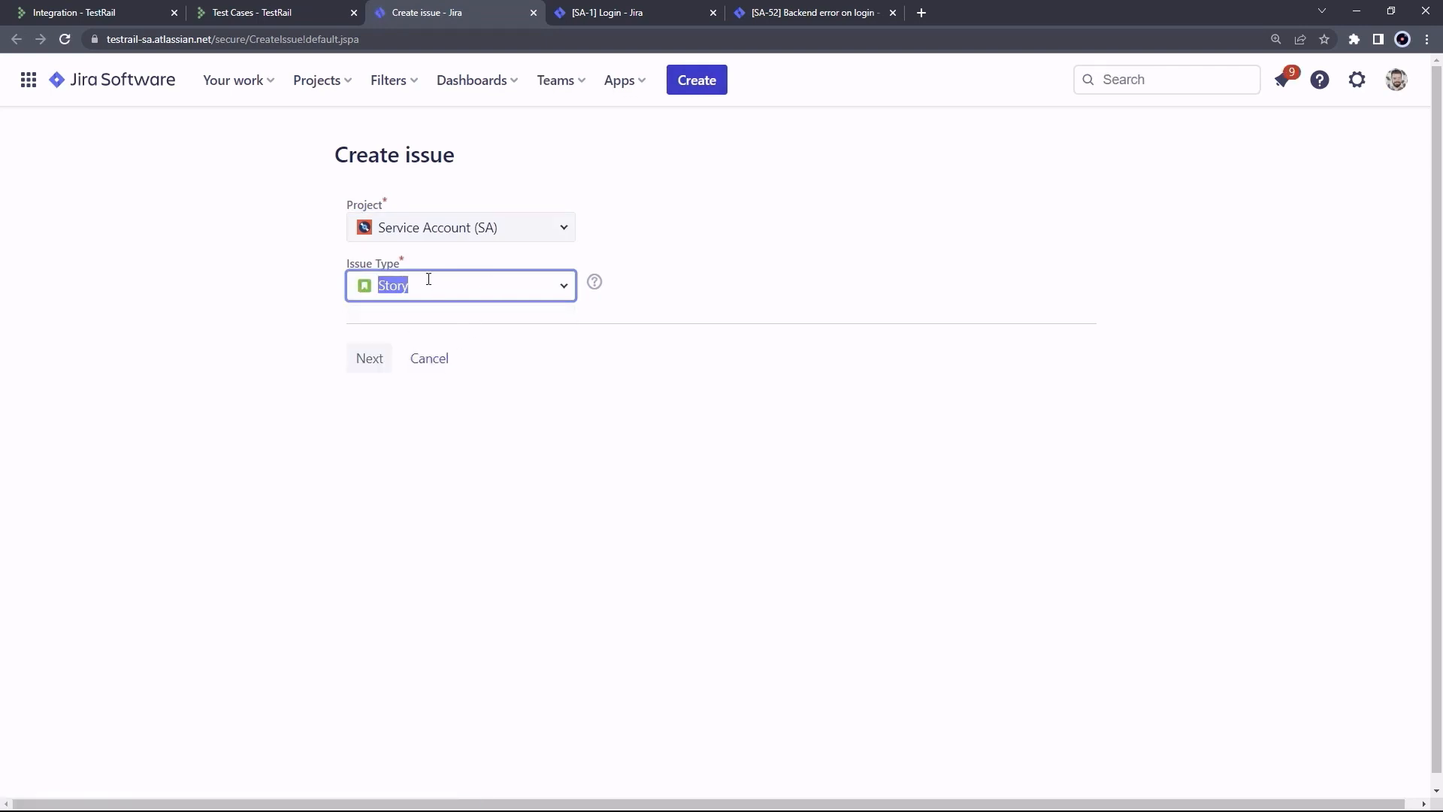
middle_click(418, 20)
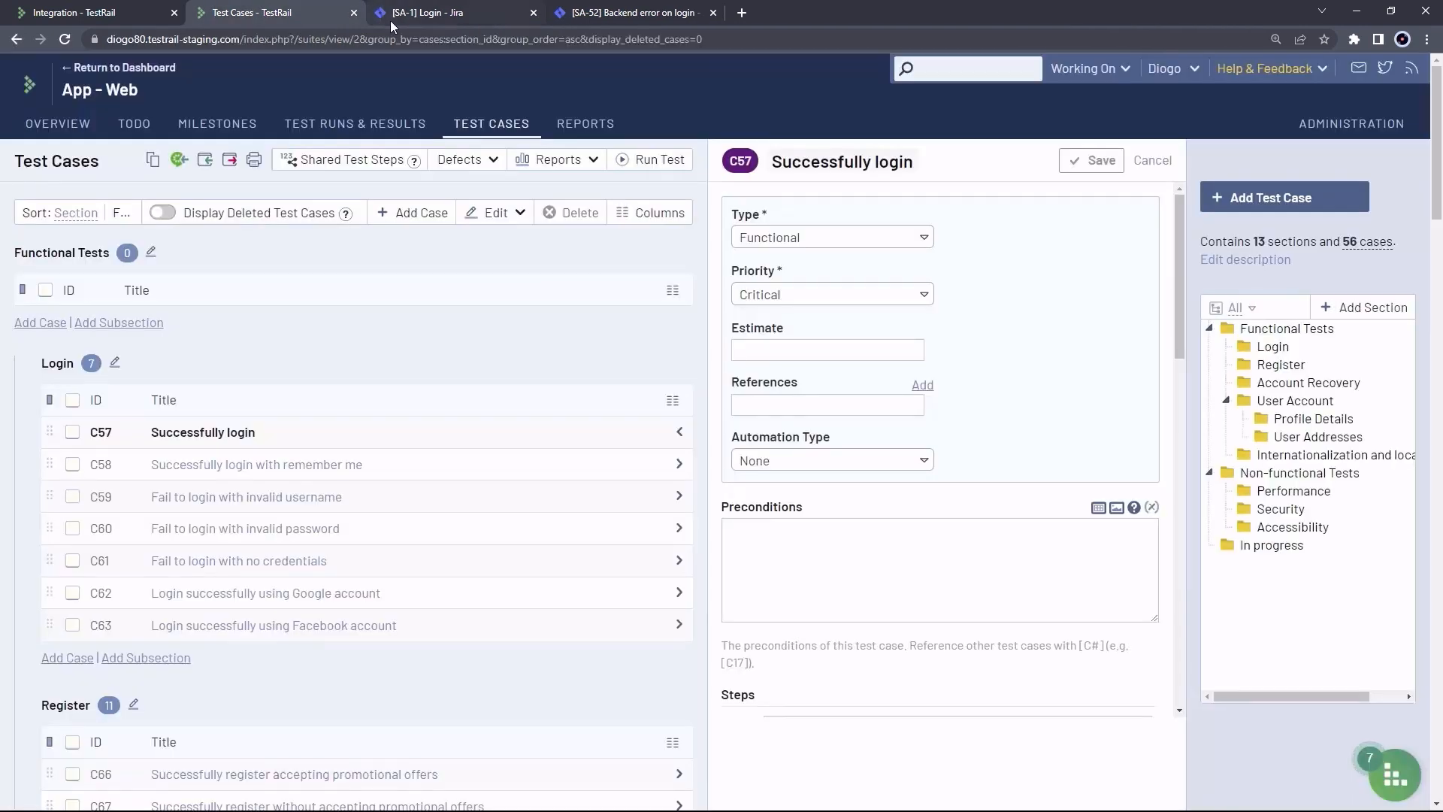
left_click(442, 16)
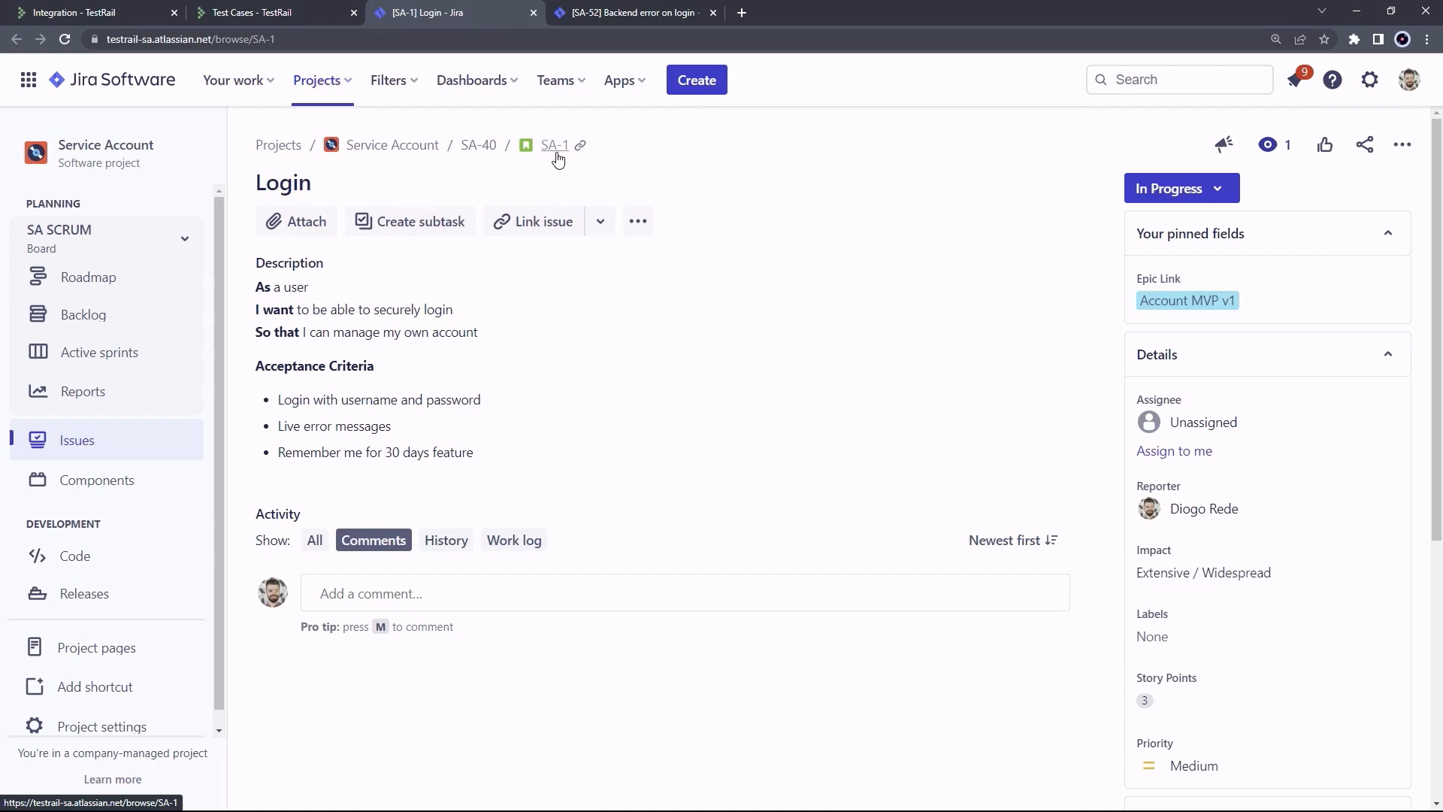
left_click(251, 12)
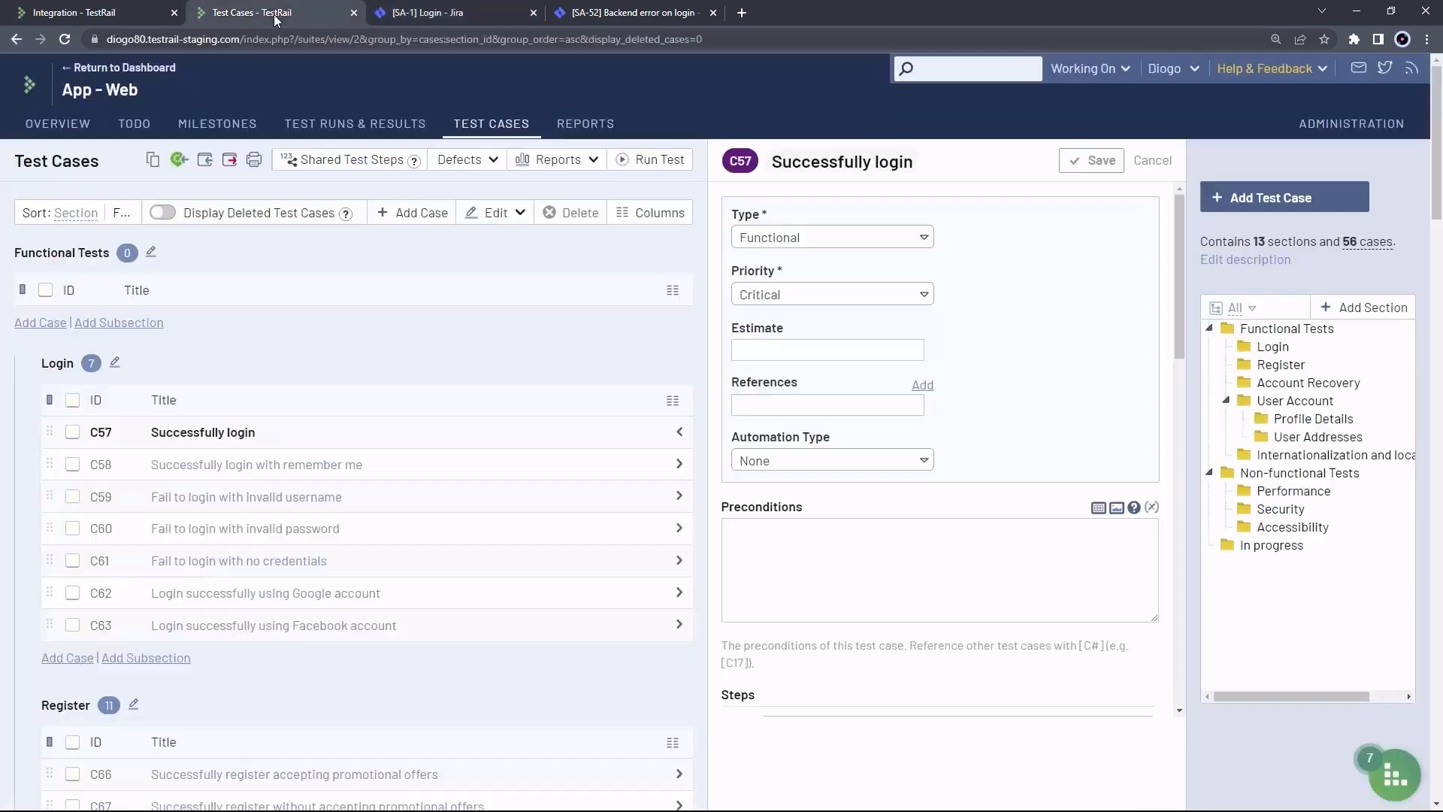
Enter SA-1, SA-2 as C57's References and save the case
left_click(768, 399)
type("SA-1")
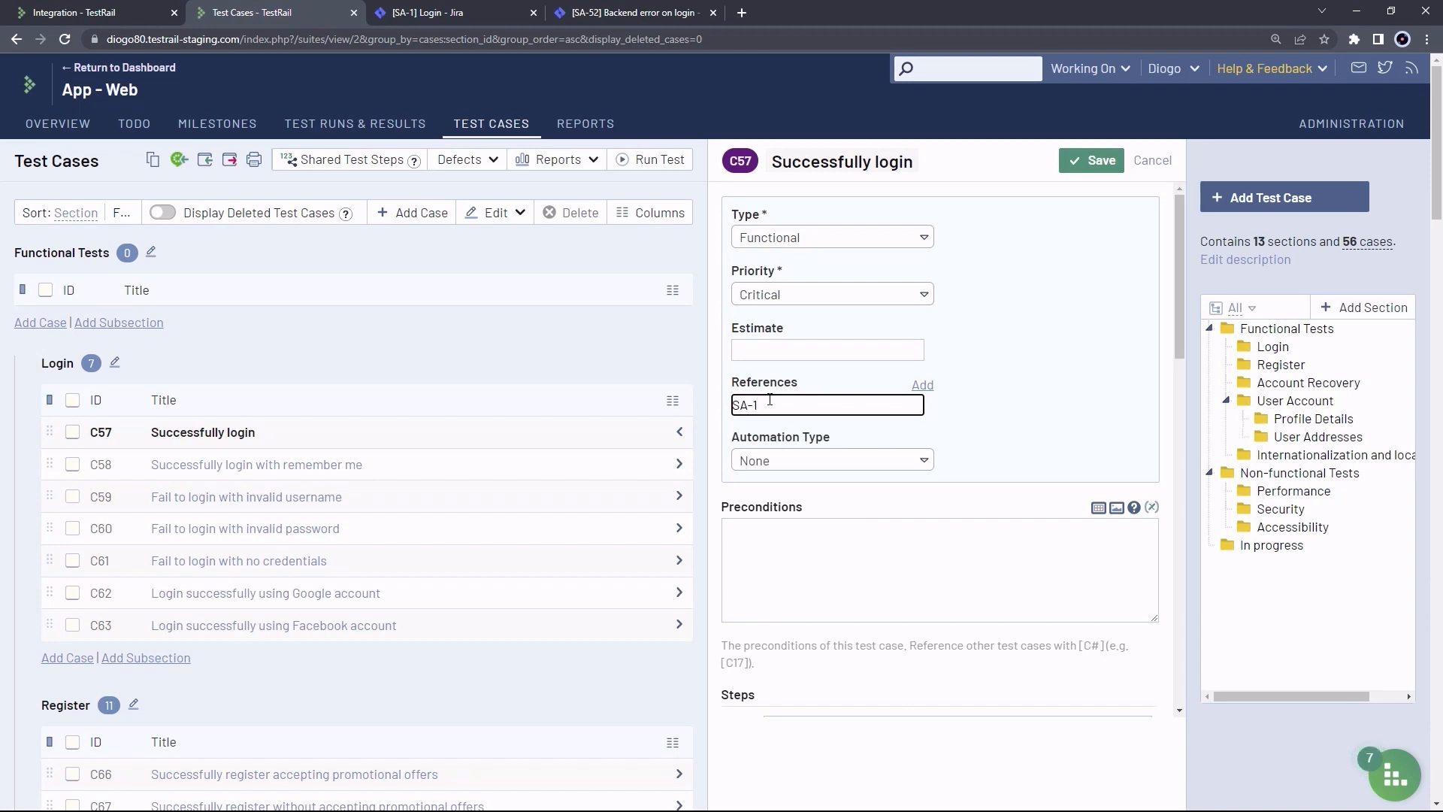
type(", SA-2")
left_click(1075, 159)
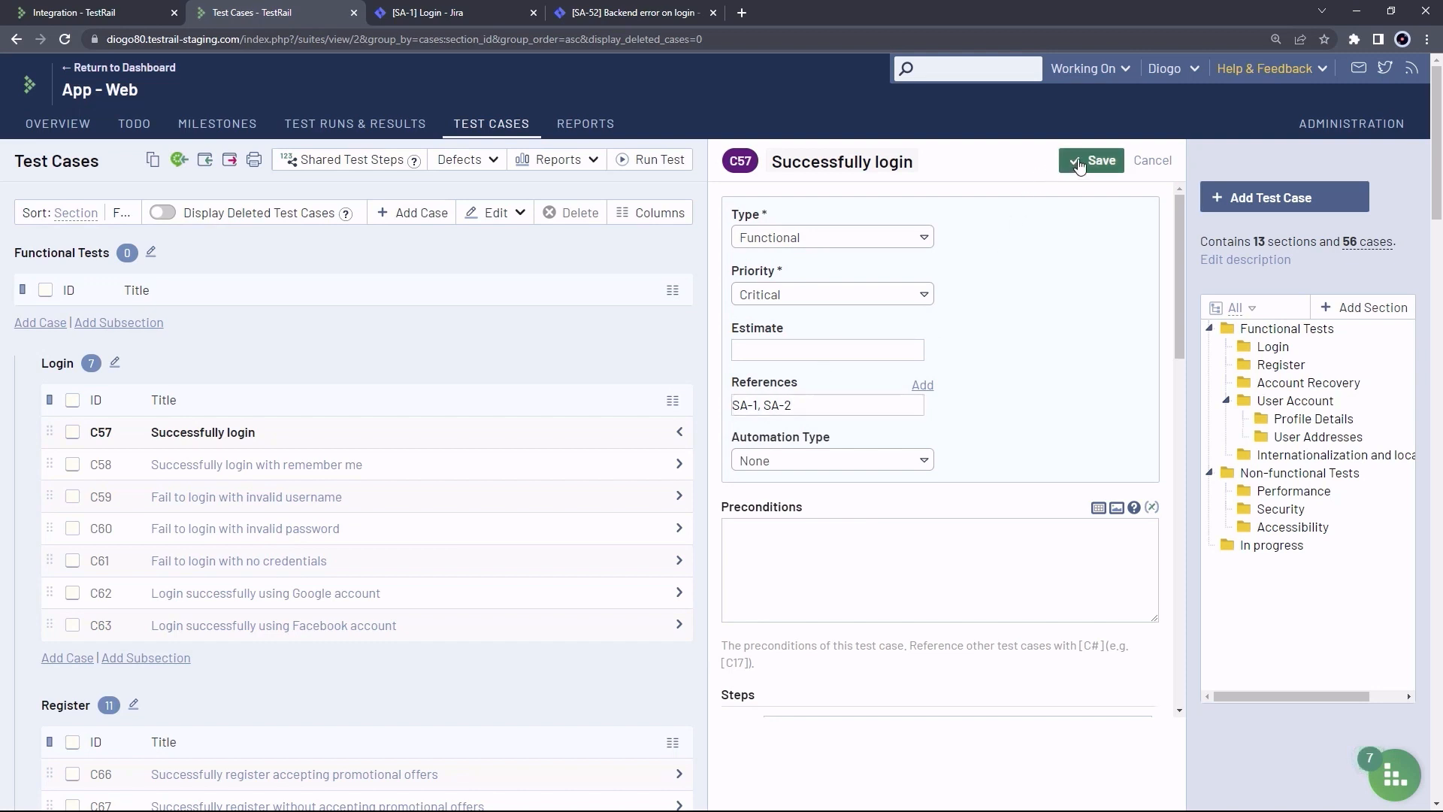
Preview Jira issue SA-1's editor from C57's reference, close it, then close C57's details
mouse_move(1077, 239)
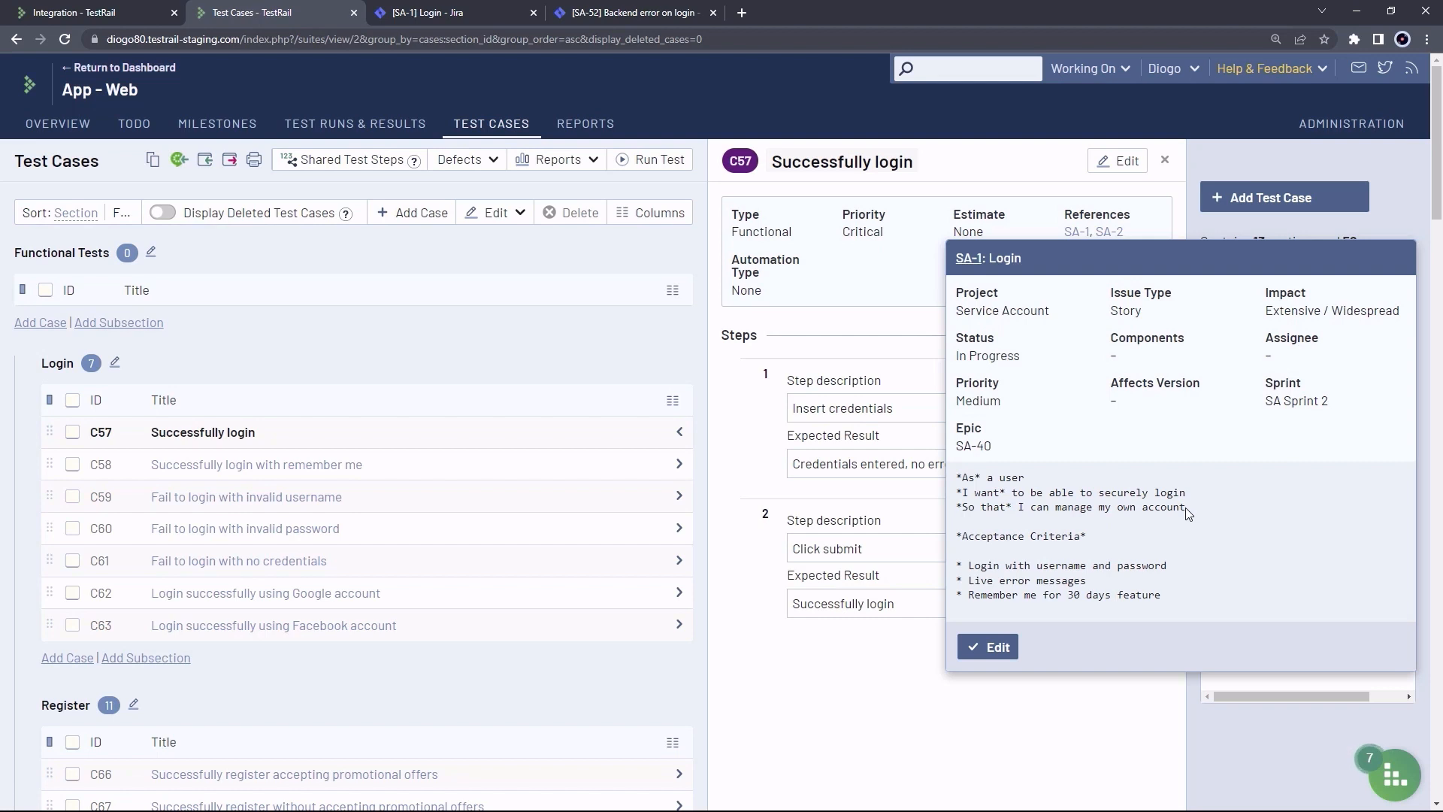
left_click(998, 649)
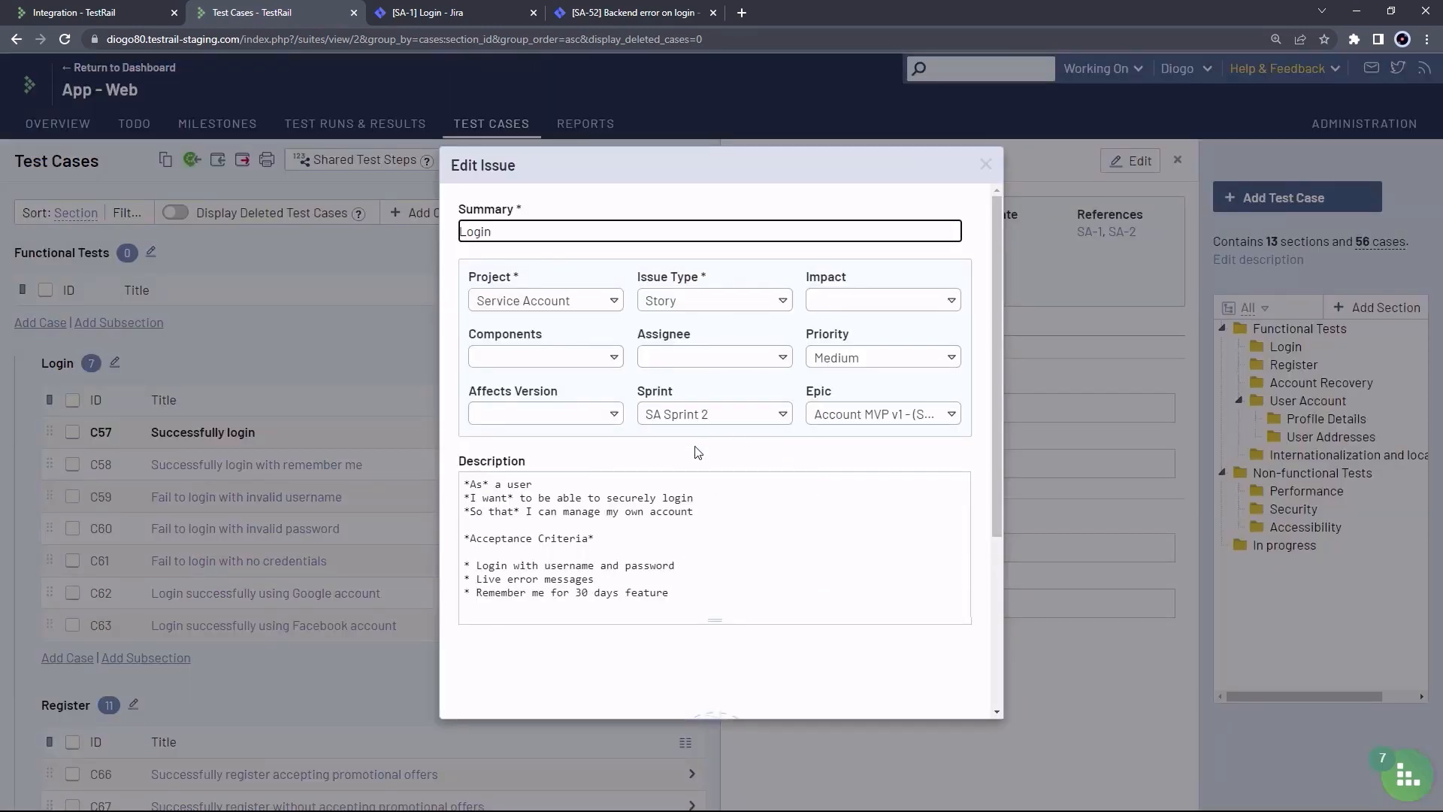
scroll(743, 450, "down", 4)
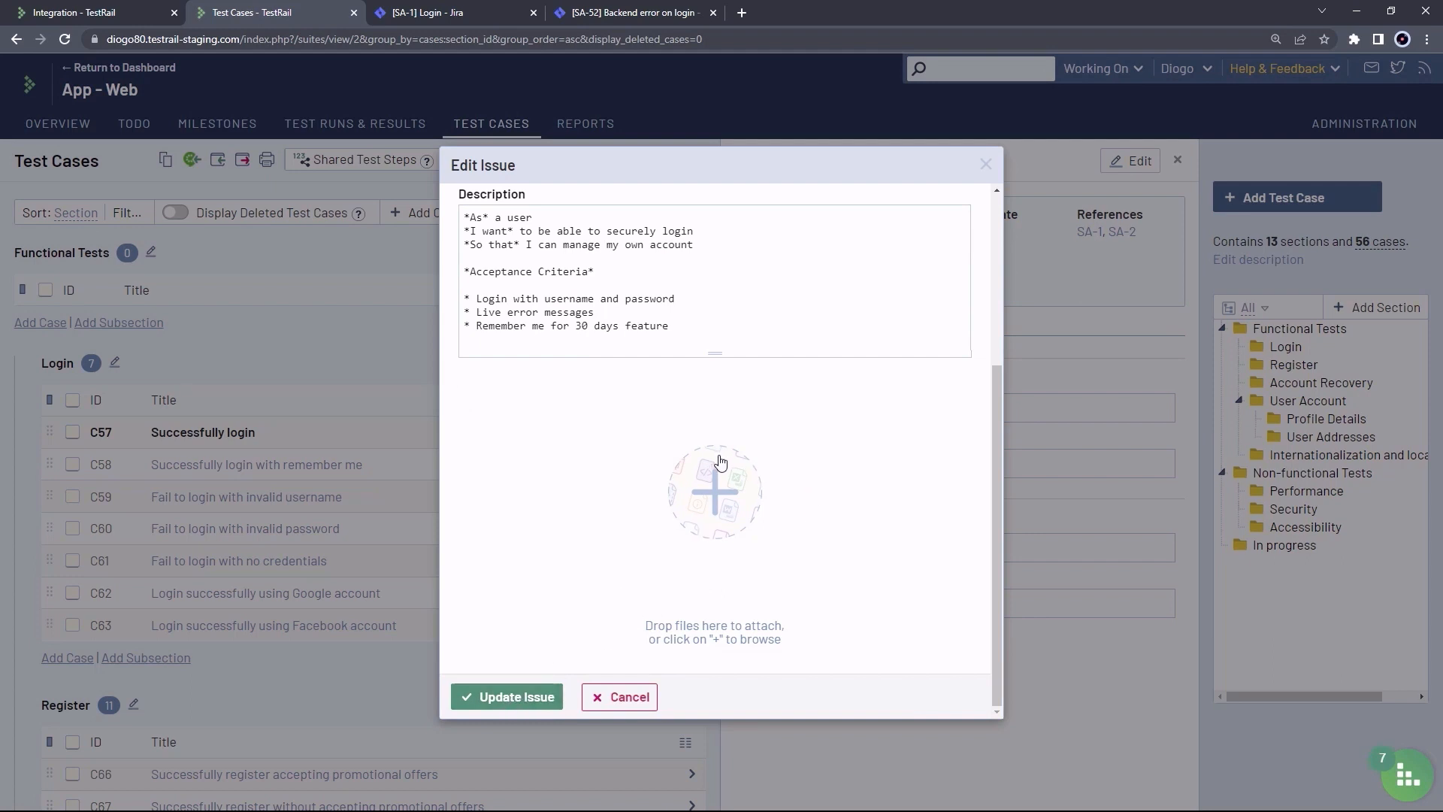
left_click(987, 169)
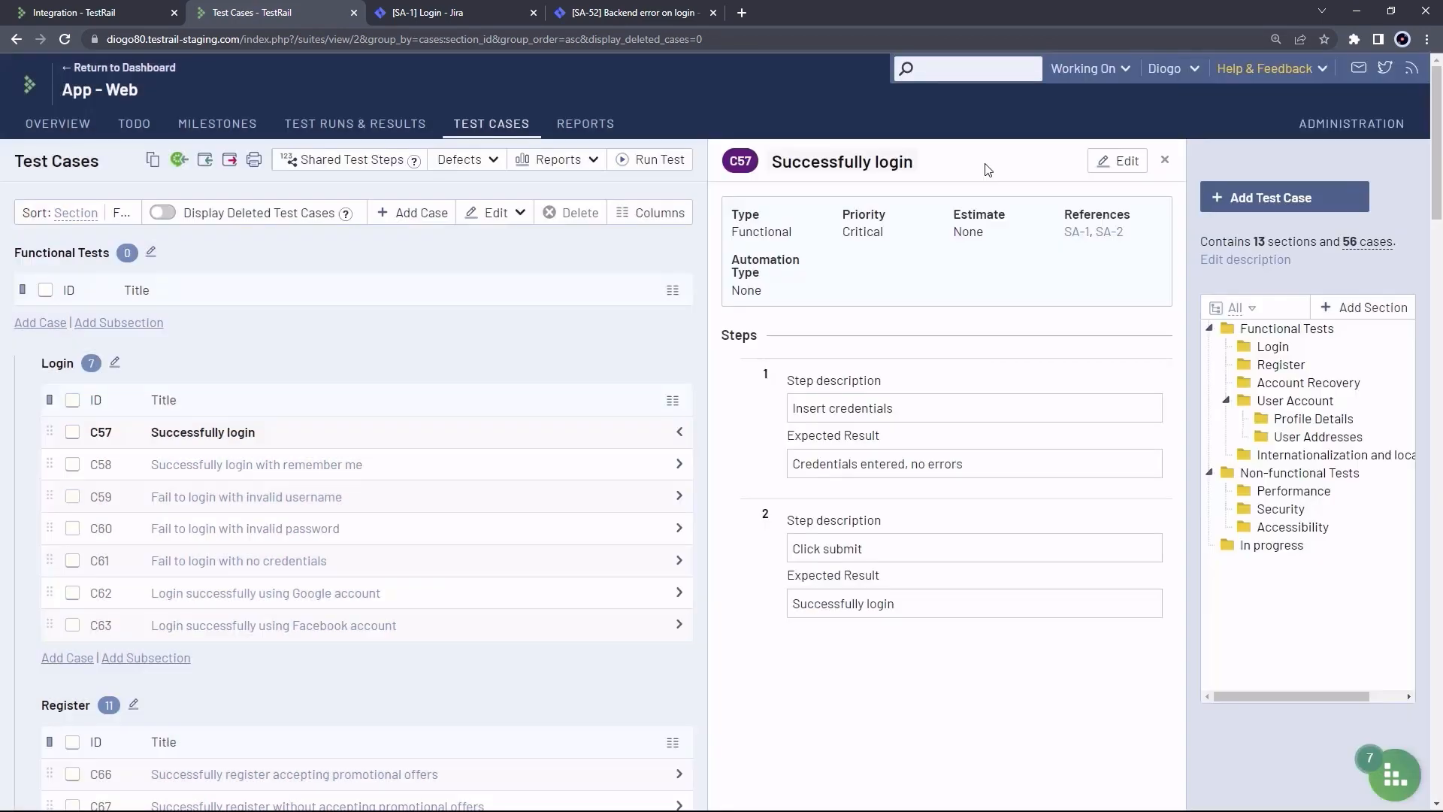
left_click(1165, 161)
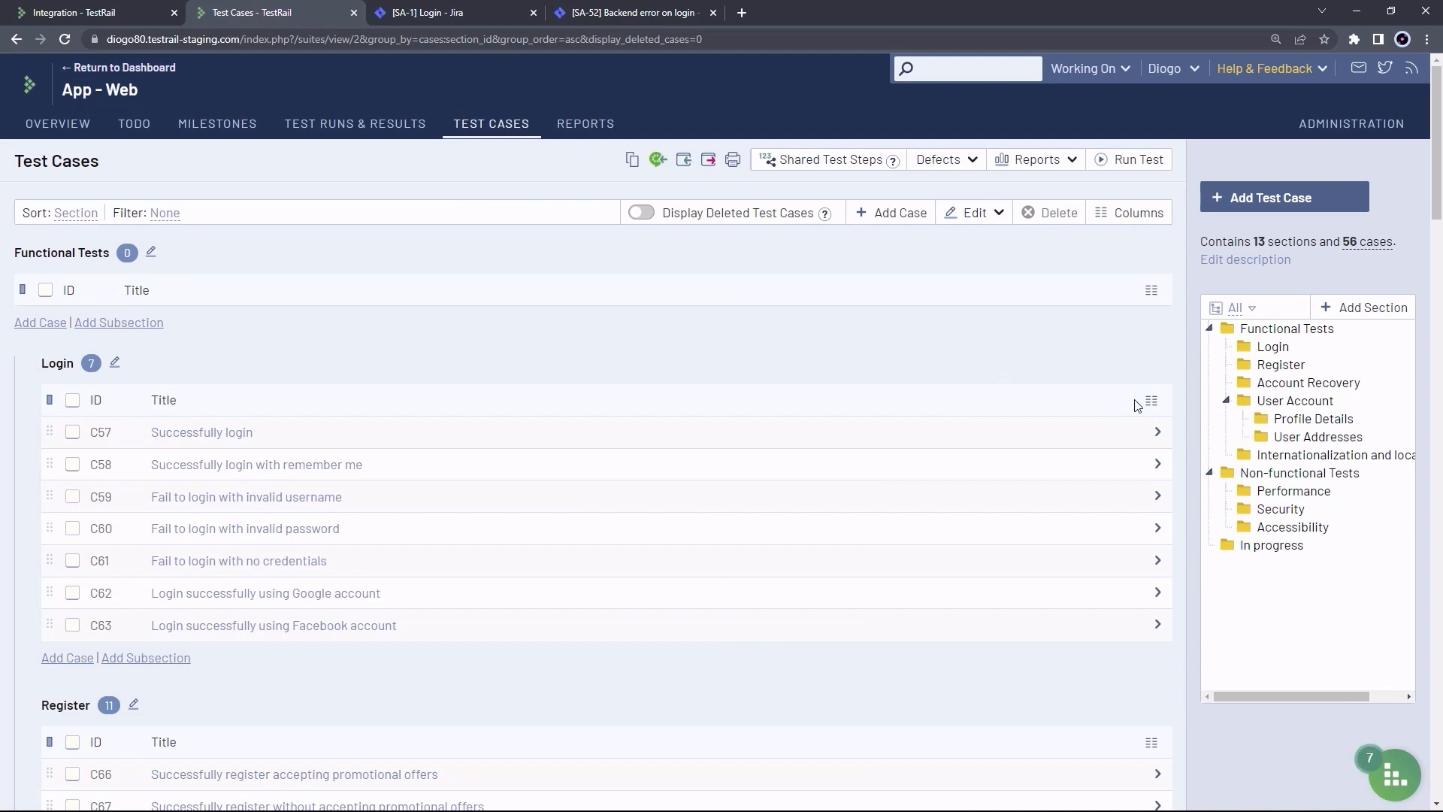
Add a References column to the case tables and review the Login section's linked issues
left_click(1155, 405)
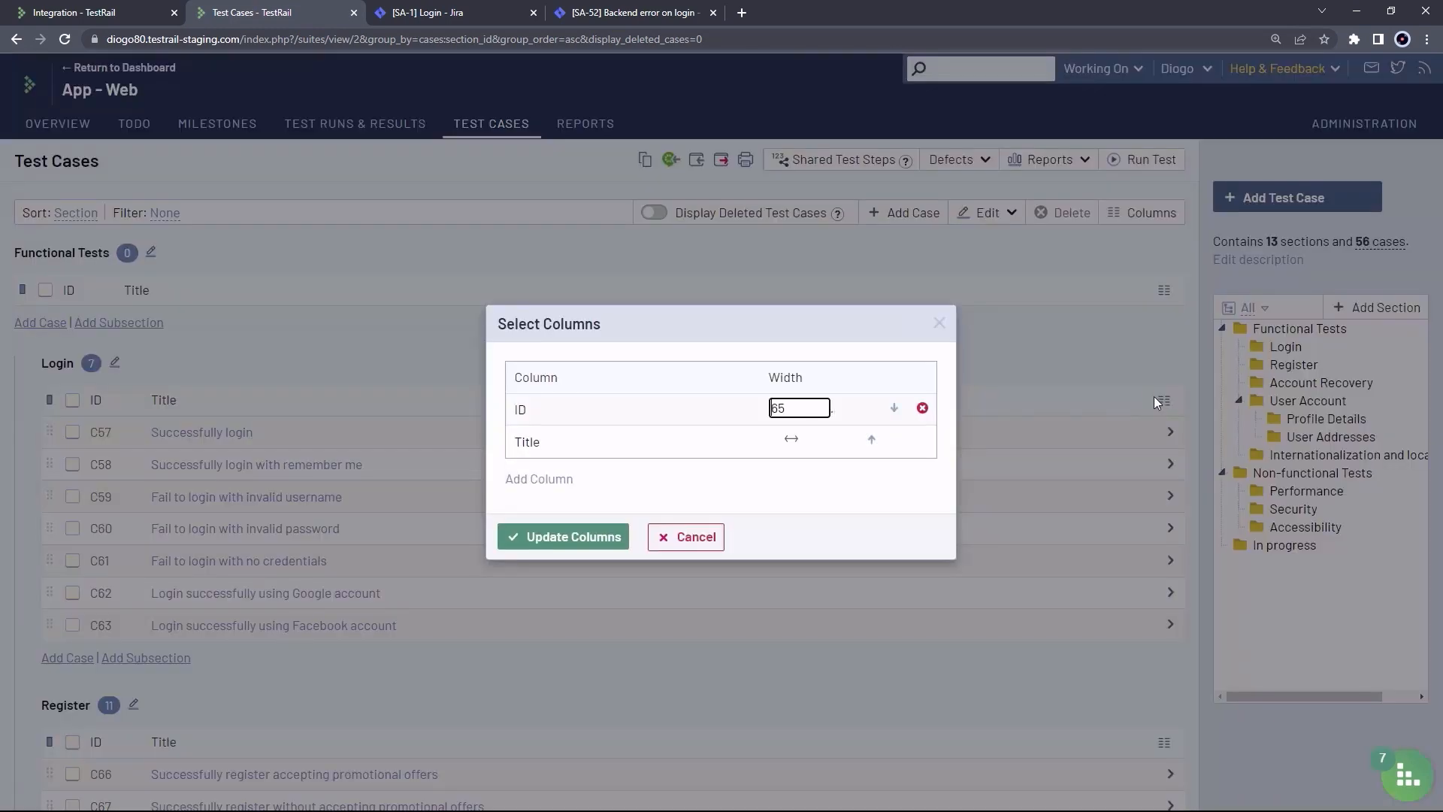
left_click(560, 480)
left_click(627, 426)
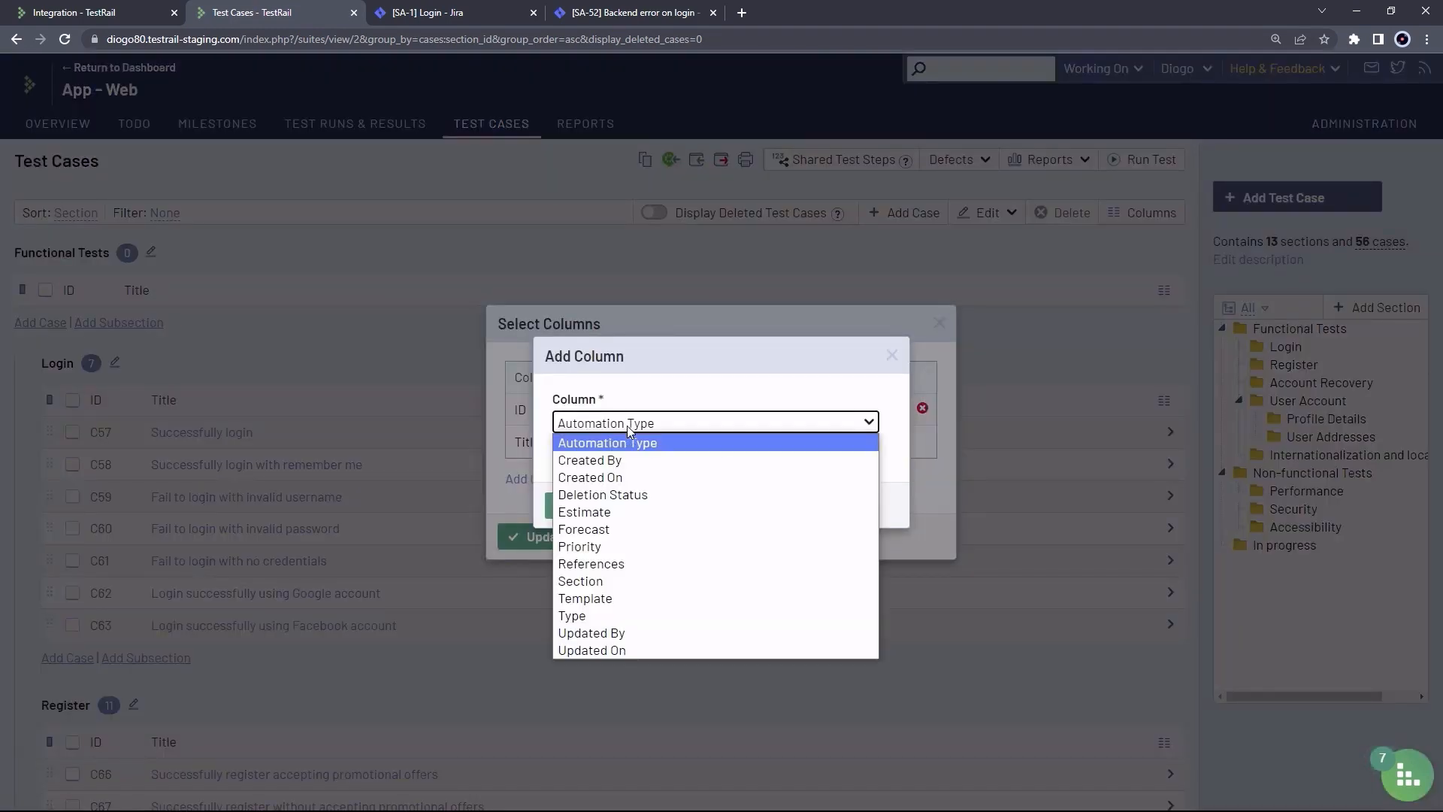
left_click(624, 562)
left_click(601, 506)
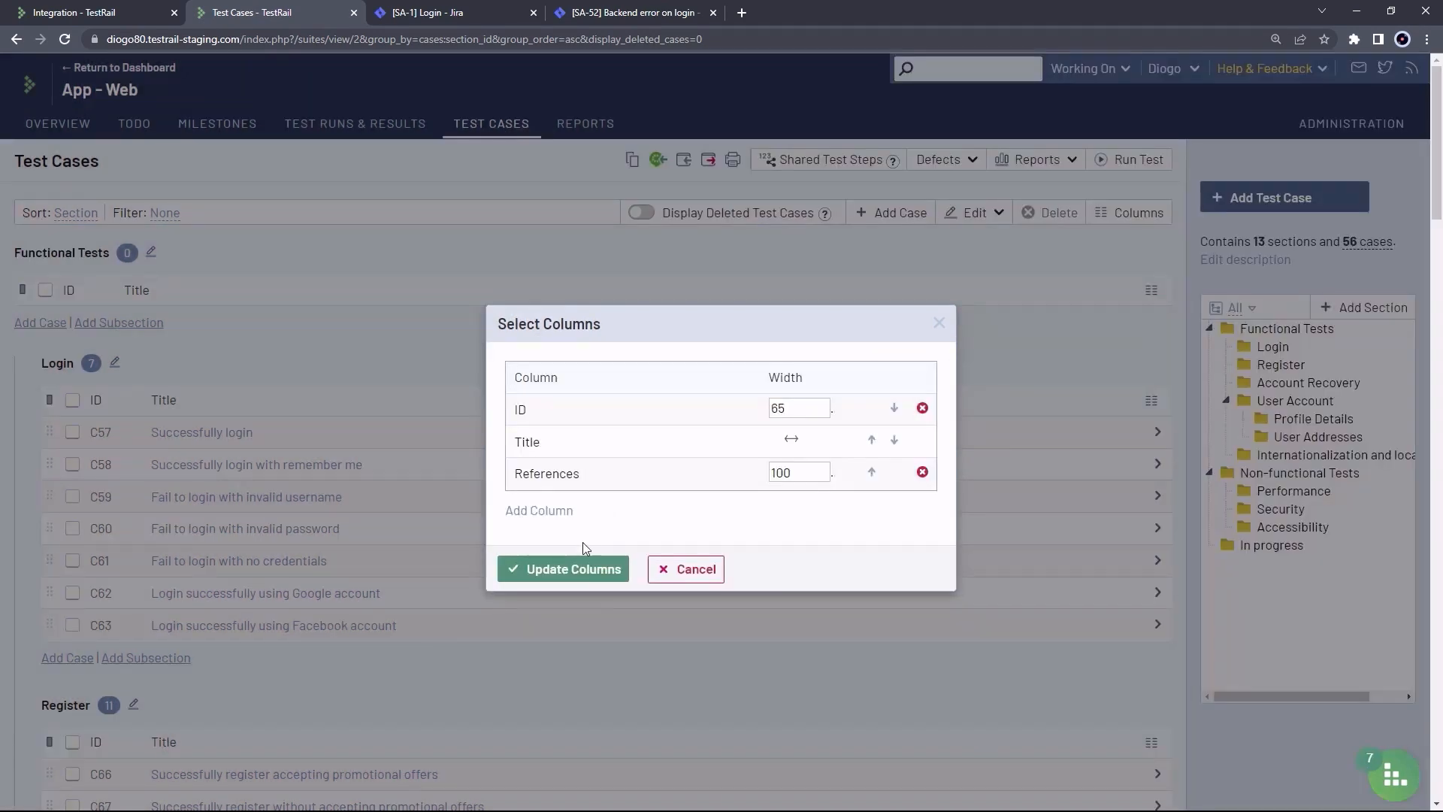
left_click(573, 569)
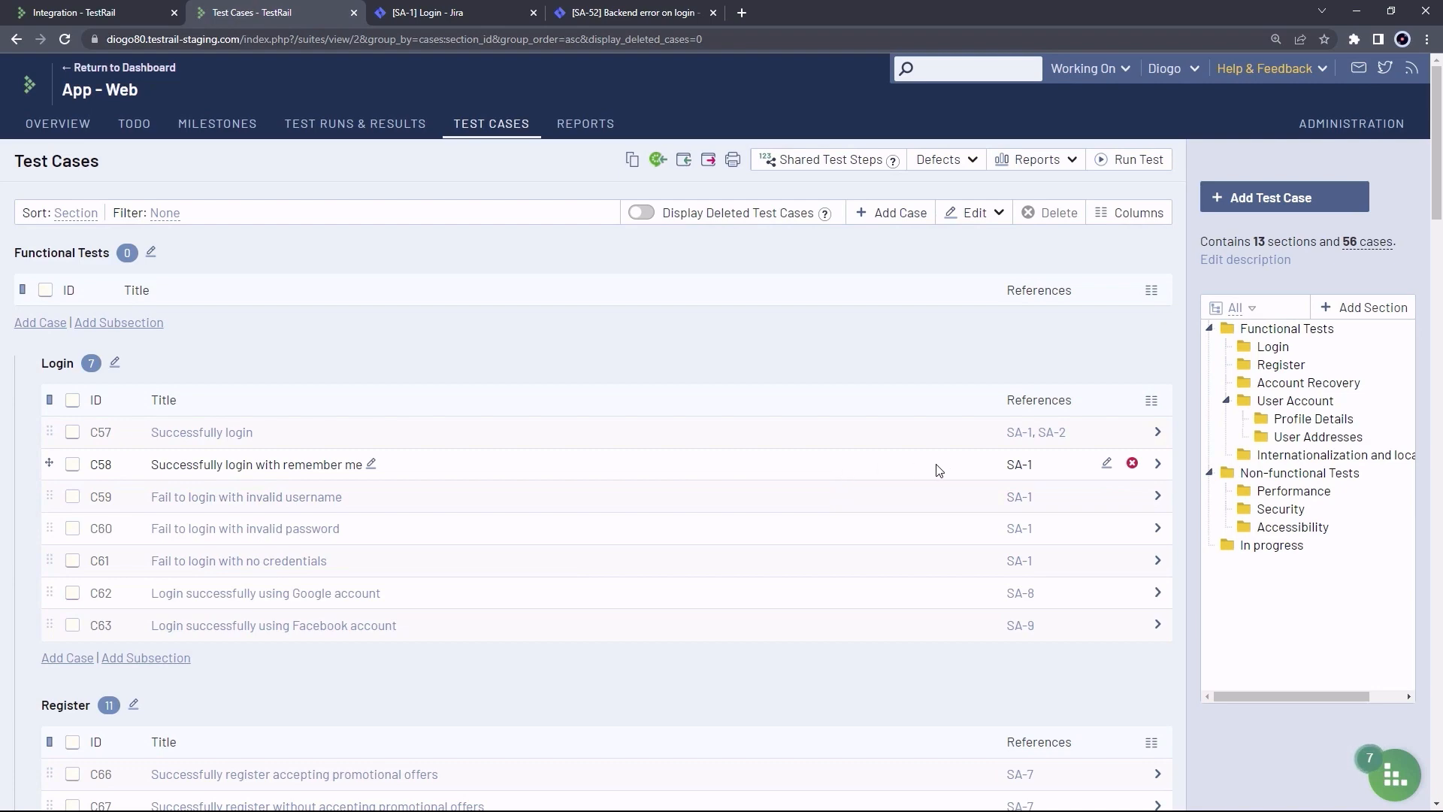
scroll(950, 467, "down", 8)
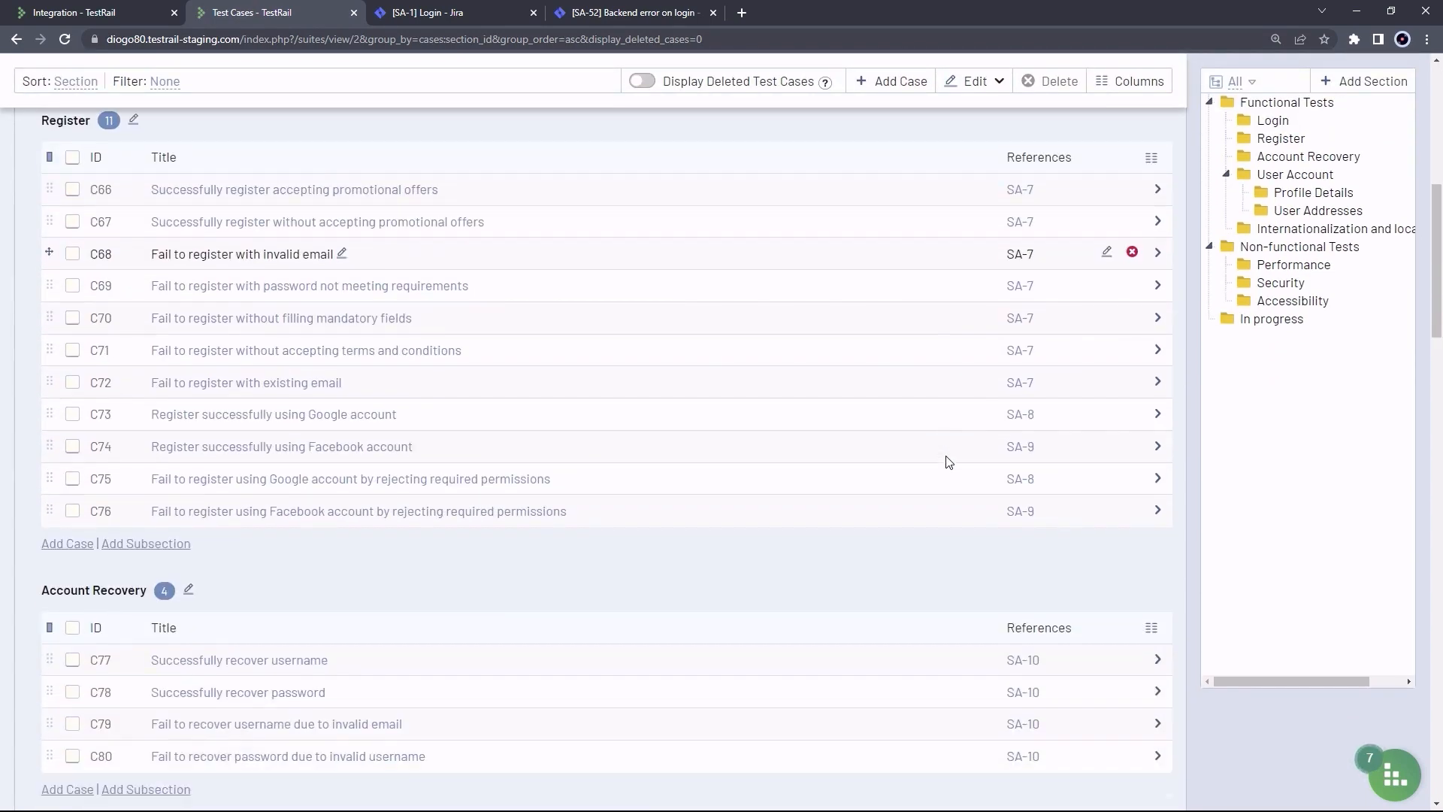
scroll(950, 461, "up", 5)
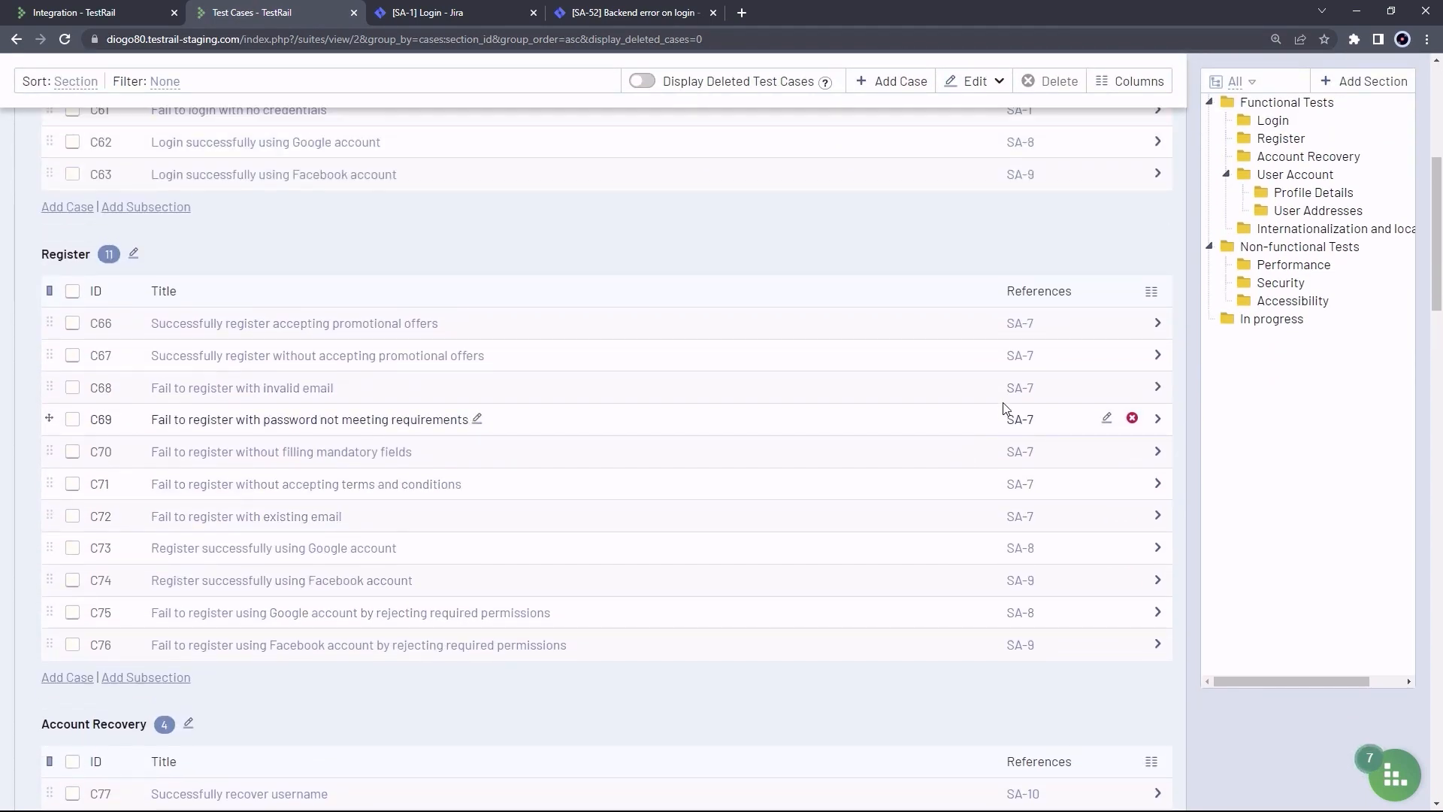
scroll(987, 400, "up", 2)
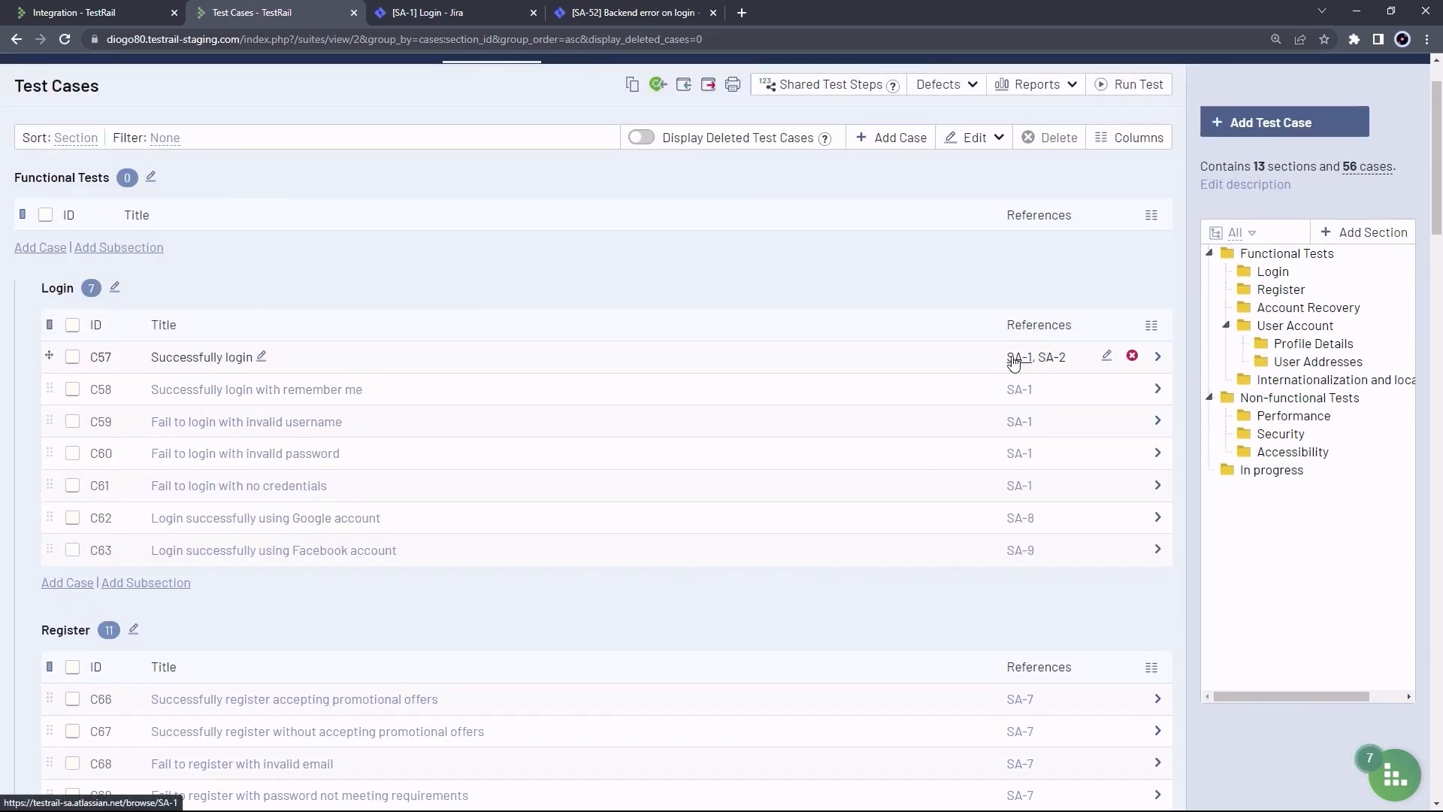
mouse_move(1012, 359)
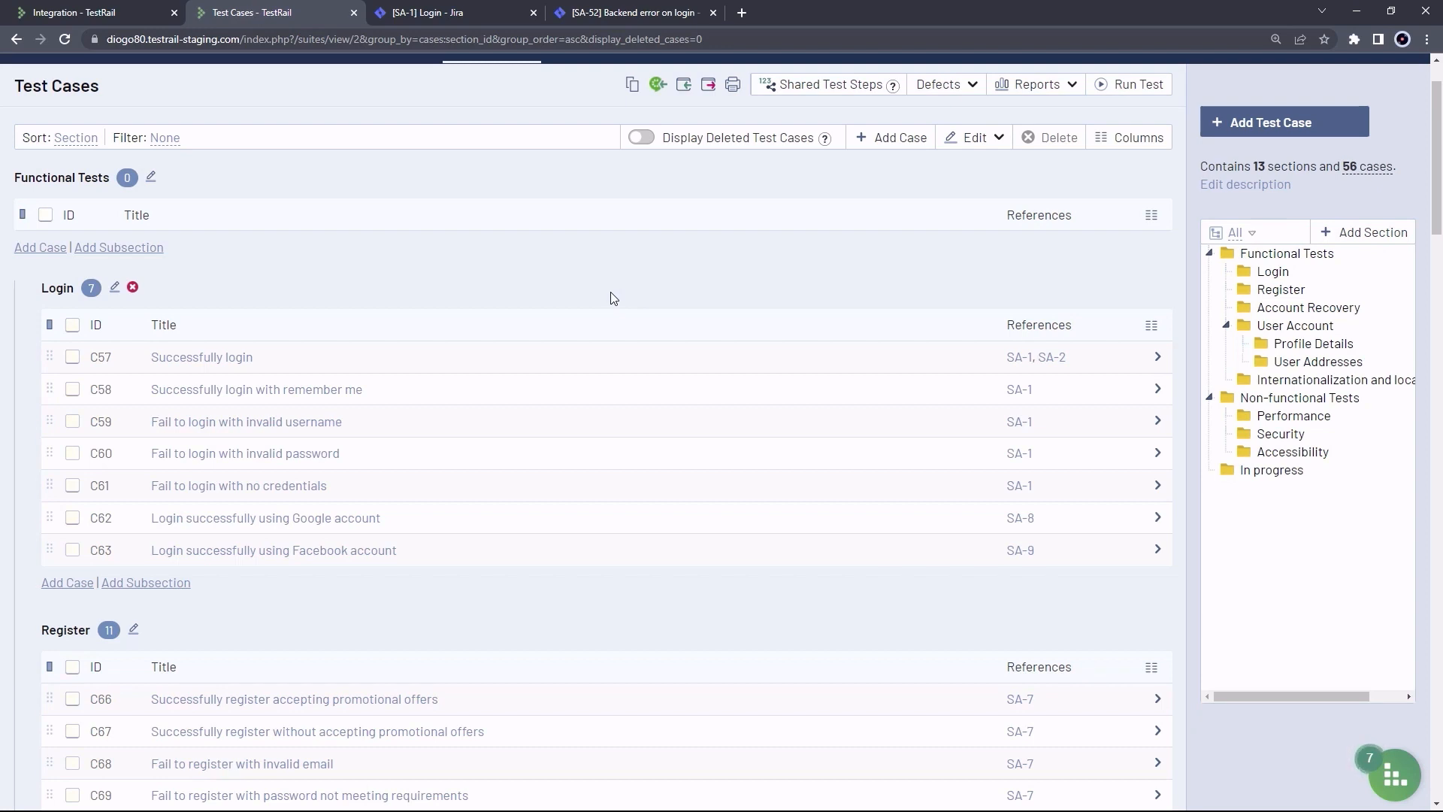
scroll(614, 298, "up", 1)
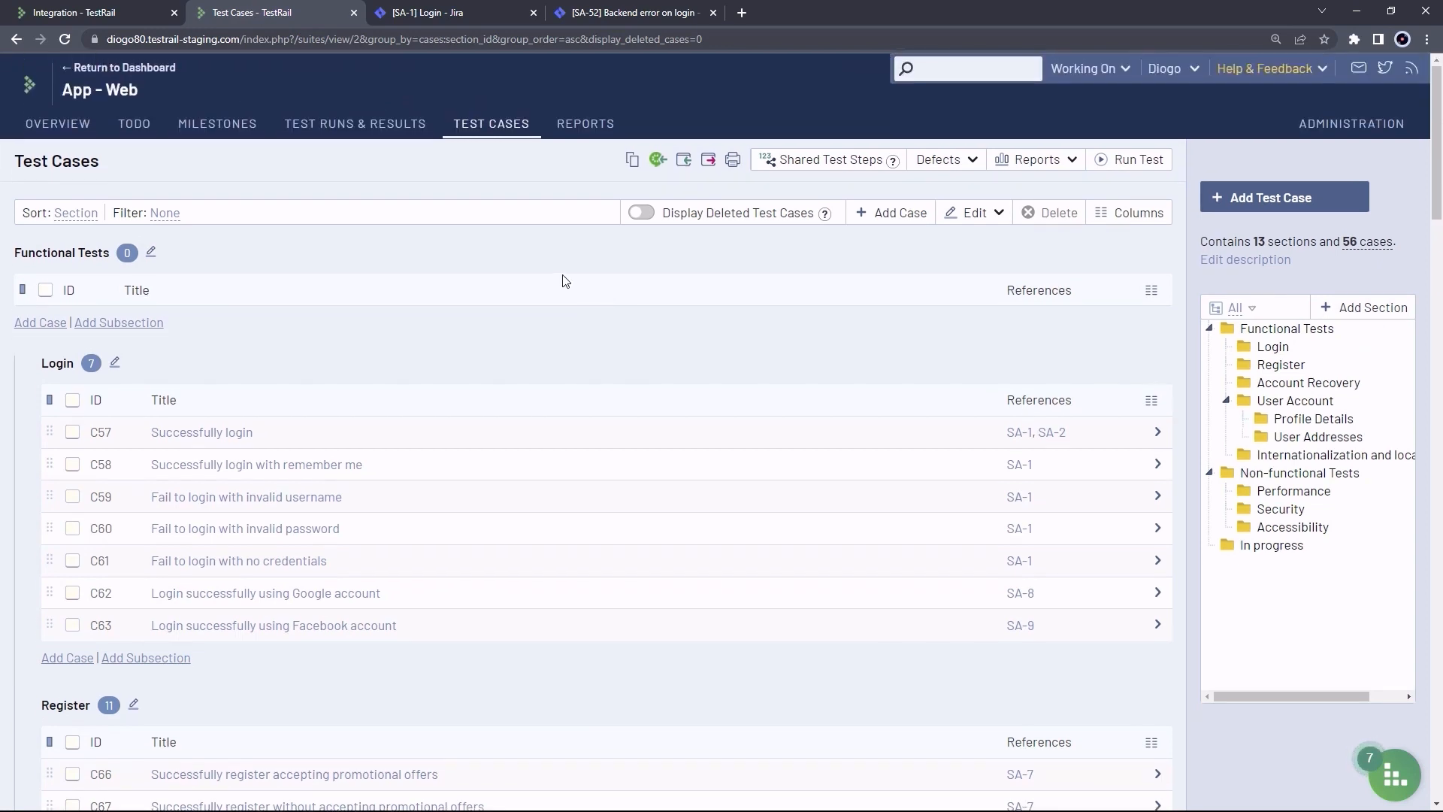
Open the Version 1.2 - Full Regression run and bring up its Edit Test Run form
left_click(368, 125)
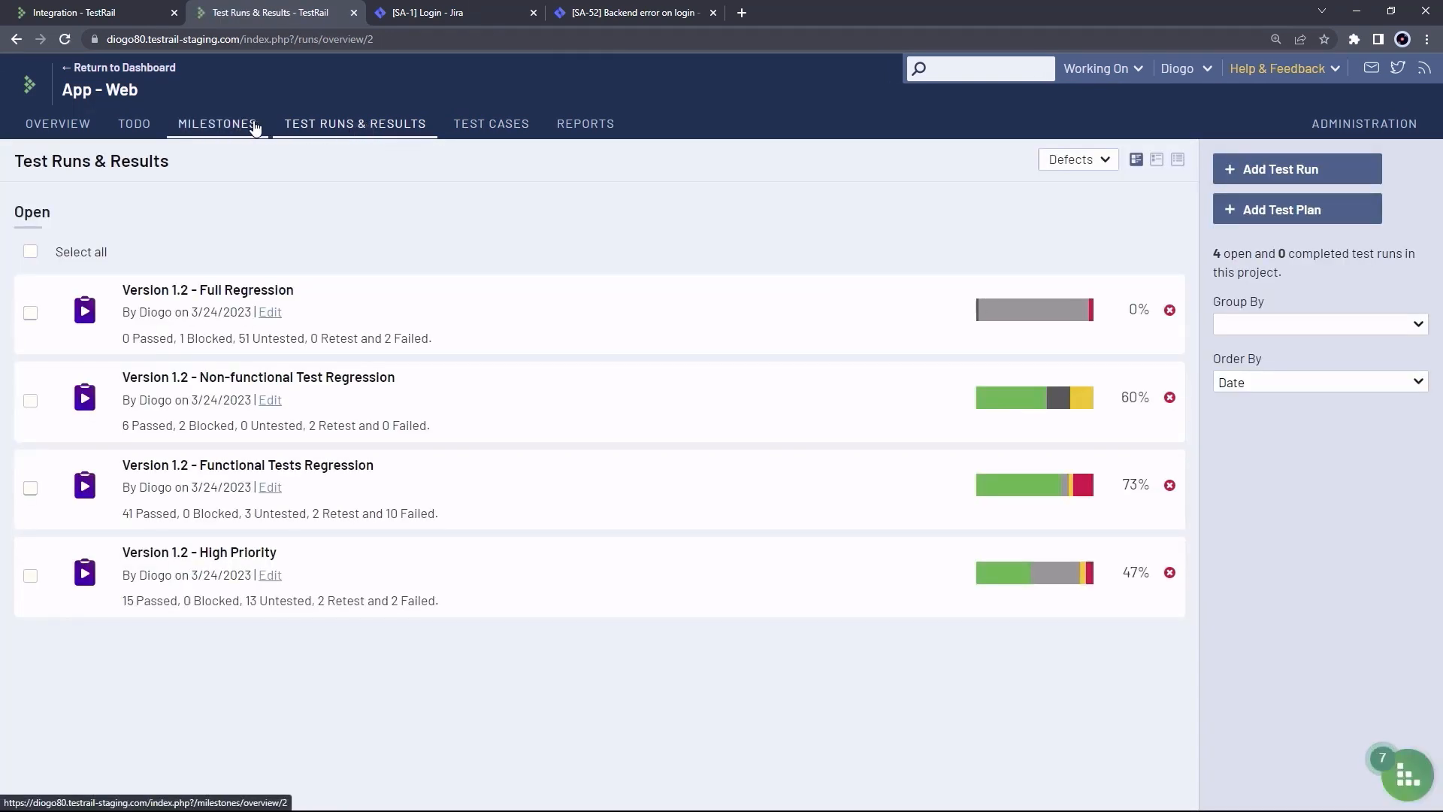
left_click(220, 292)
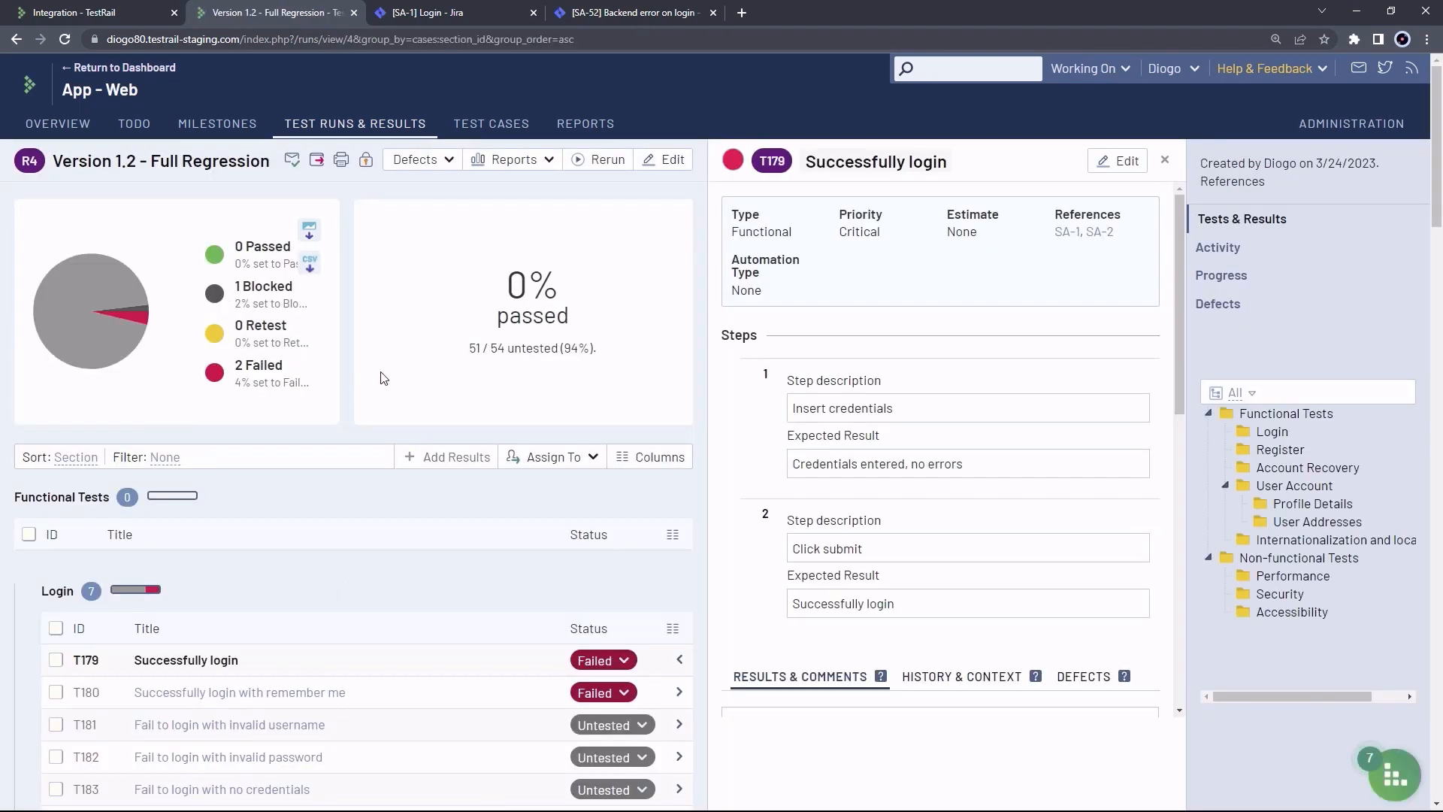
left_click(671, 161)
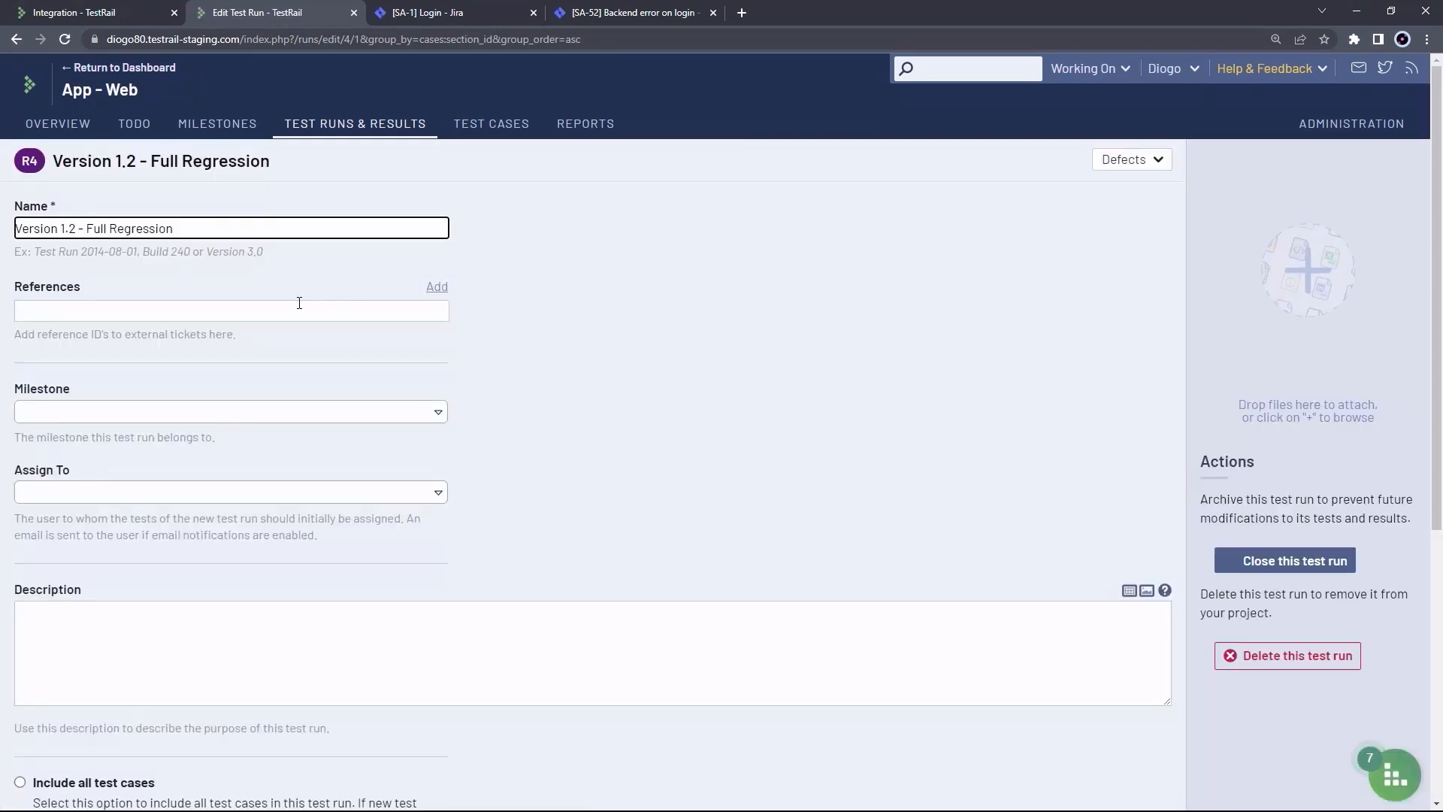
Set the Version 1.2 - Full Regression run's reference to SA-40 and save it
left_click(296, 305)
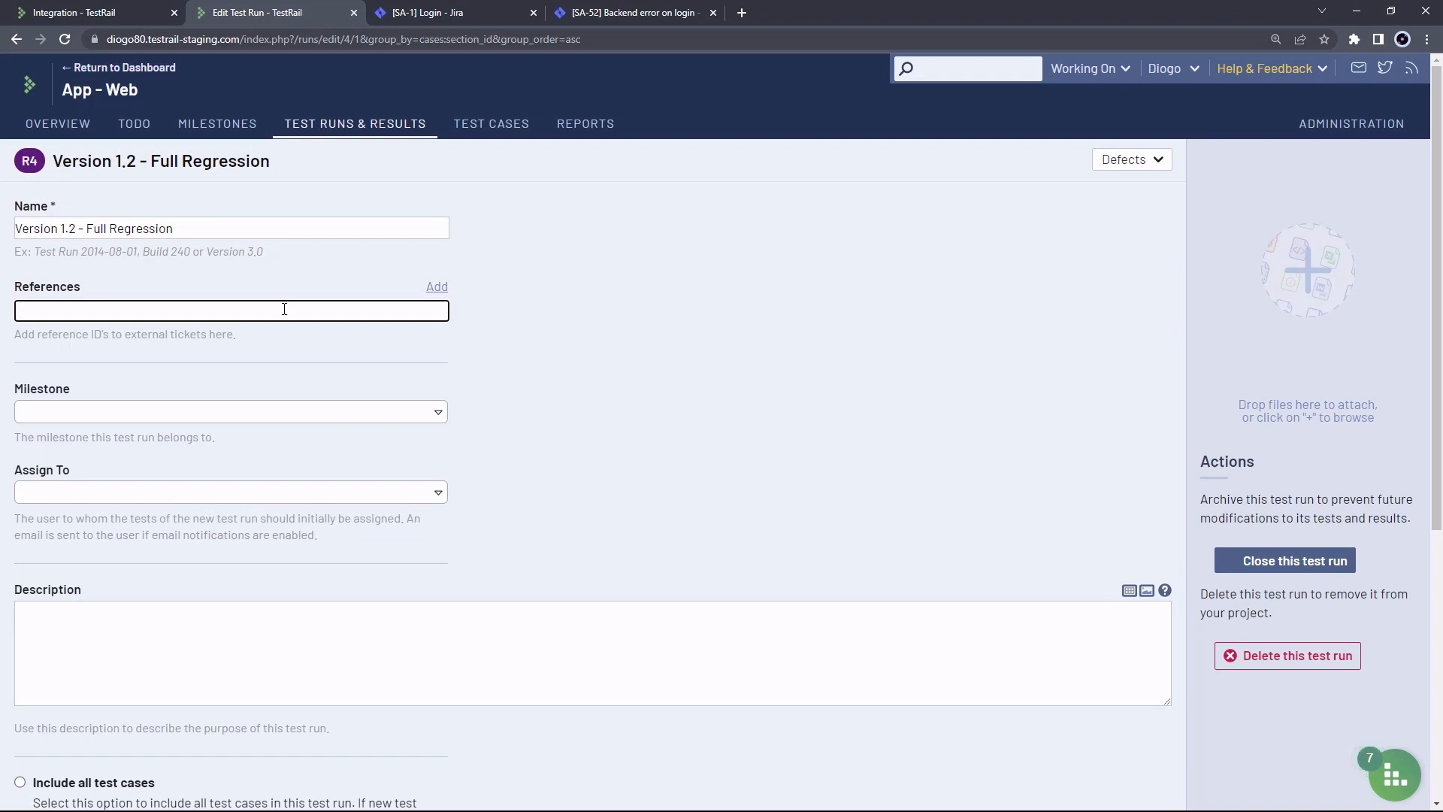
left_click(418, 13)
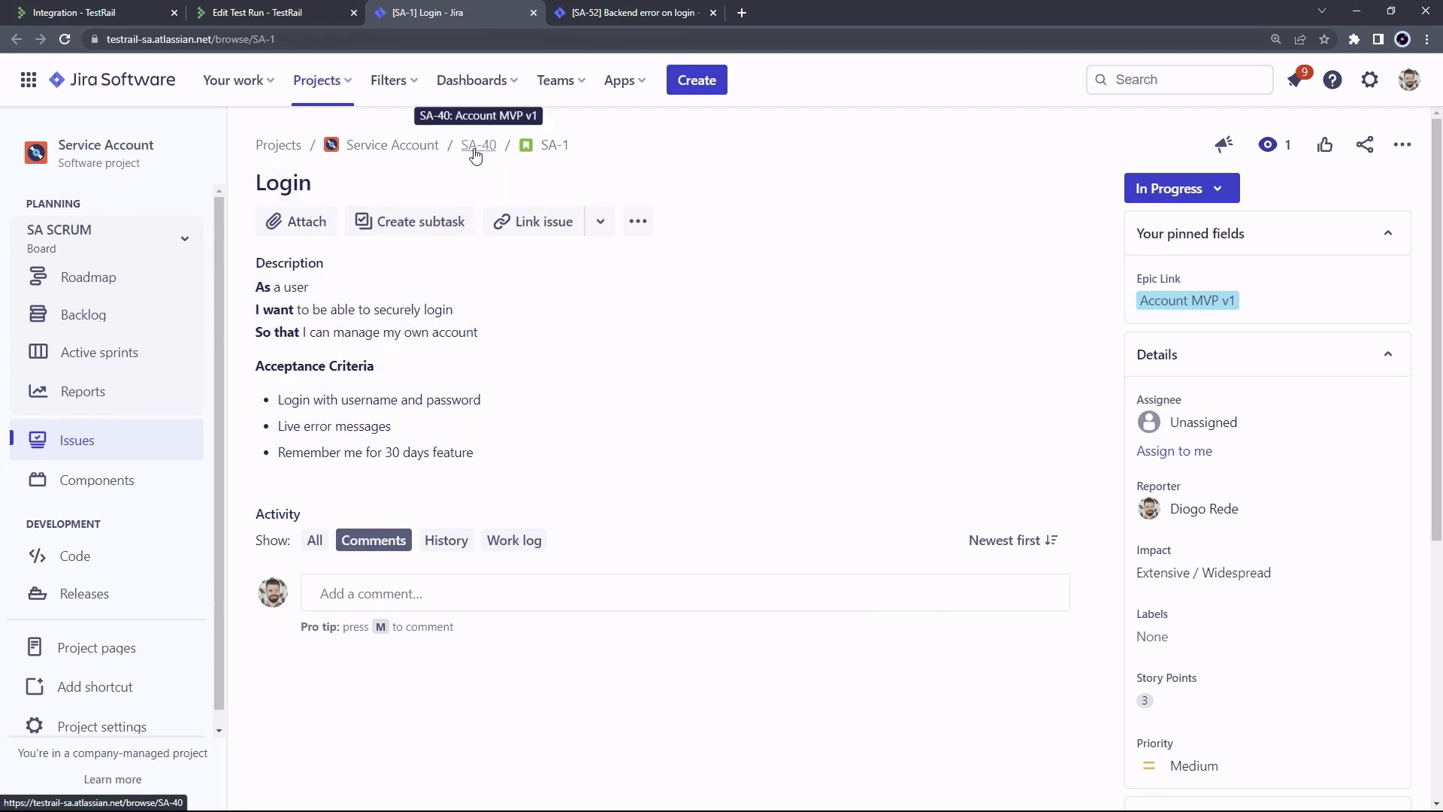
left_click(272, 14)
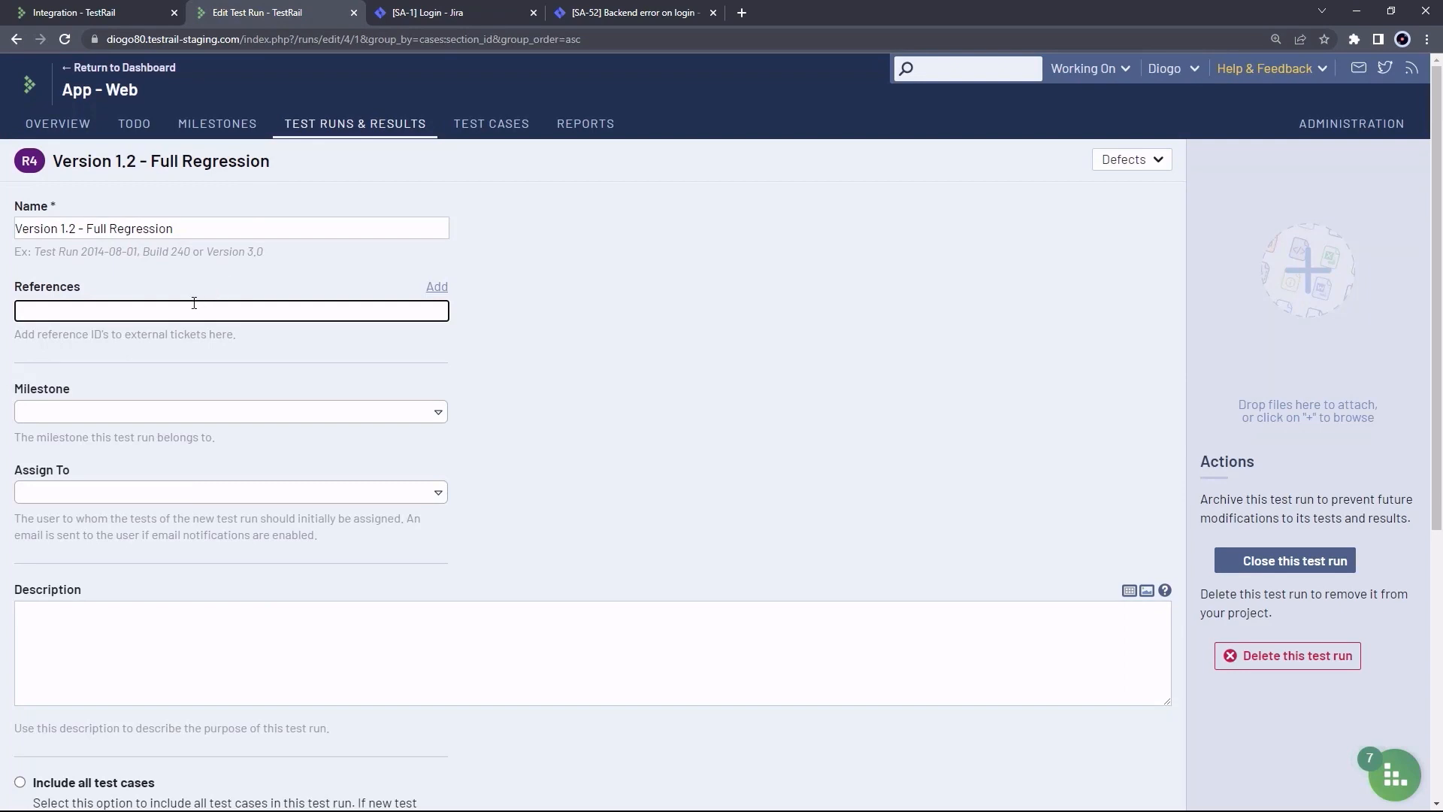
type("SA-40")
scroll(413, 418, "down", 3)
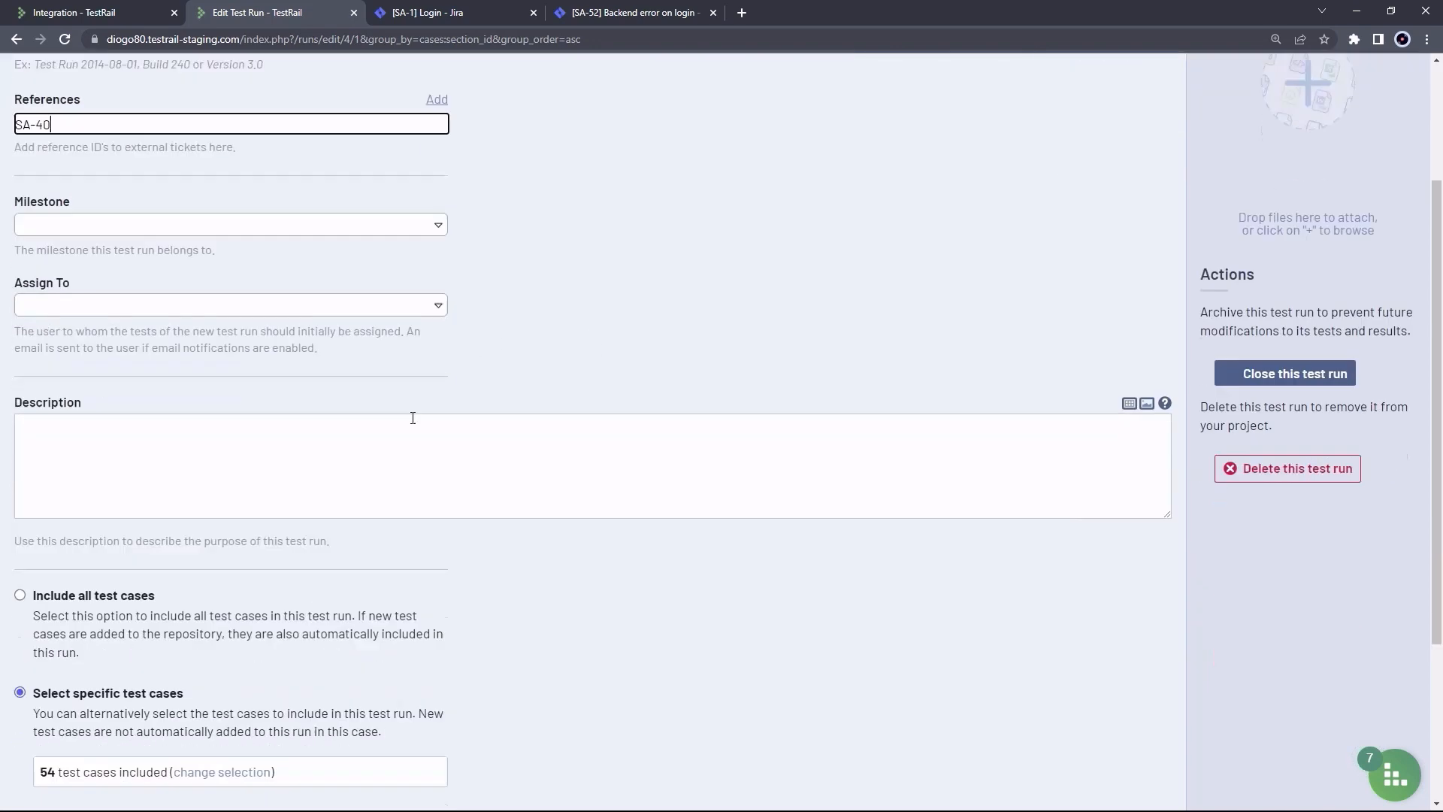
scroll(74, 705, "down", 3)
left_click(73, 685)
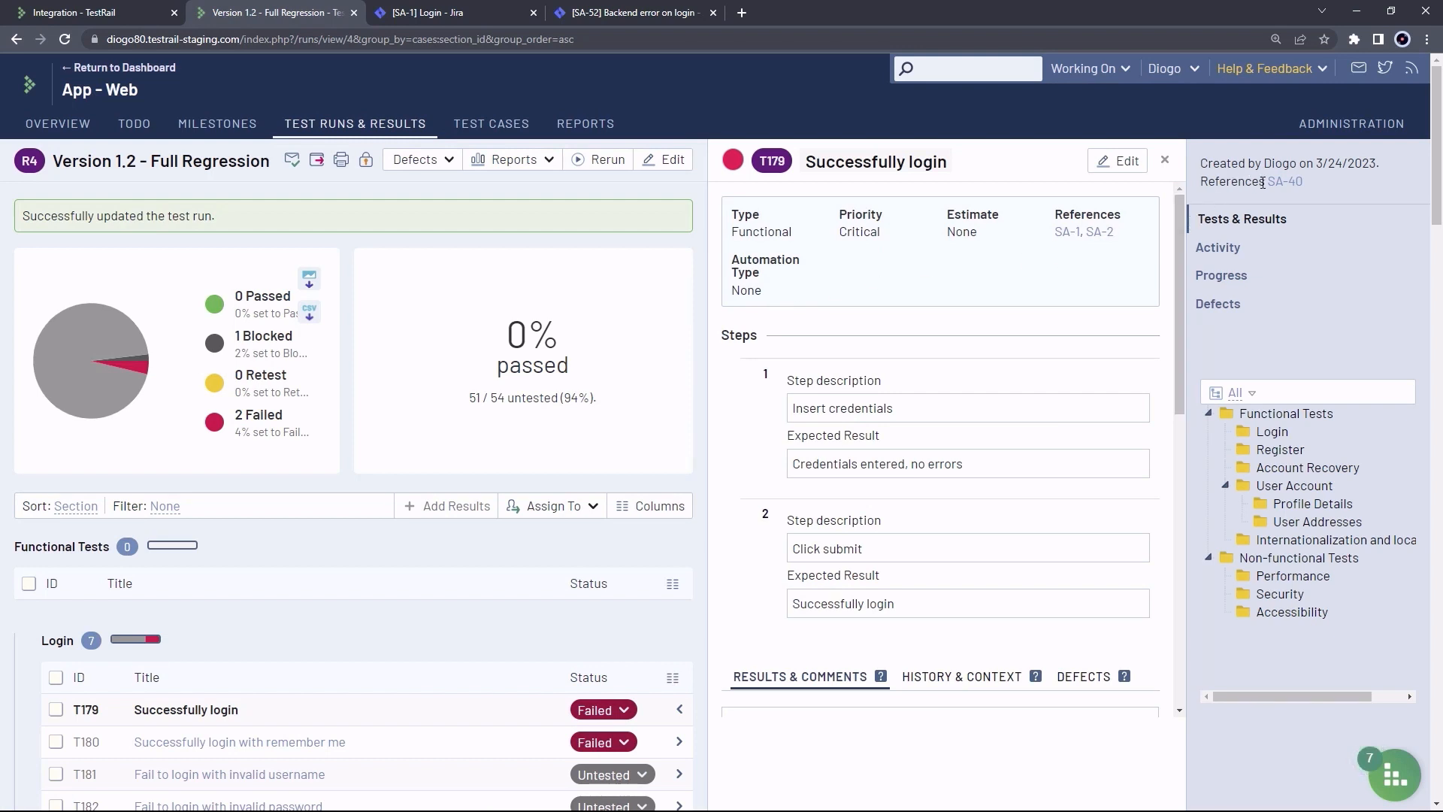
View the App - Web overview chart showing 139 Passed, 14 Blocked, 11 Retest, 38 Failed
mouse_move(1287, 182)
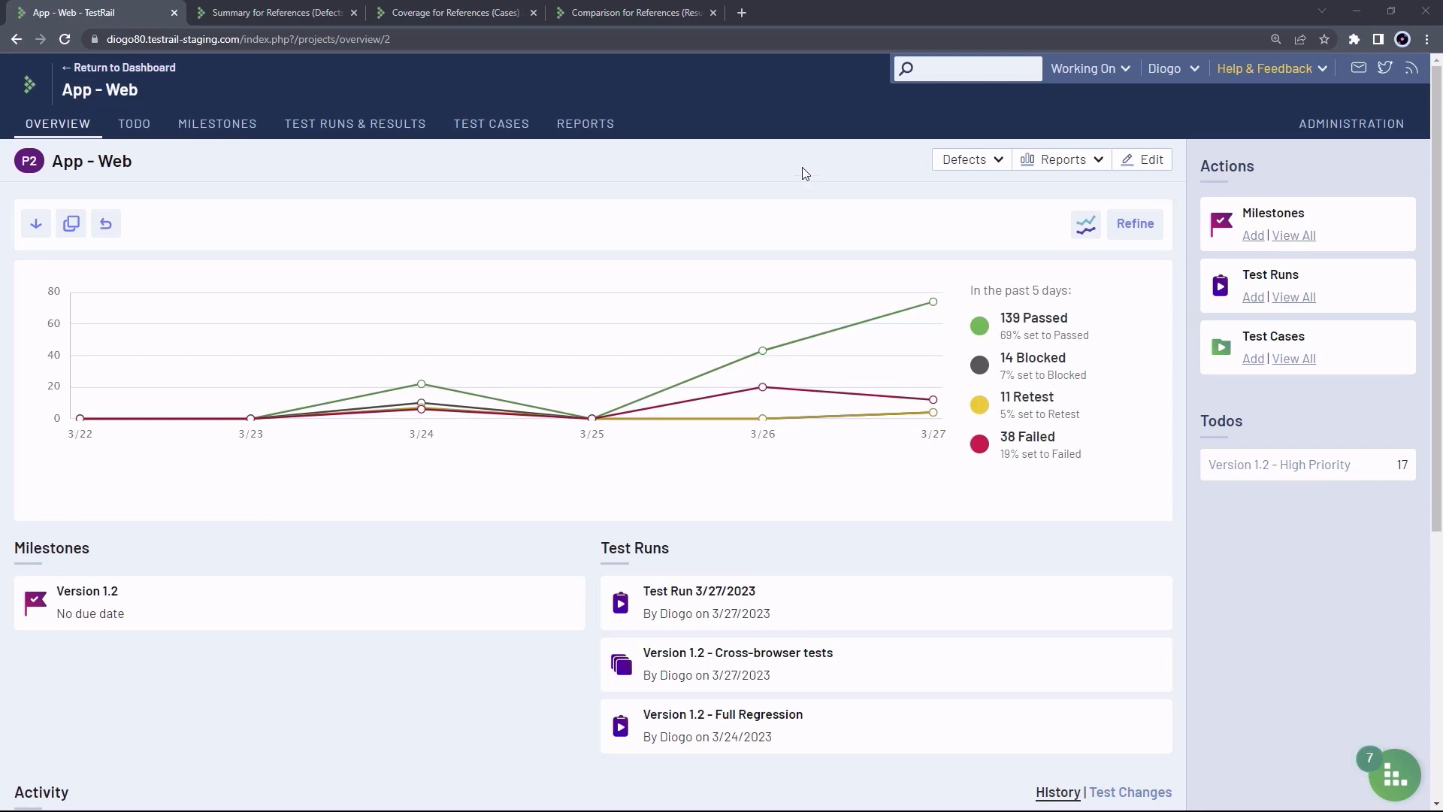
Open the project's Reports page listing the three 3/27/2023 References reports and templates
left_click(587, 126)
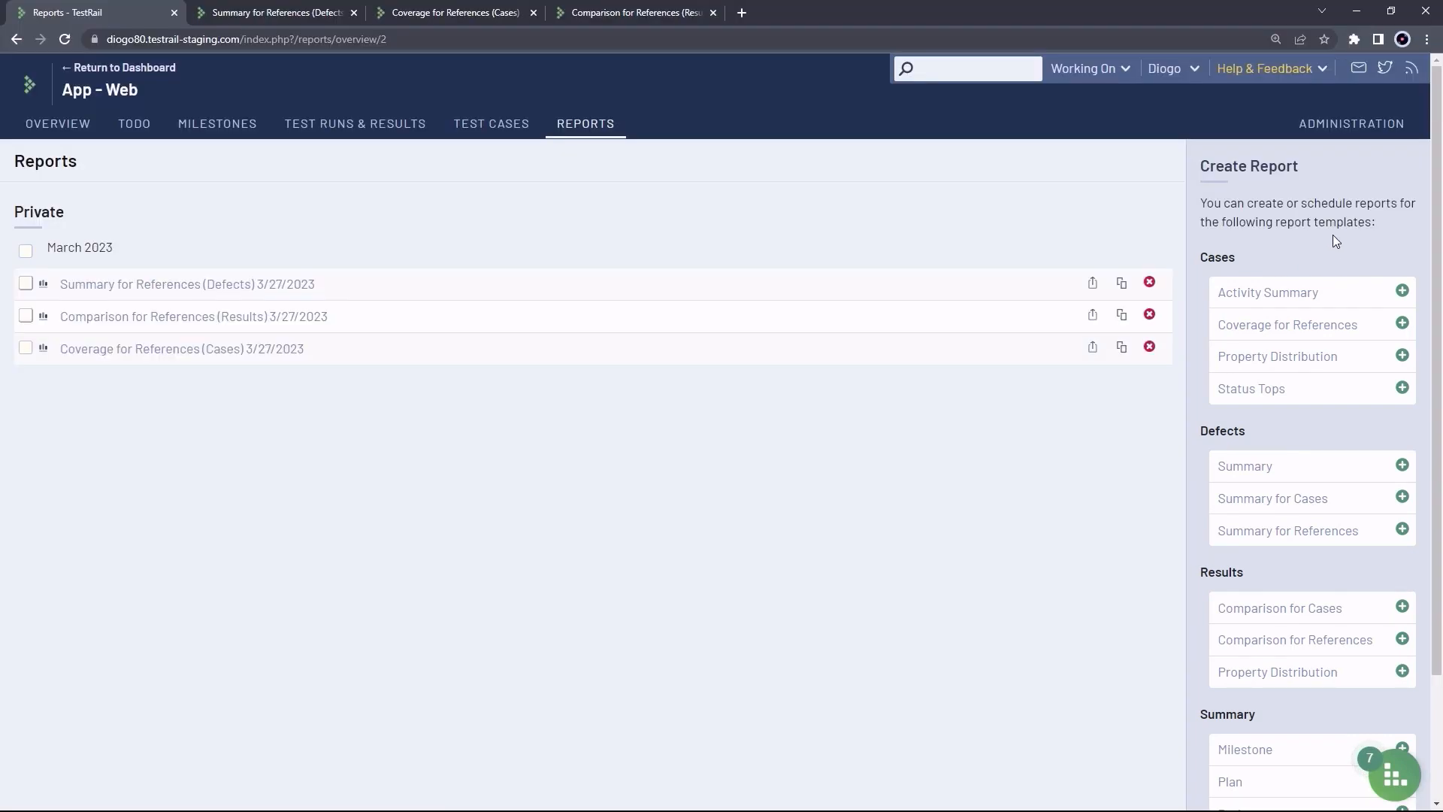
scroll(1361, 199, "down", 1)
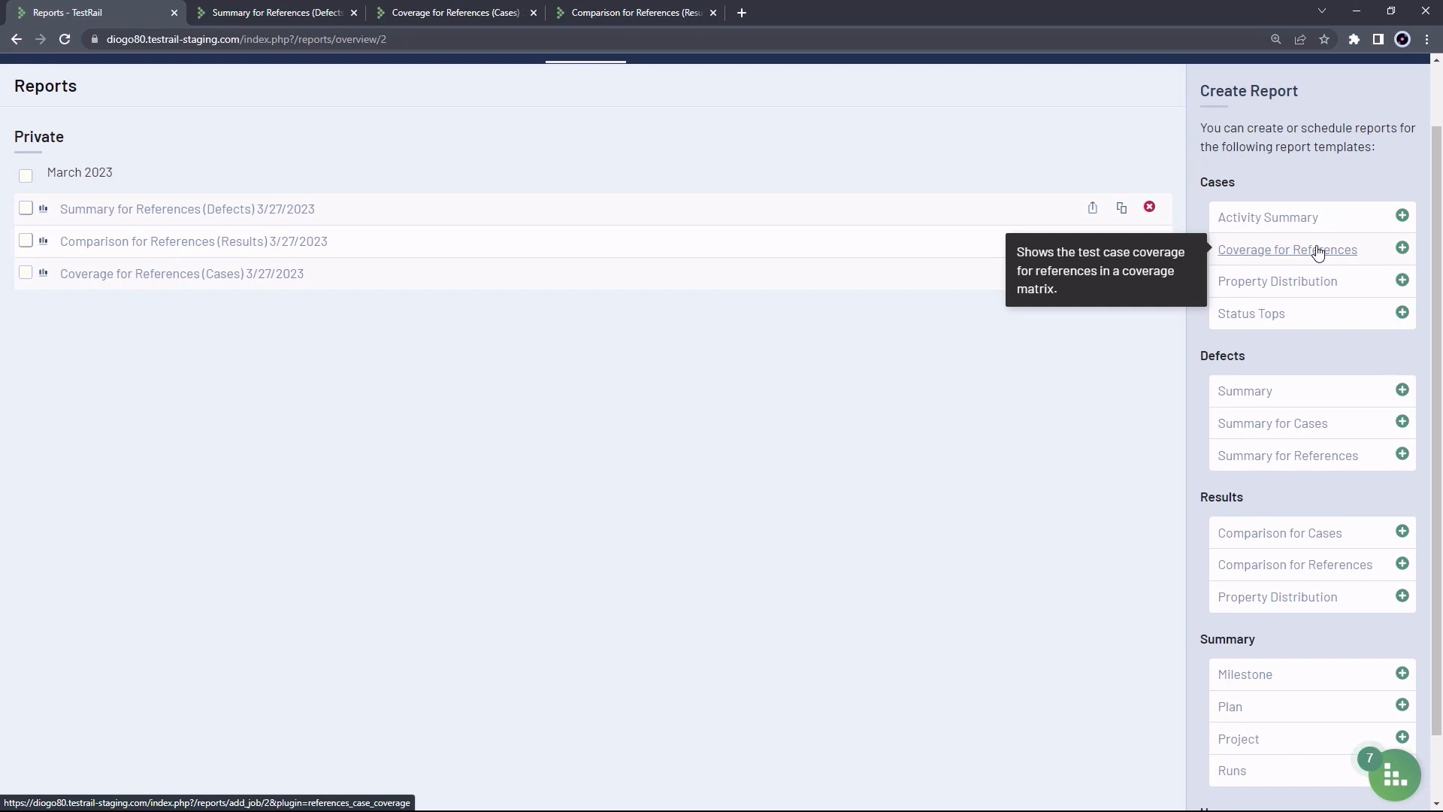
Start a Comparison for References report limited to references SA-1, SA-6, SA-7, SA-8 and SA-9
left_click(1302, 573)
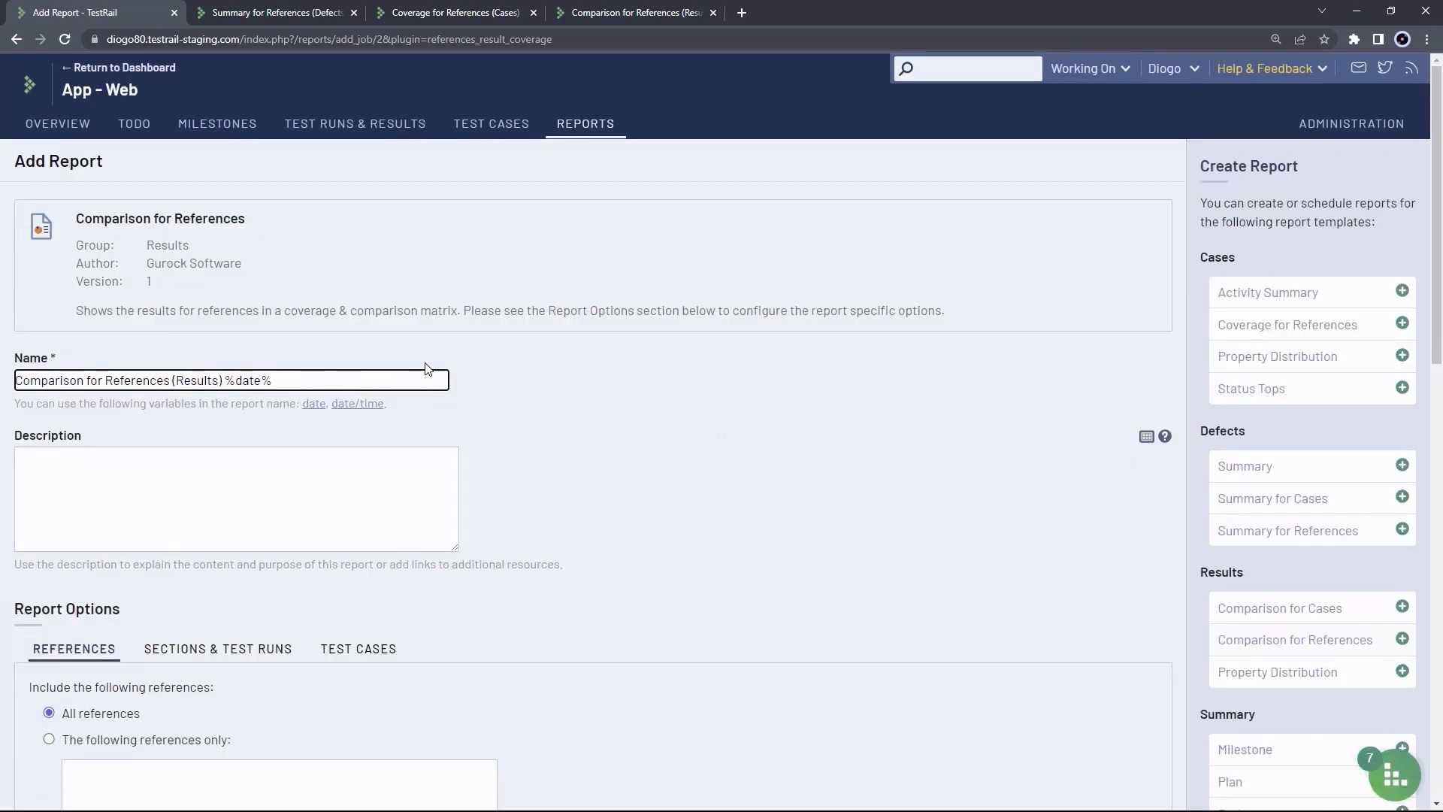
scroll(453, 359, "down", 2)
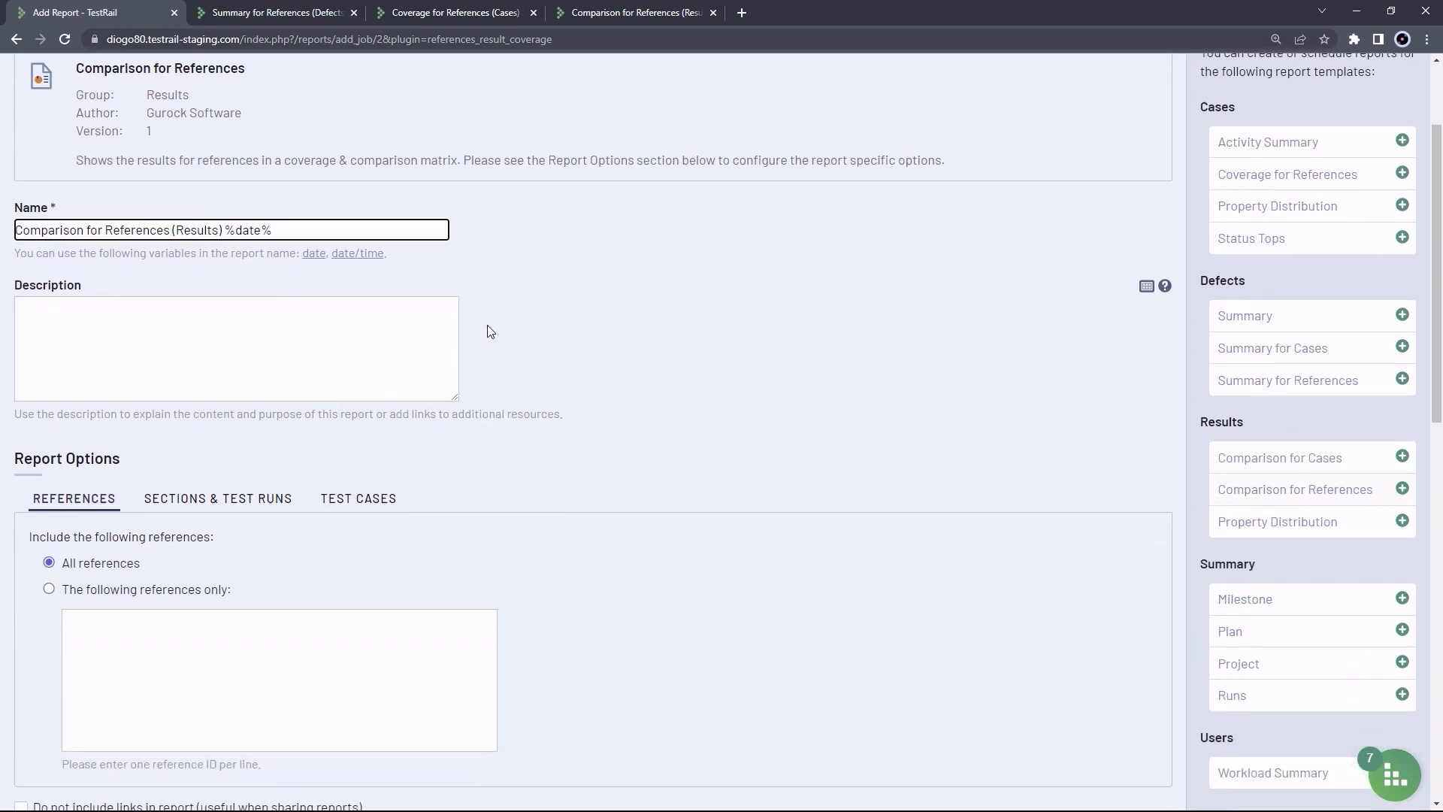
scroll(489, 329, "down", 2)
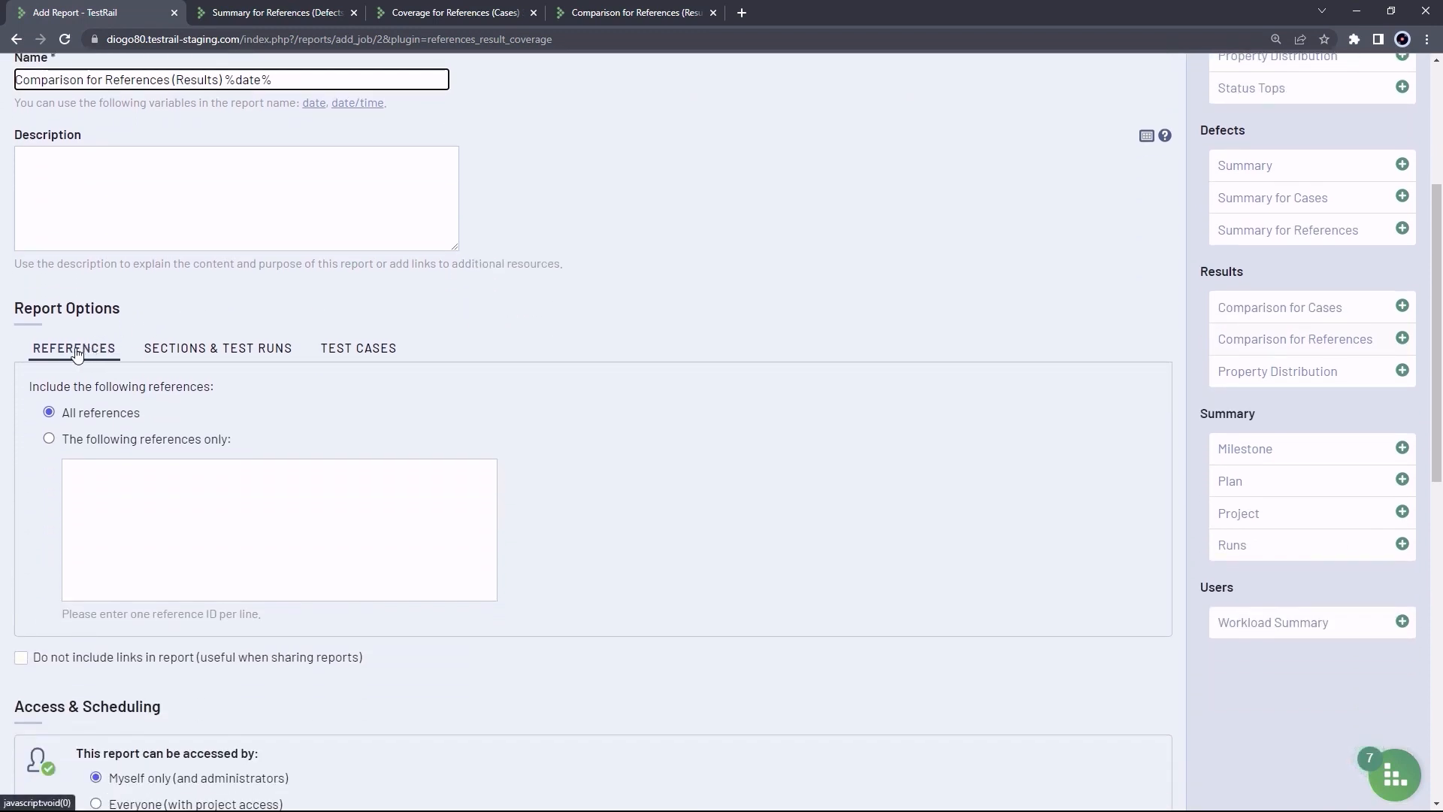
left_click(71, 445)
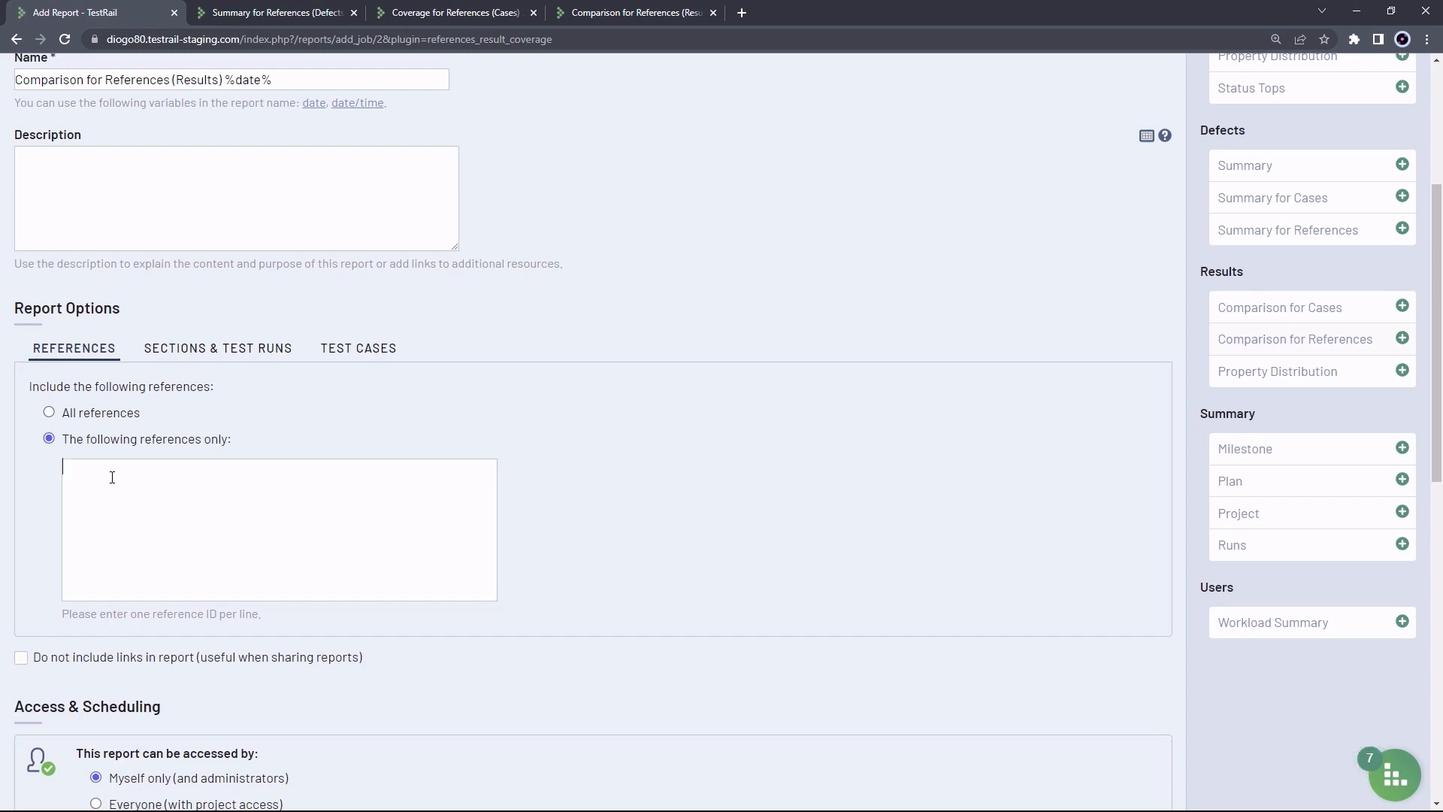
type("SA-1 ")
type("SA-")
type("6 ")
type("SA")
type("-7 ")
type("SA-8")
key("Return")
type("SA-9")
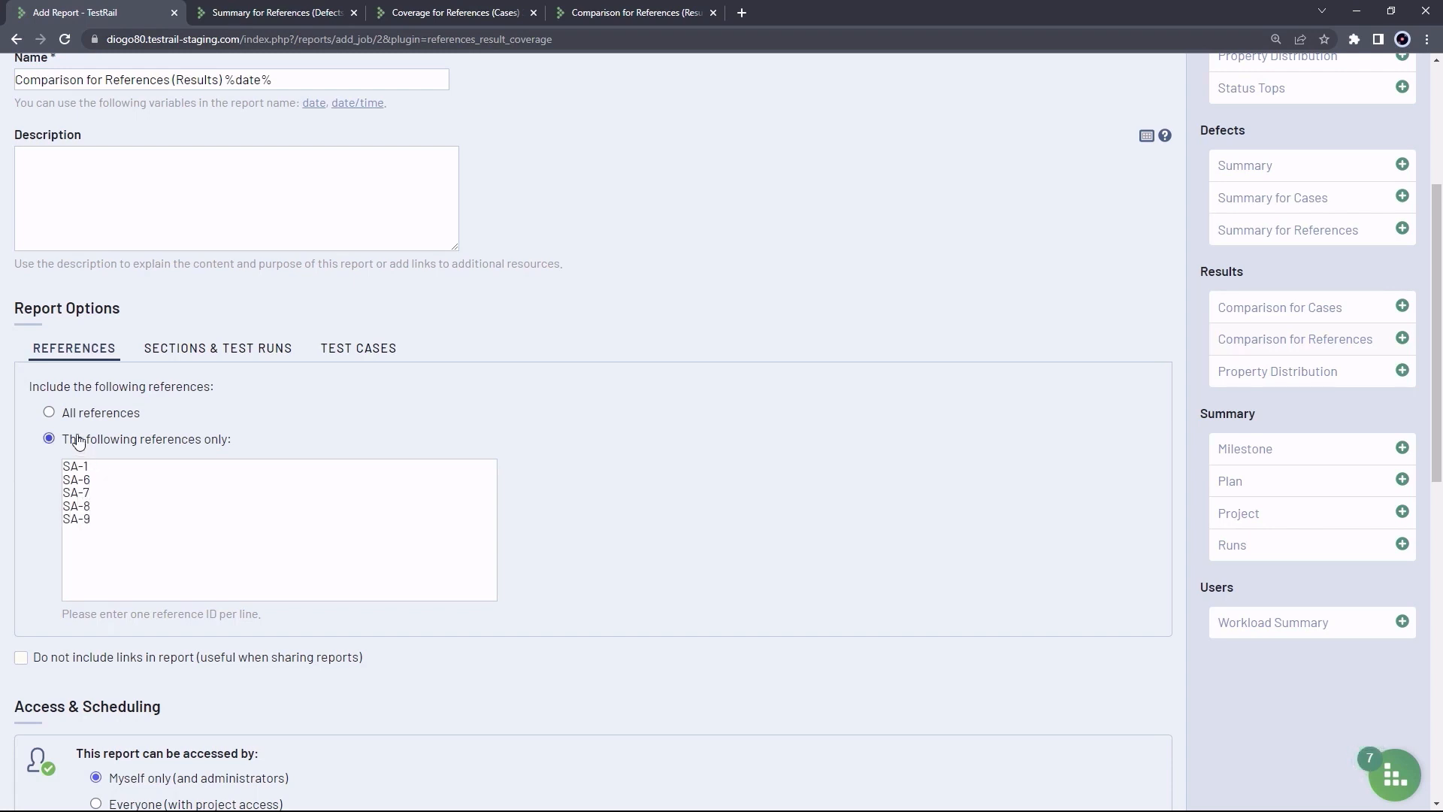
left_click(203, 349)
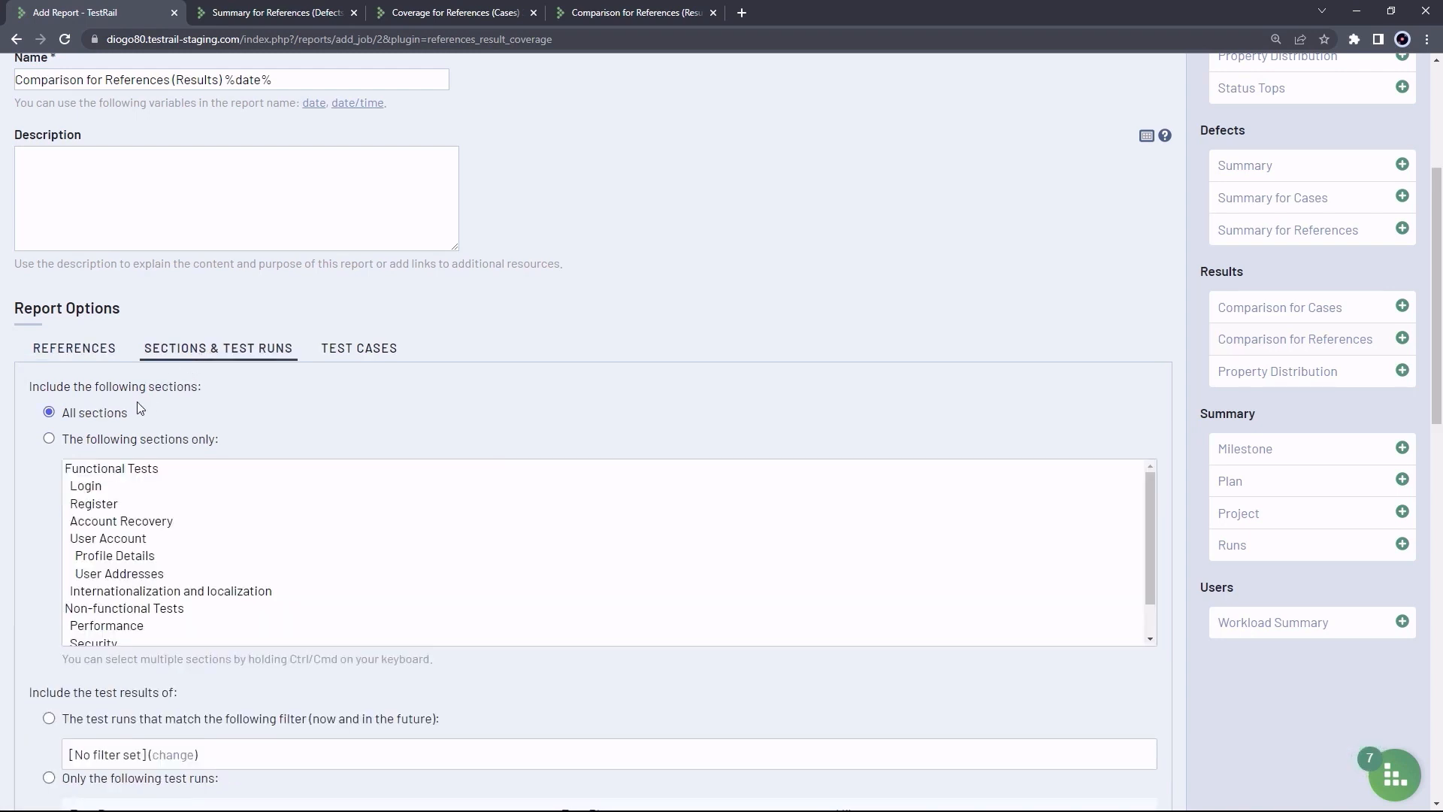
Restrict the report to the Version 1.2 Functional Tests Regression and High Priority runs, then add it
scroll(47, 486, "down", 2)
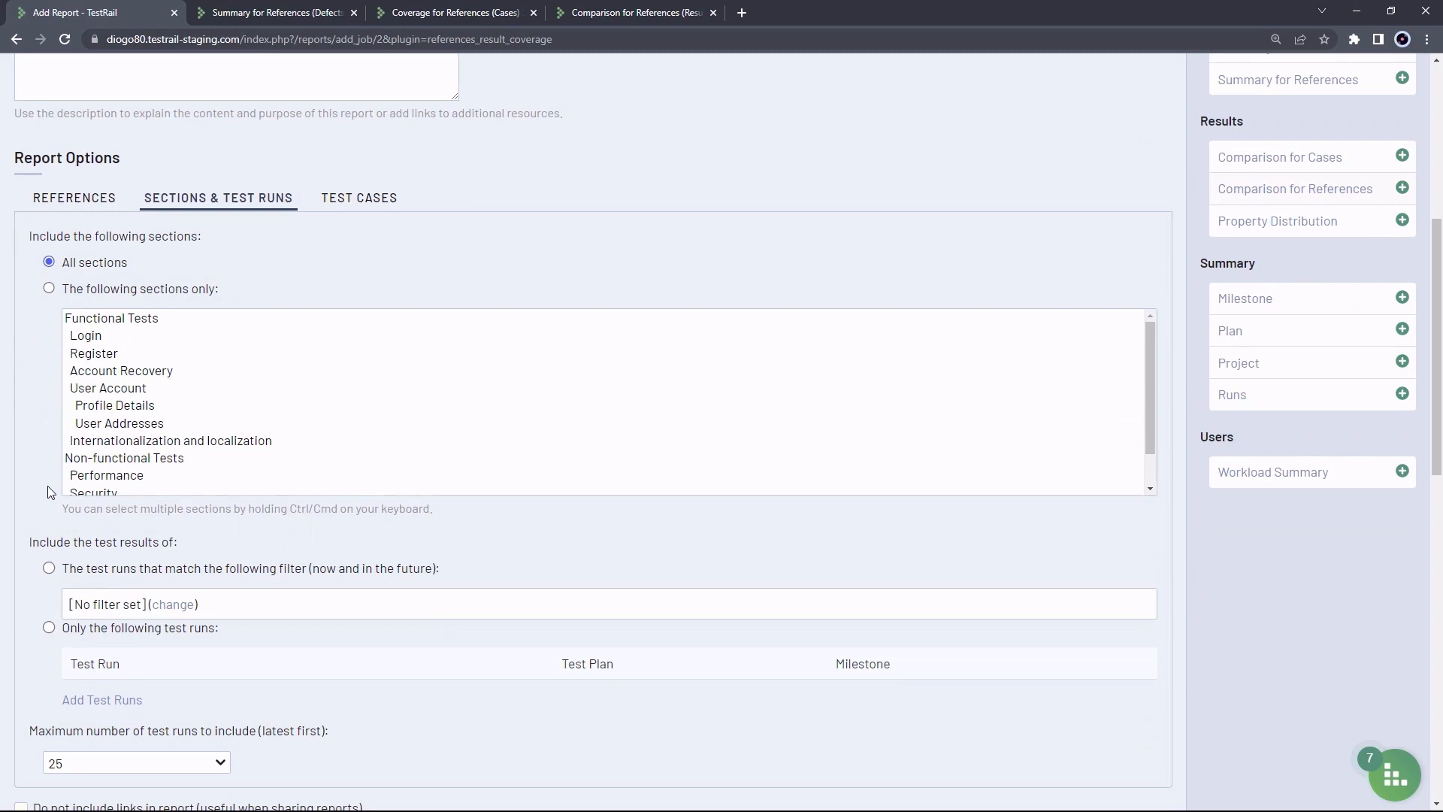
left_click(48, 628)
left_click(113, 700)
scroll(411, 526, "down", 1)
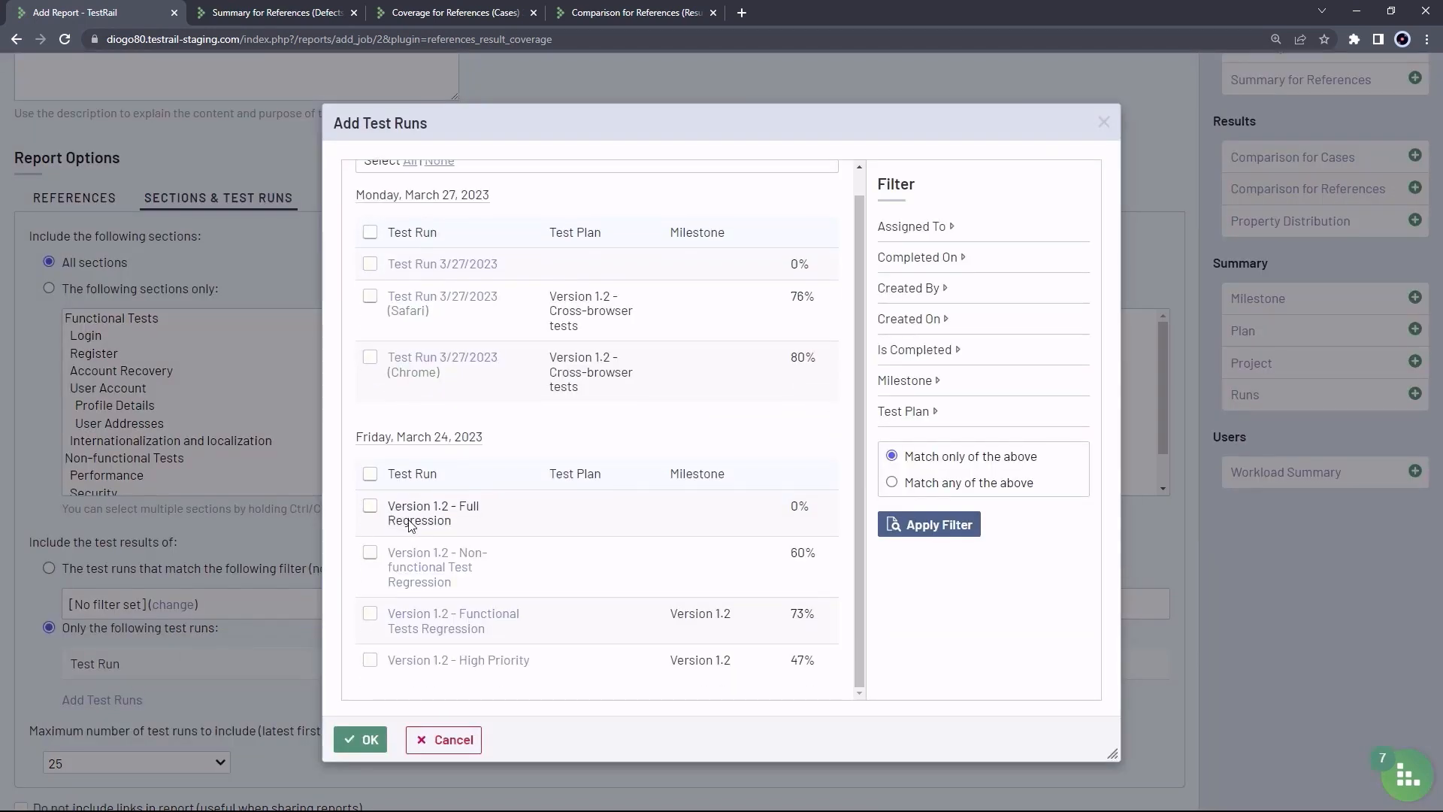
left_click(371, 614)
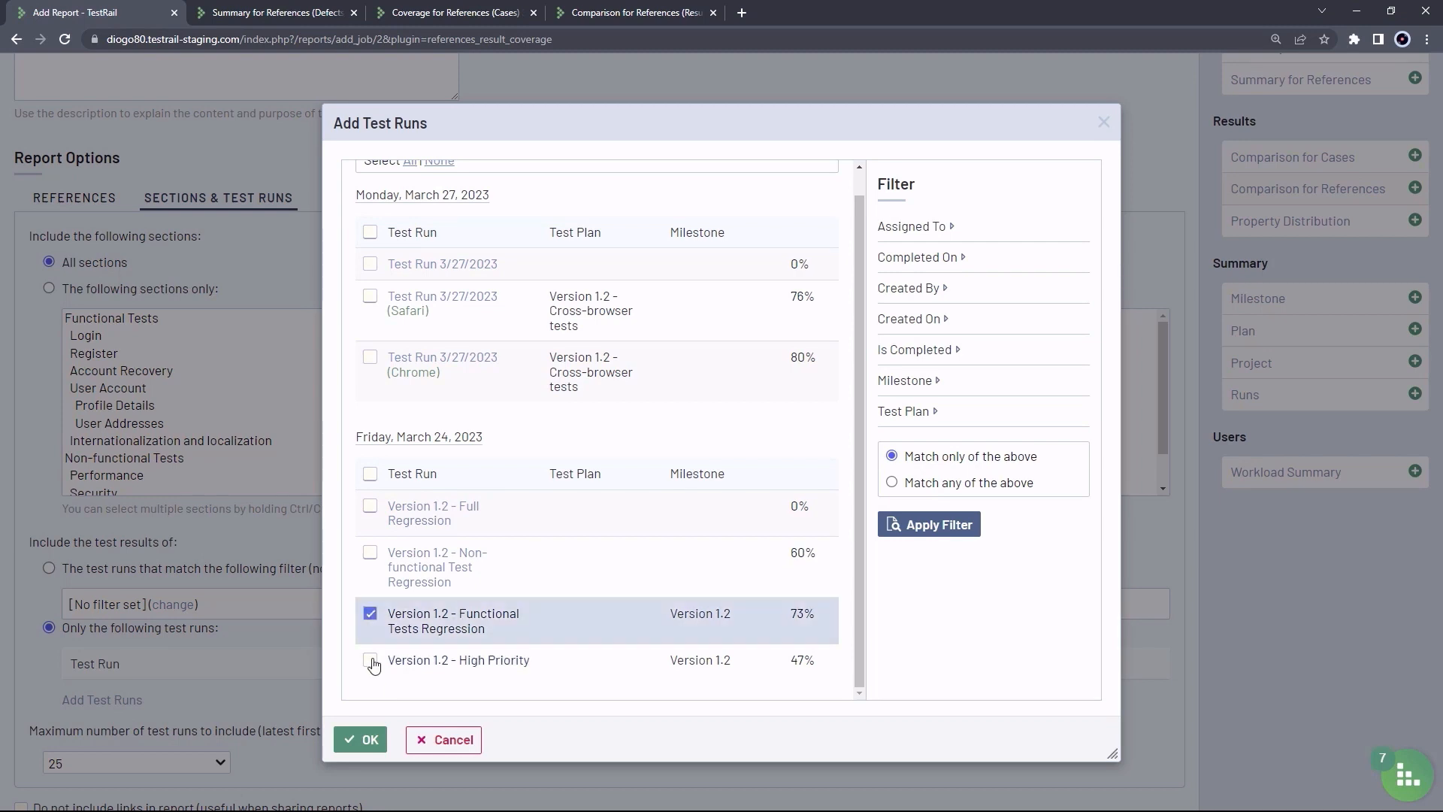
left_click(370, 661)
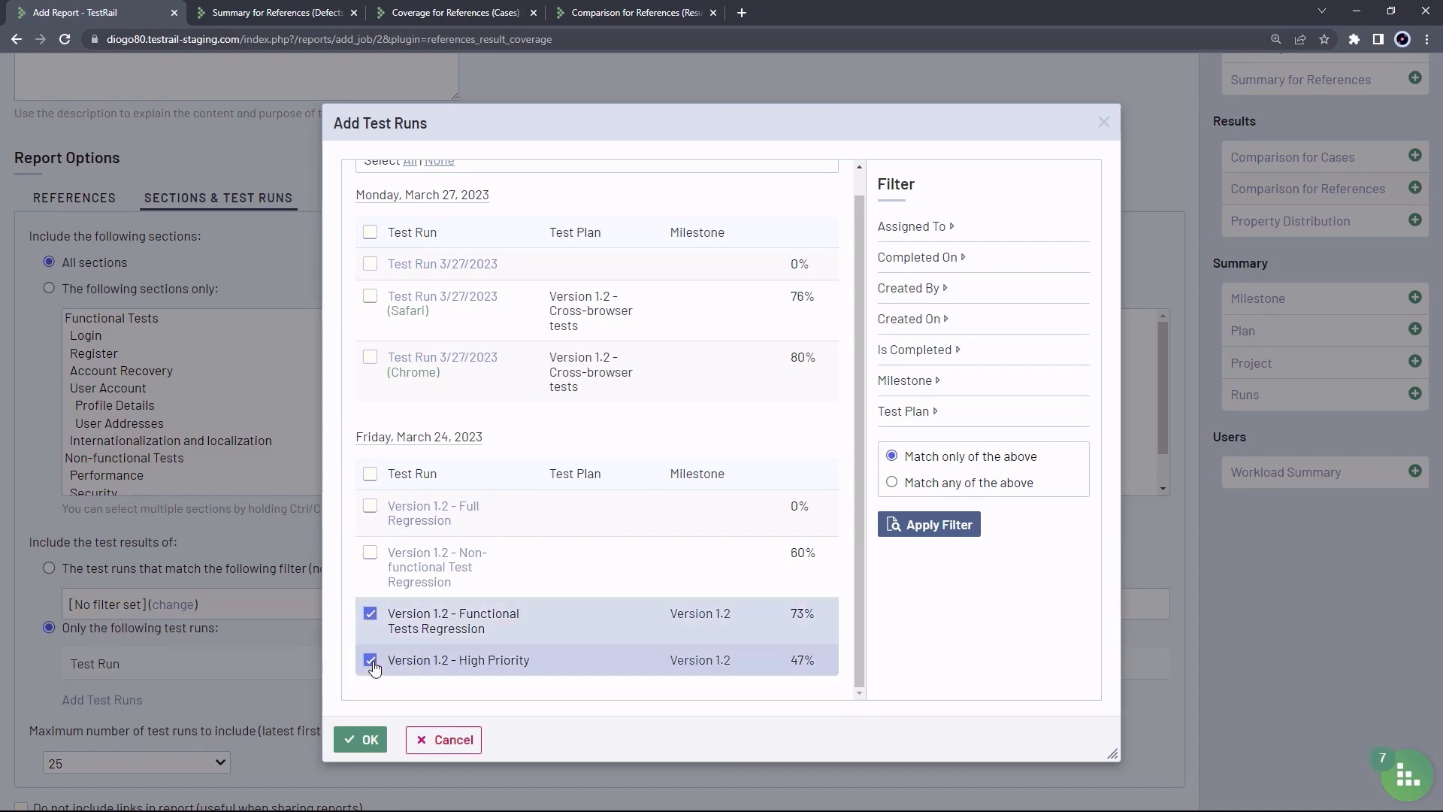
left_click(366, 742)
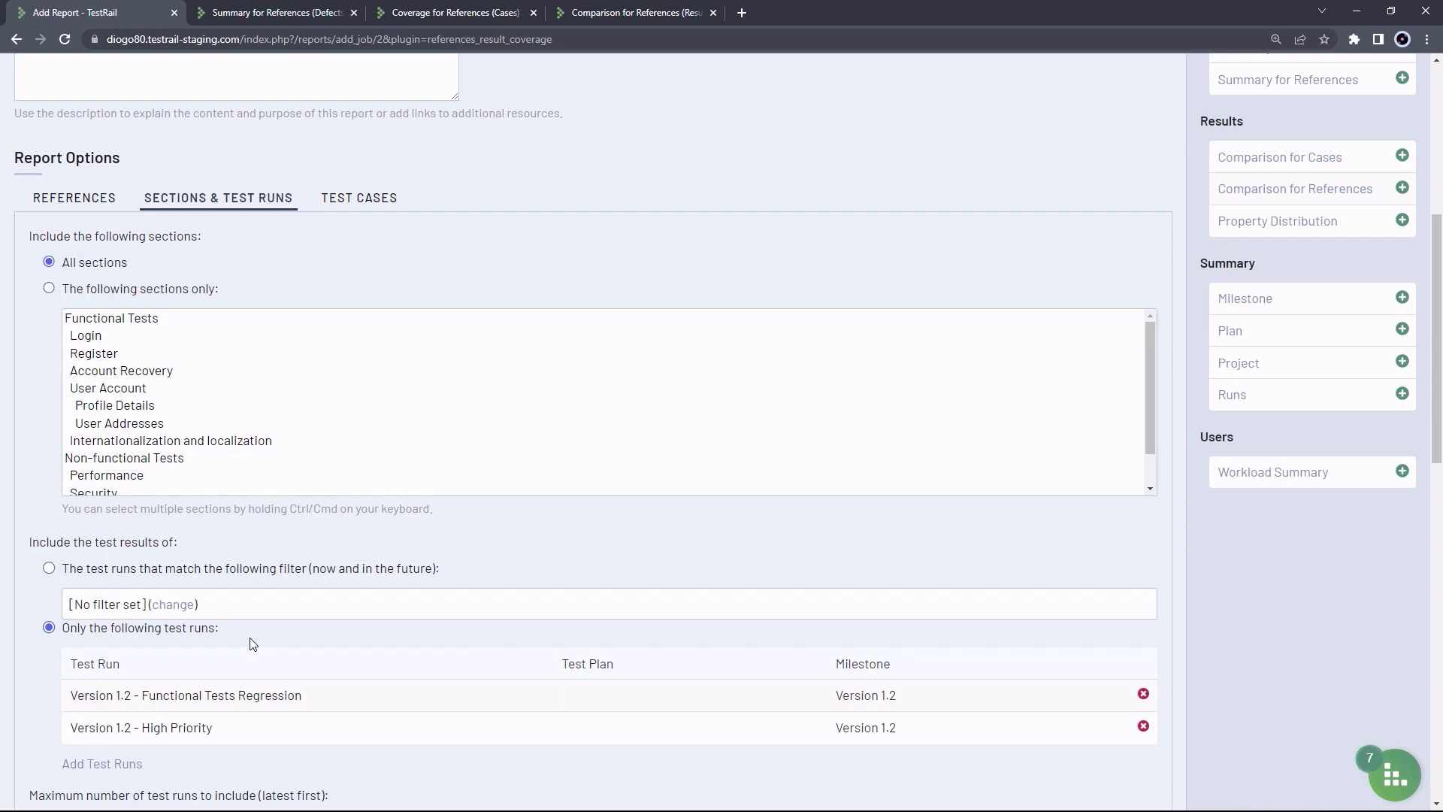
scroll(260, 645, "down", 3)
scroll(260, 576, "down", 10)
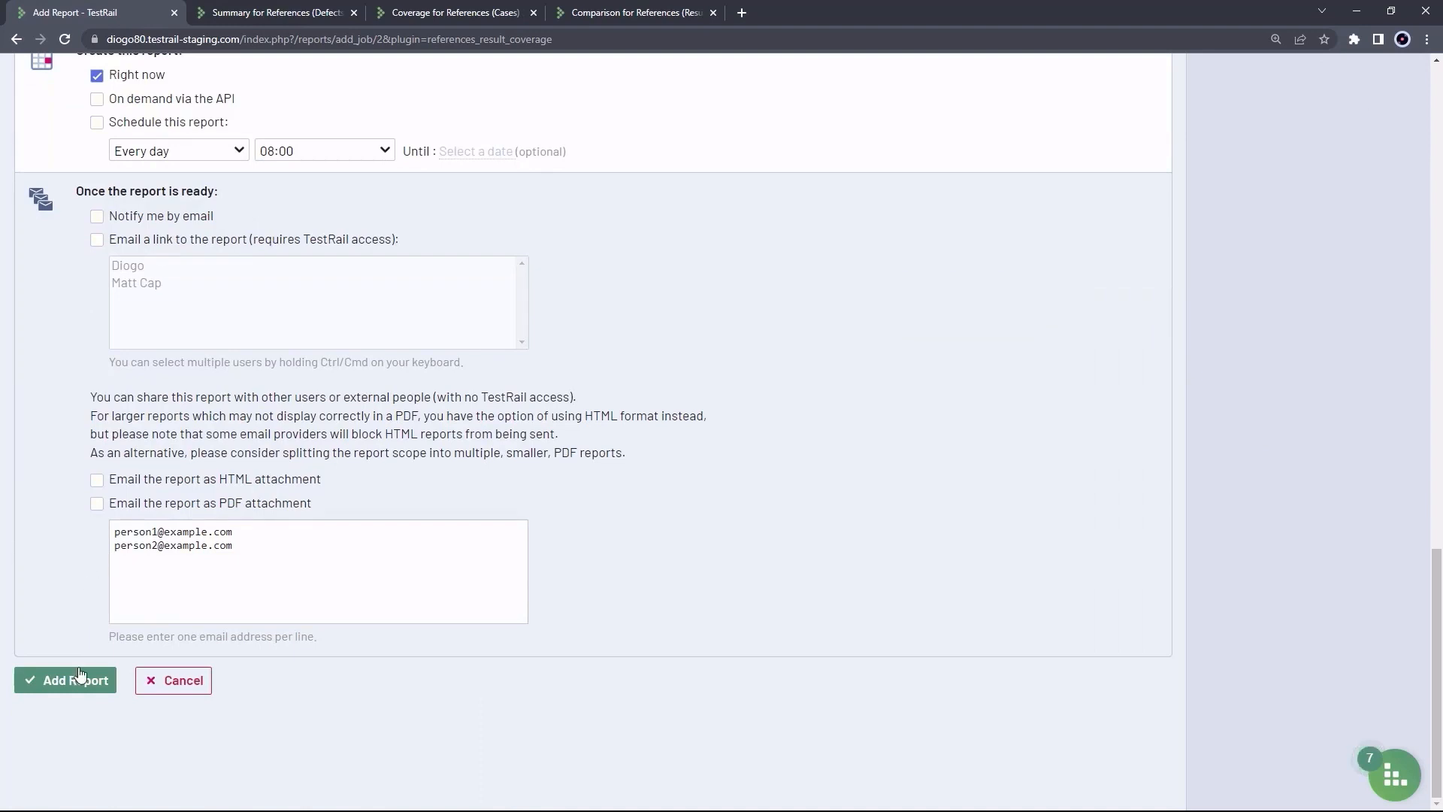
left_click(81, 677)
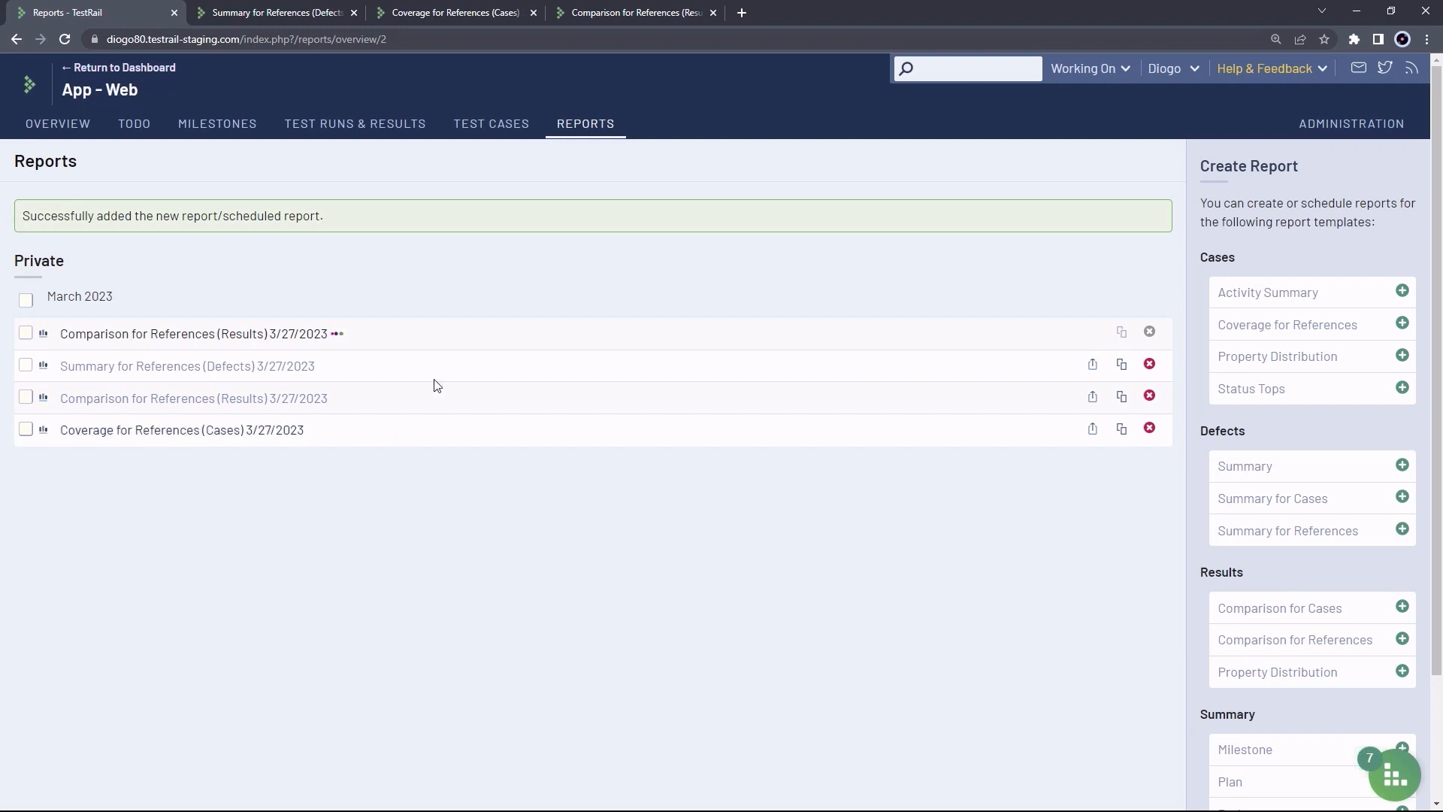
Scroll through the generated Comparison for References report's per-run chart and reference results table
left_click(630, 13)
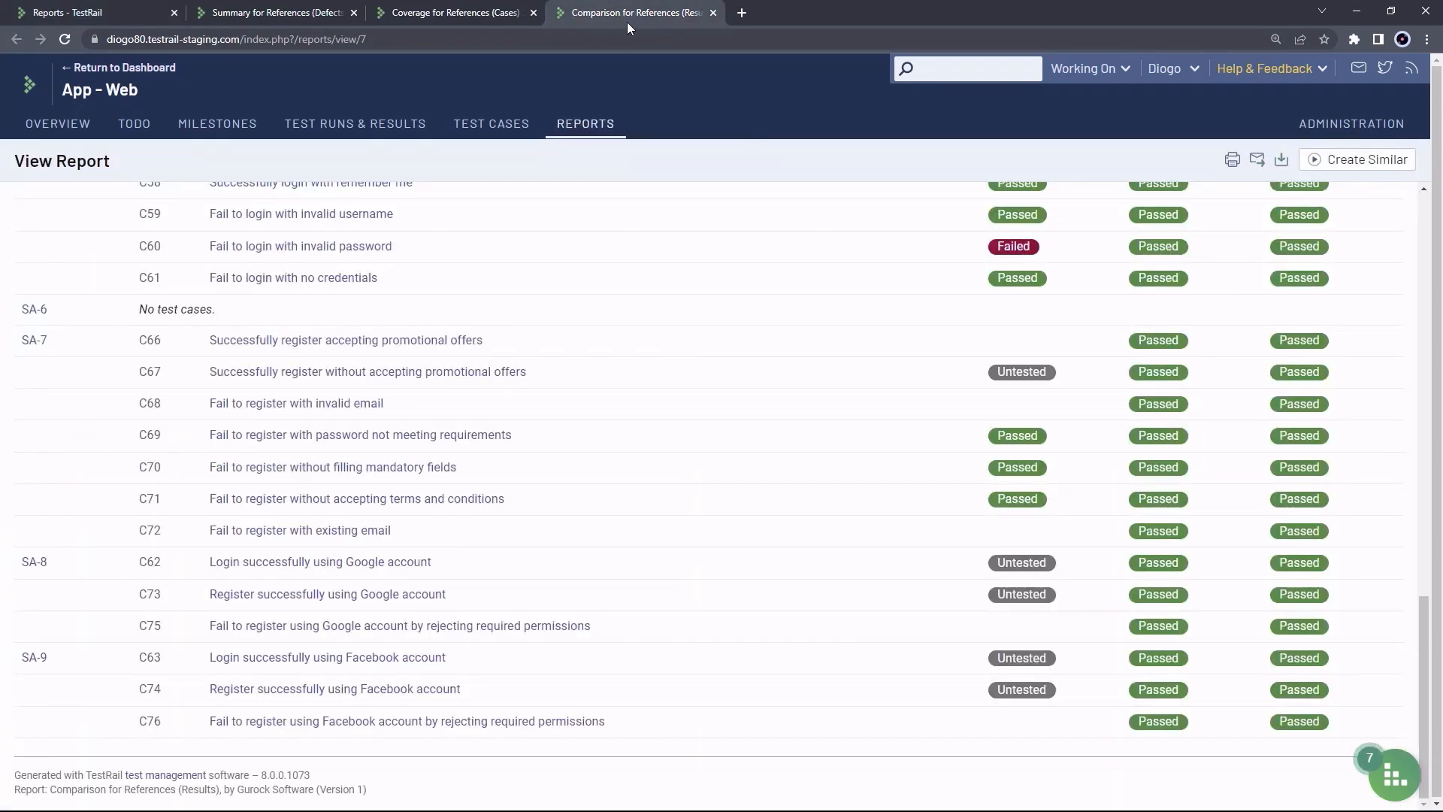
scroll(673, 220, "up", 20)
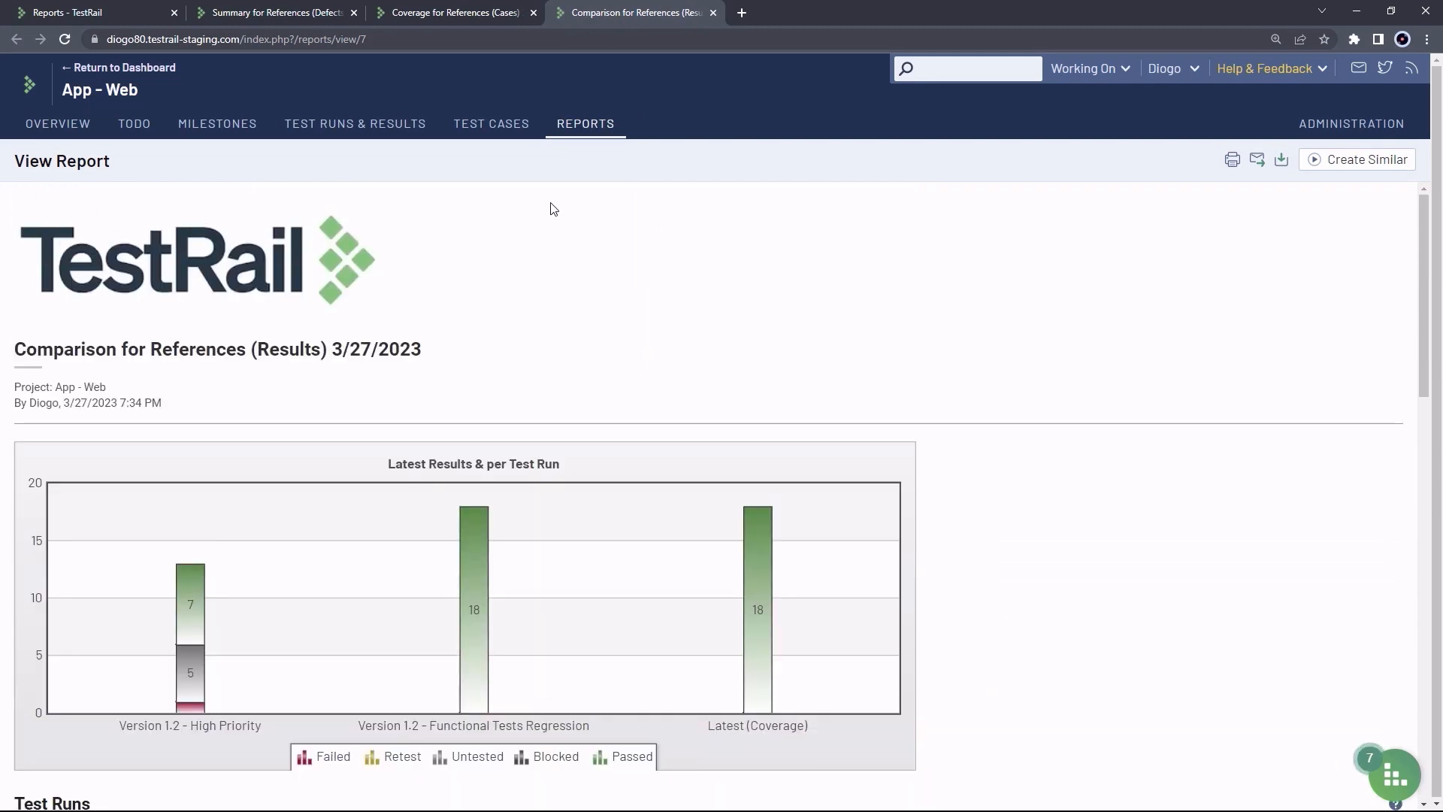
scroll(516, 261, "down", 4)
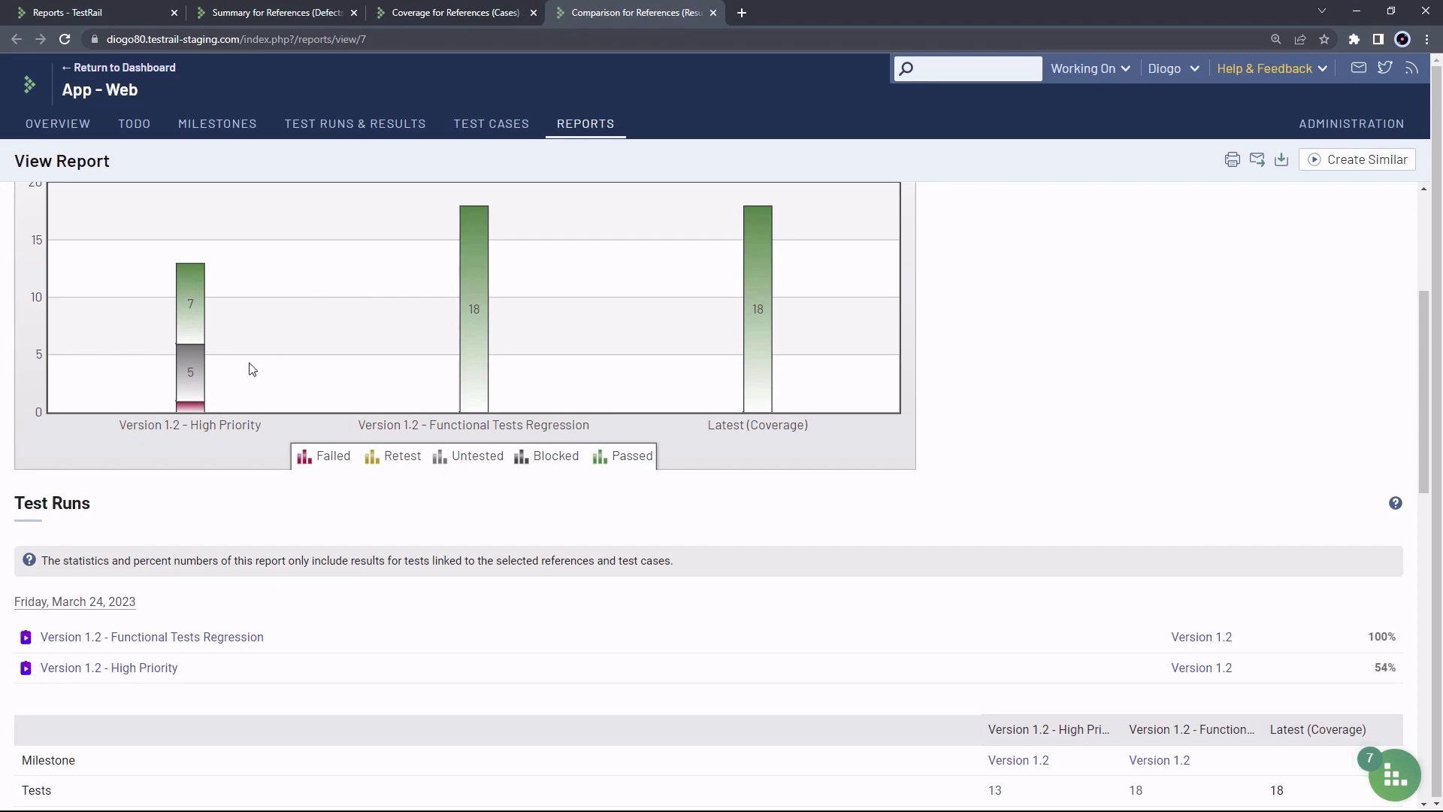
scroll(353, 291, "down", 3)
scroll(353, 292, "down", 8)
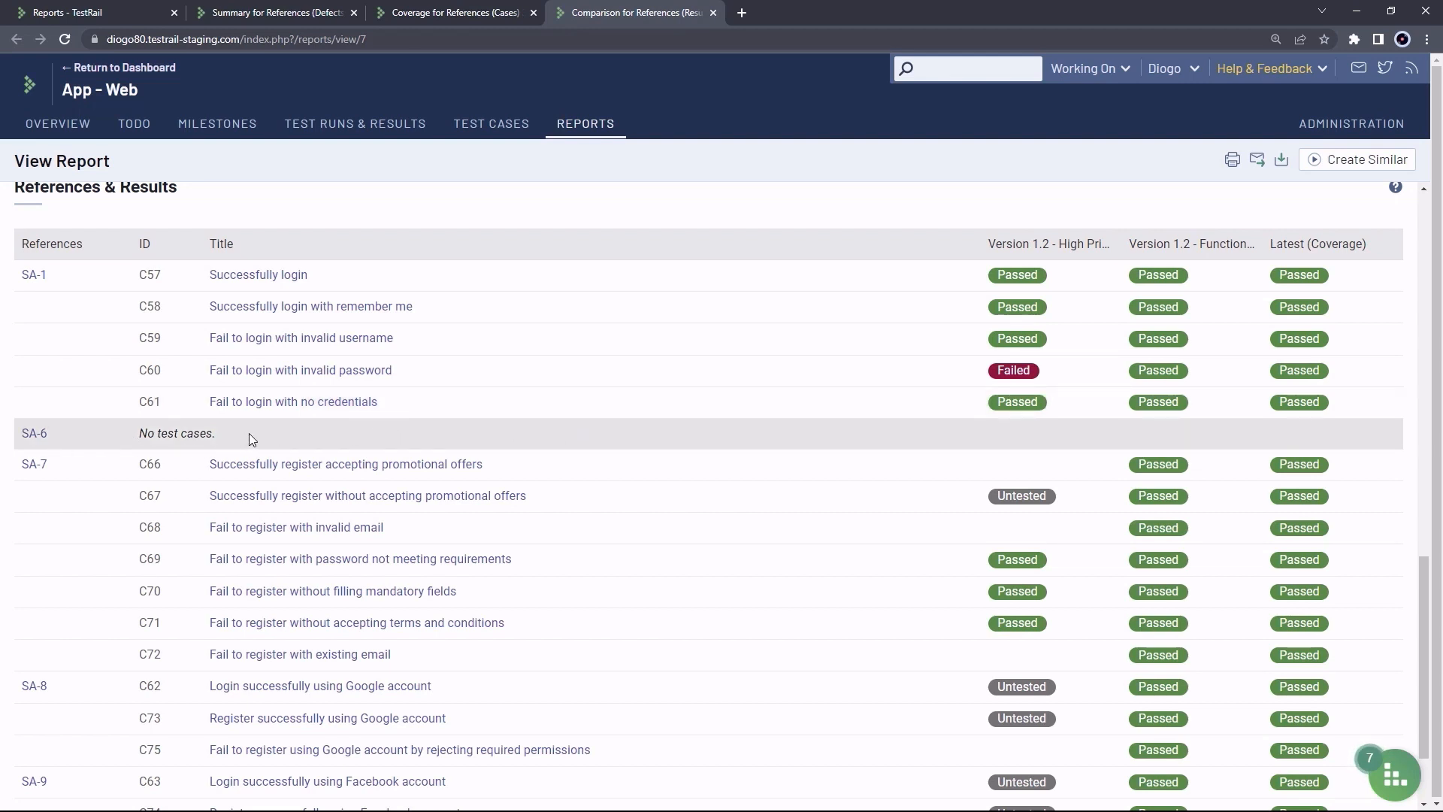
scroll(430, 432, "down", 2)
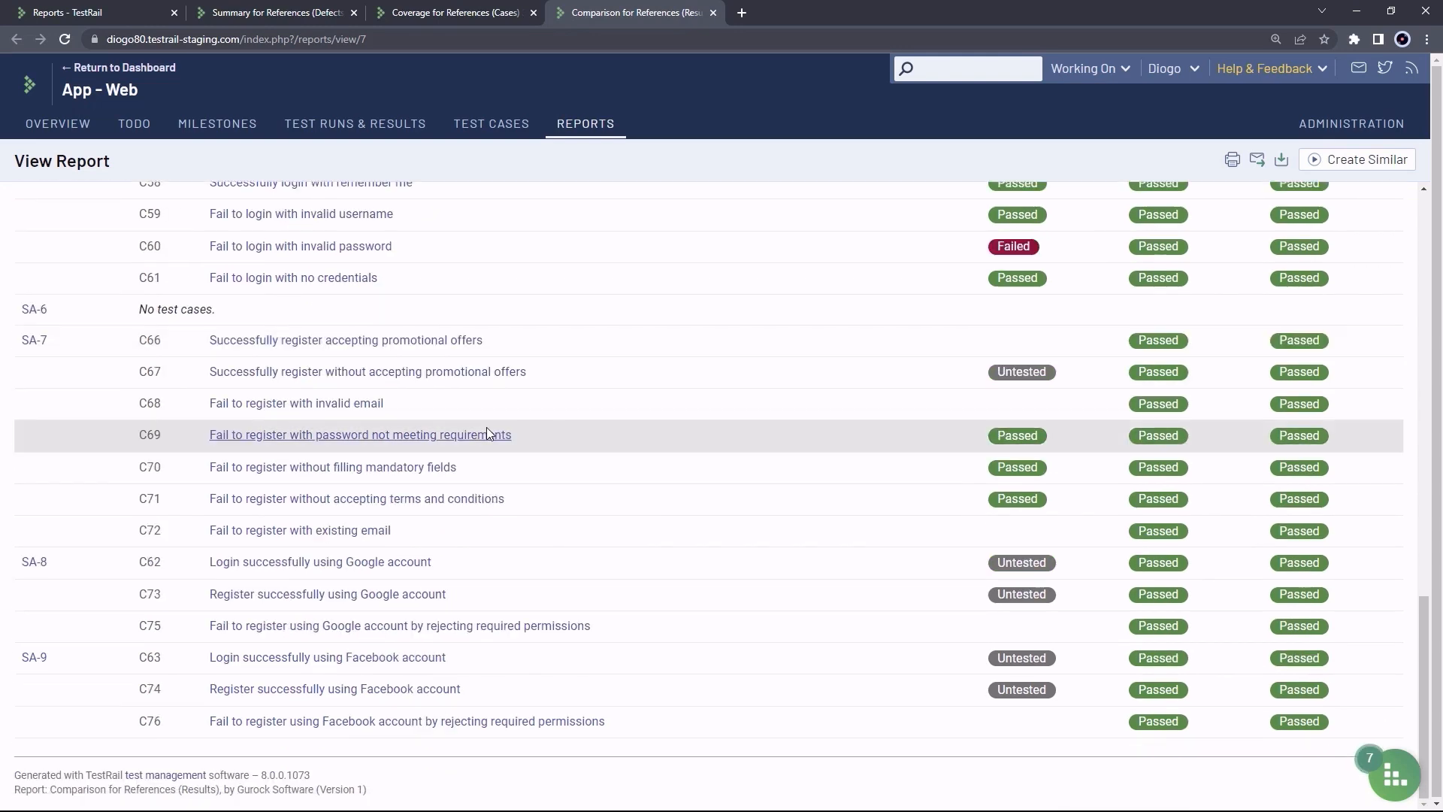
scroll(581, 385, "up", 15)
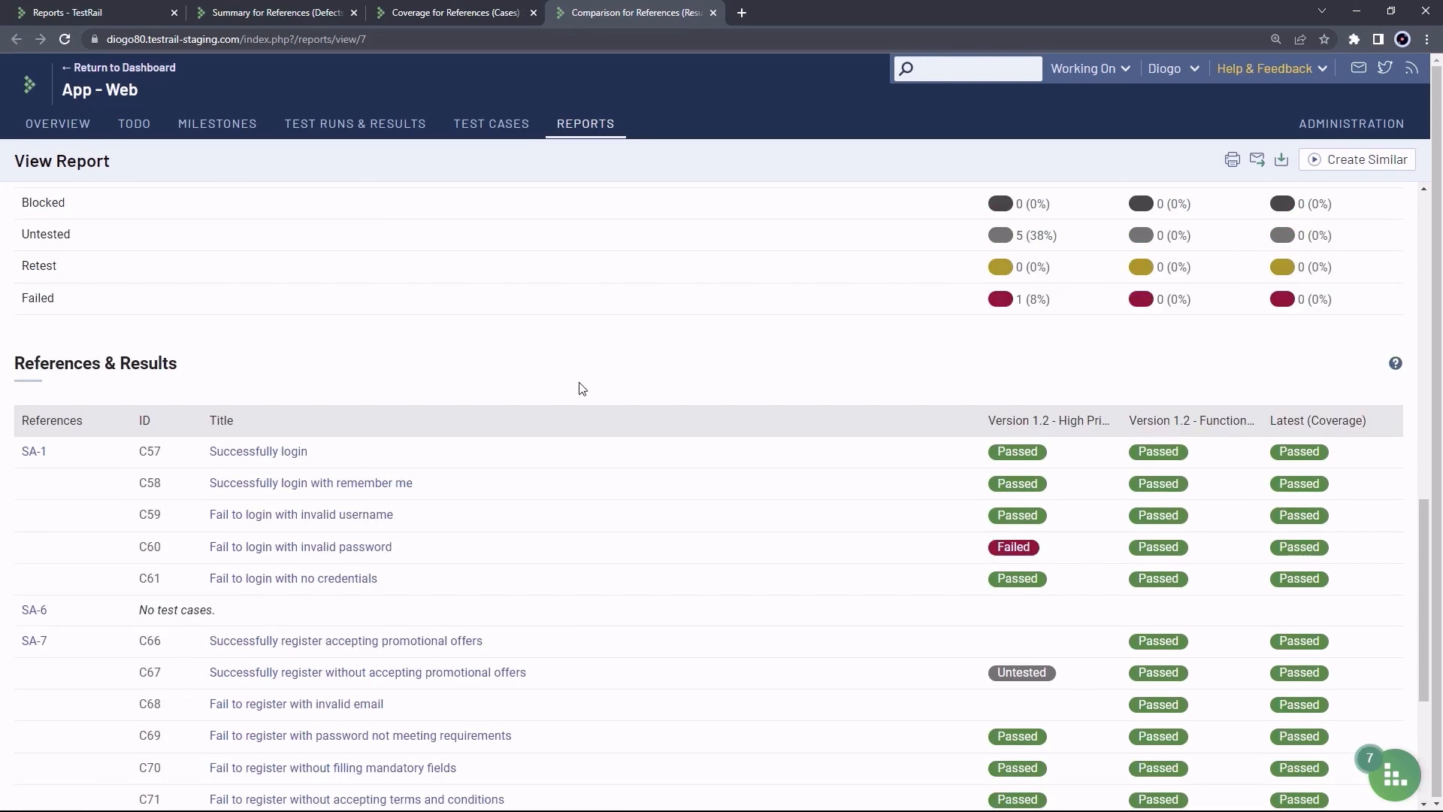
scroll(580, 385, "up", 1)
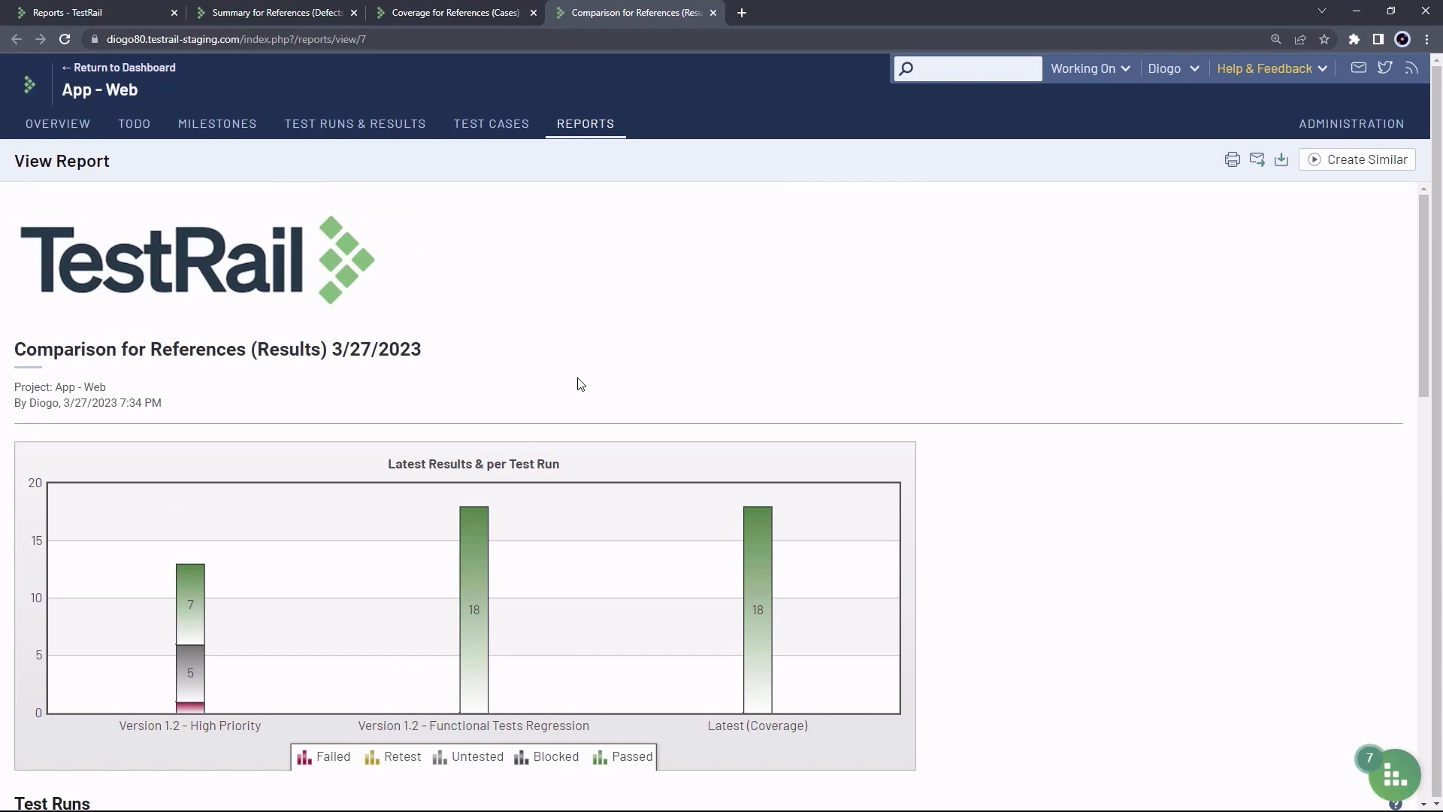
Scroll the Coverage for References (Cases) report down to its 'Test cases without references' section
left_click(459, 14)
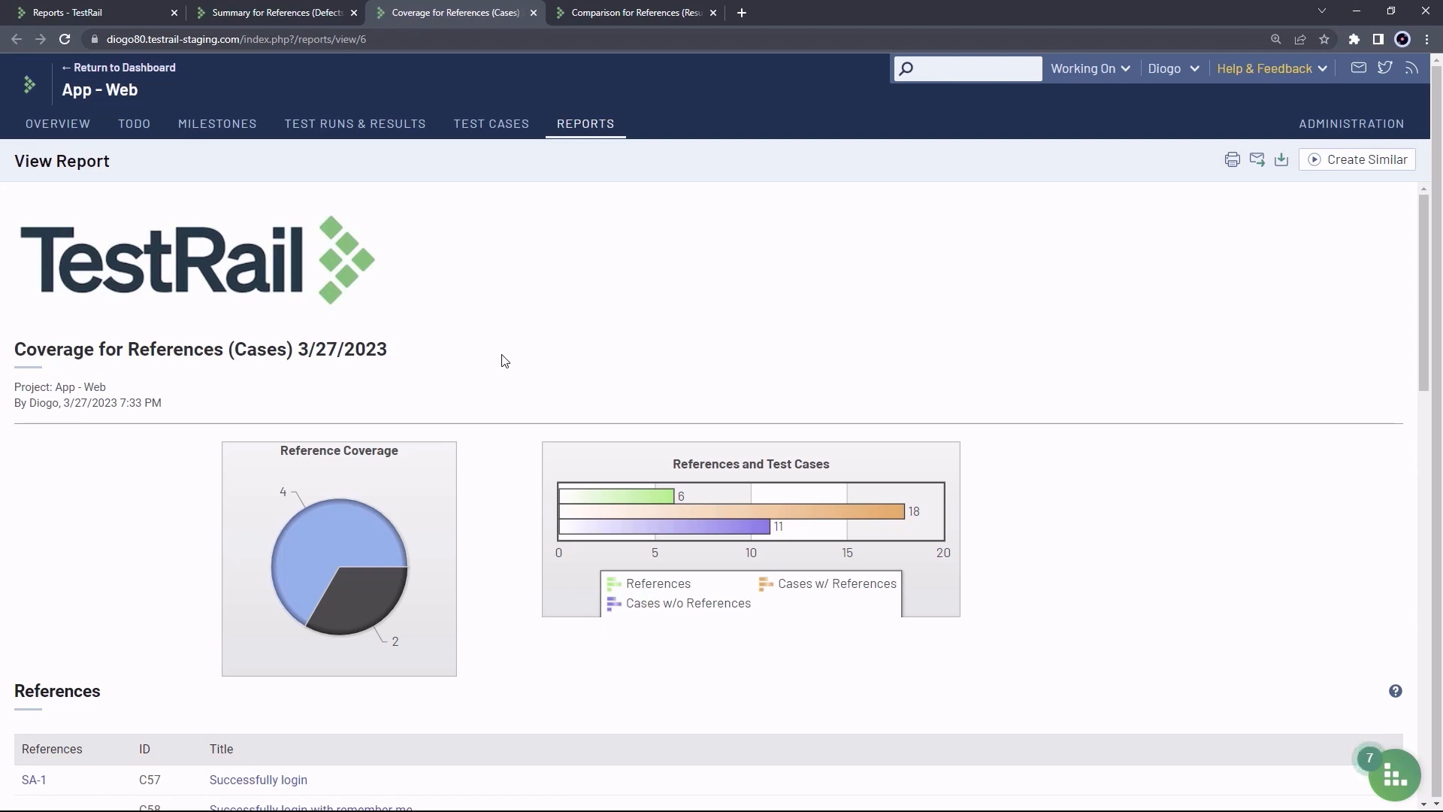
scroll(504, 361, "down", 2)
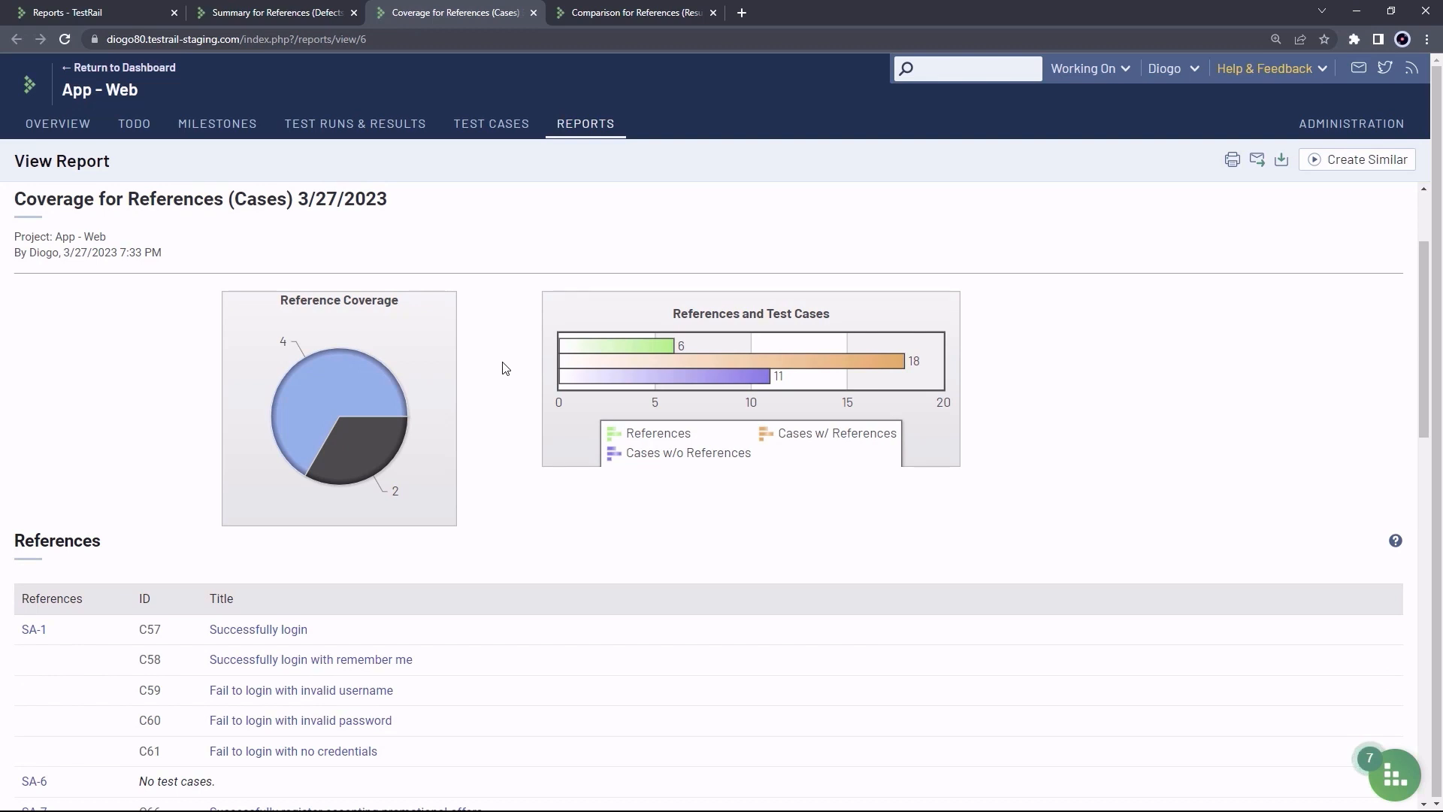
mouse_move(350, 382)
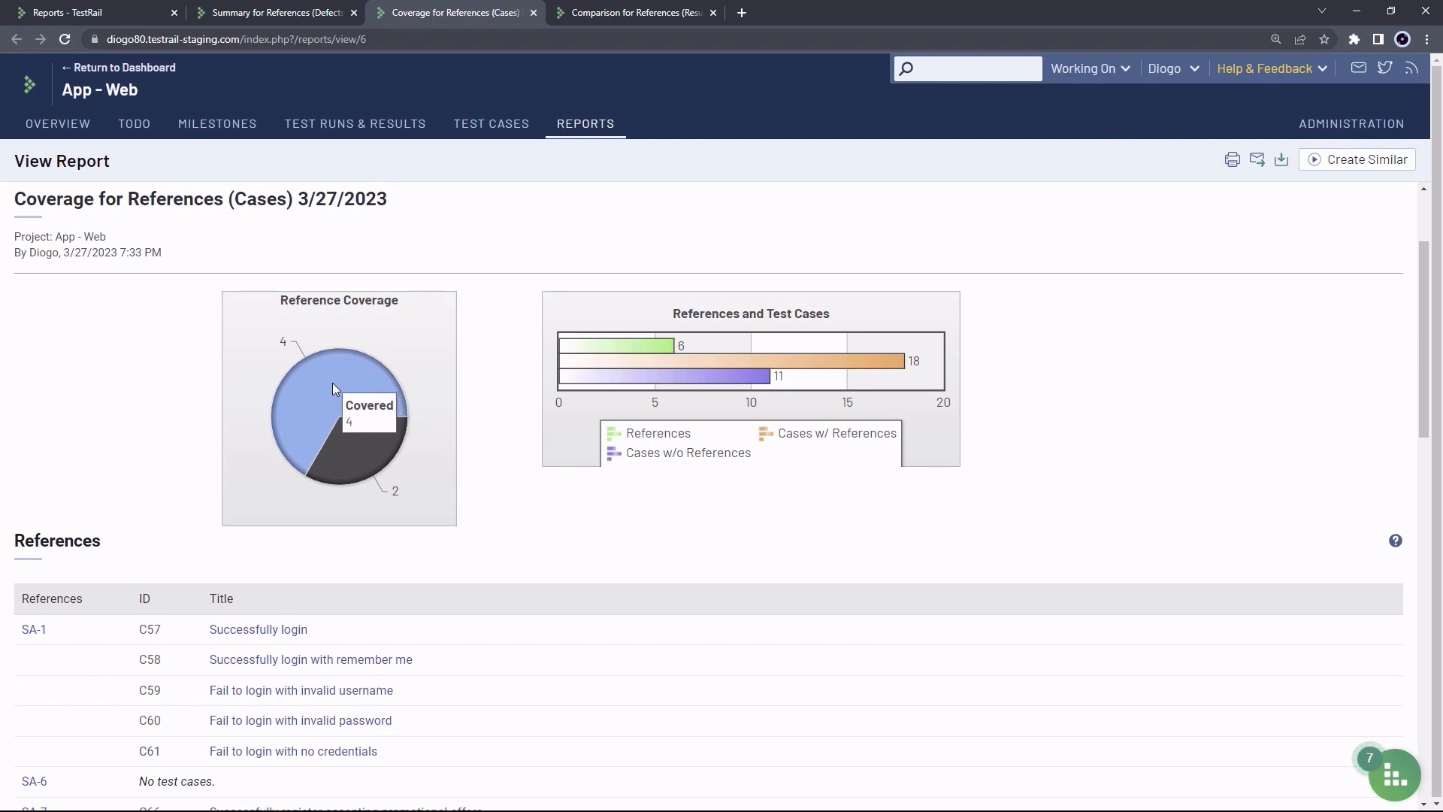
mouse_move(376, 456)
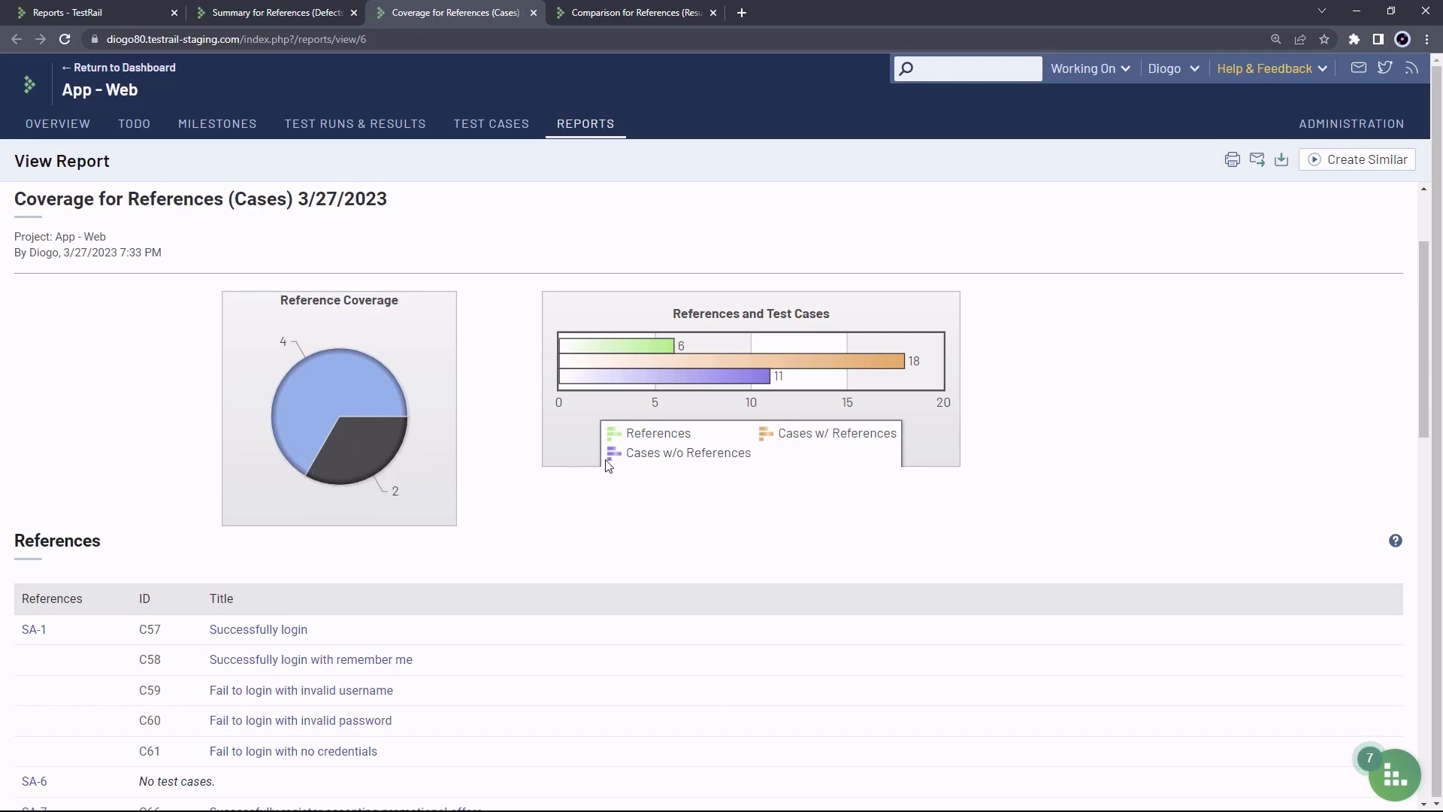
mouse_move(723, 380)
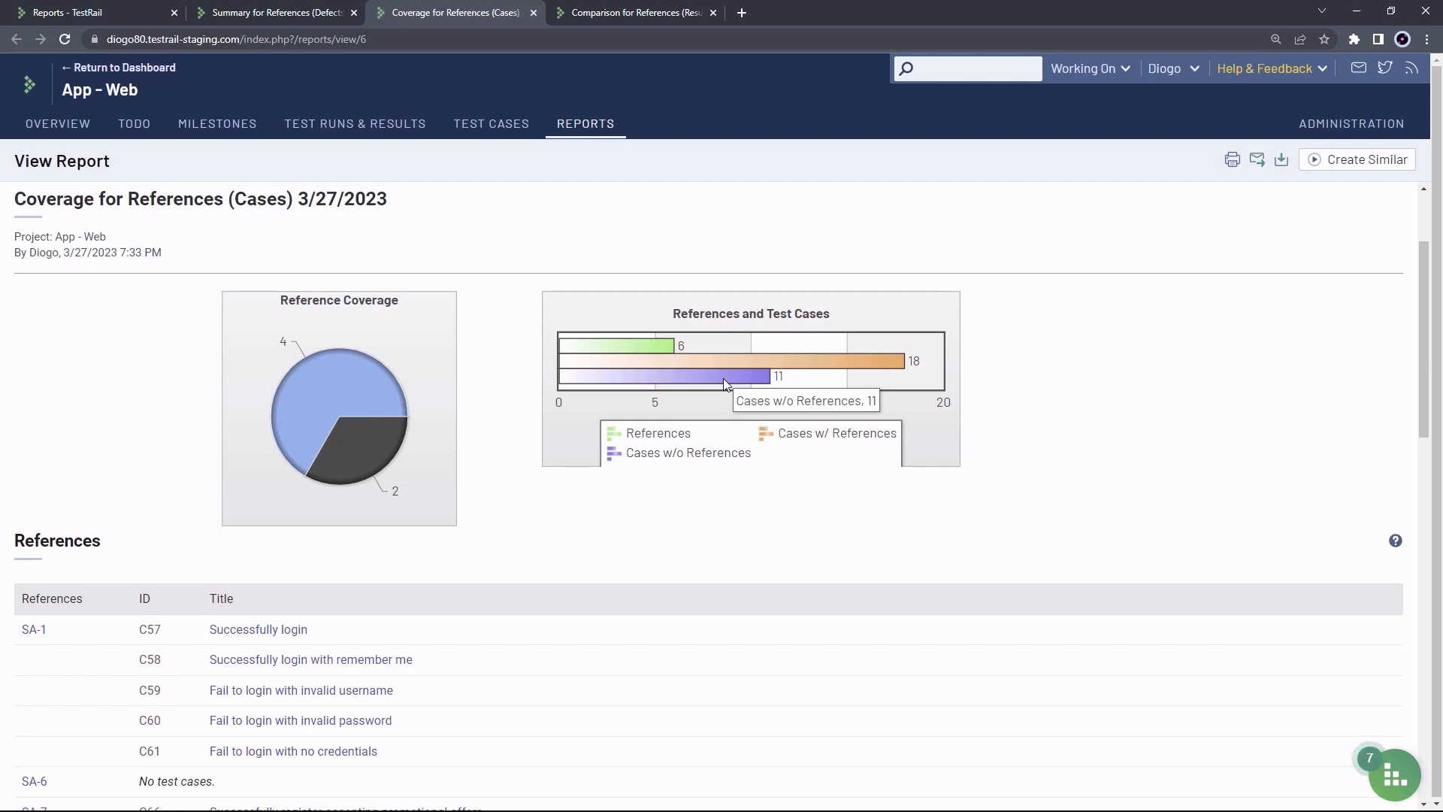
scroll(526, 350, "down", 4)
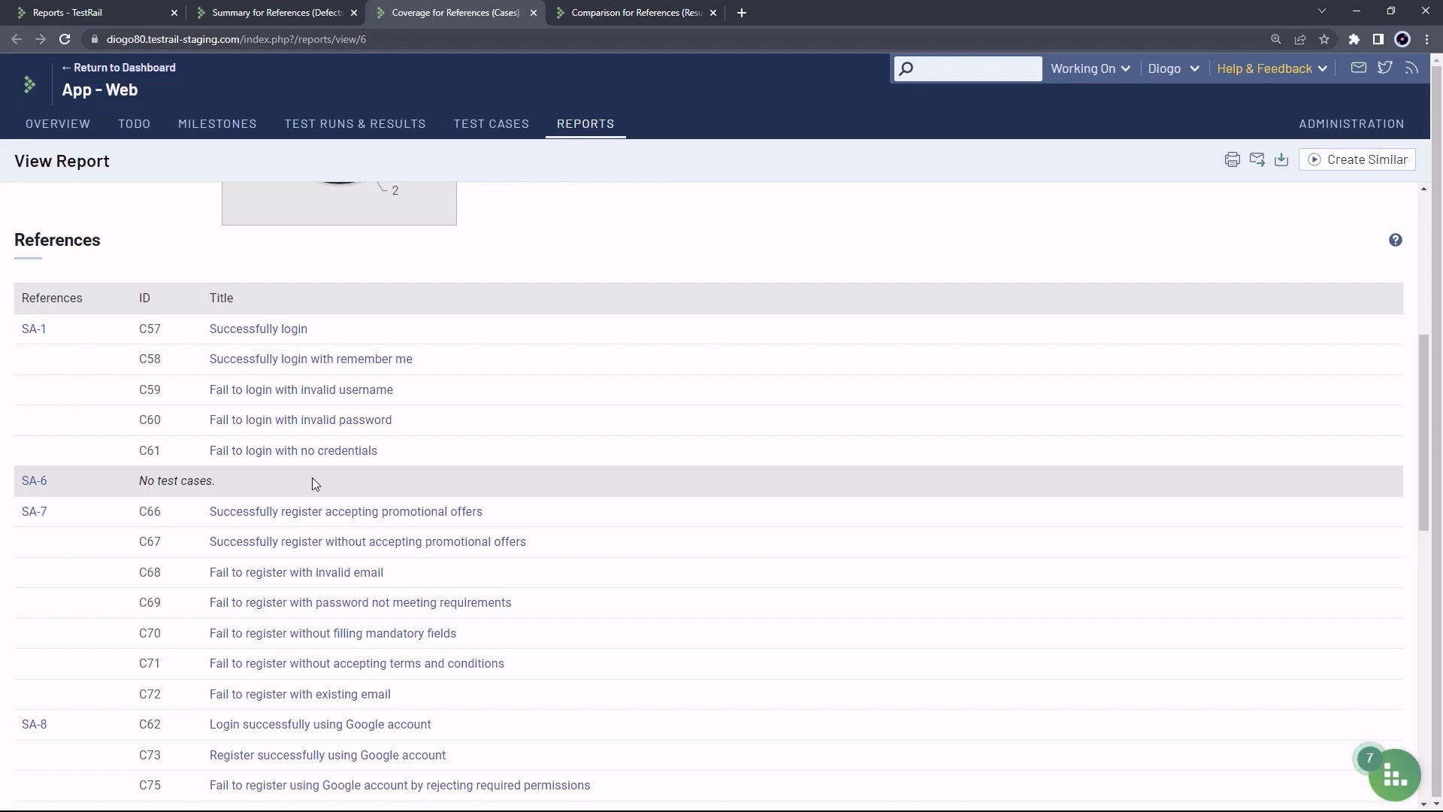
scroll(548, 409, "down", 9)
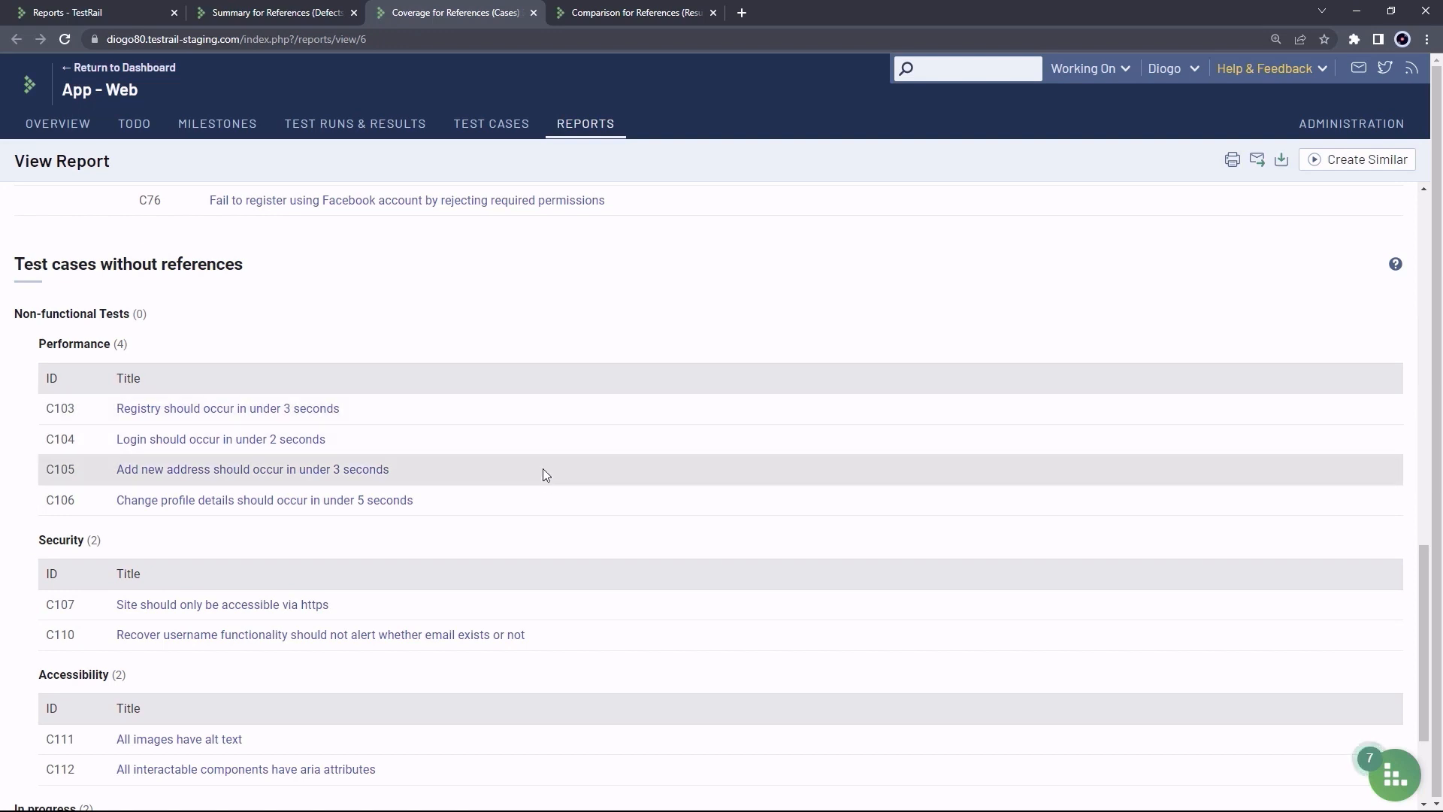
scroll(545, 478, "down", 1)
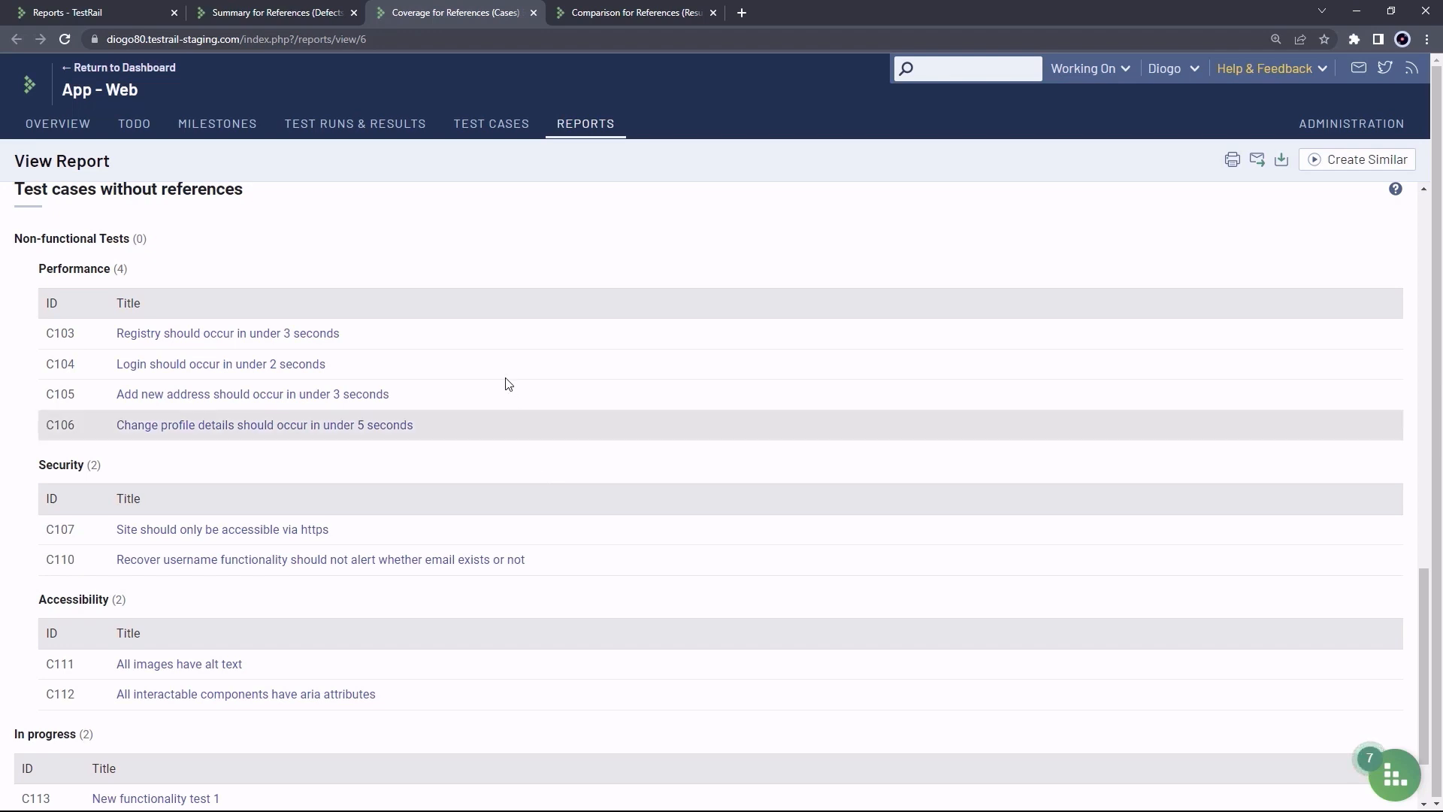
Scroll through the Summary for References (Defects) chart and table showing C60 linked to SA-55
left_click(268, 19)
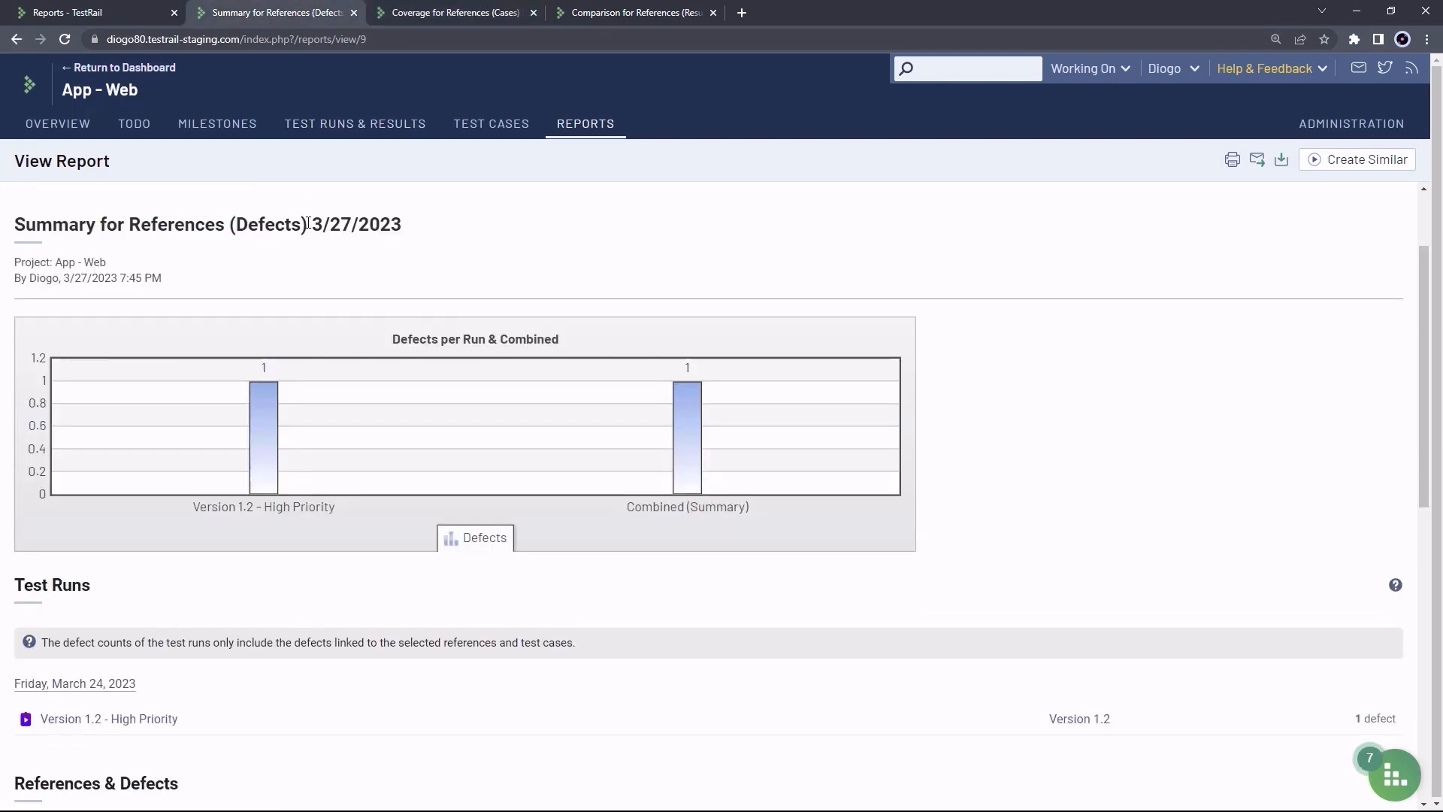
scroll(400, 241, "down", 1)
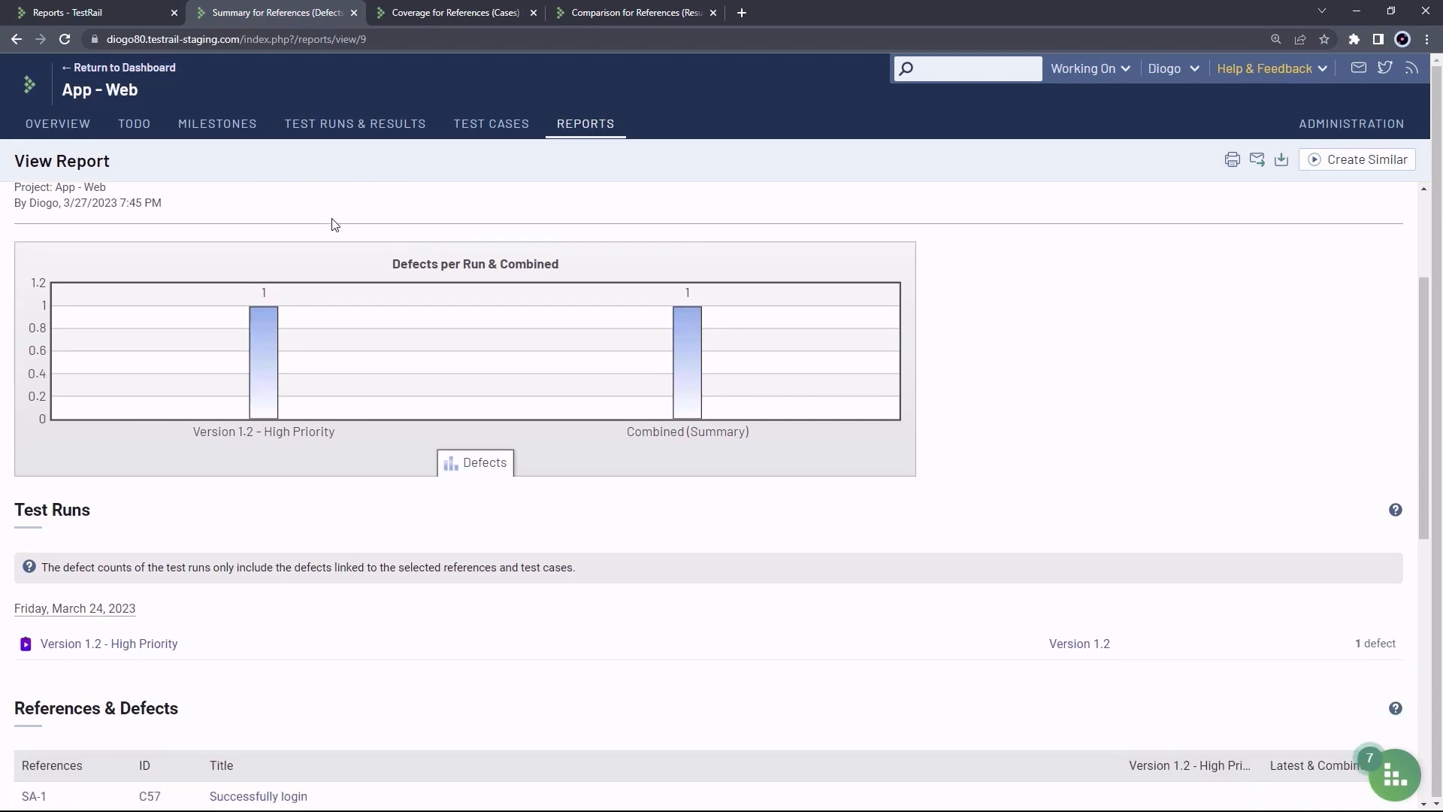
scroll(347, 220, "up", 2)
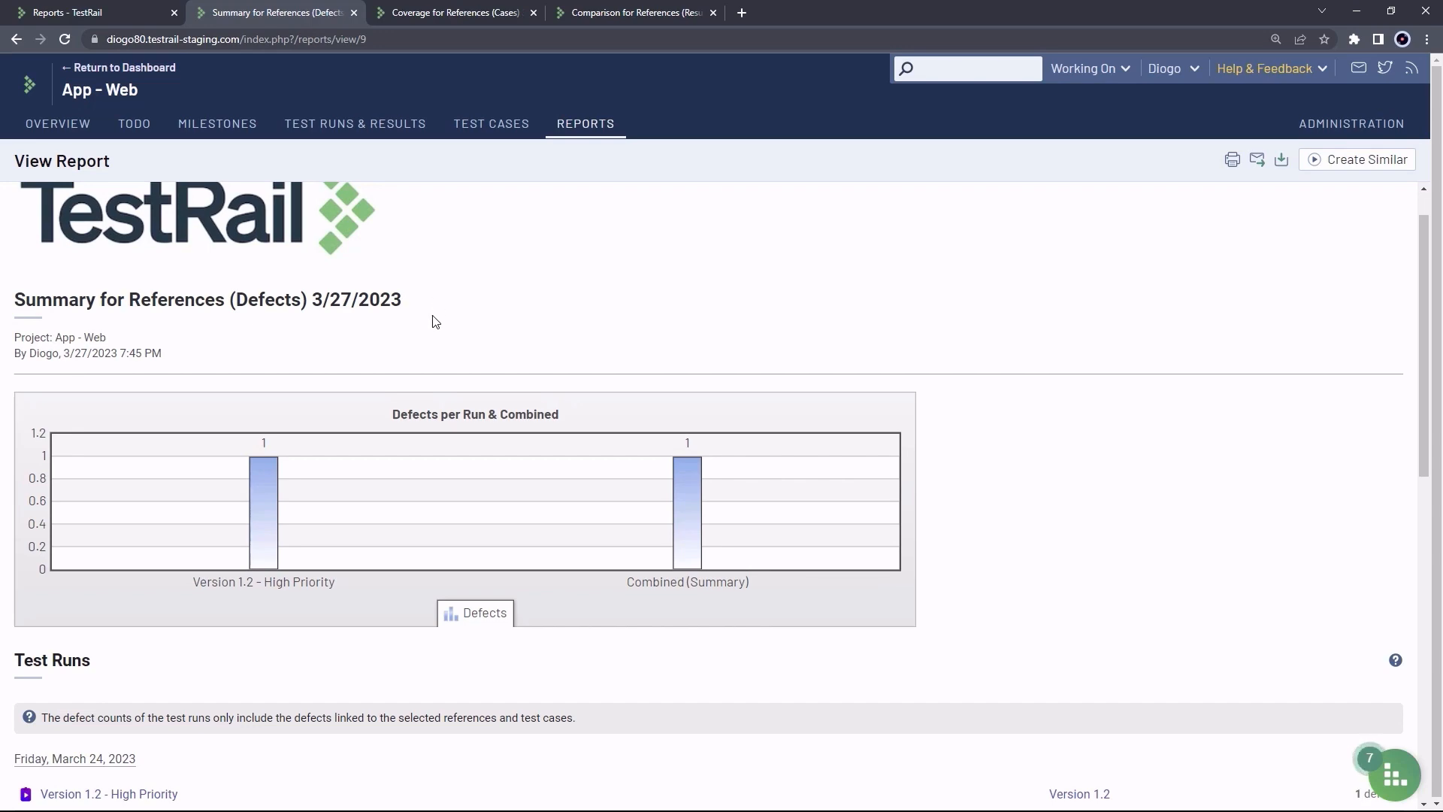
scroll(439, 320, "down", 5)
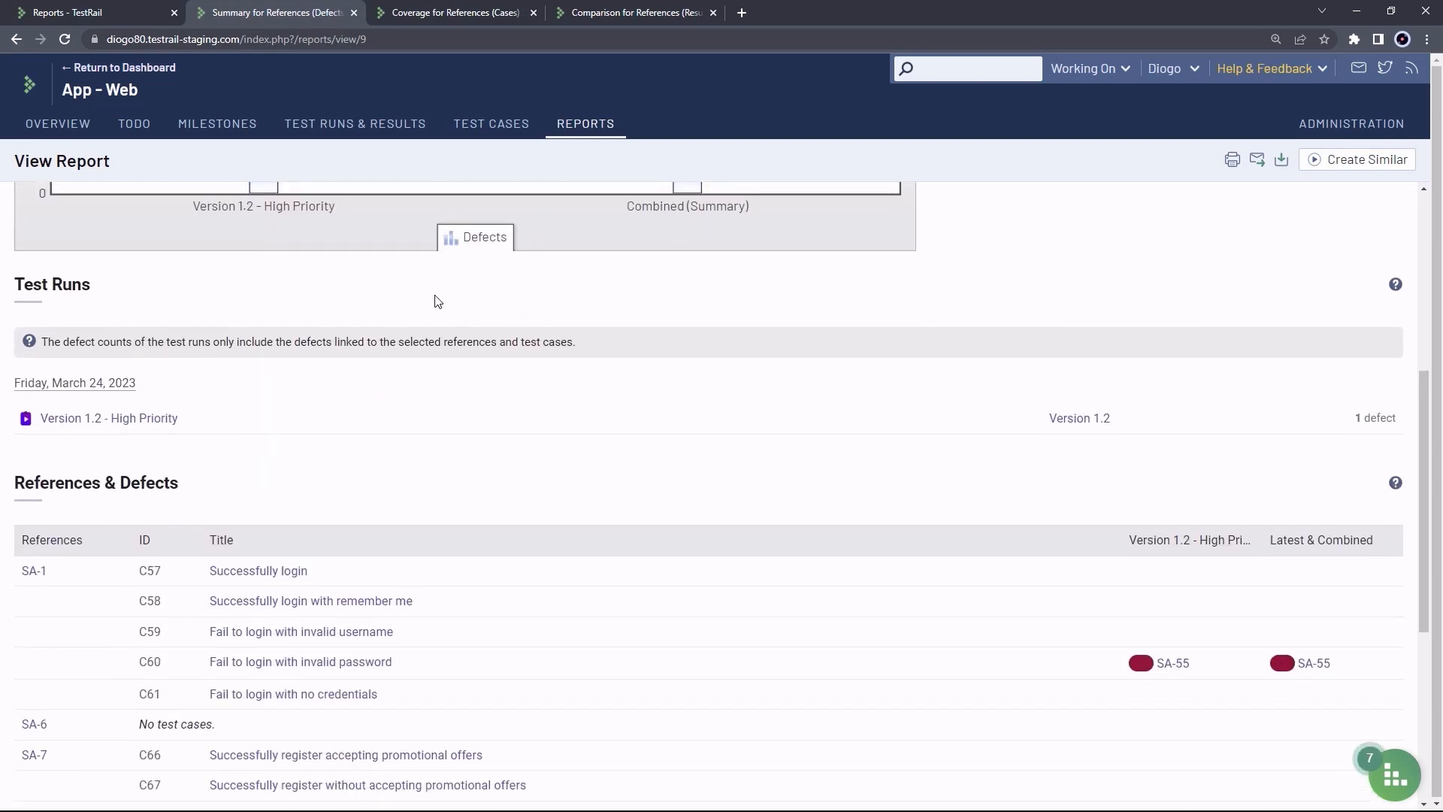
scroll(436, 301, "down", 2)
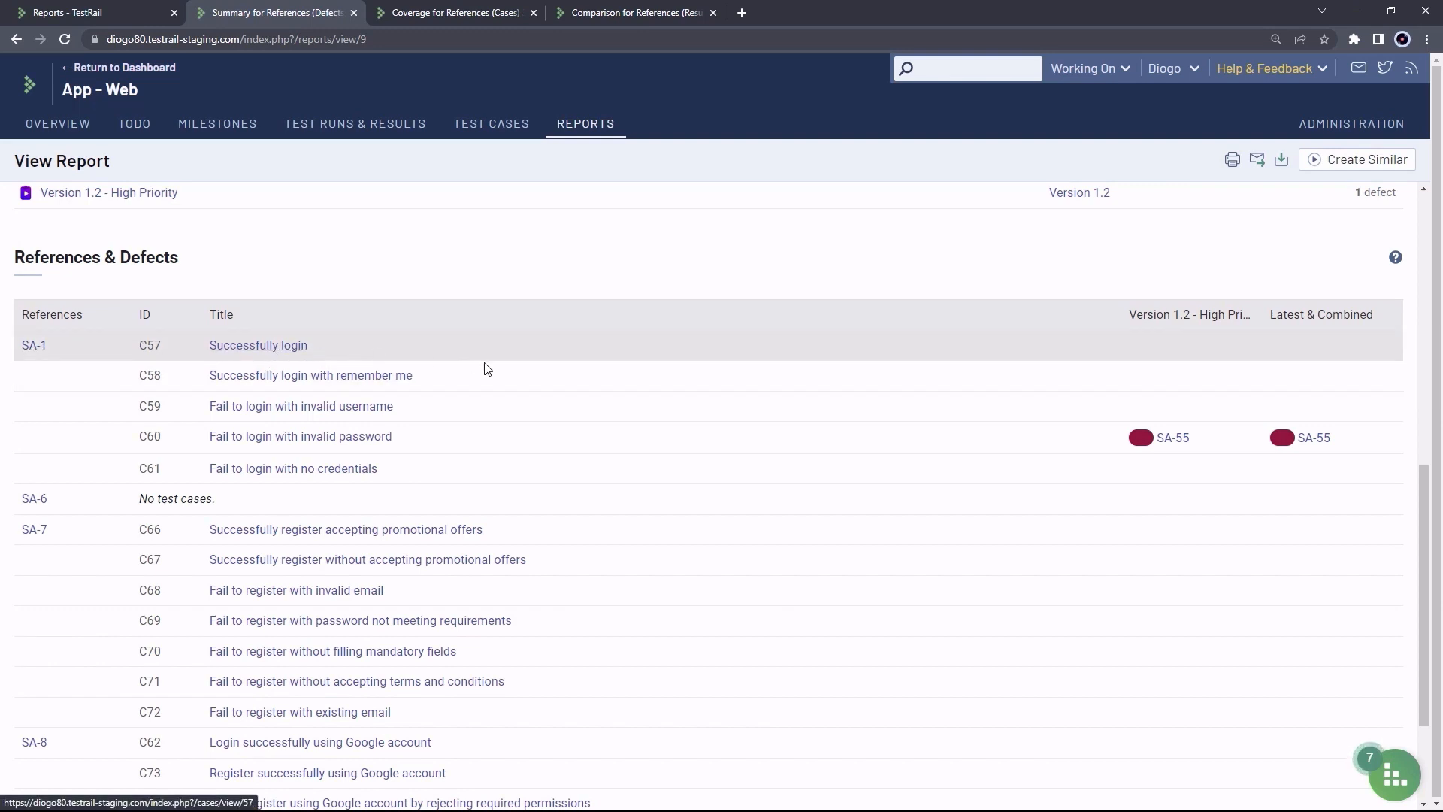
scroll(806, 442, "down", 1)
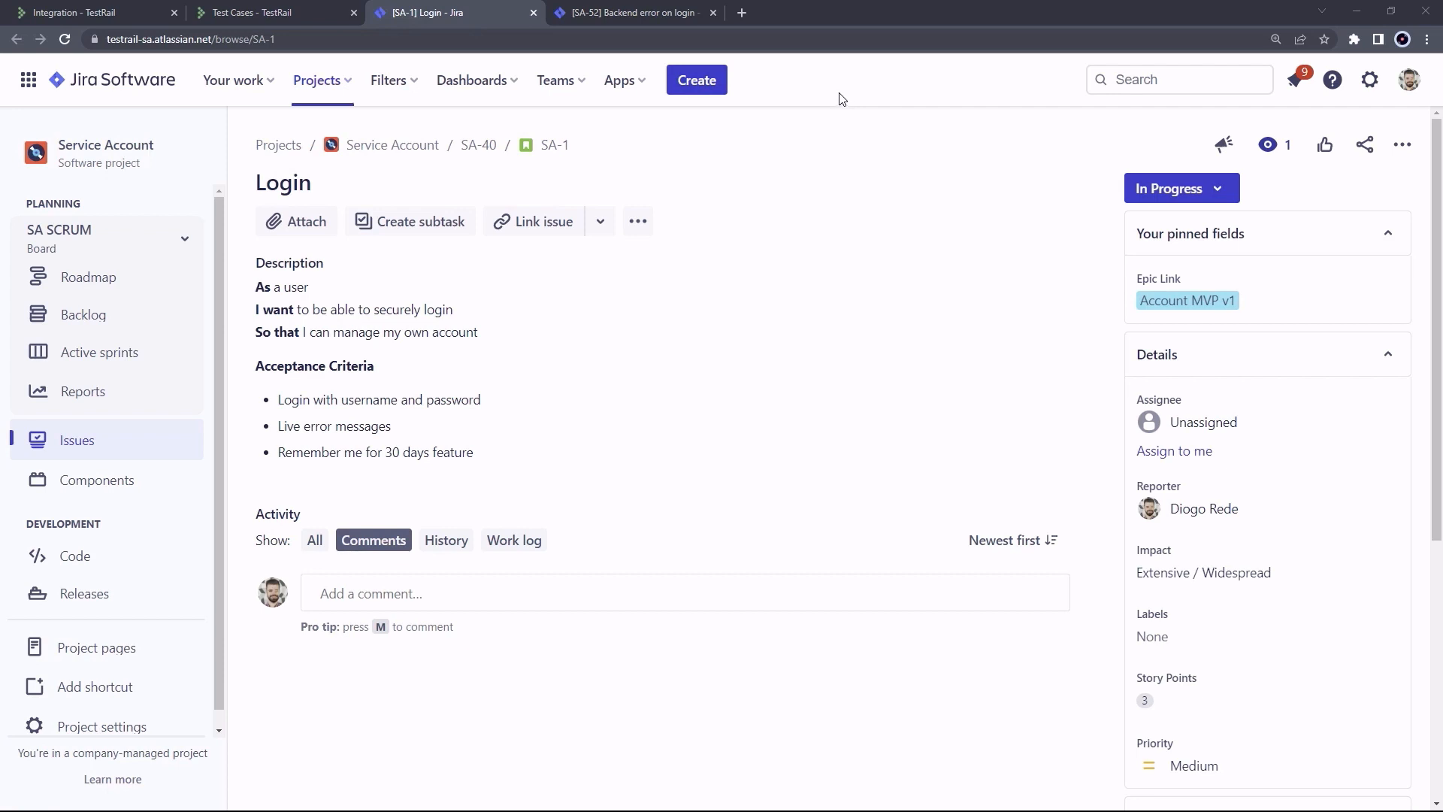
Search the Jira app marketplace for 'testrail' and open the TestRail Integration for Jira page
left_click(639, 84)
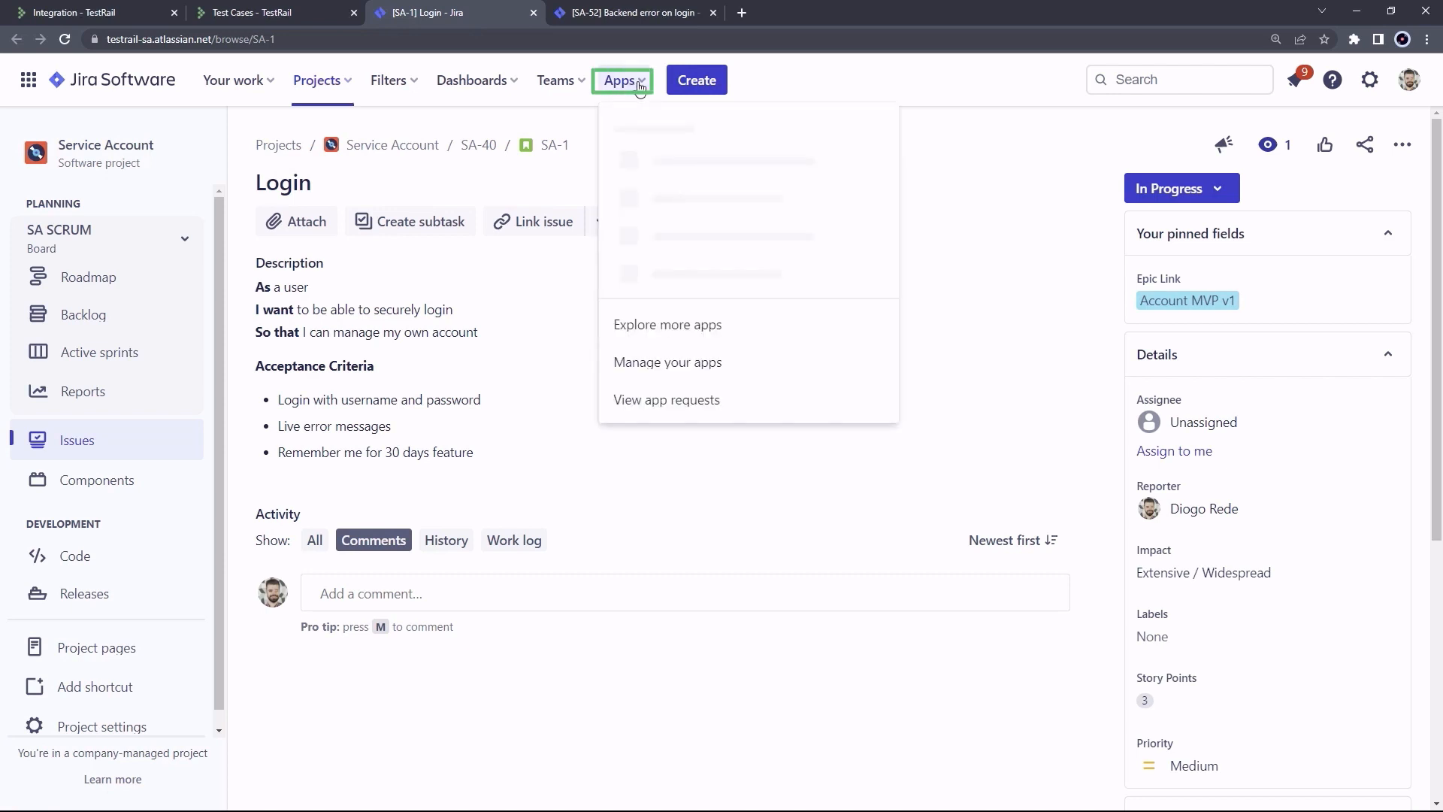
left_click(677, 328)
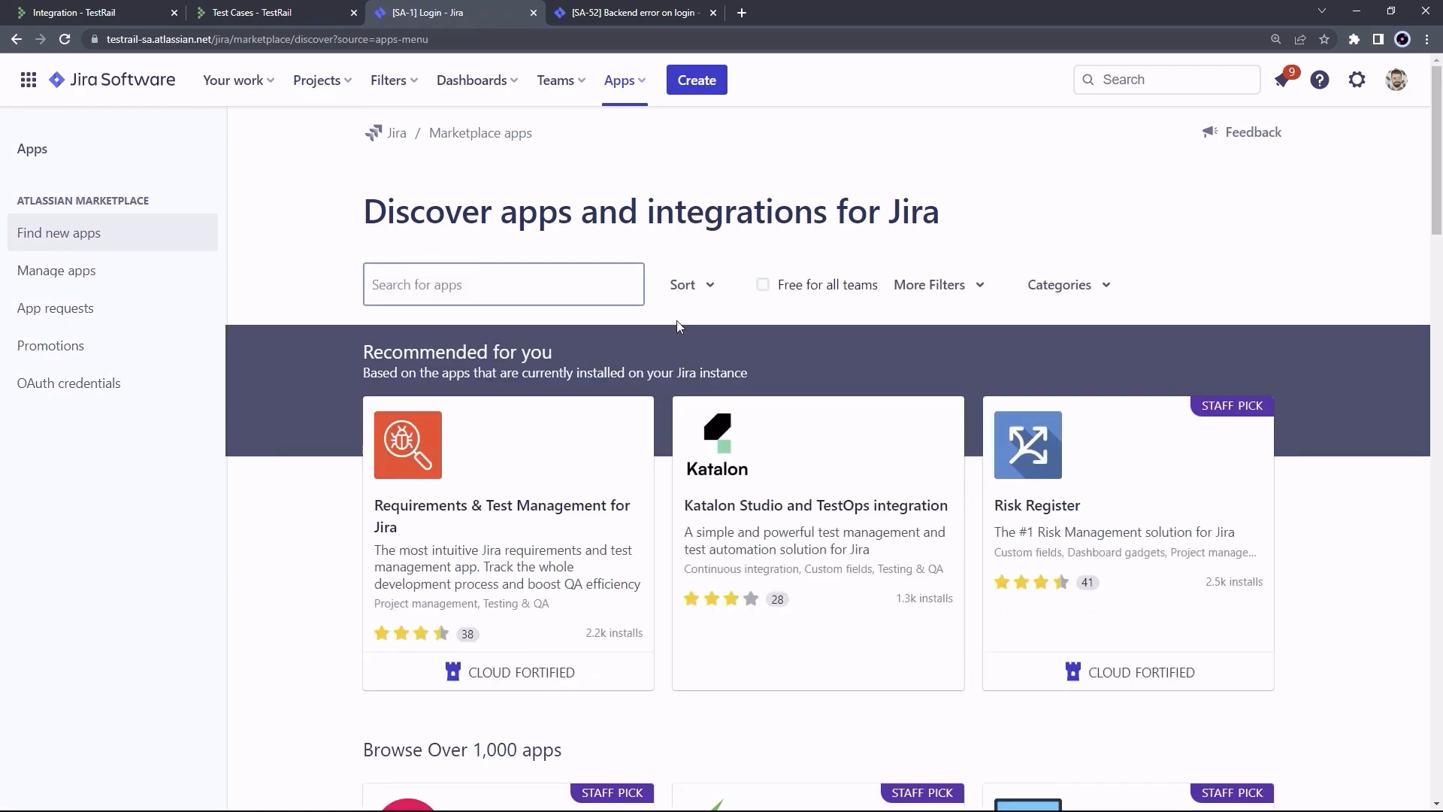
type("testrail")
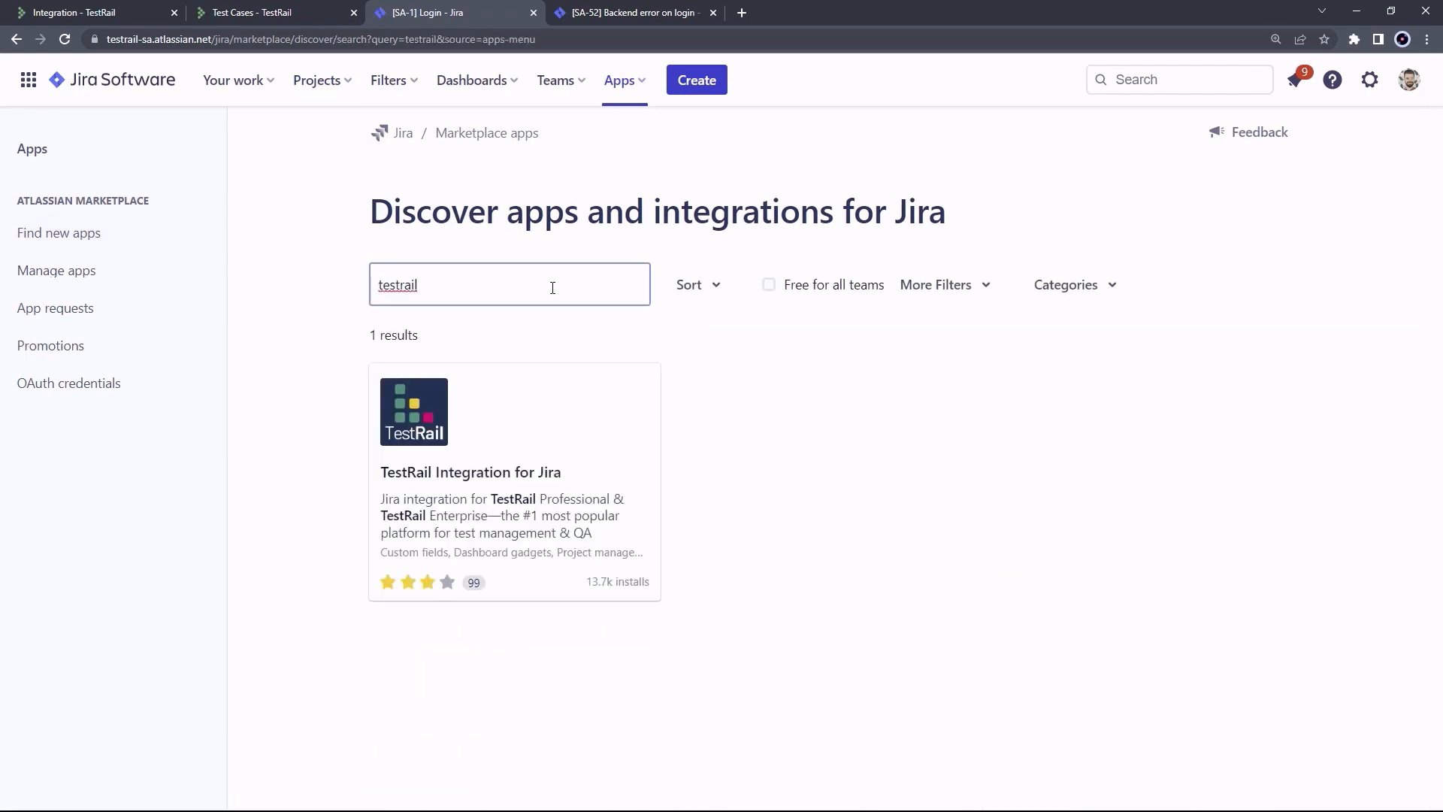
left_click(517, 463)
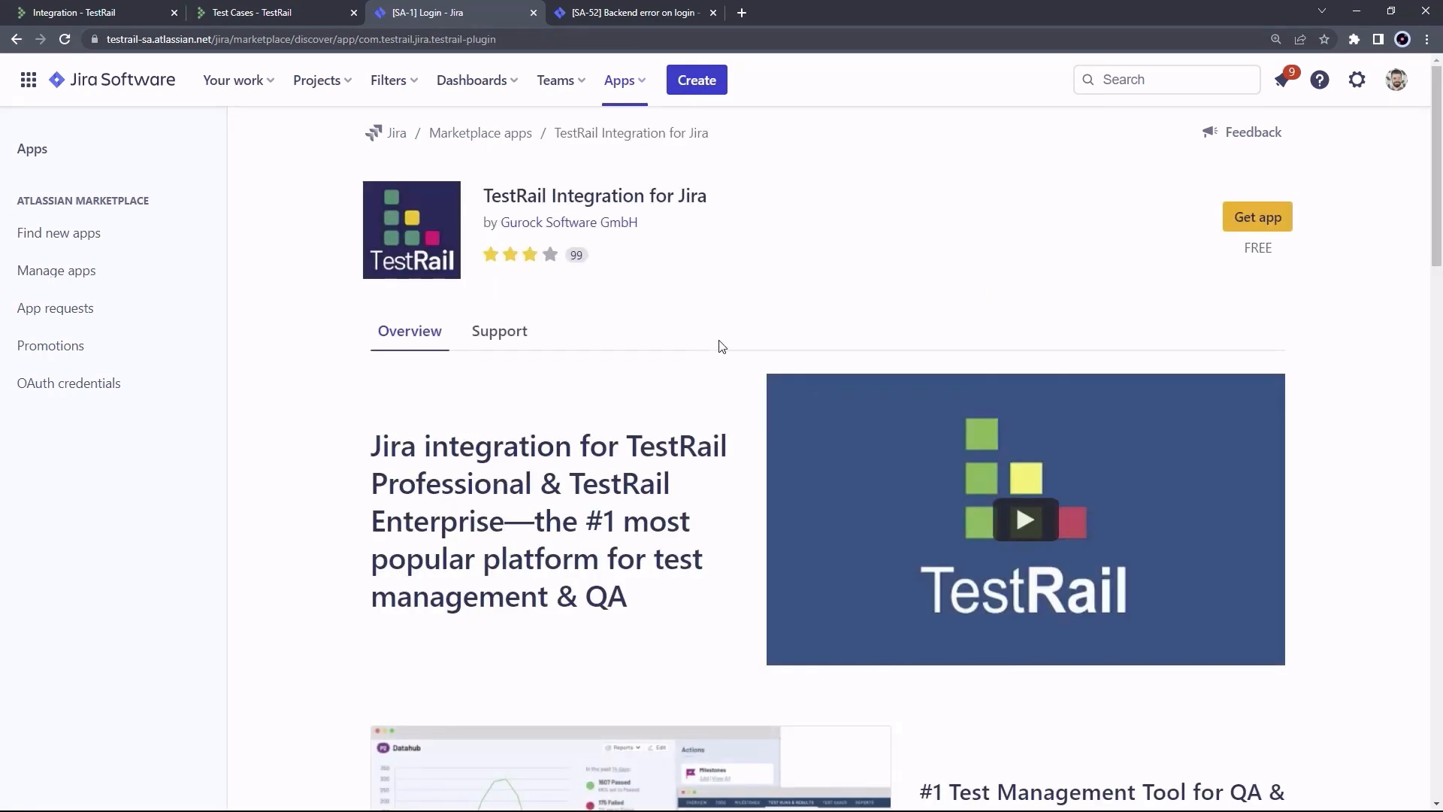
Install the TestRail Integration for Jira app and open its TestRail Configuration page
left_click_drag(1276, 250, 1242, 249)
left_click(1249, 257)
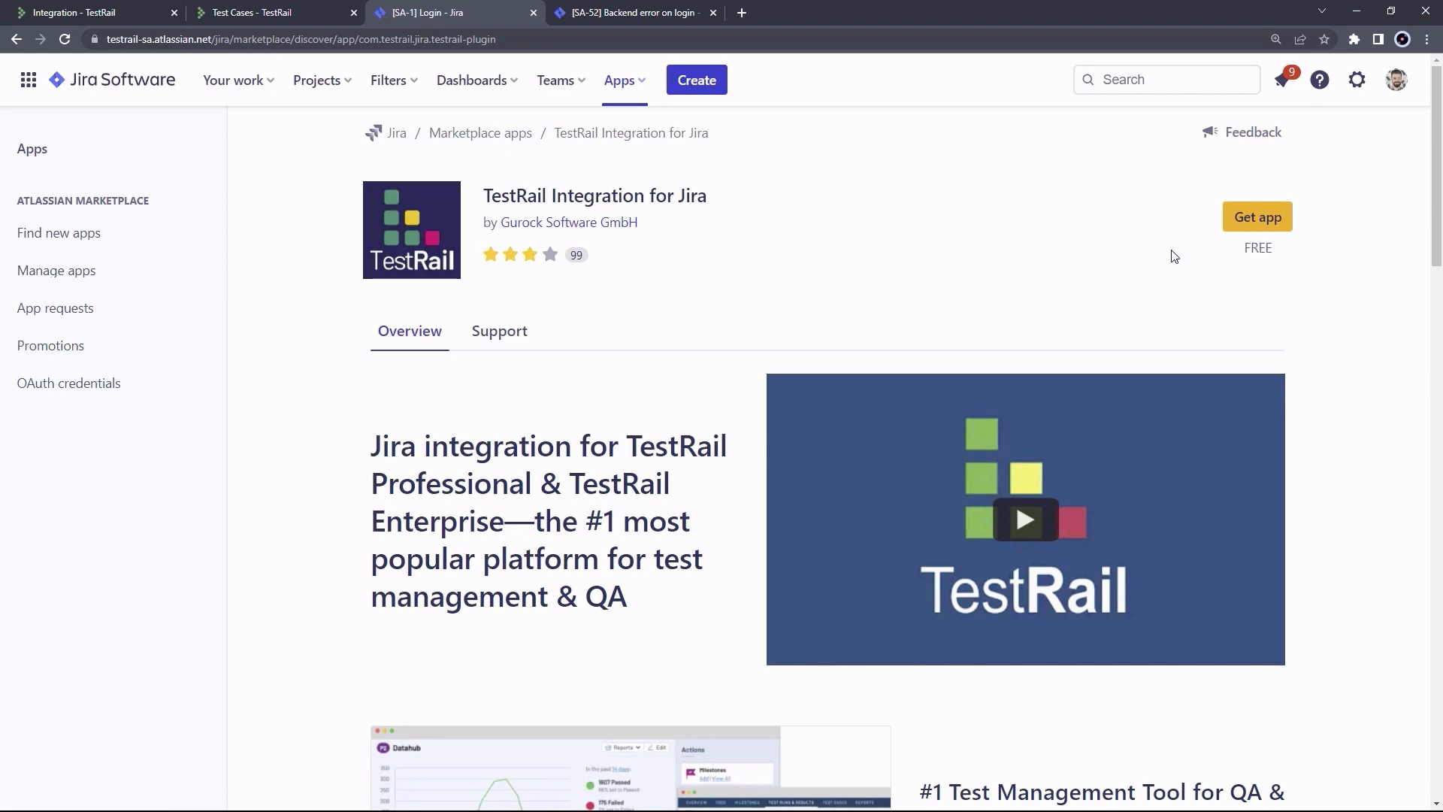
left_click(1267, 220)
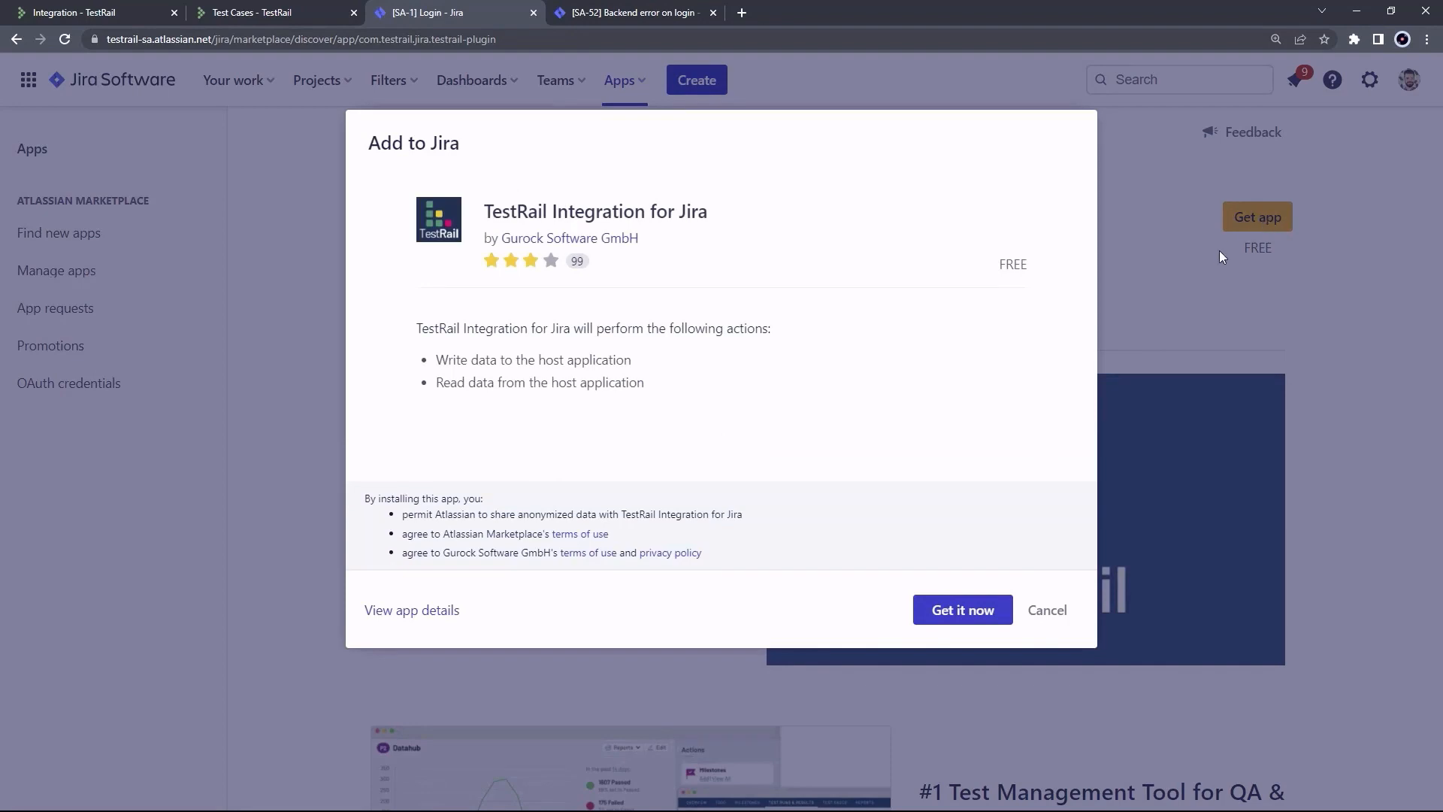
left_click(967, 611)
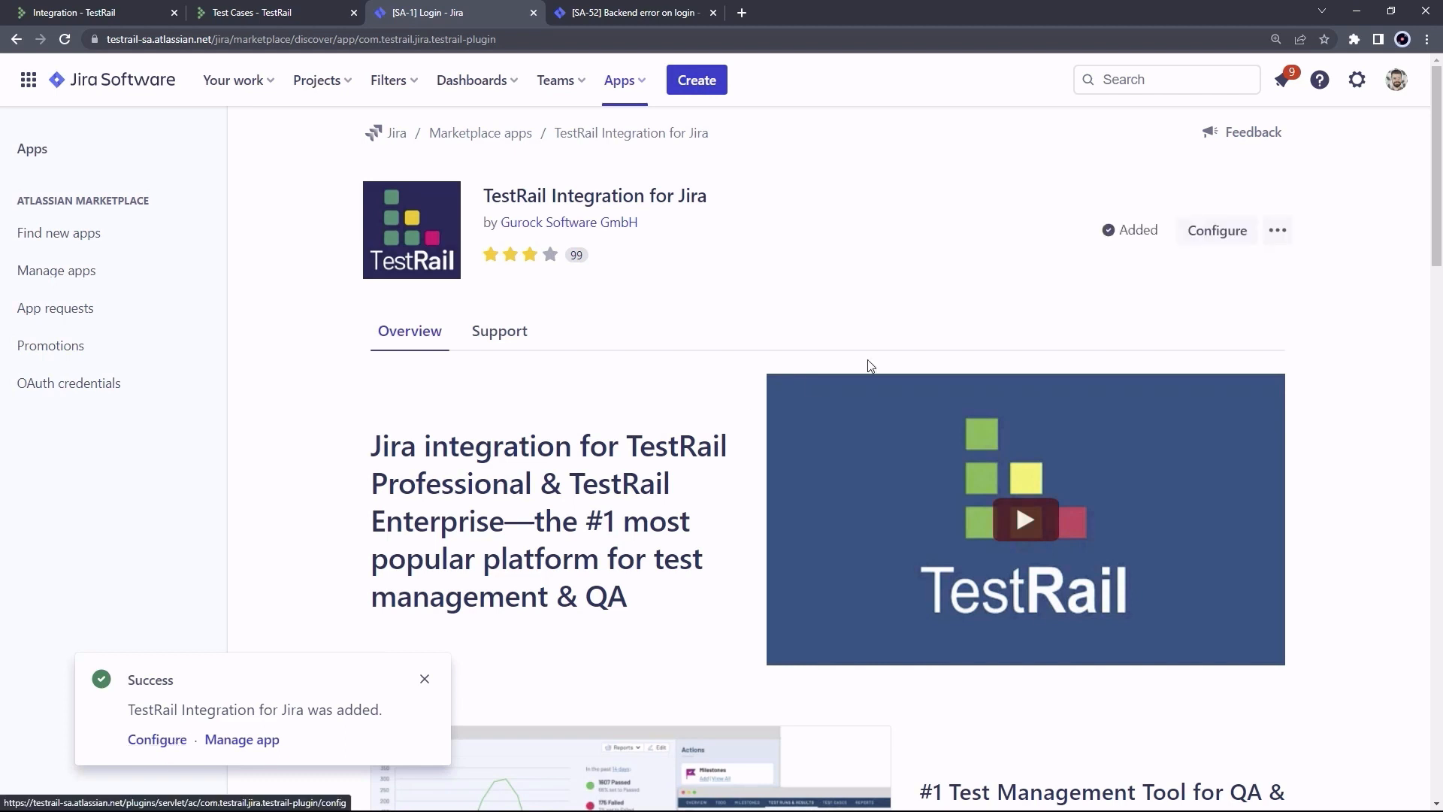
left_click(1226, 233)
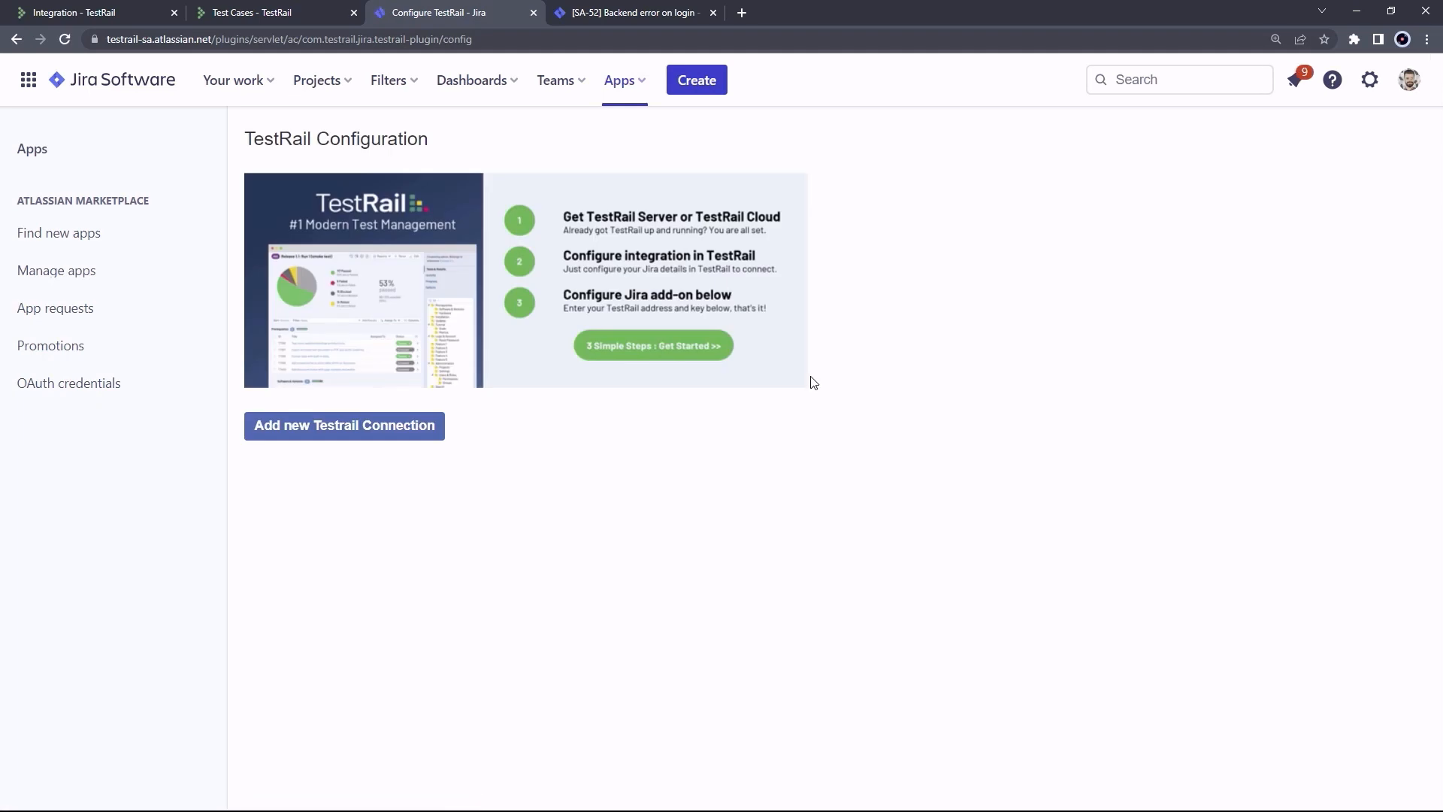
Add a new TestRail connection and paste the TestRail instance URL as its address
left_click(299, 434)
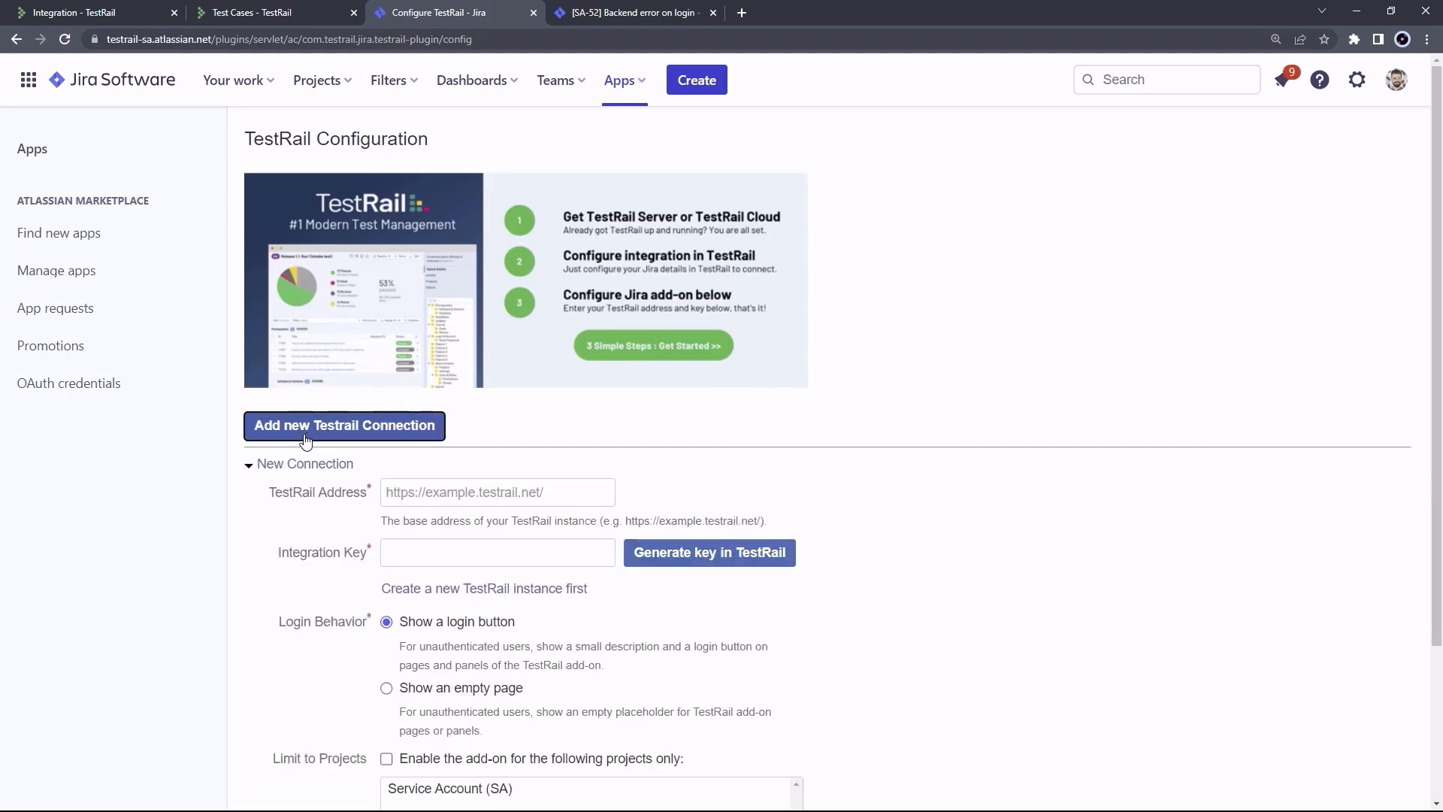
left_click(446, 492)
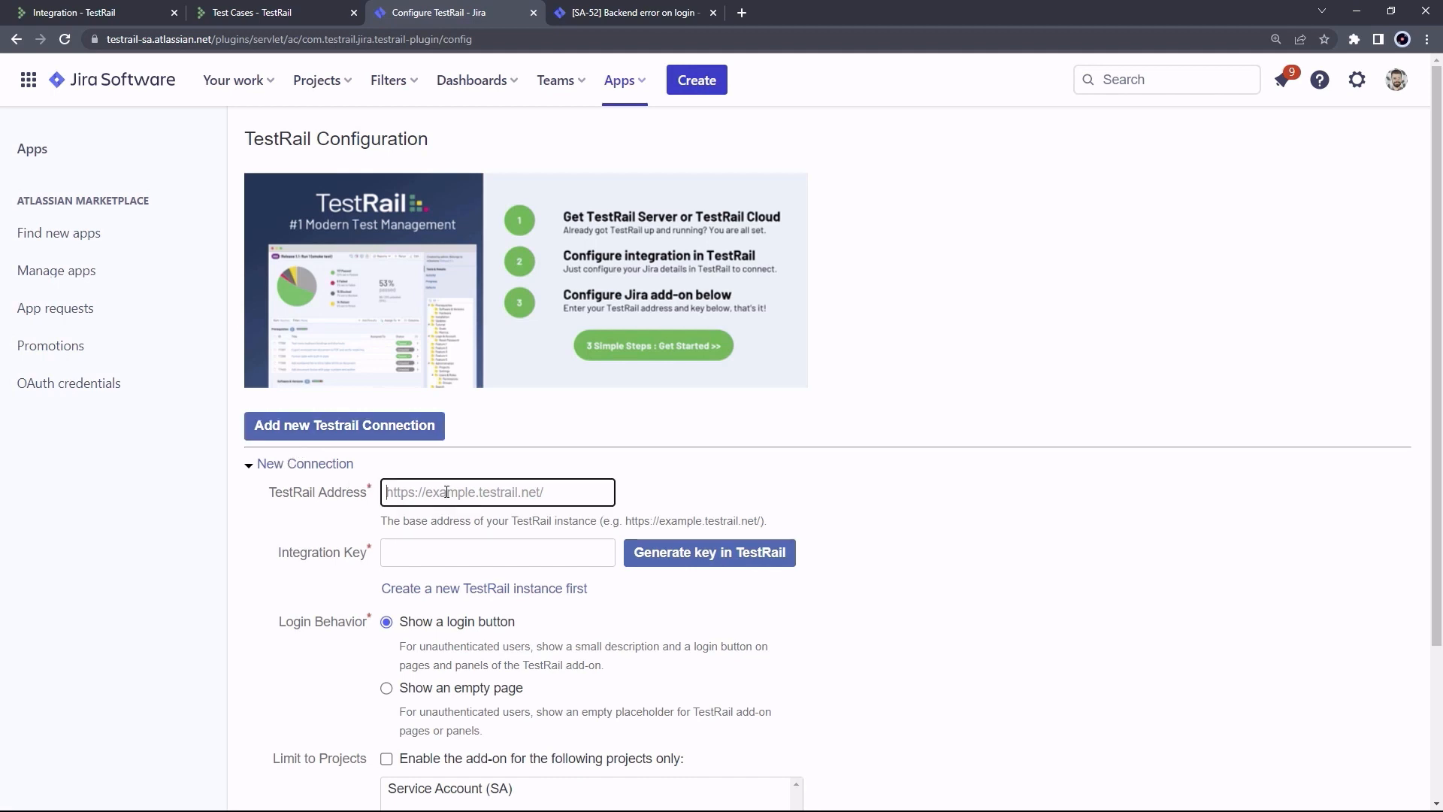
type("https://diogo80.testrail-staging.com/")
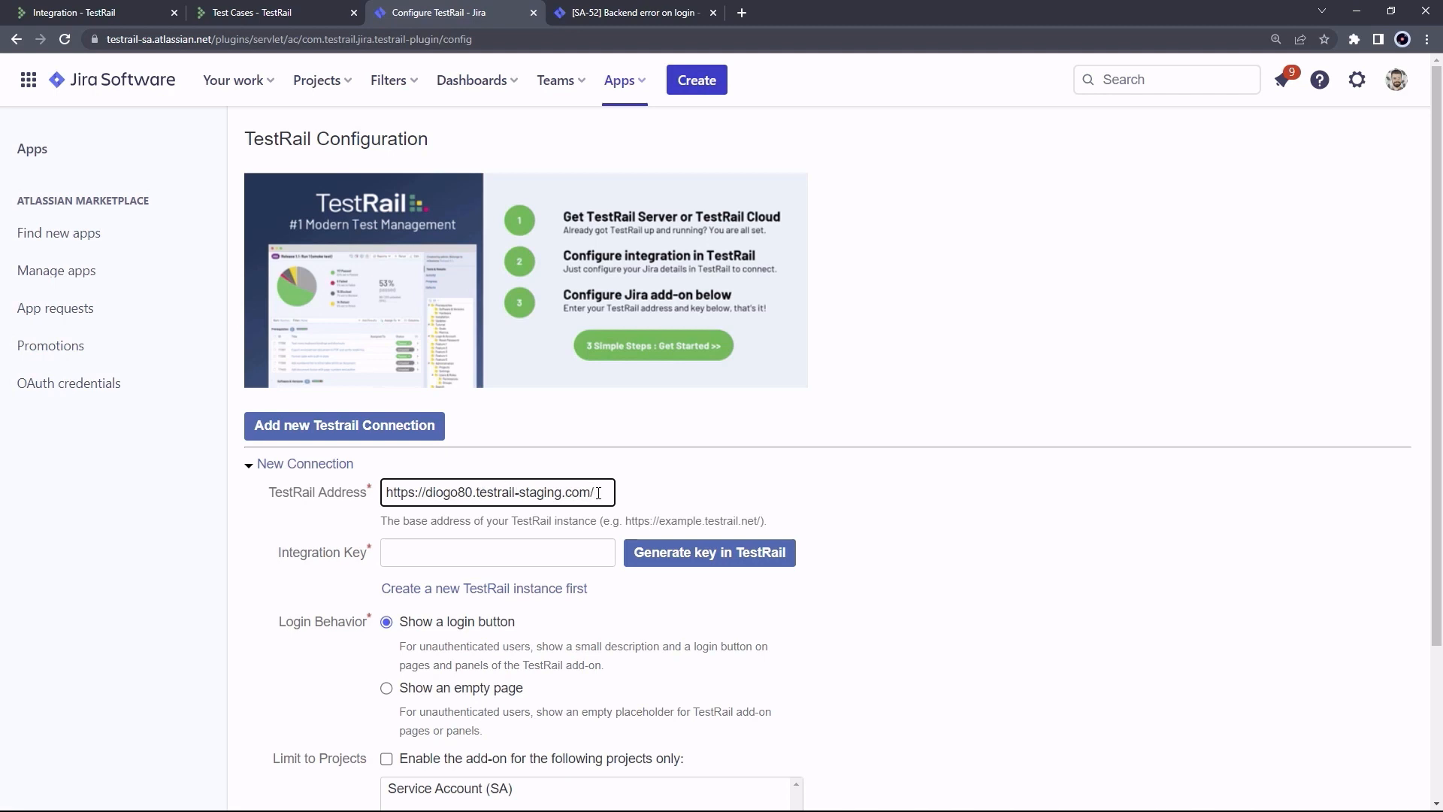
Generate a Jira integration key in TestRail and select it for copying
left_click(692, 558)
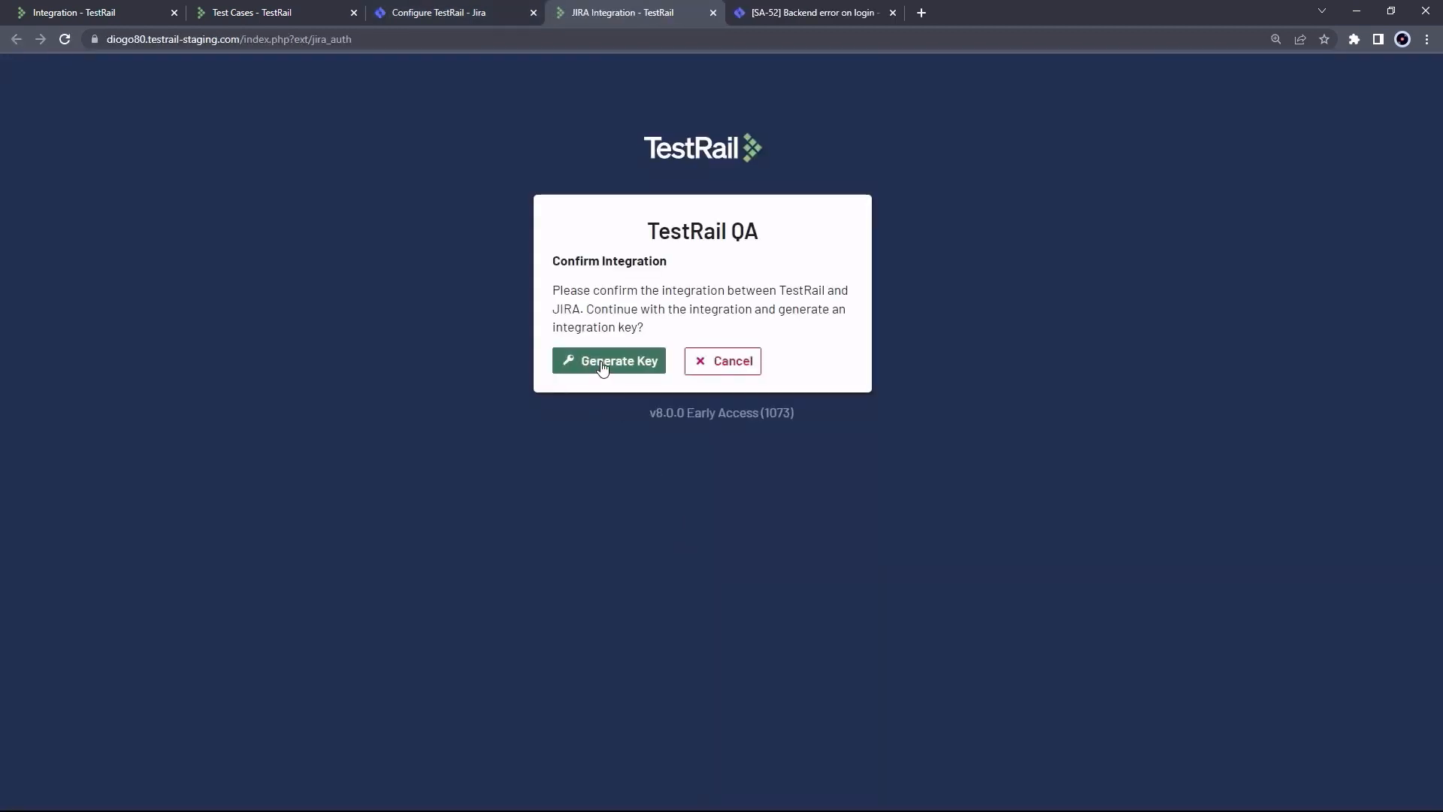
left_click(601, 361)
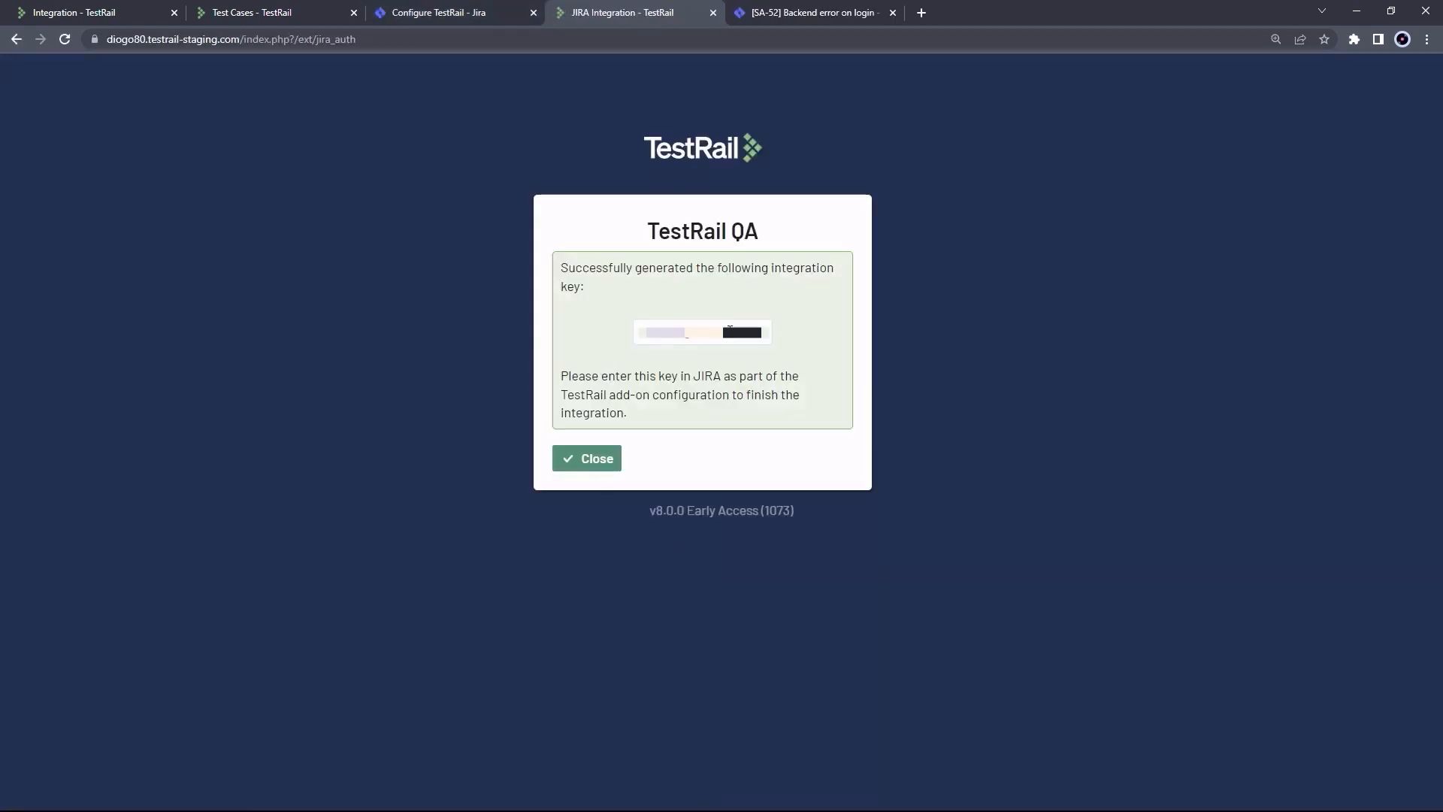
double_click(730, 327)
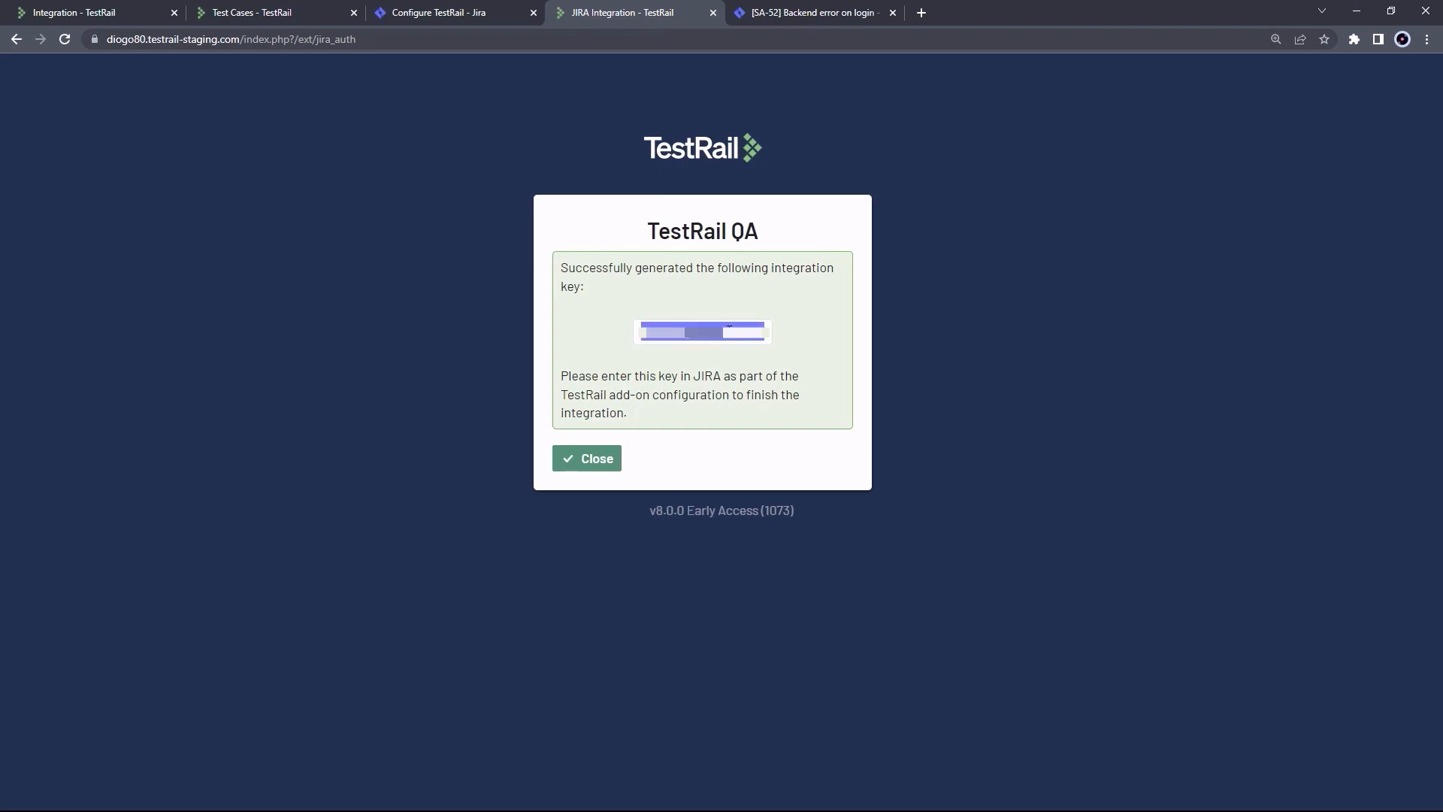
left_click(480, 17)
Paste the integration key into the Integration Key field and save the TestRail connection
left_click(421, 549)
key("ctrl+v")
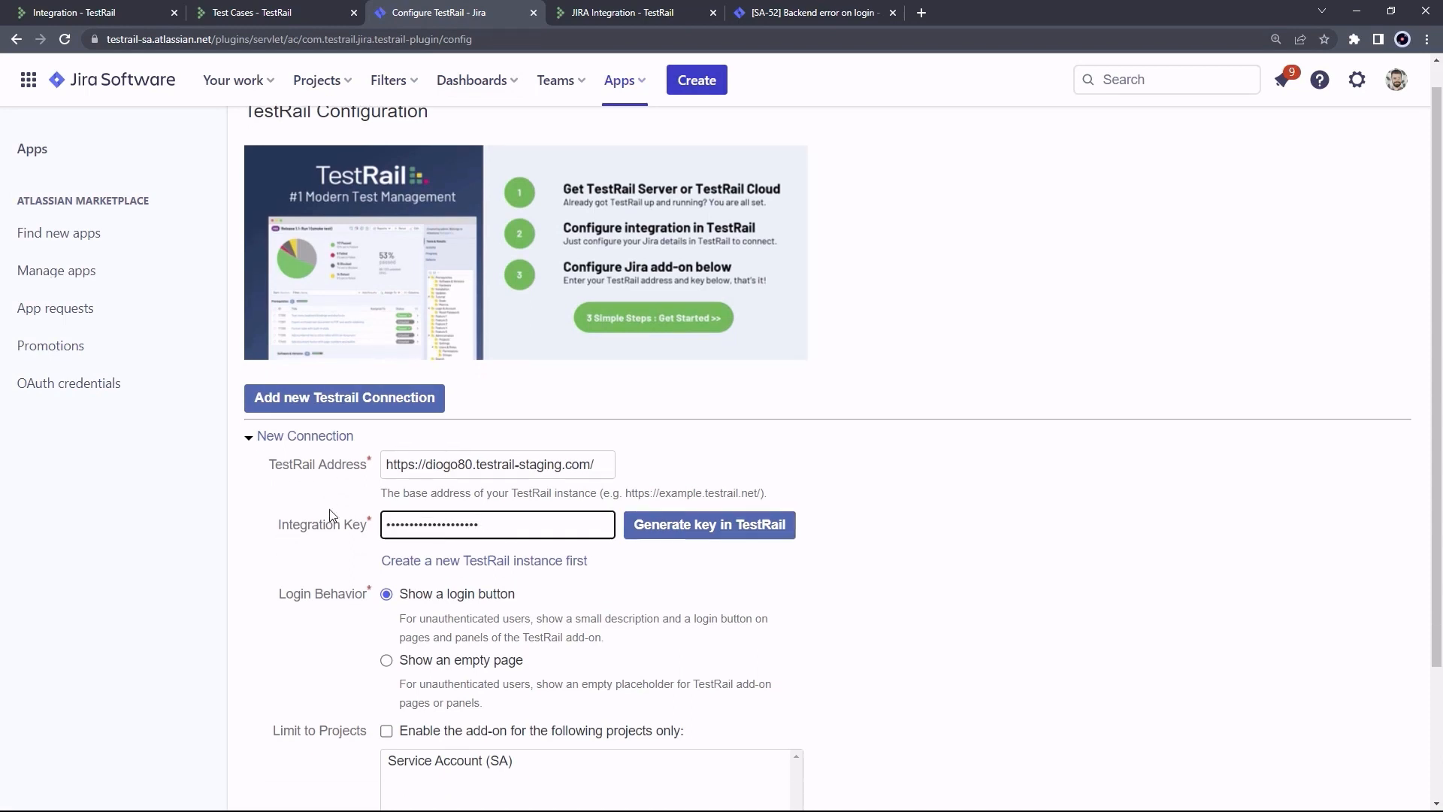
scroll(328, 515, "down", 2)
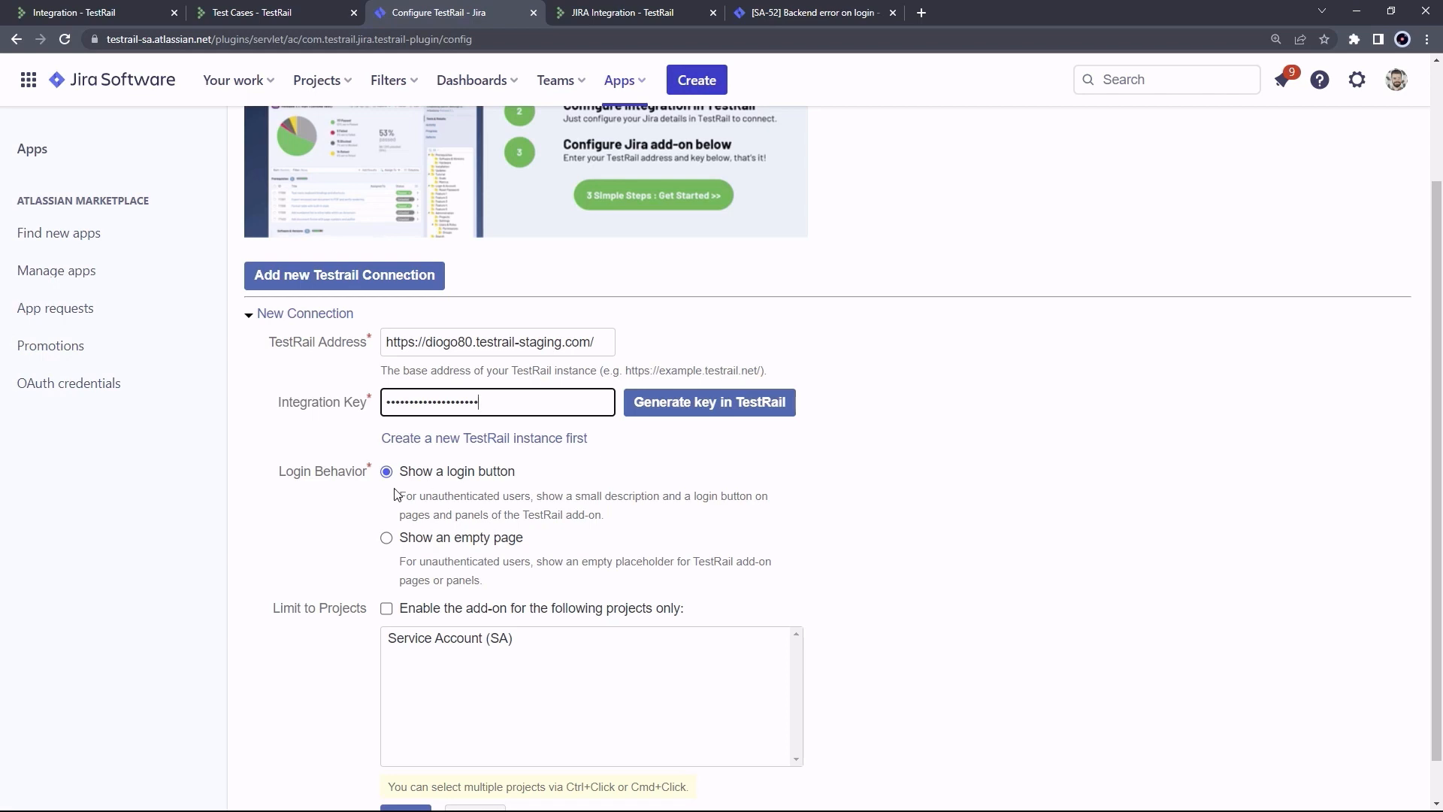
scroll(396, 494, "down", 1)
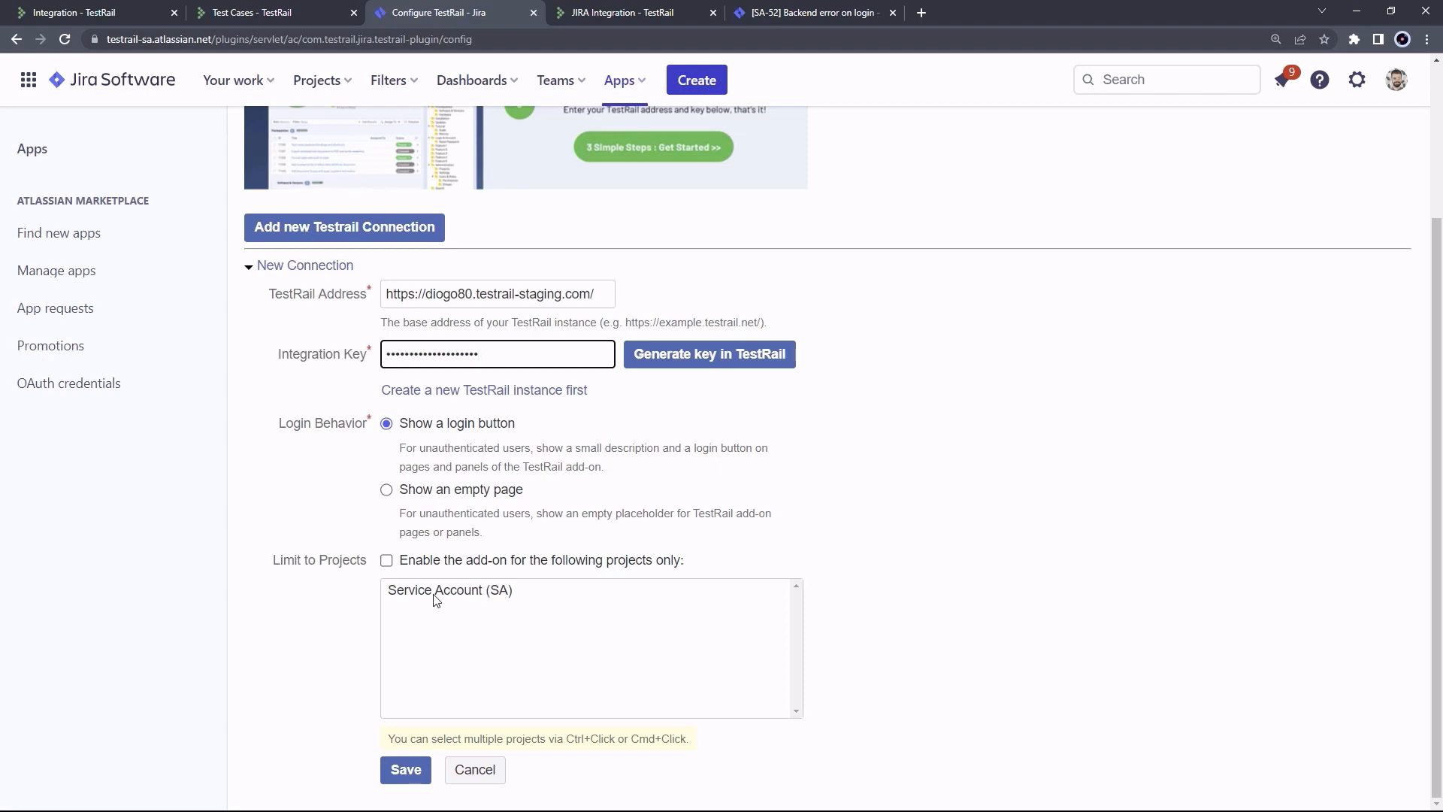
left_click(406, 770)
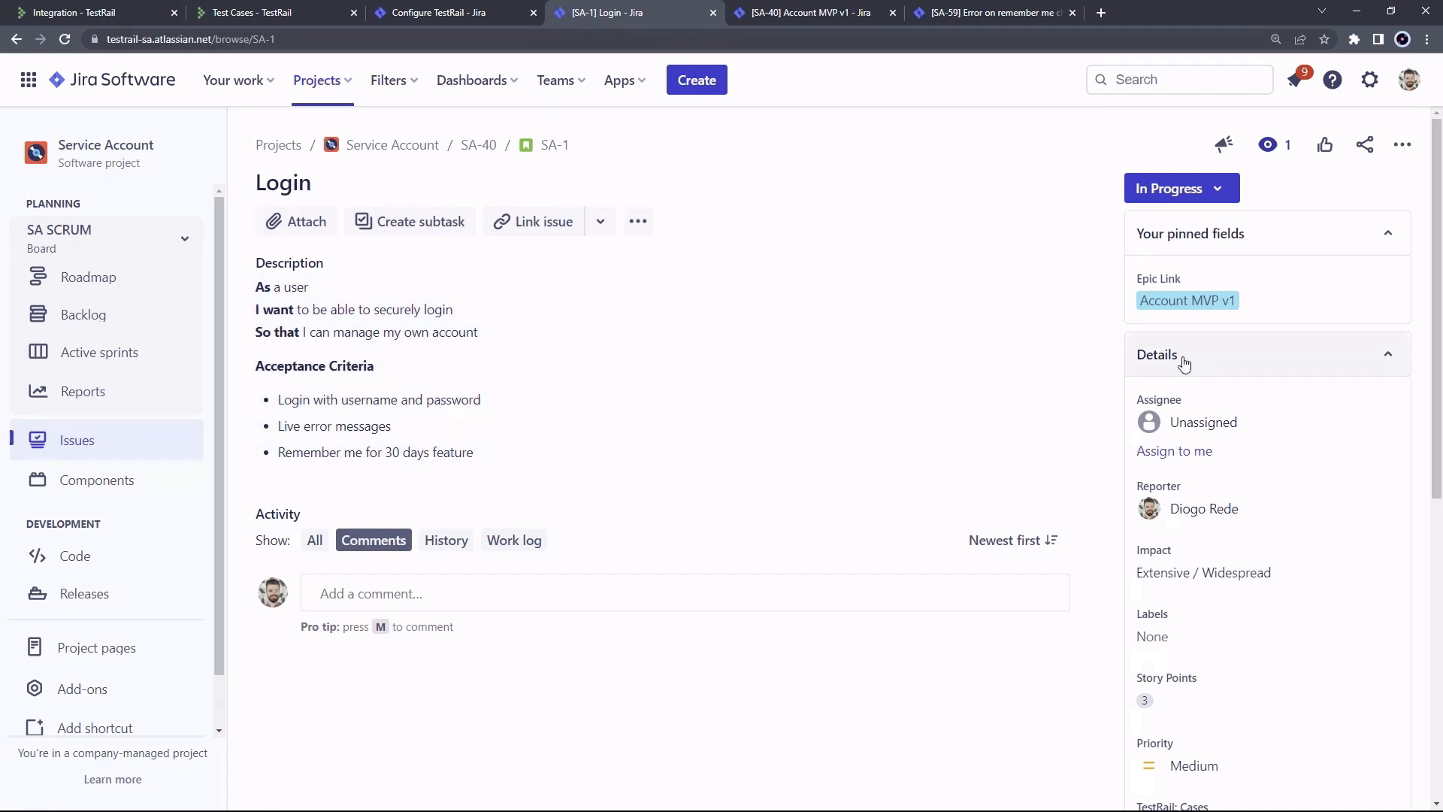
Open the TestRail: Cases list on SA-1 to show linked cases C57 through C61
scroll(1213, 383, "down", 4)
scroll(1213, 383, "down", 1)
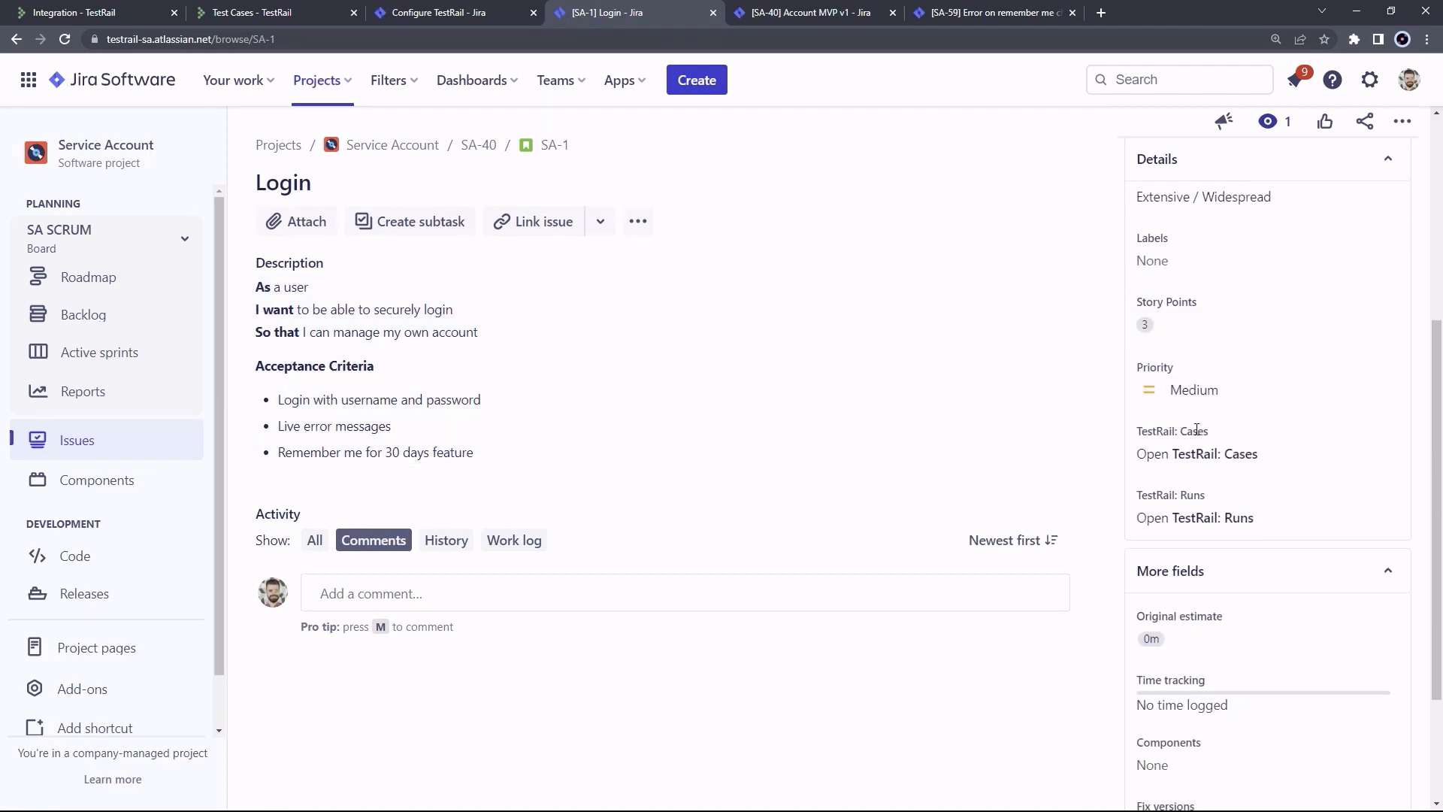
left_click(1184, 456)
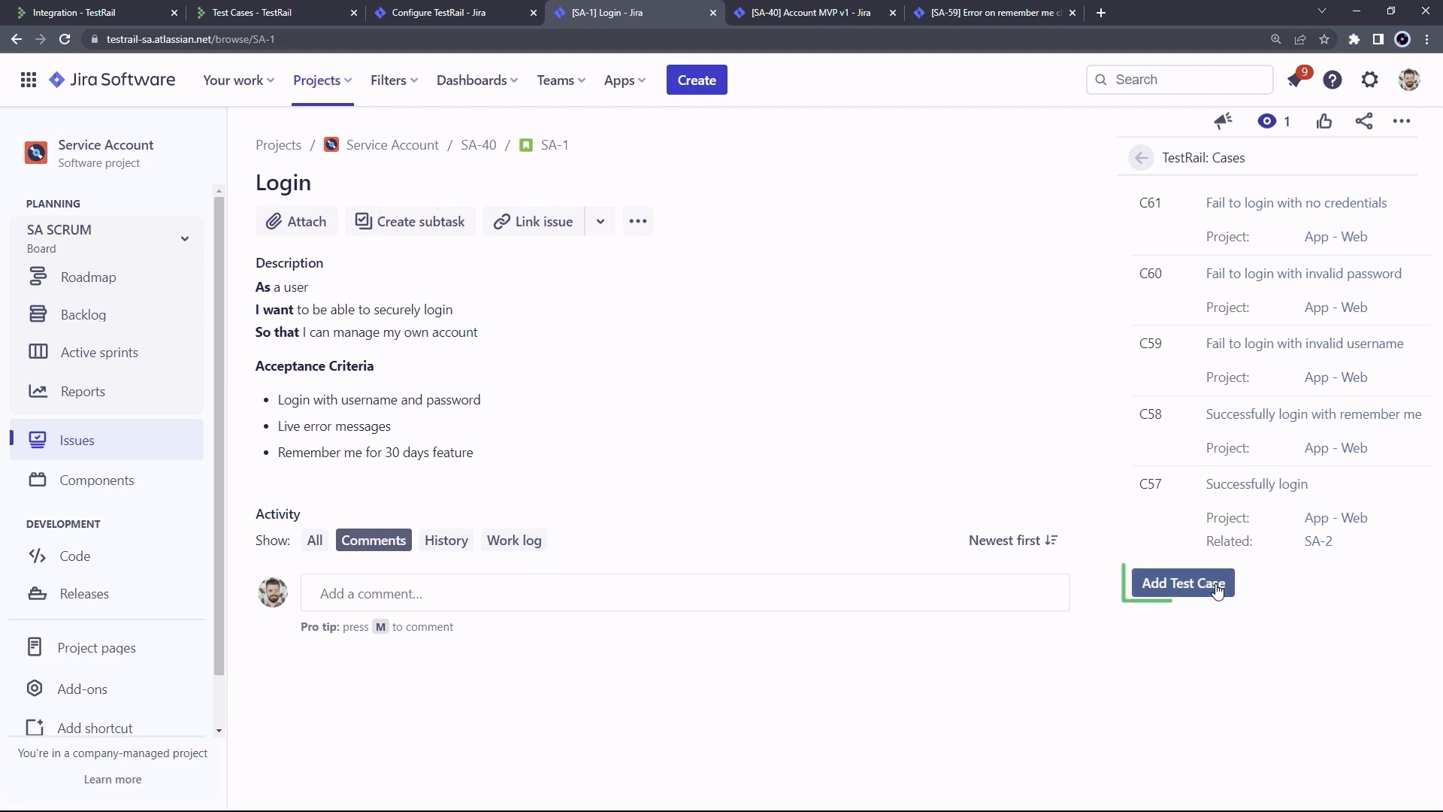
Begin a new test case in the Public API > Master suite, then cancel without creating it
left_click(1187, 591)
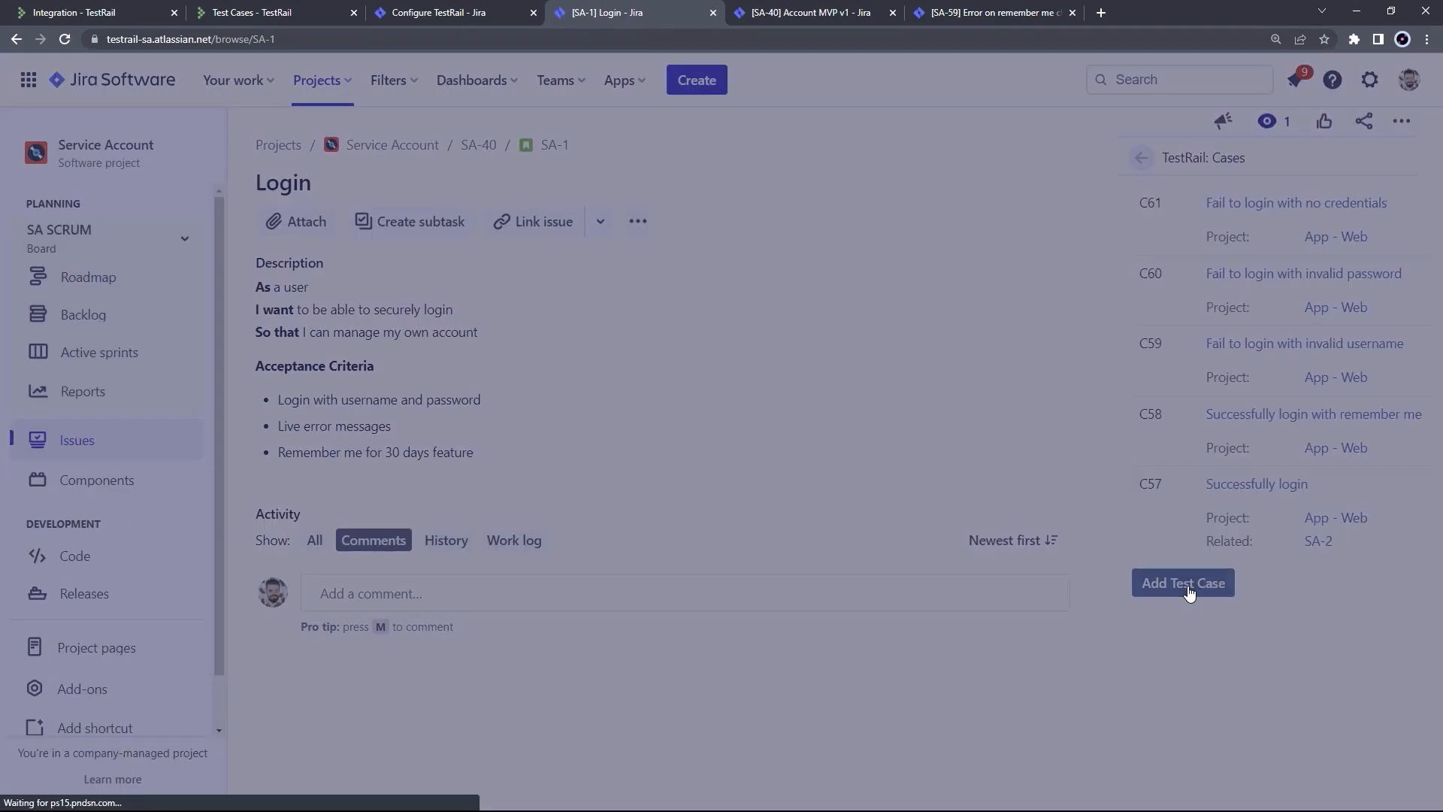
left_click(789, 321)
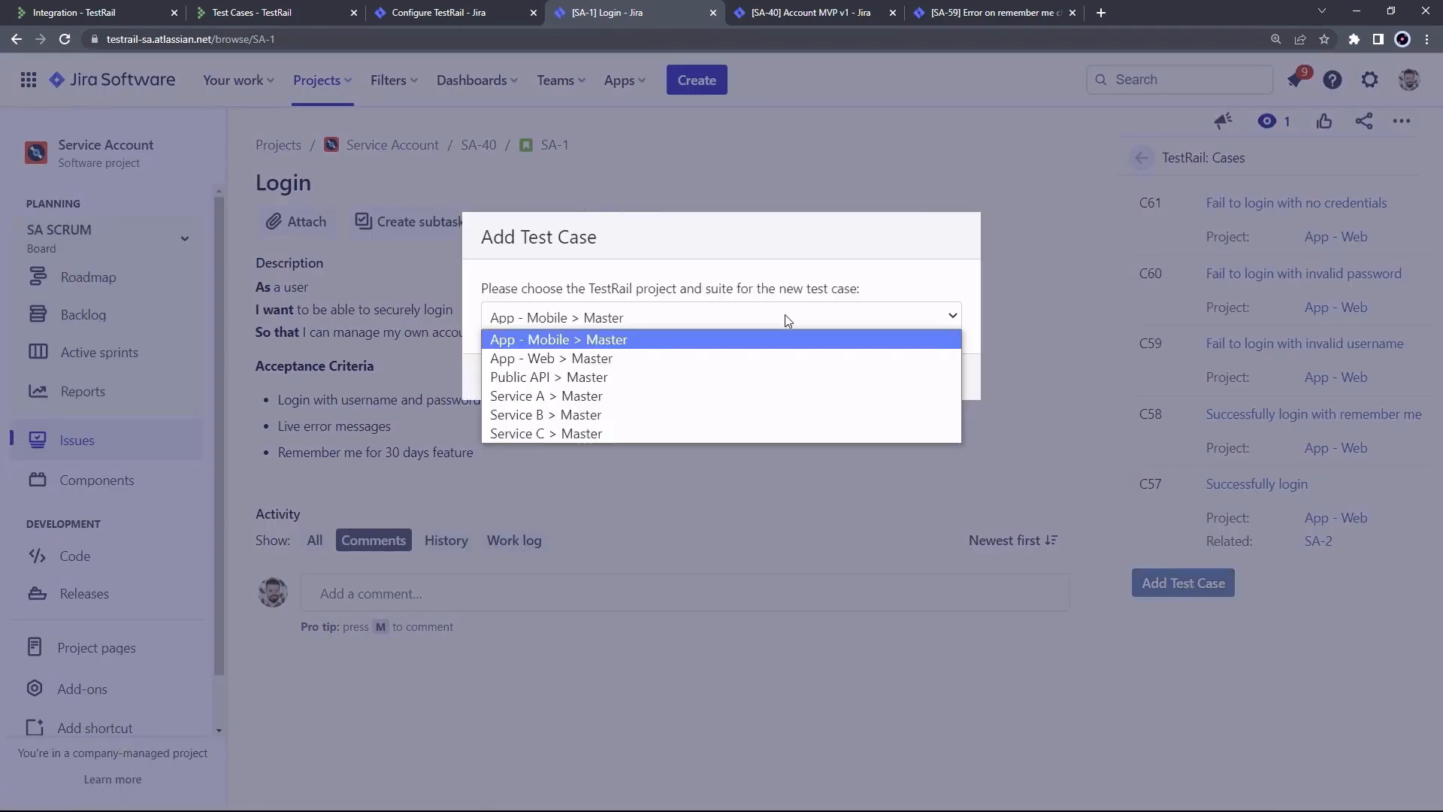
left_click(706, 378)
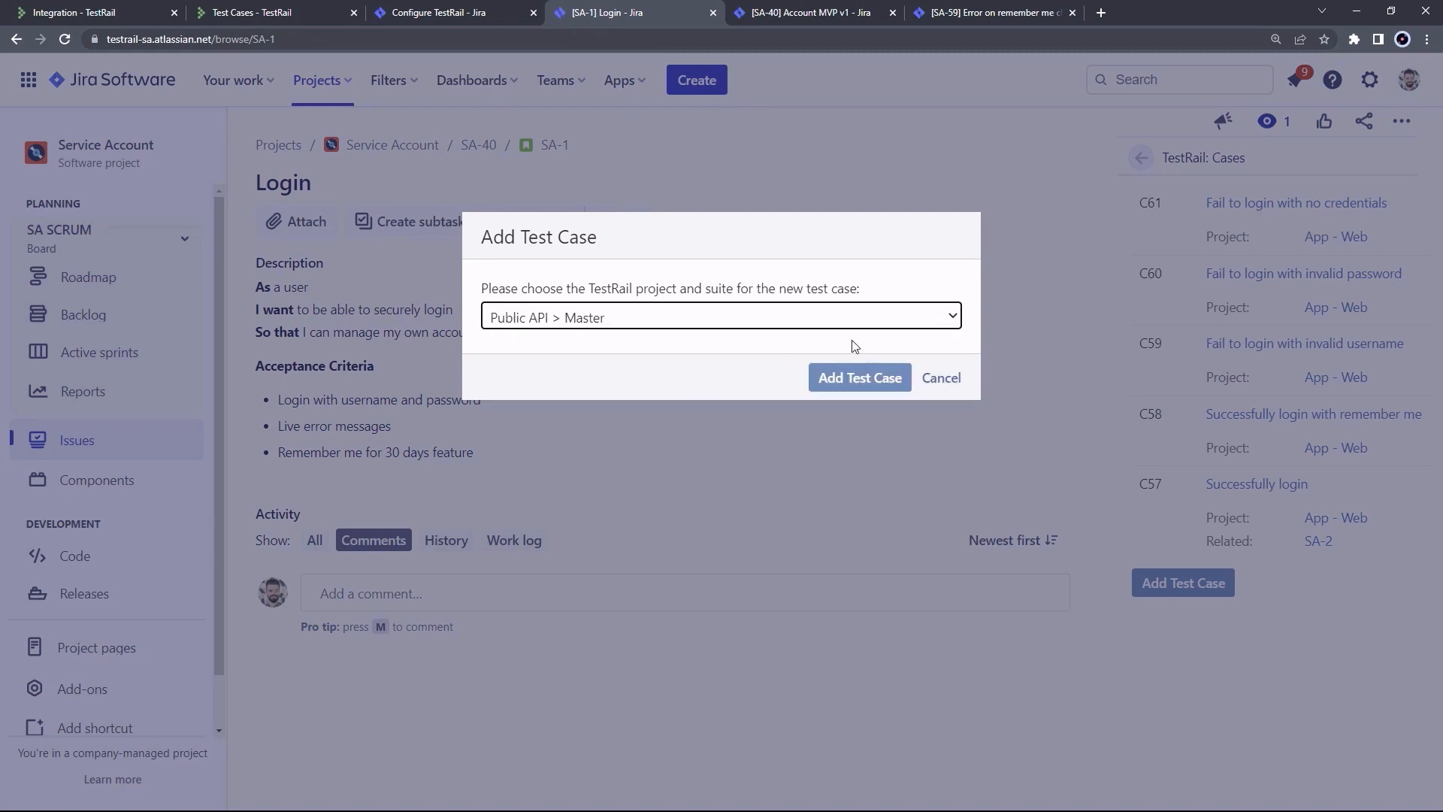
left_click(944, 380)
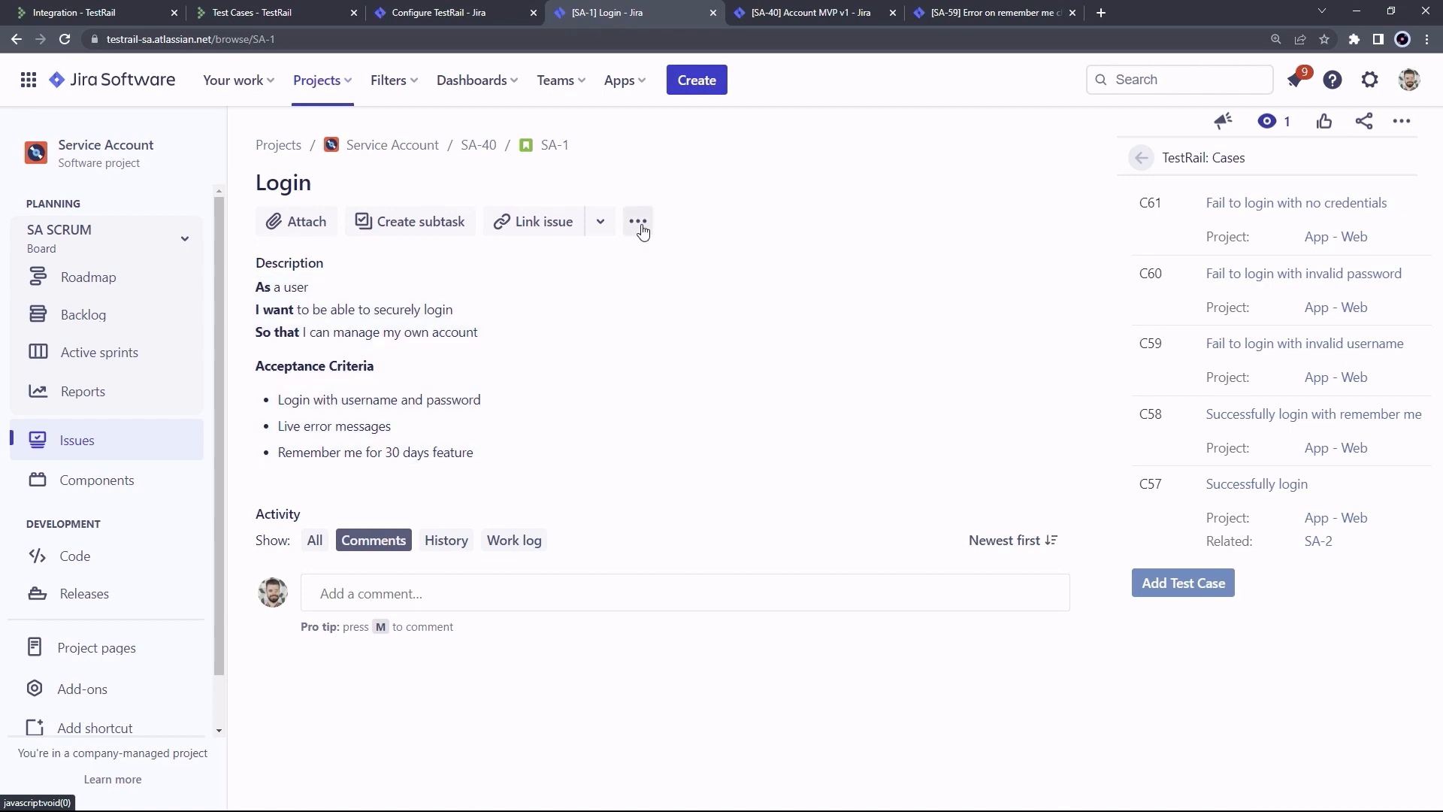
Add the TestRail: Results panel to the Login story, load it, expand T309, then go to the SA-40 epic
left_click(640, 226)
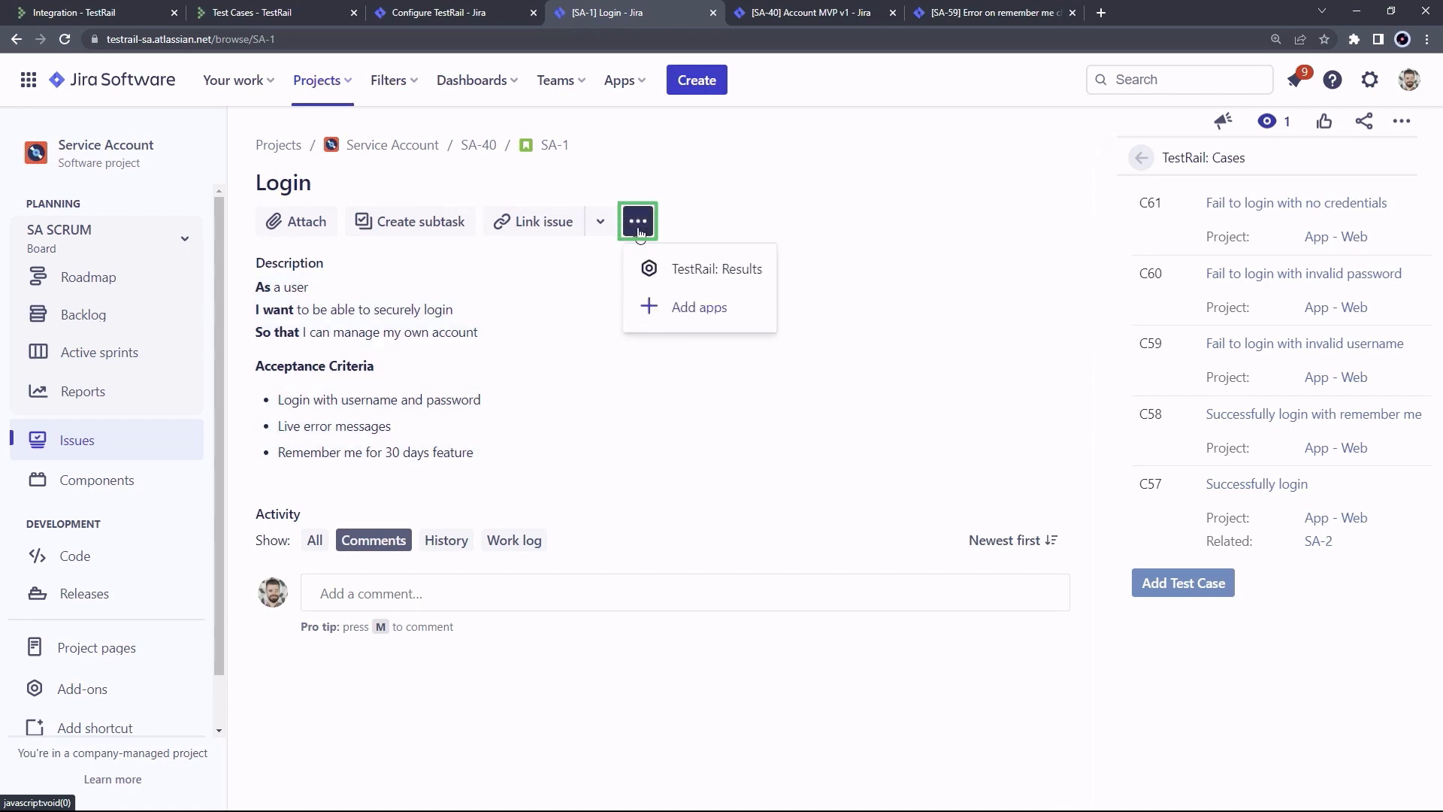
left_click(691, 274)
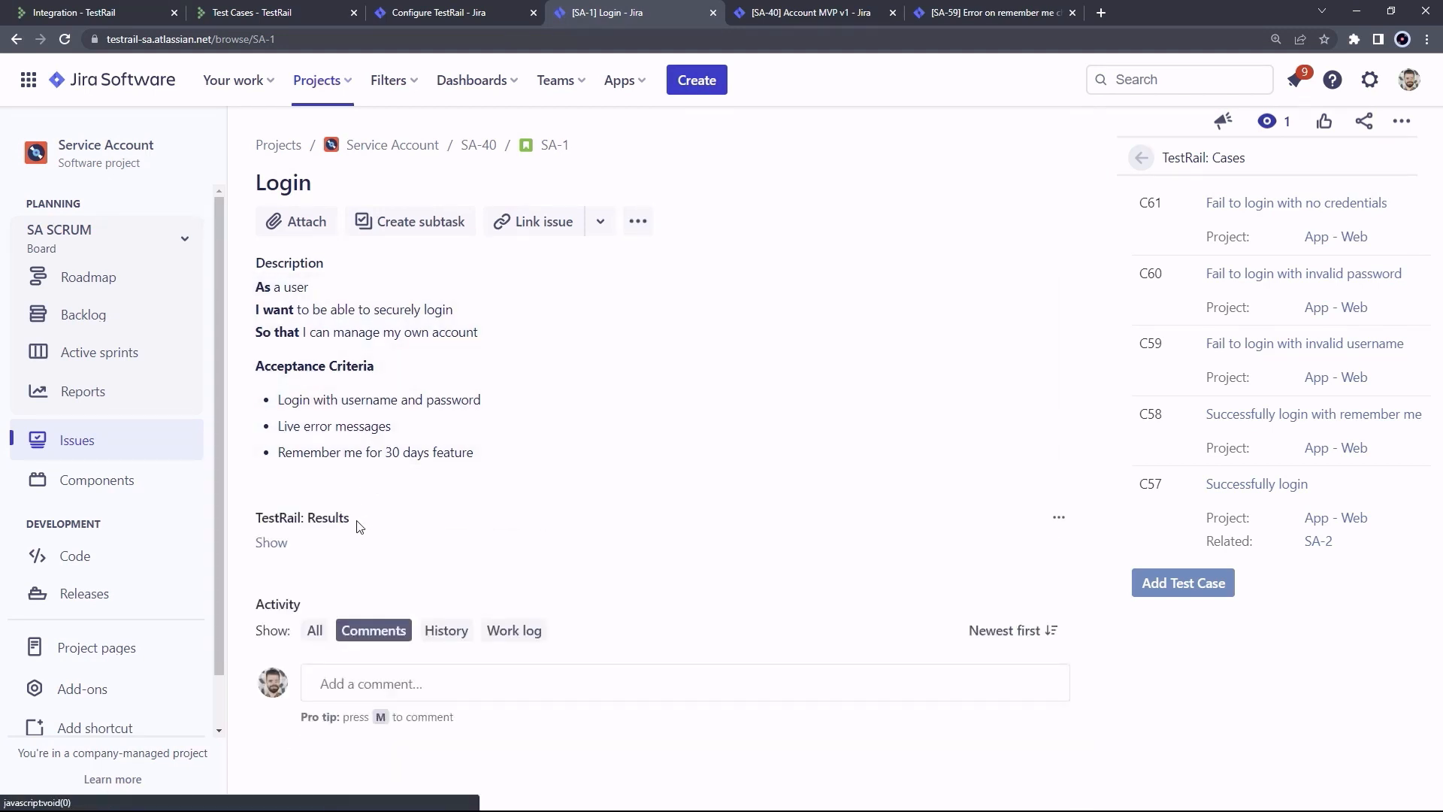
left_click(275, 545)
scroll(603, 476, "down", 2)
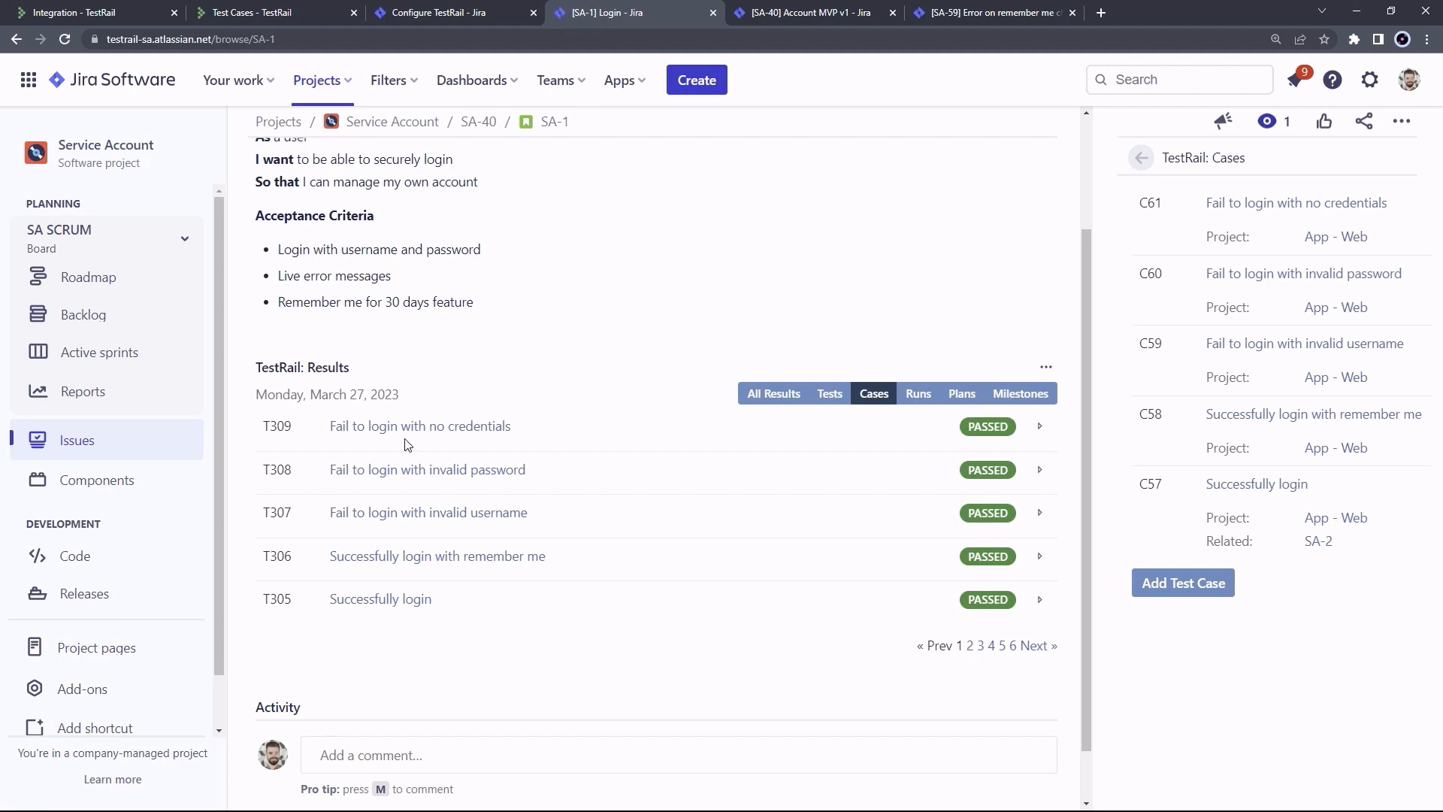
left_click(1041, 430)
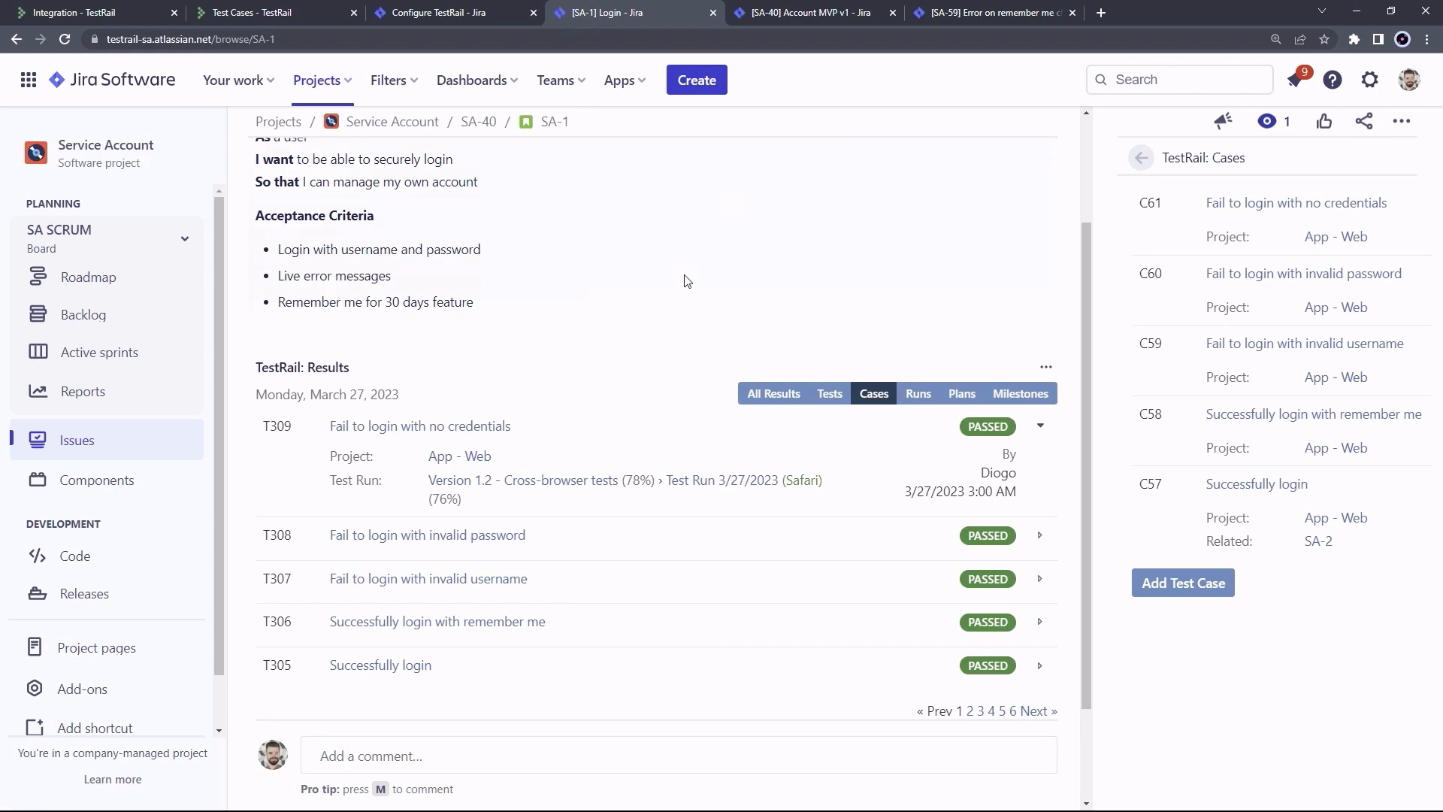
left_click(786, 15)
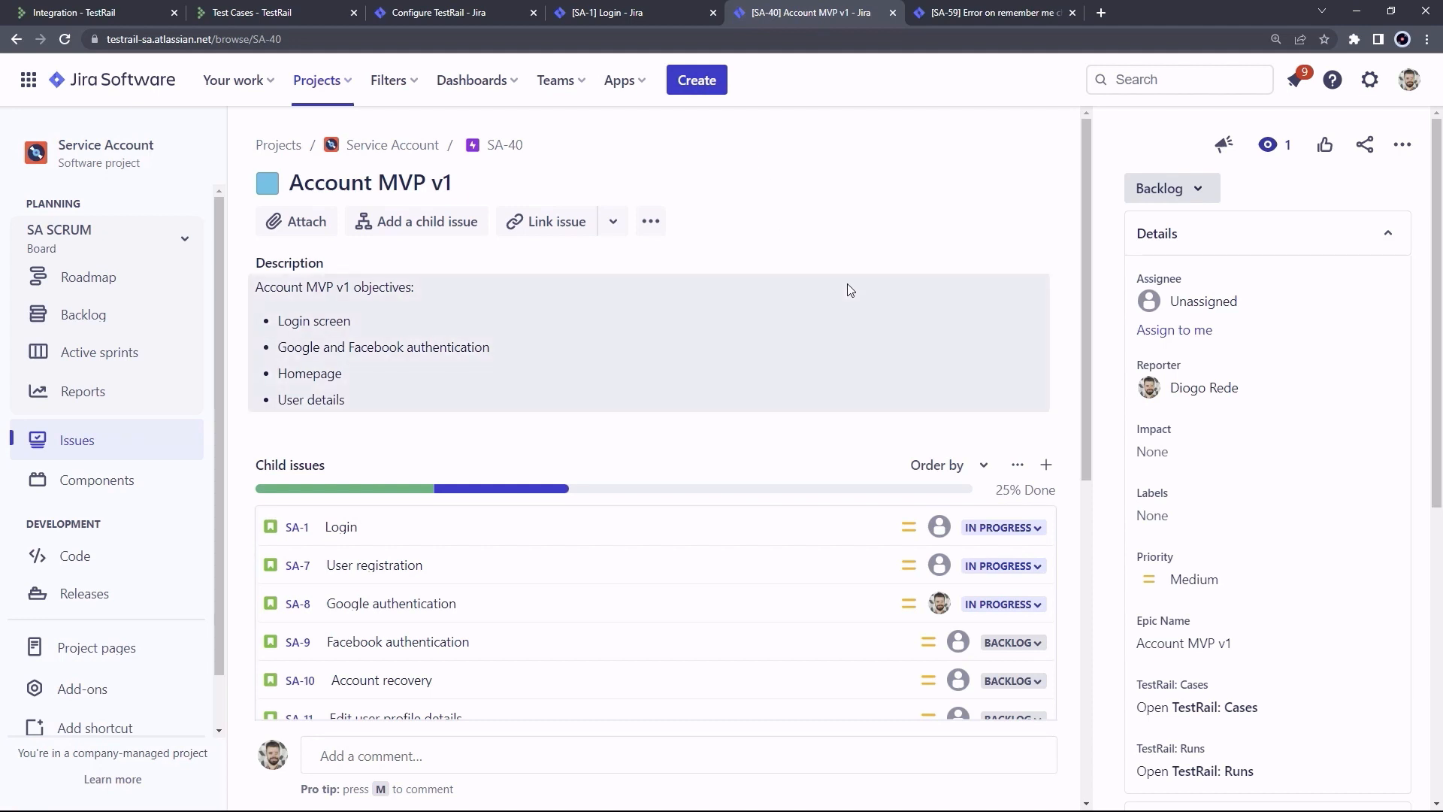
Load the epic's TestRail results and expand run R2 to view its results chart
scroll(872, 275, "down", 6)
scroll(827, 278, "down", 2)
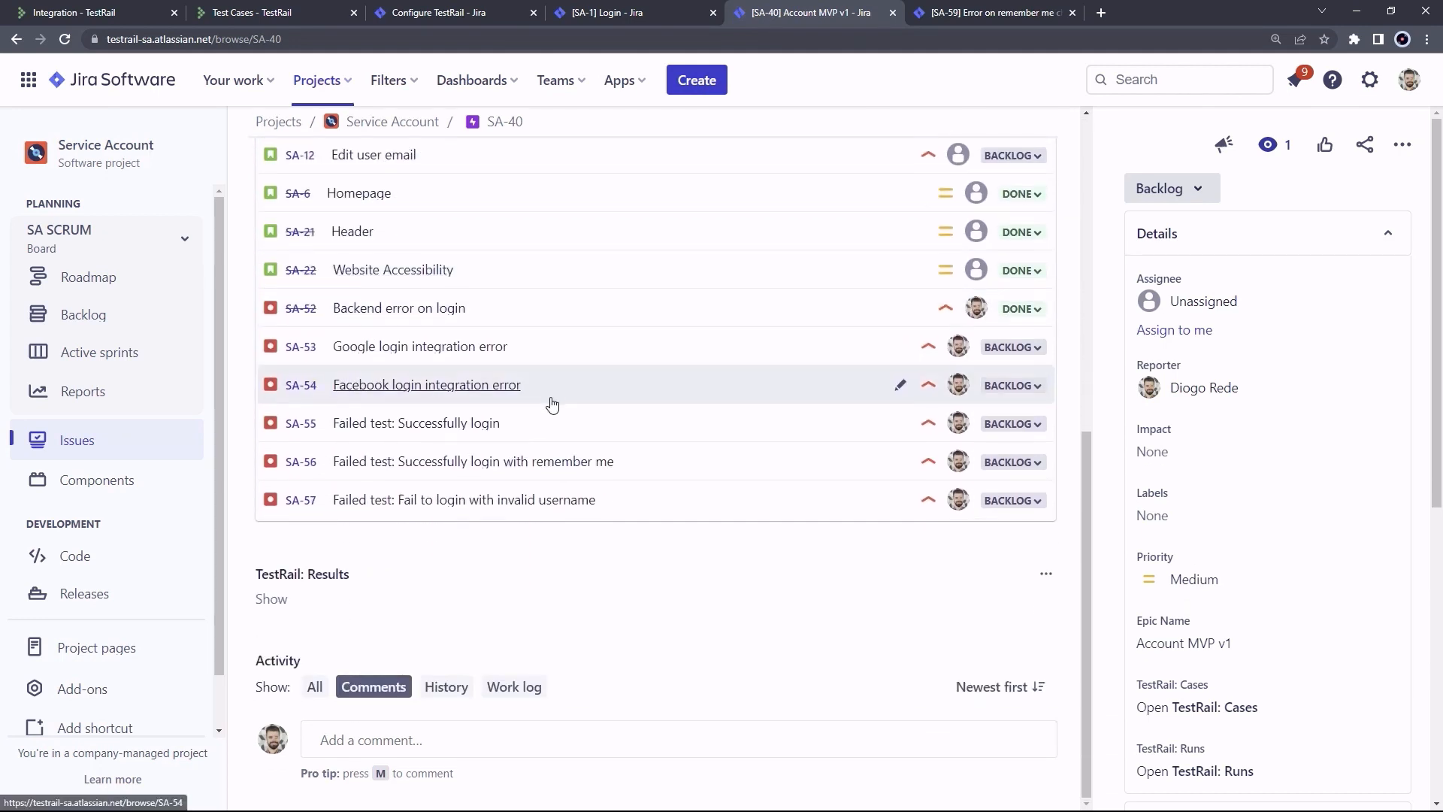
left_click(277, 602)
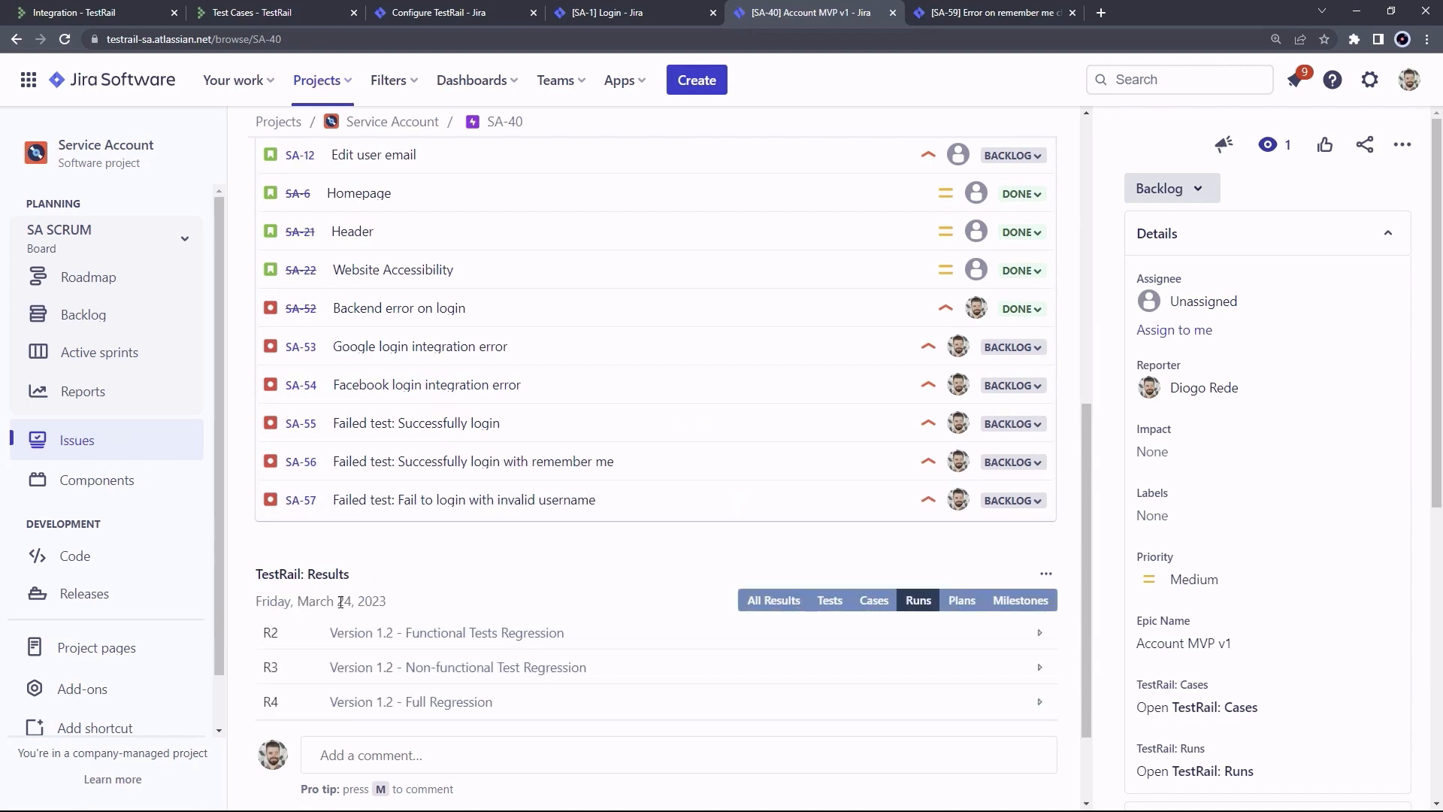
scroll(601, 549, "down", 1)
scroll(611, 536, "down", 1)
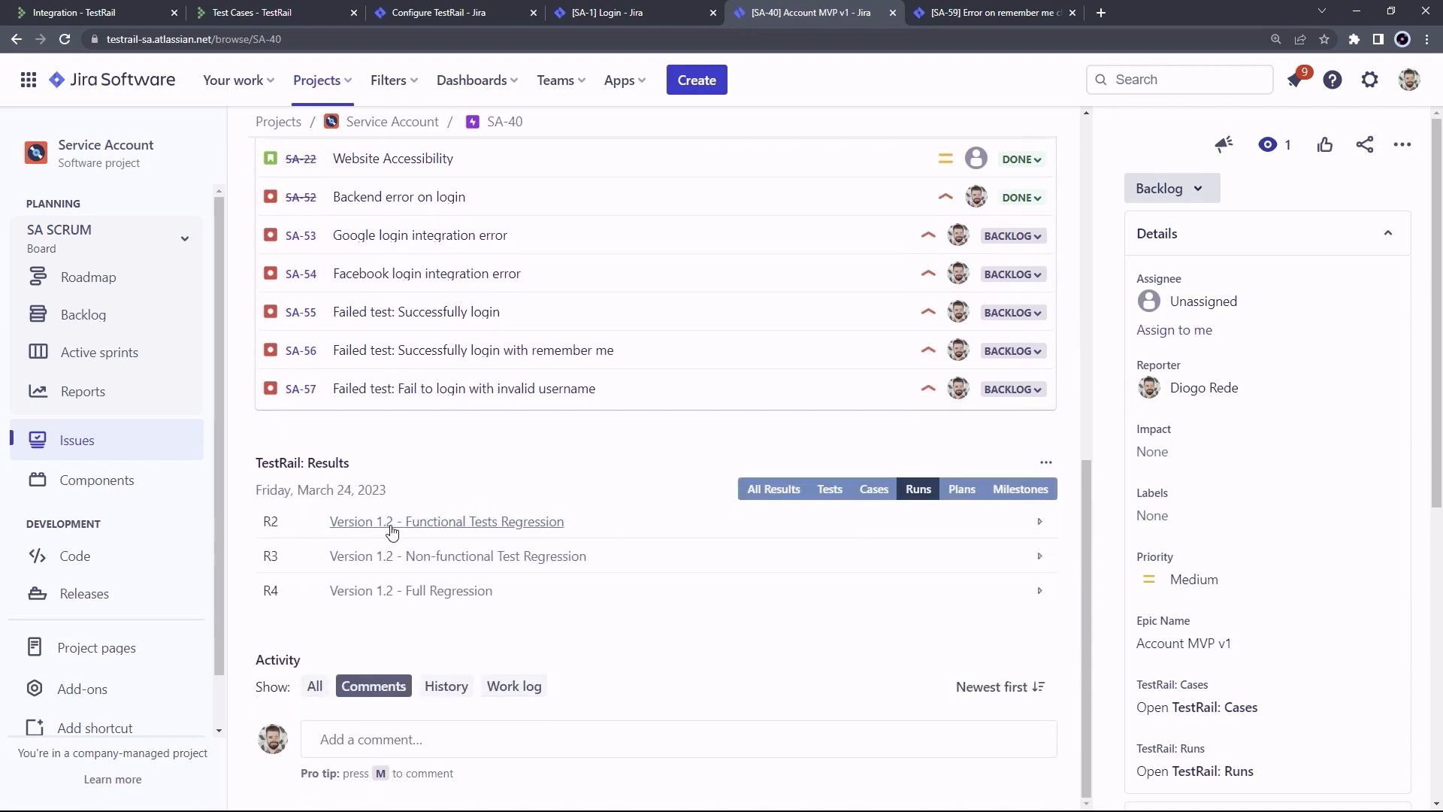
left_click(1040, 523)
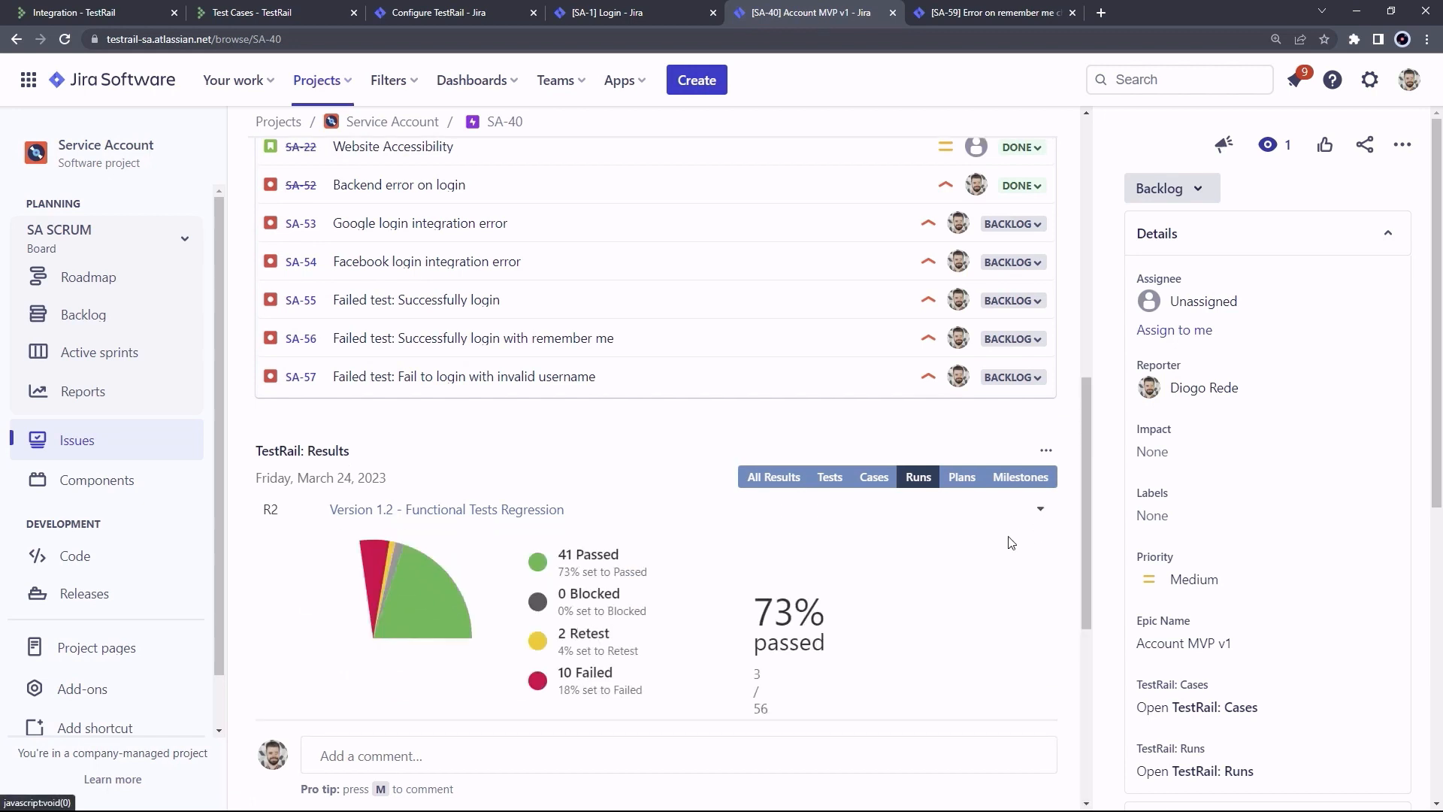
View the epic's related TestRail plans and milestones, then move to defect SA-59
scroll(865, 526, "down", 2)
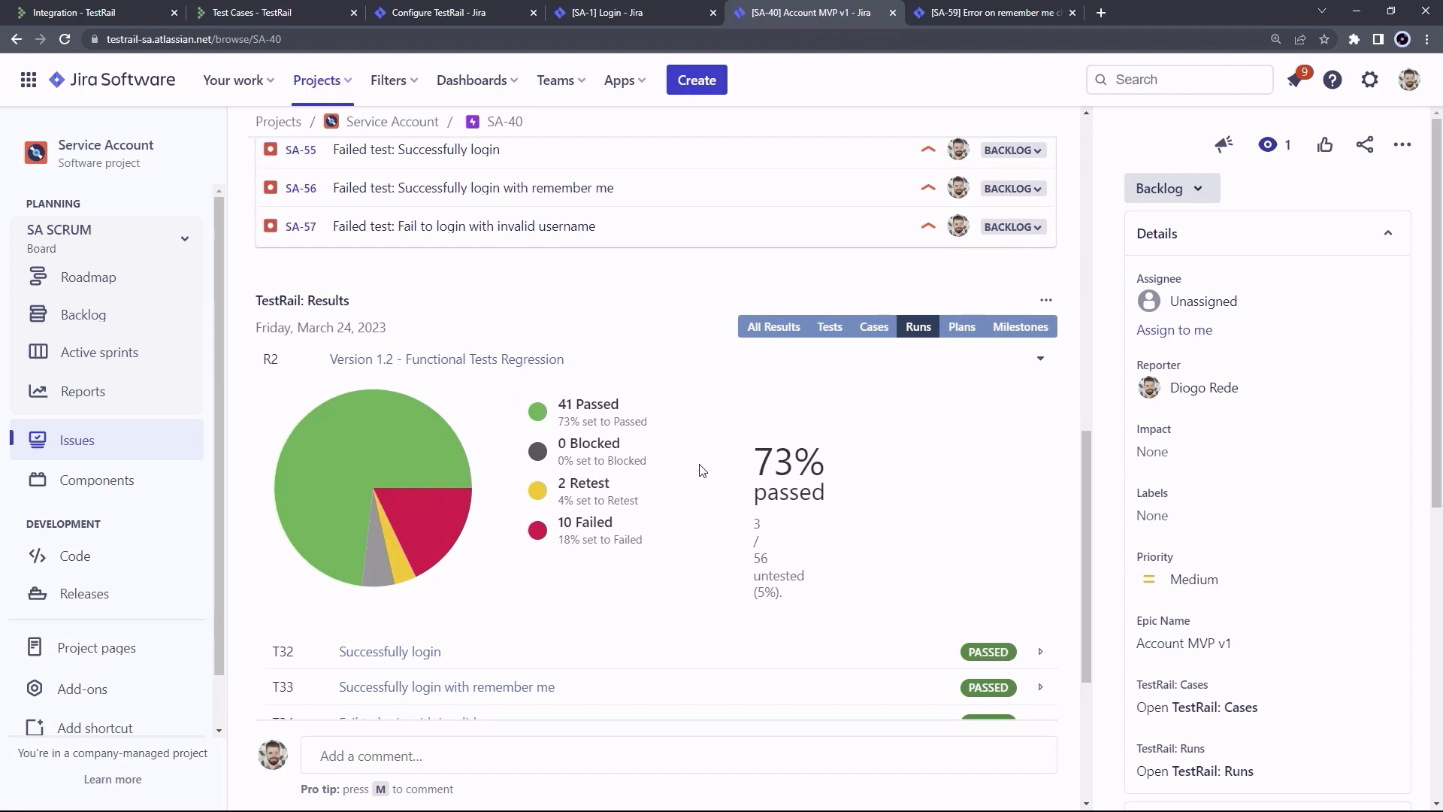
left_click(963, 328)
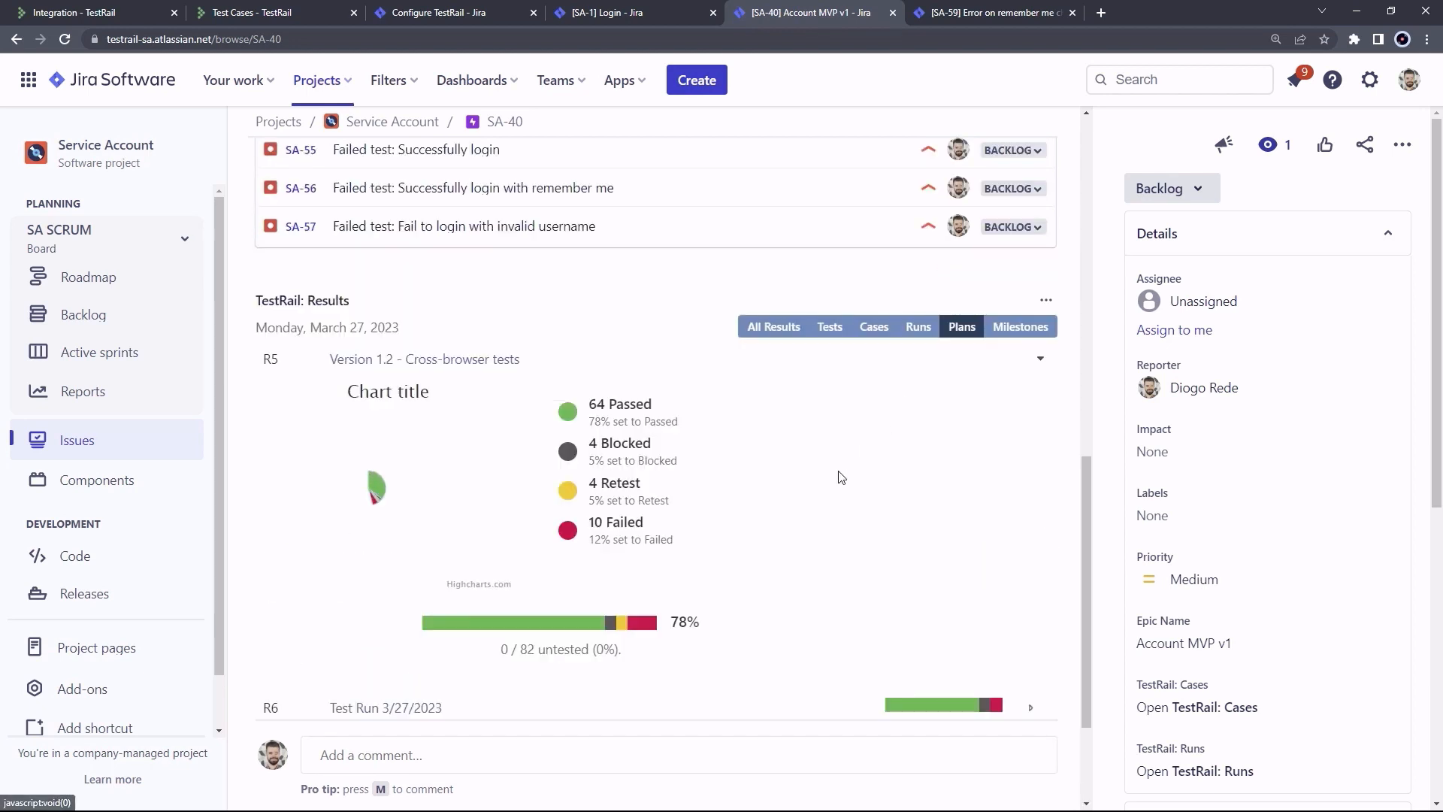
scroll(841, 594, "down", 1)
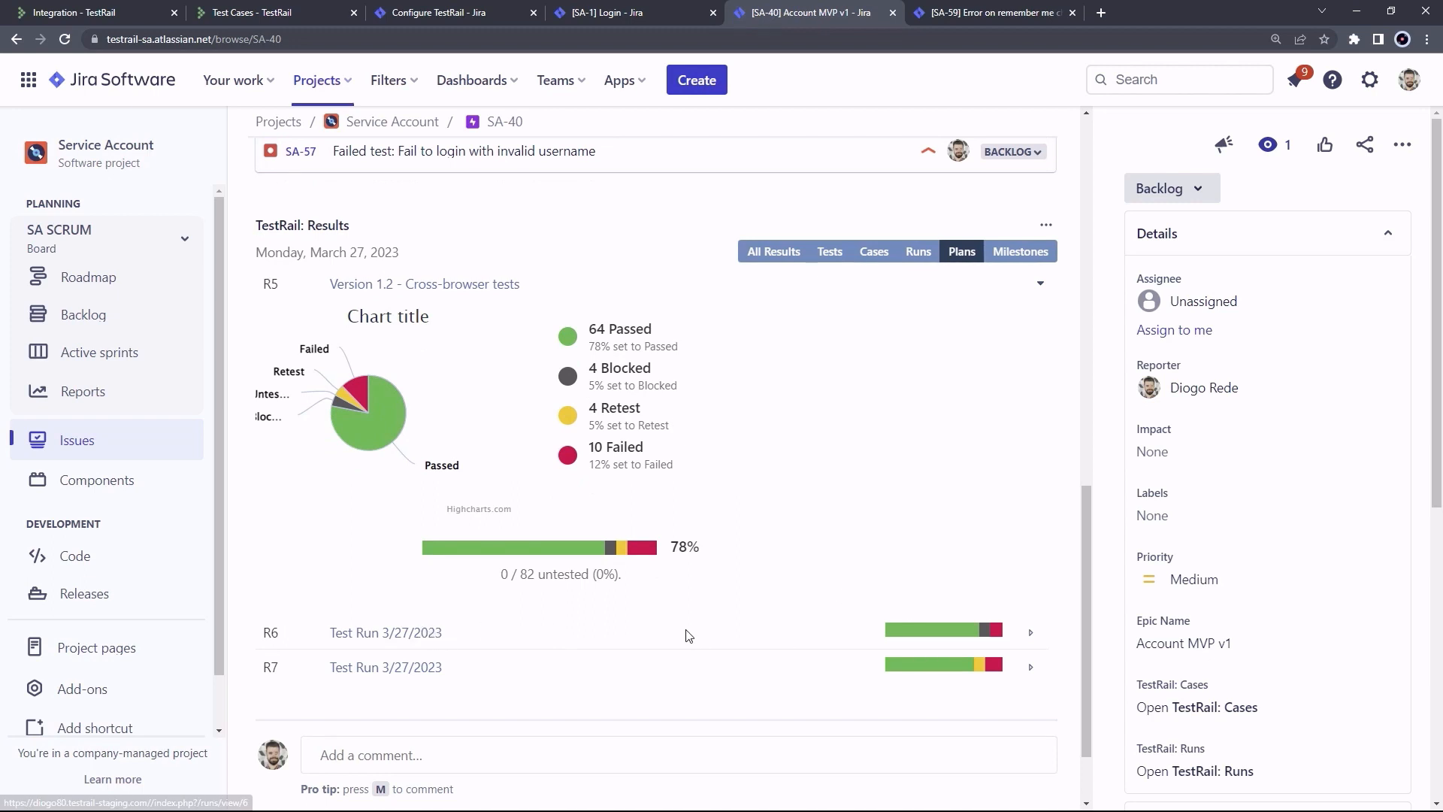
left_click(1016, 253)
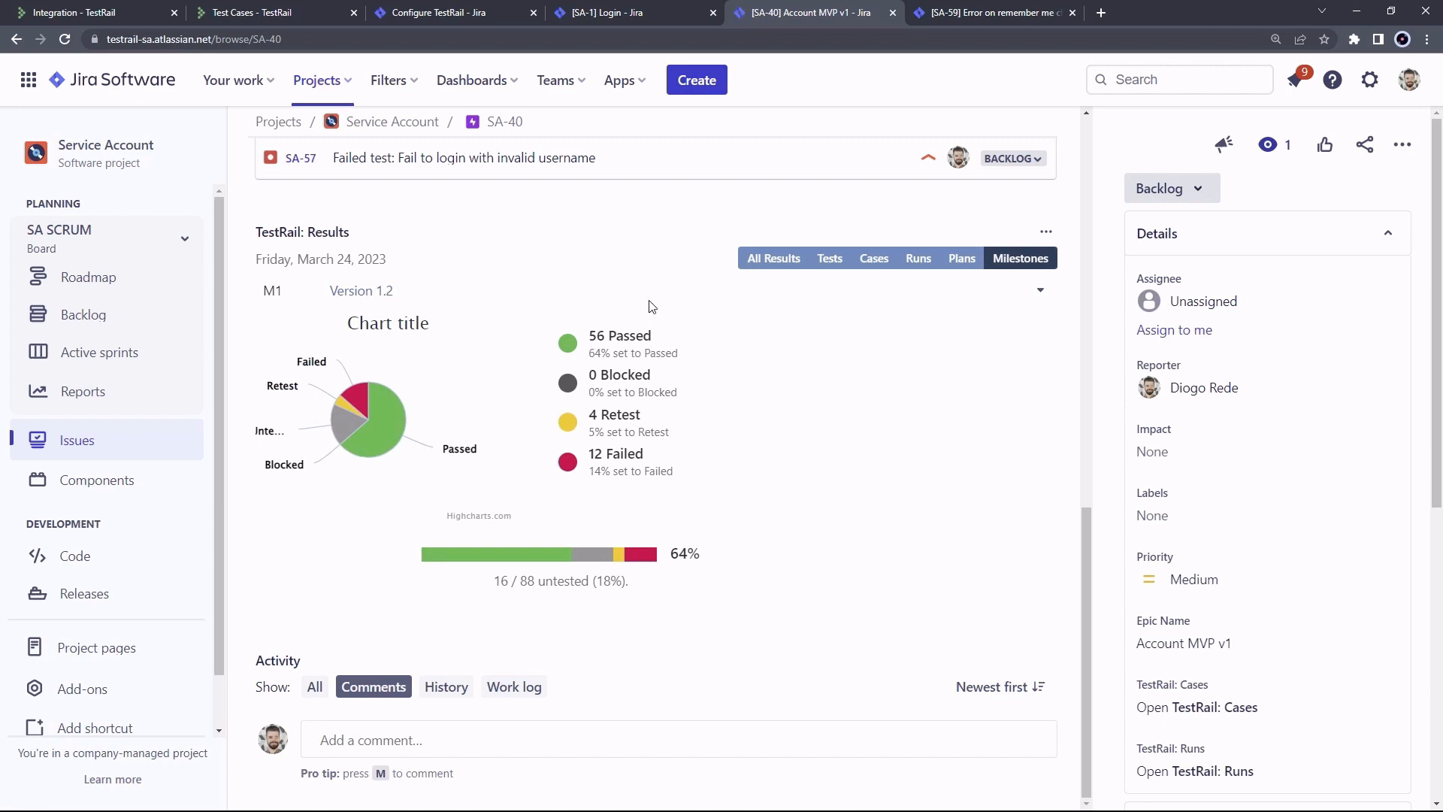
left_click(951, 15)
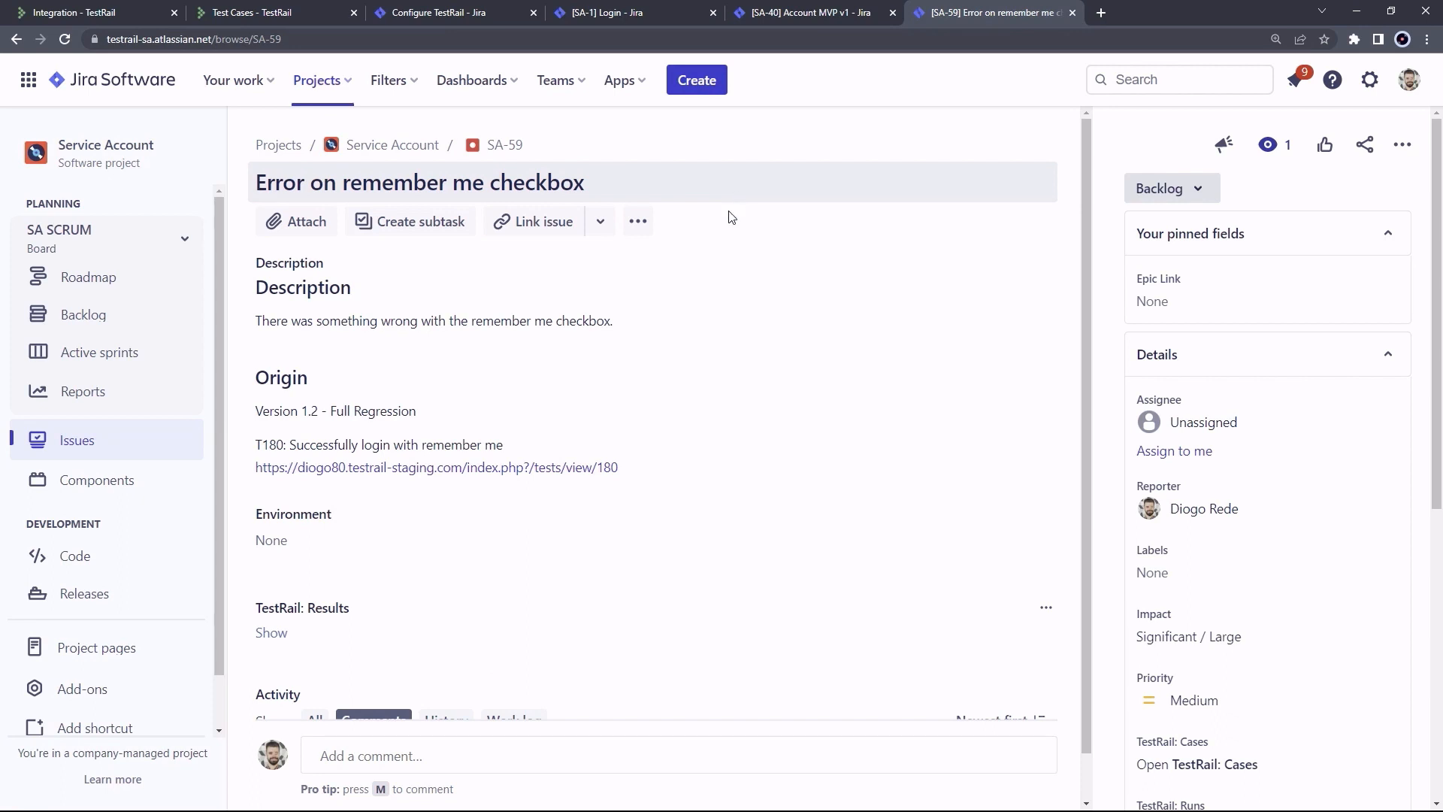
Load the defect's TestRail results, limit them to Tests, and expand the failed T180 result's comment
scroll(707, 248, "down", 1)
left_click(272, 605)
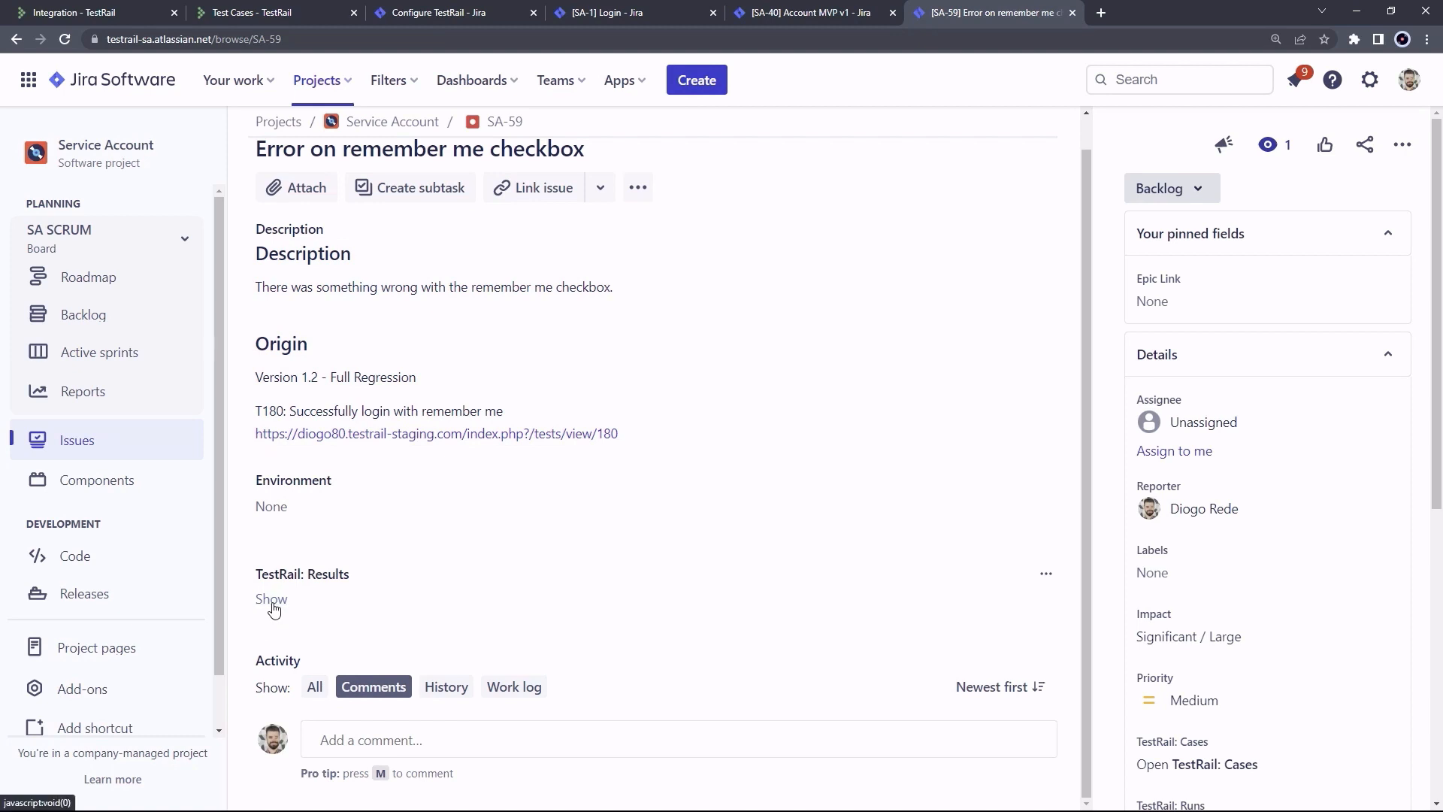
left_click(827, 601)
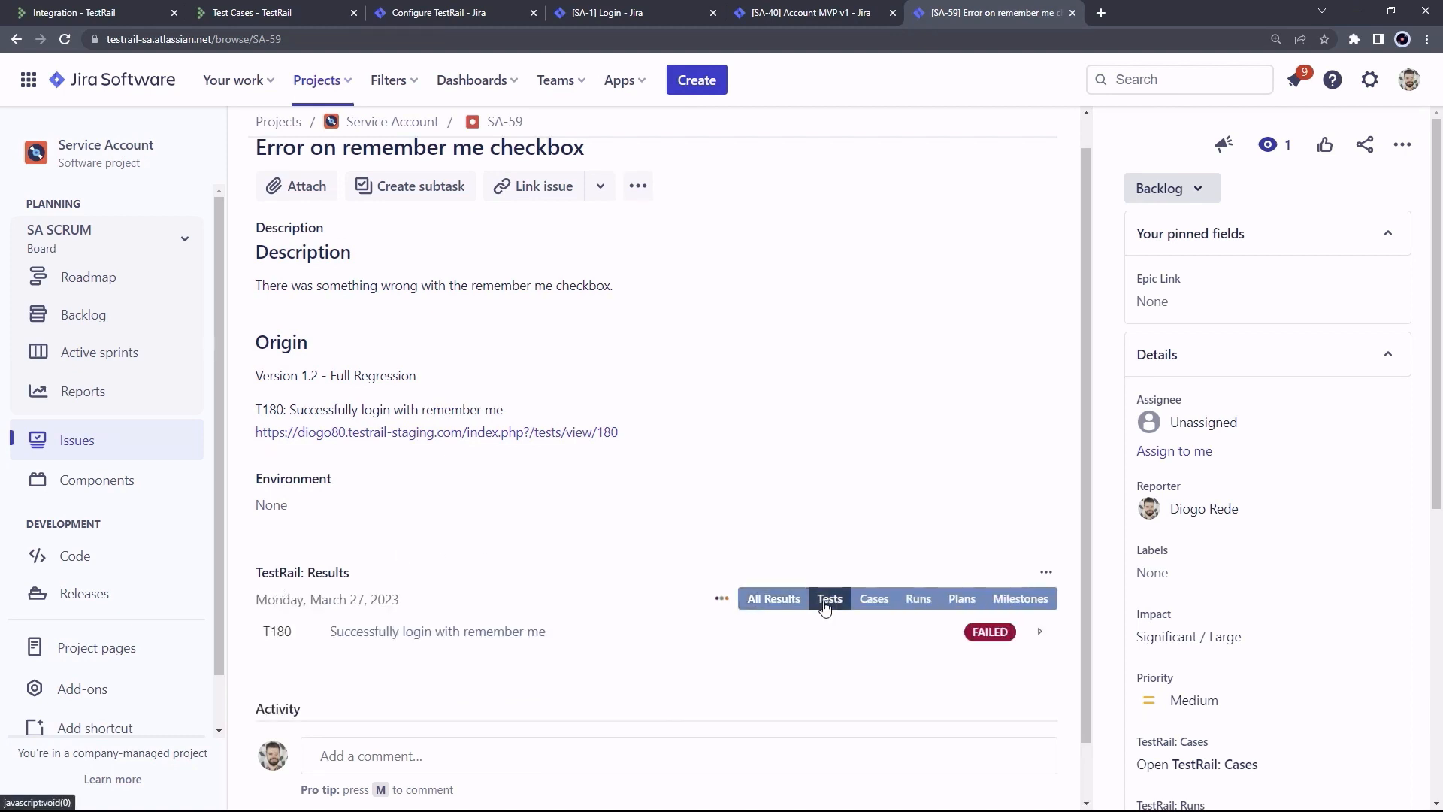
scroll(840, 496, "down", 1)
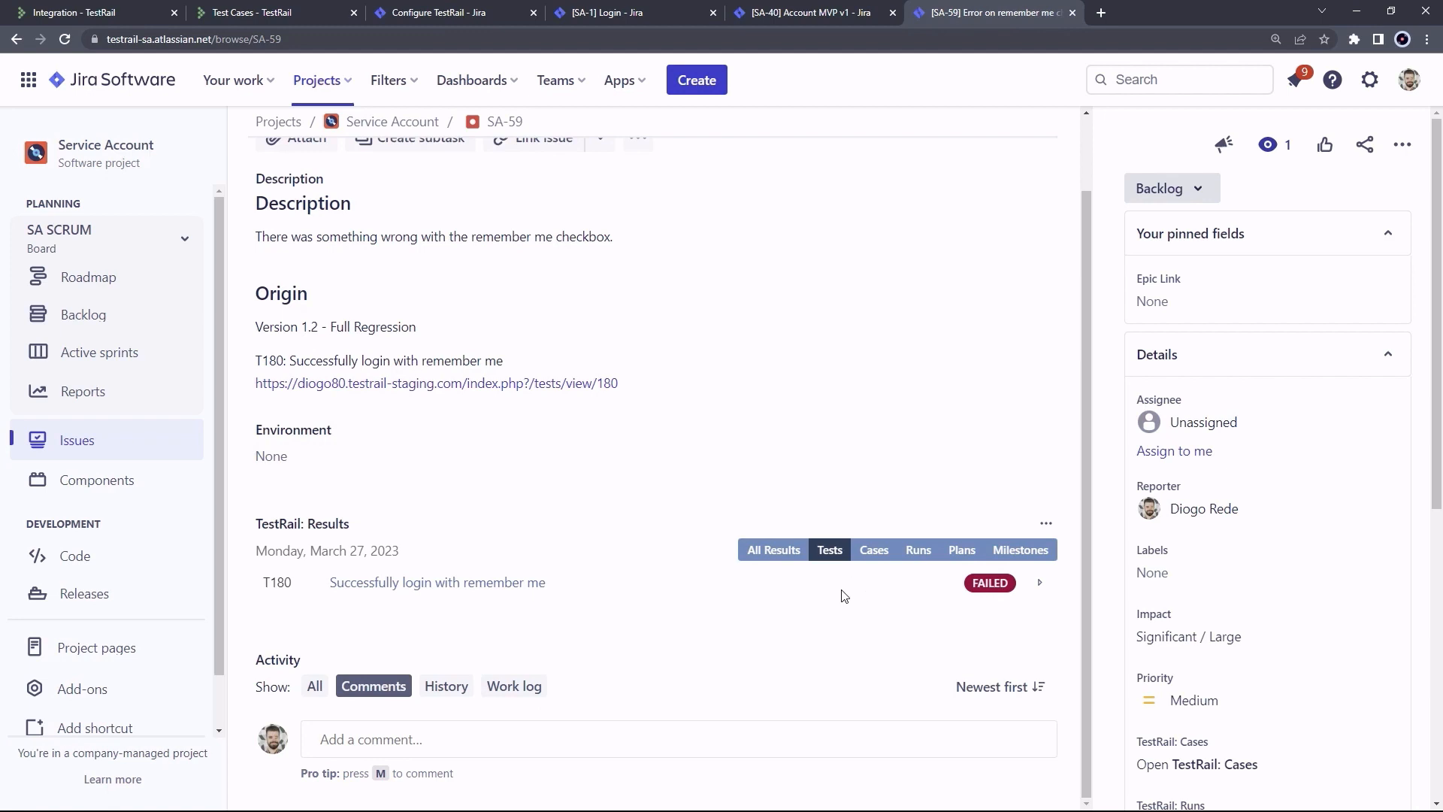
left_click(1041, 583)
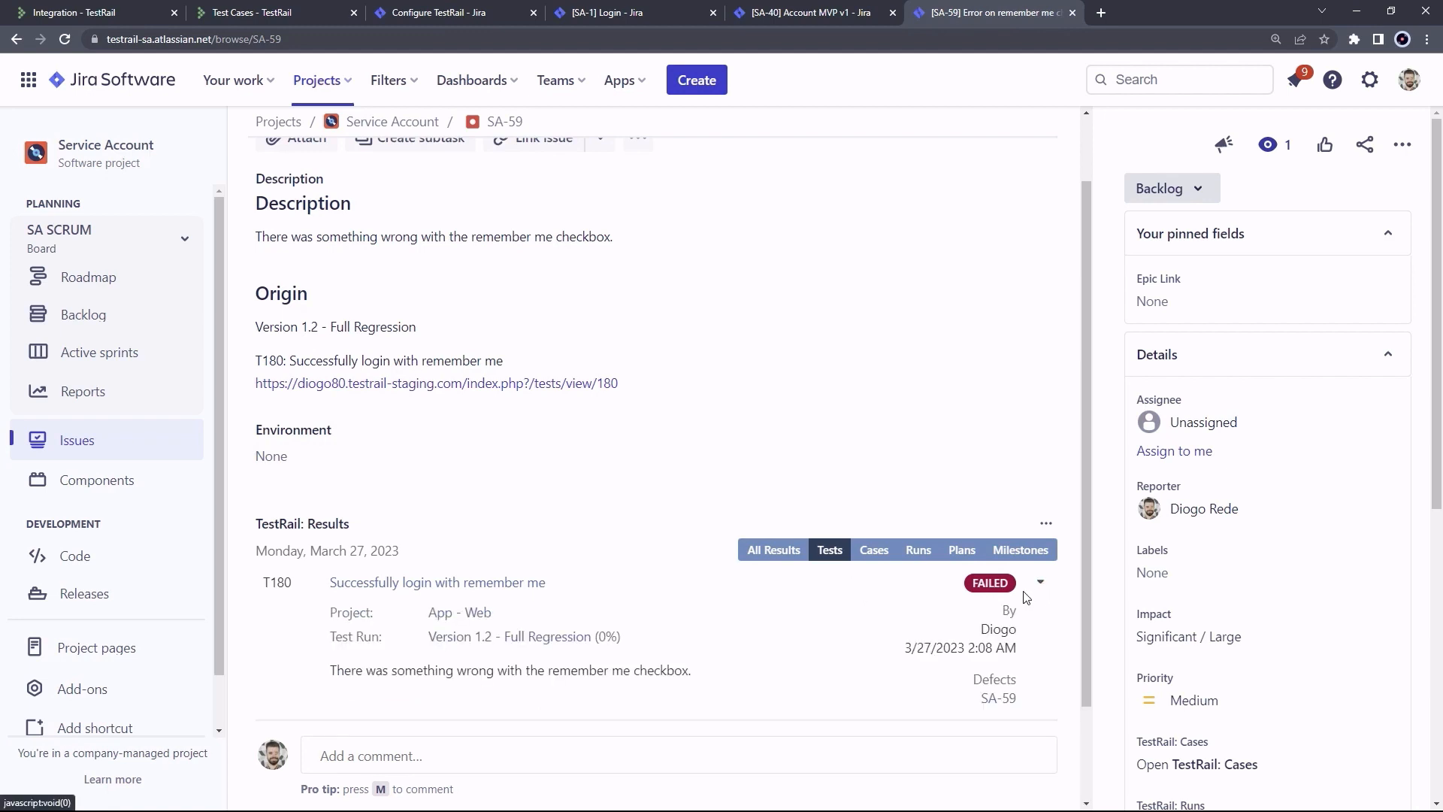
scroll(648, 496, "down", 2)
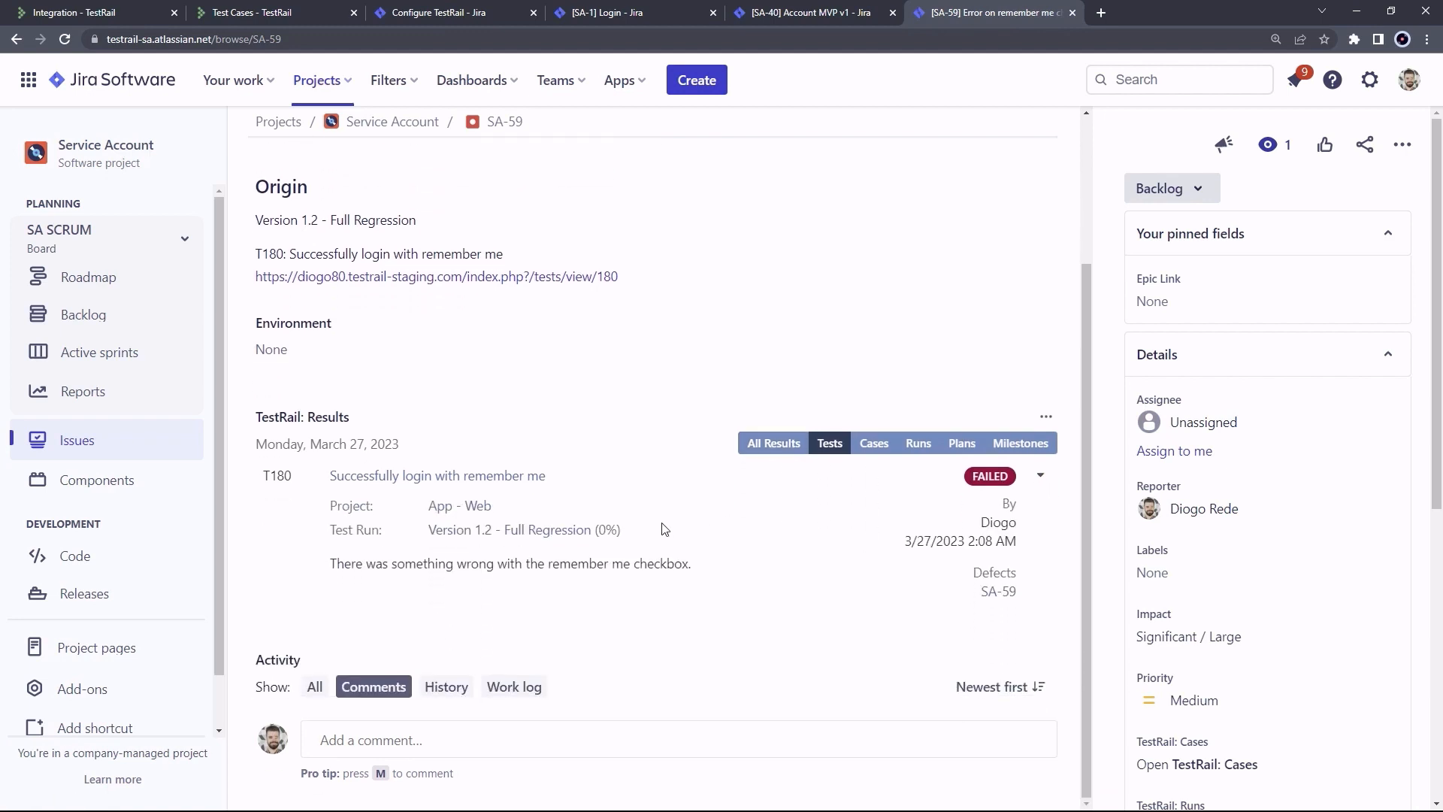
left_click_drag(331, 564, 703, 572)
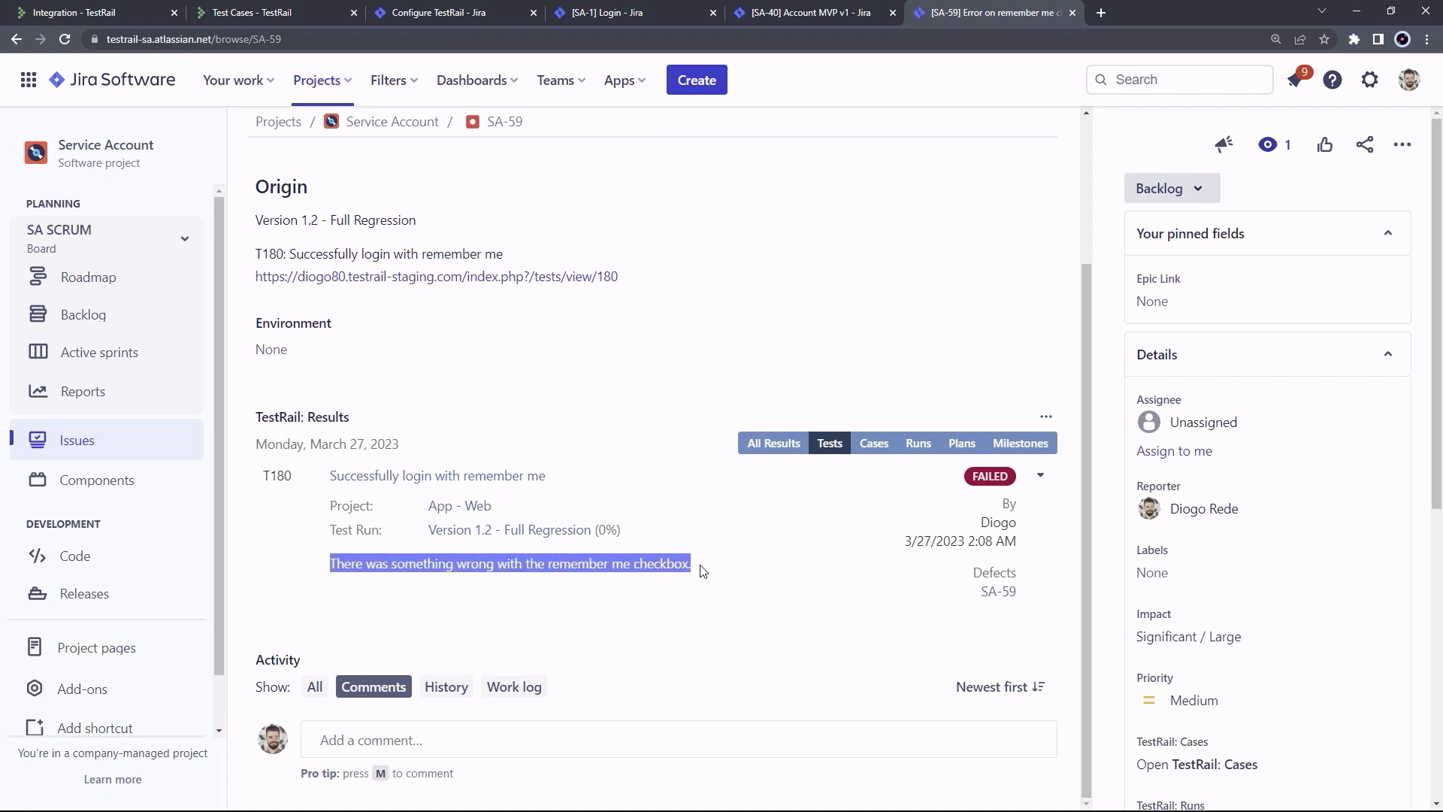
left_click(704, 569)
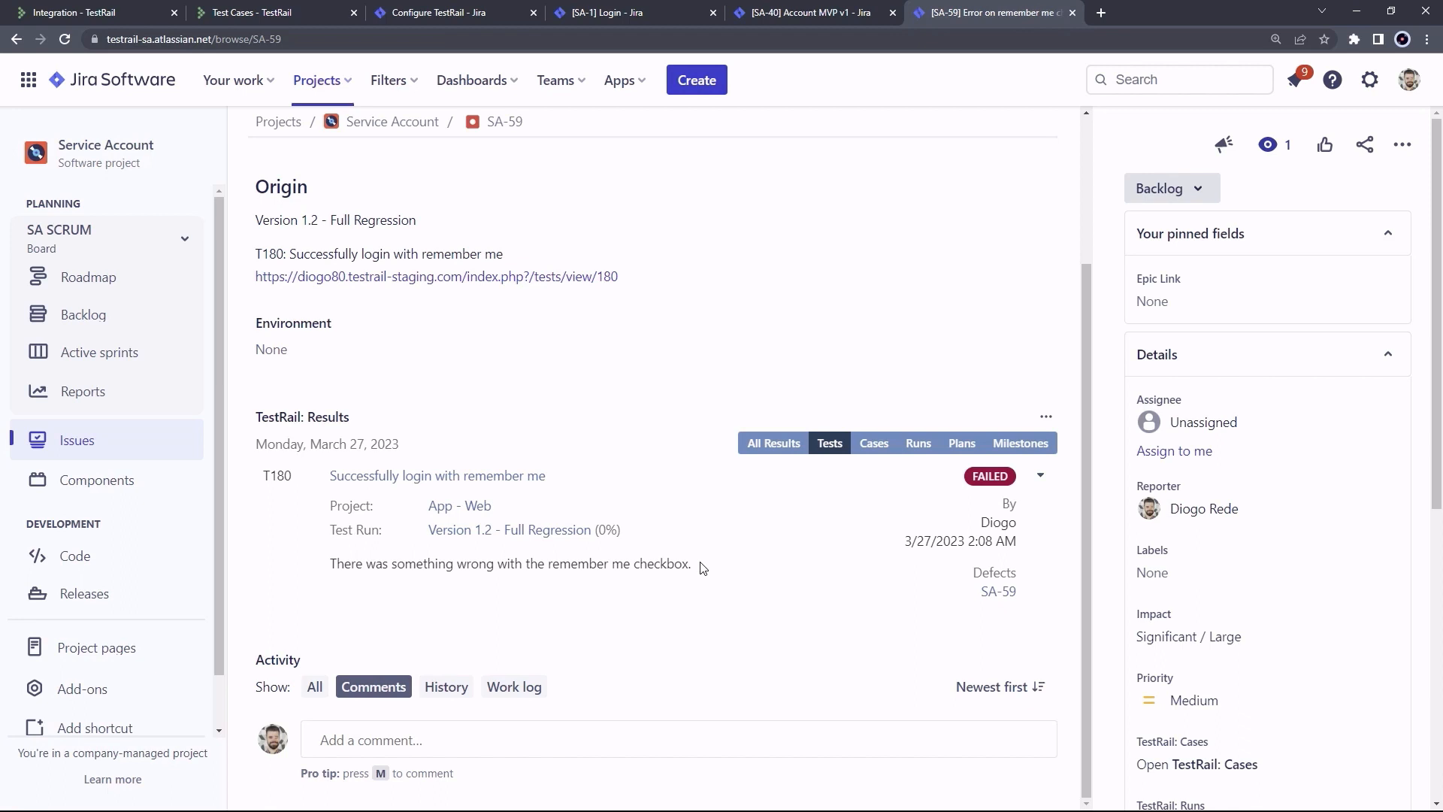